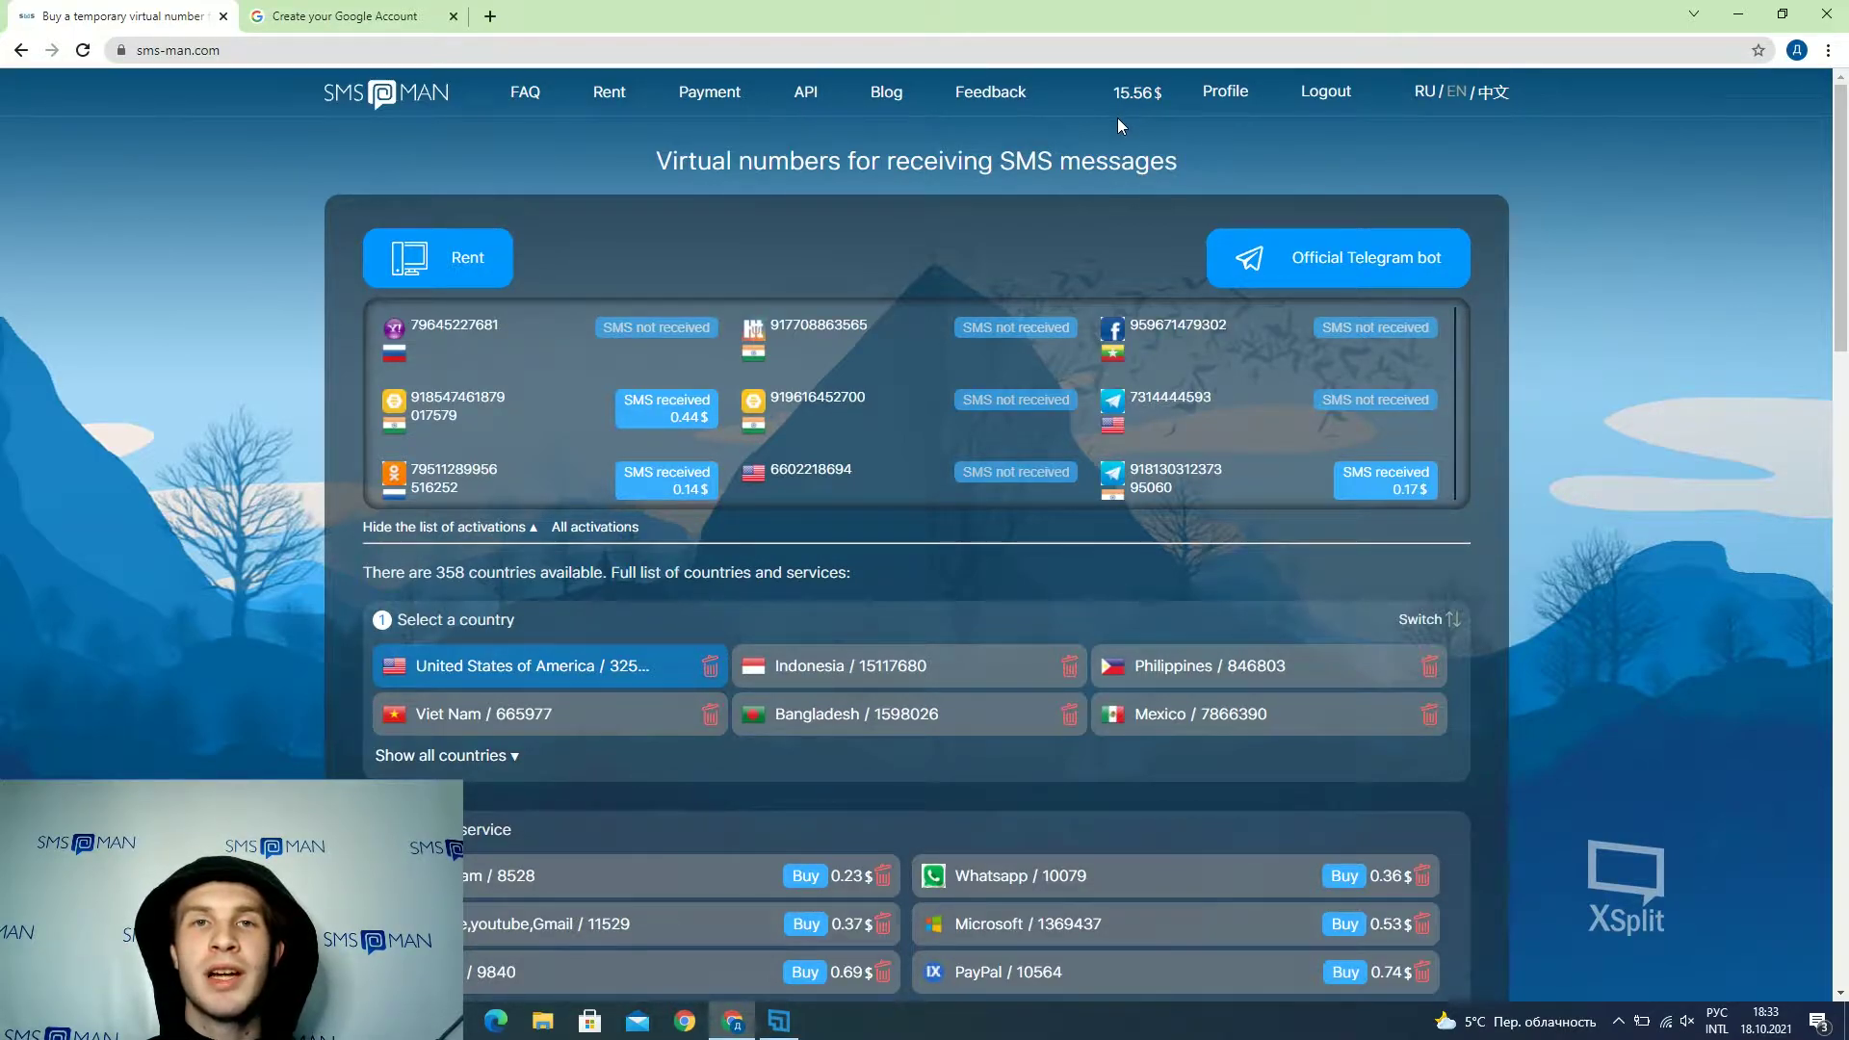
- Enter a Gmail username and matching password on the Google signup form and continue
key("ctrl+Tab")
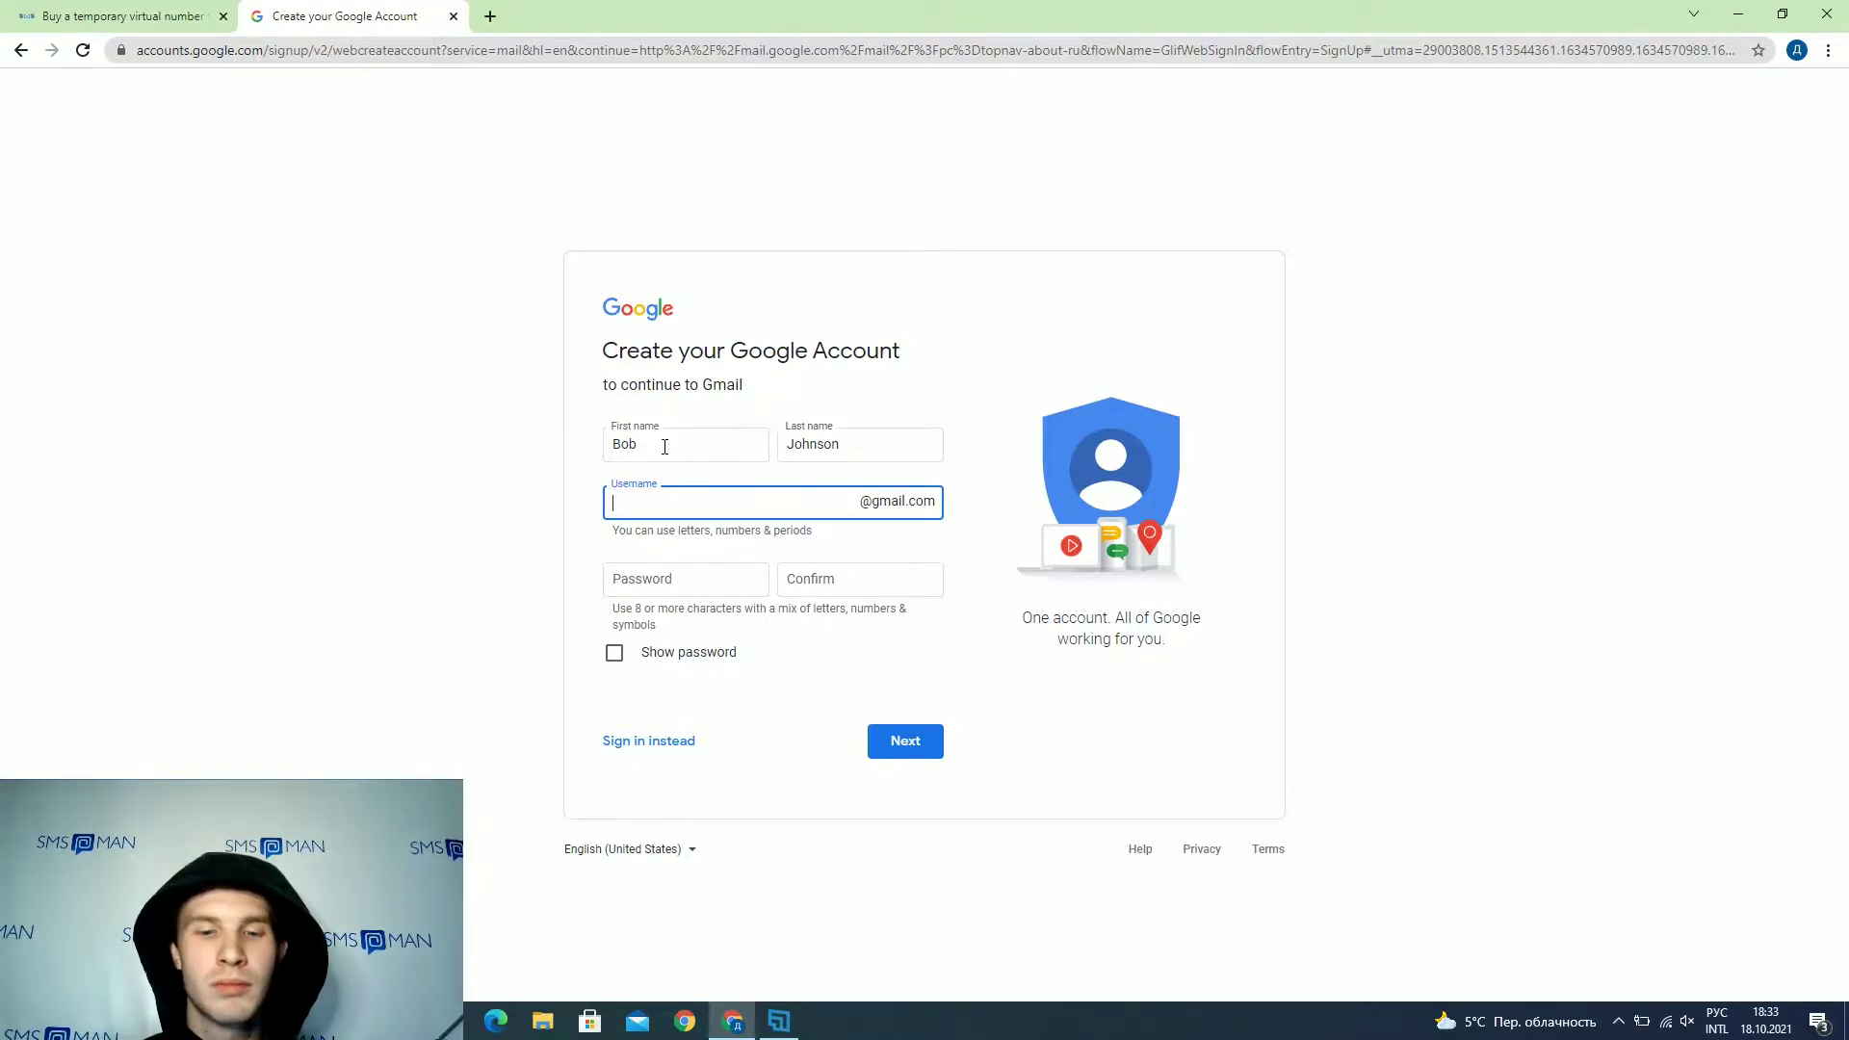
key("Tab")
key("Tab")
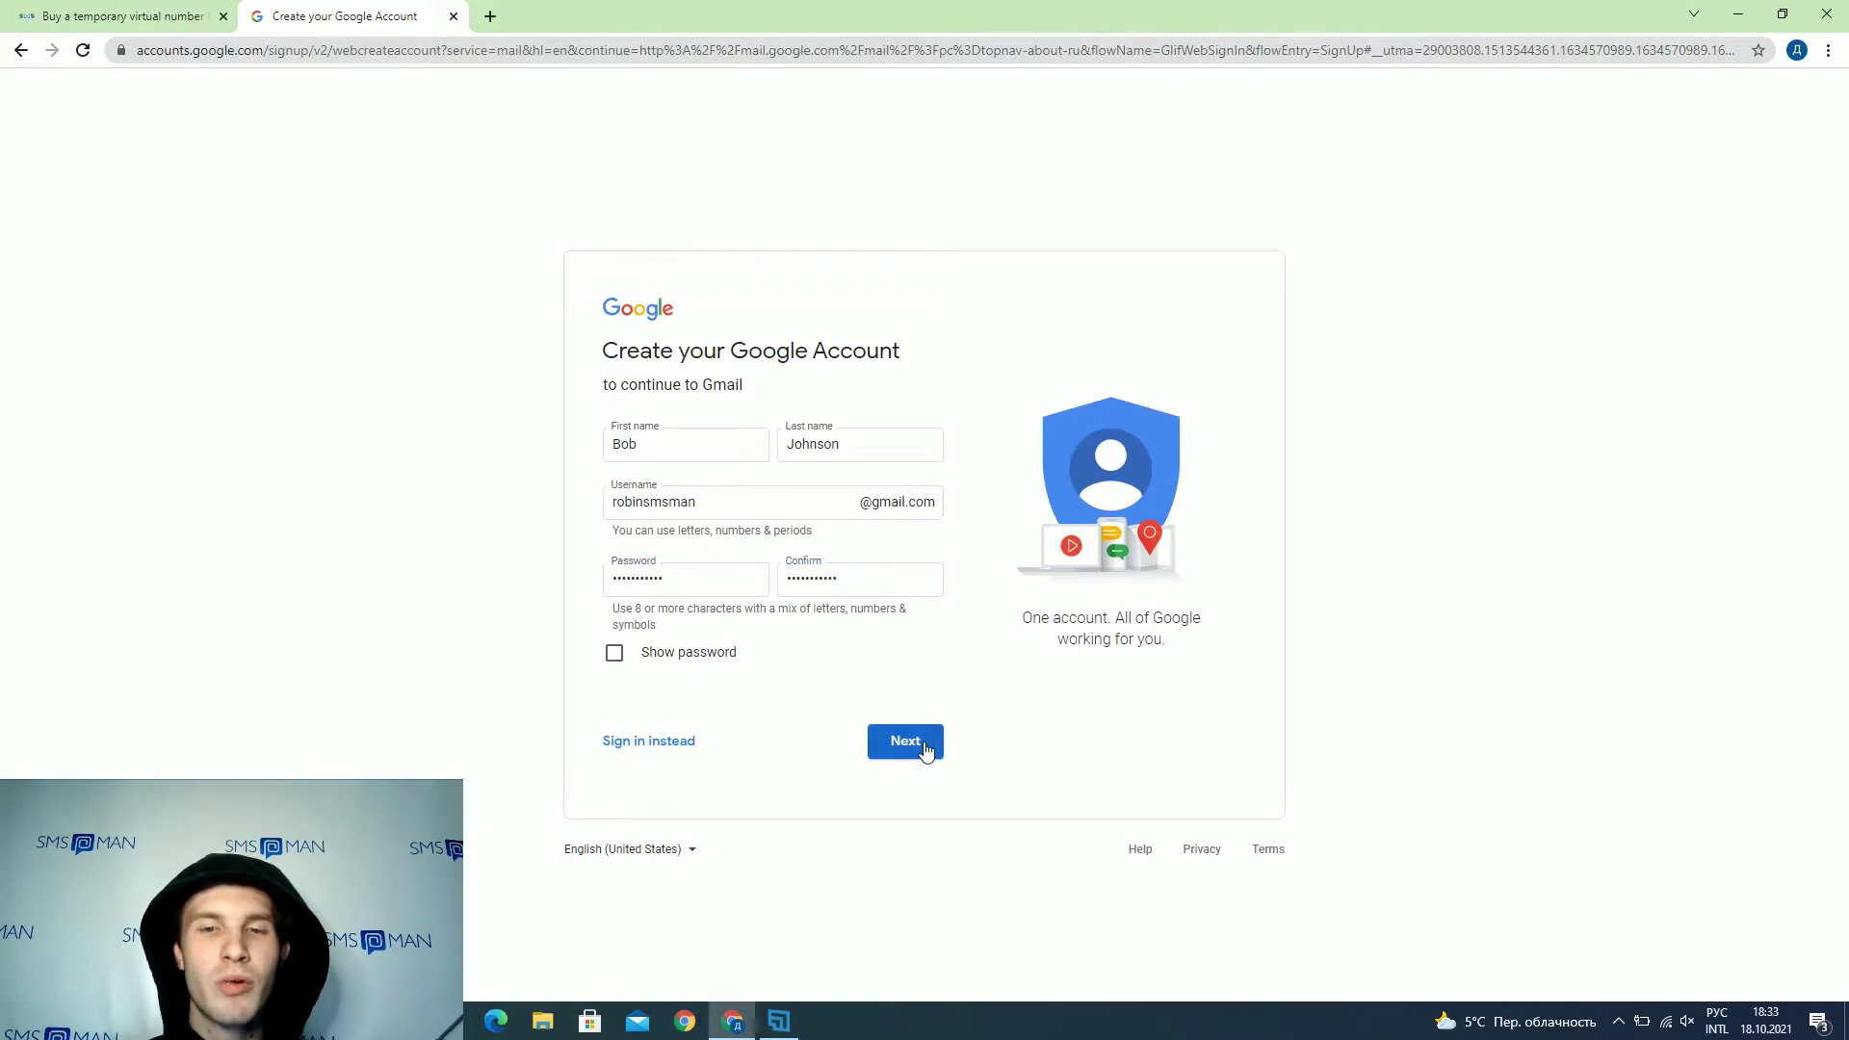
left_click(925, 748)
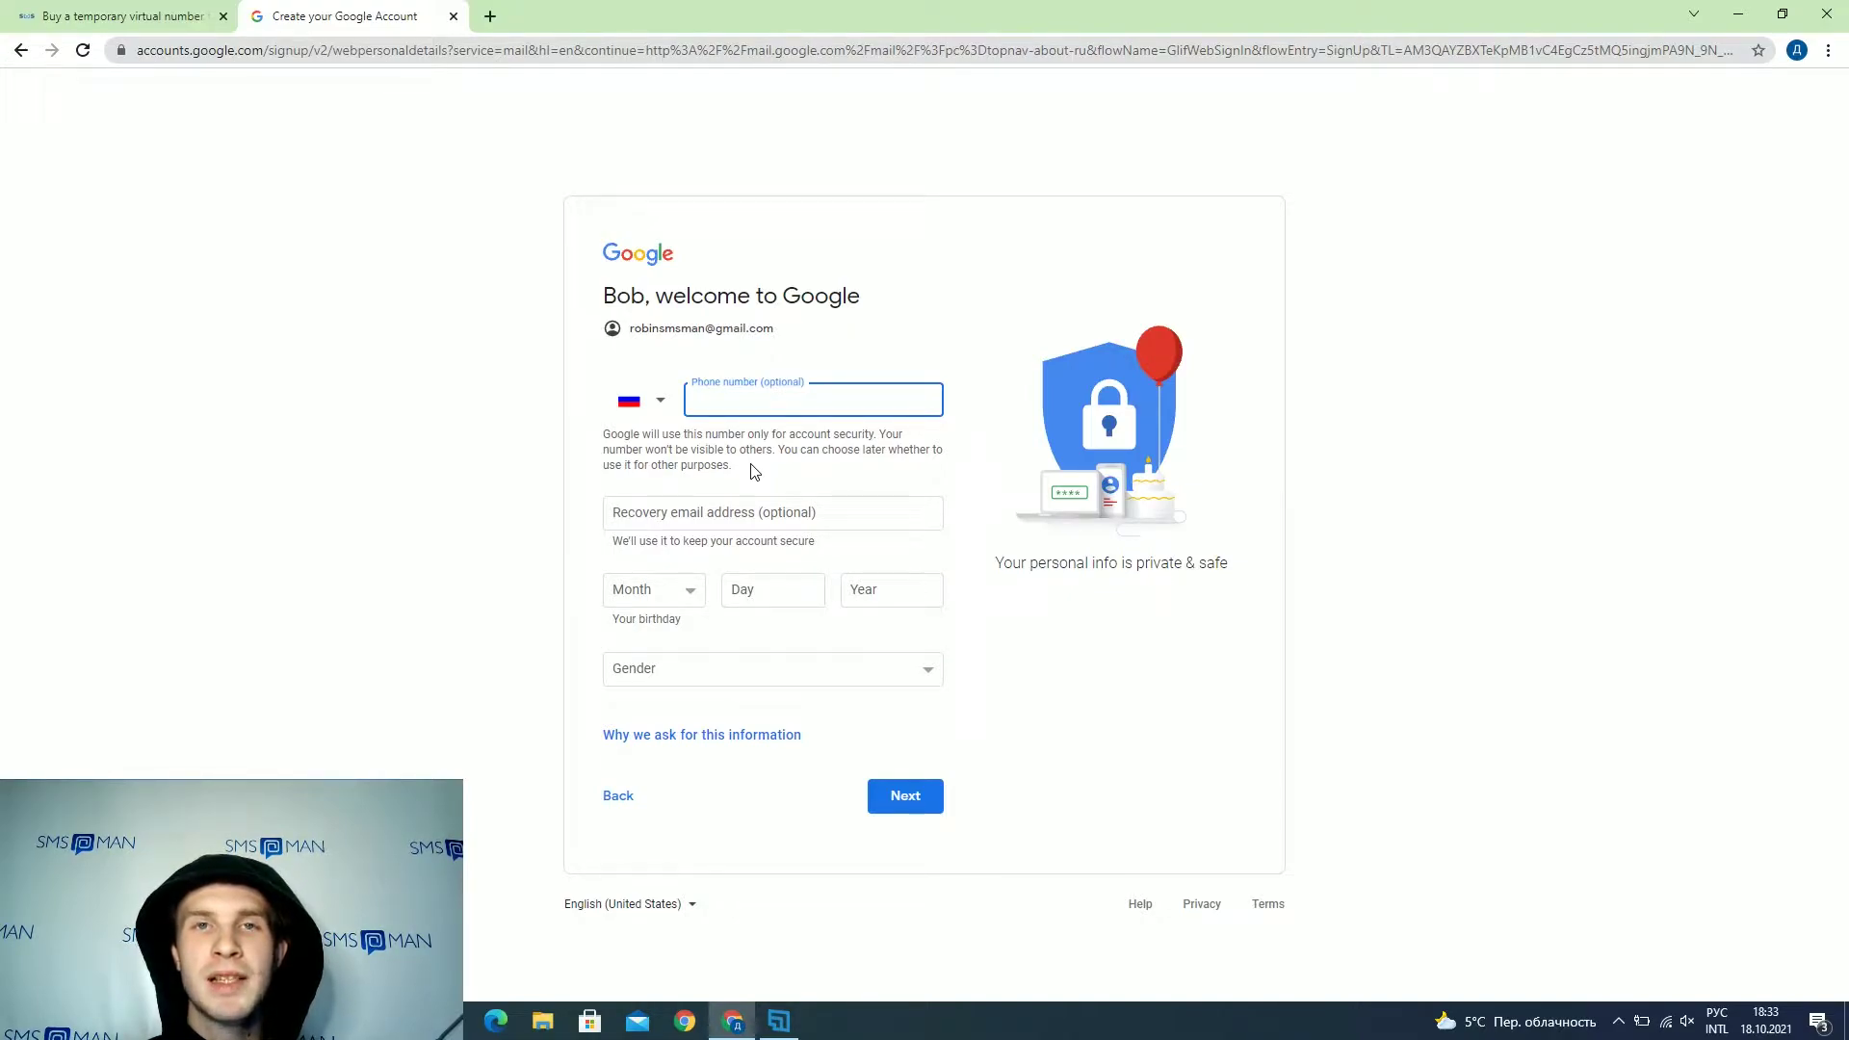
- Buy a US SMS-Man number for Google, YouTube and Gmail, and copy it
left_click(140, 15)
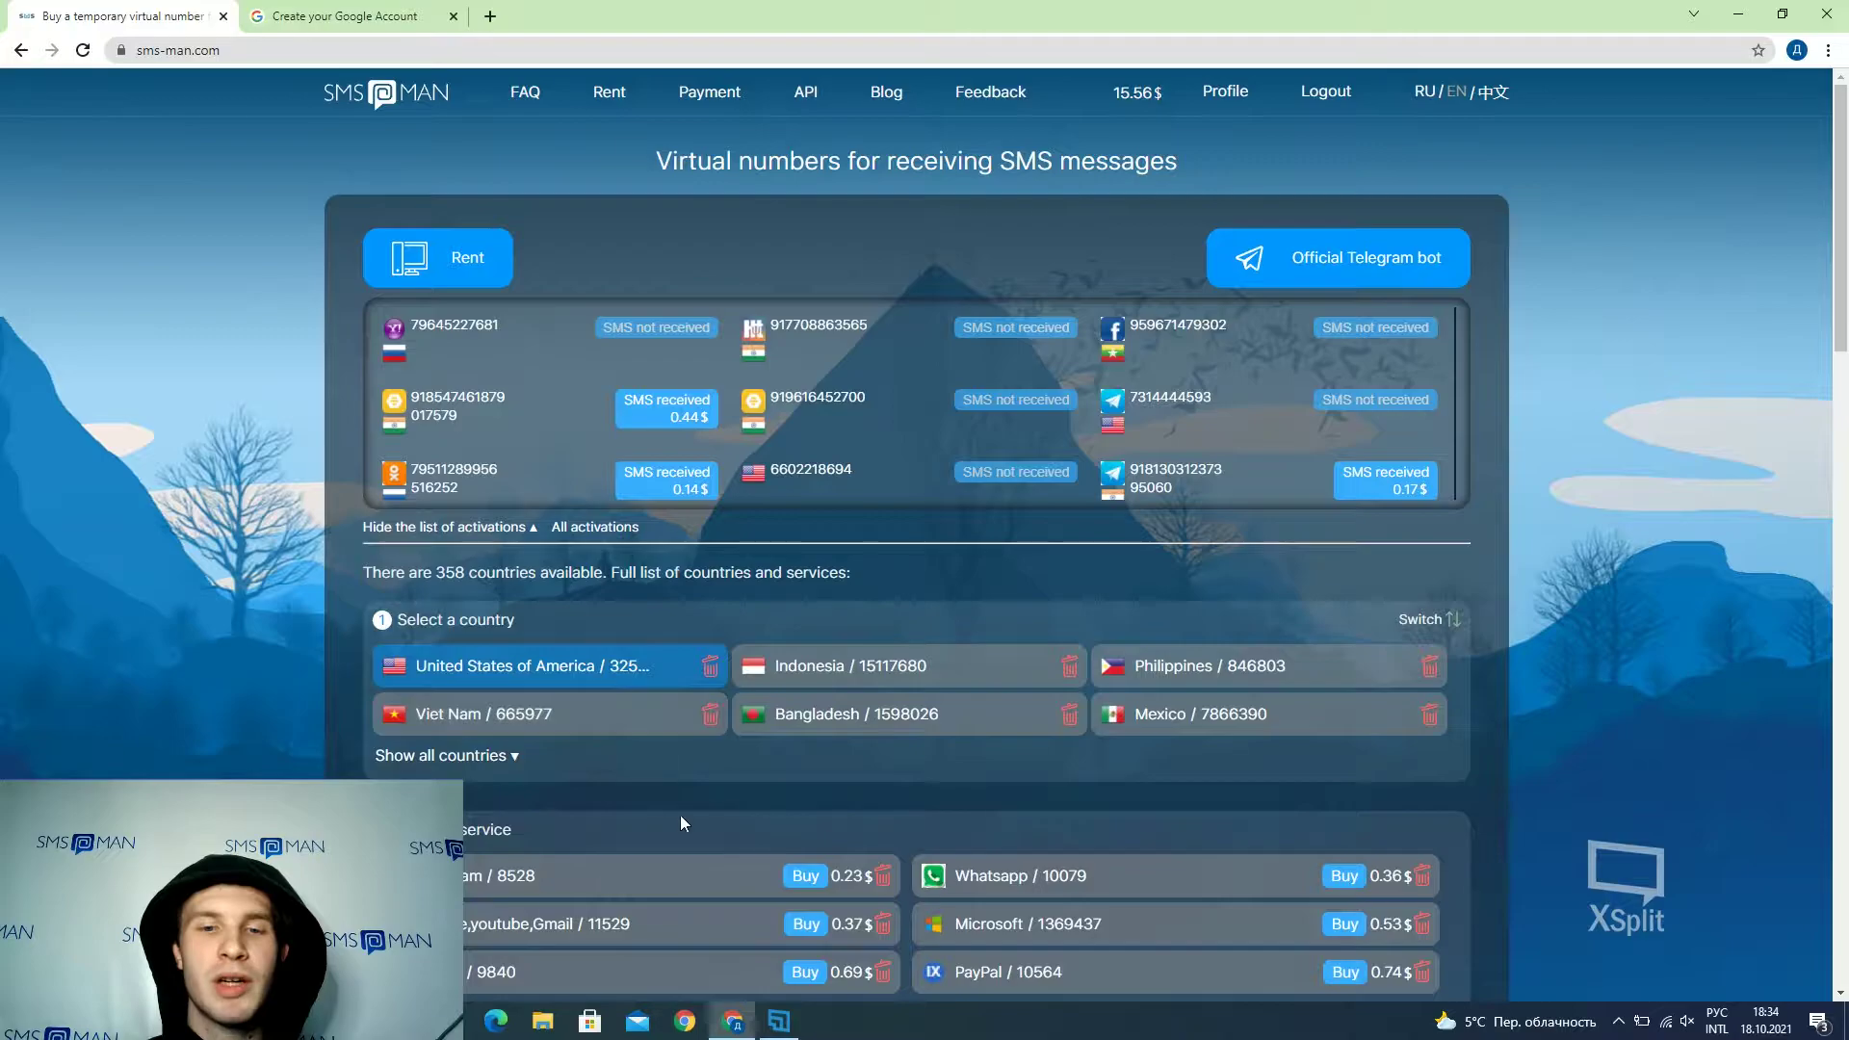
left_click(807, 924)
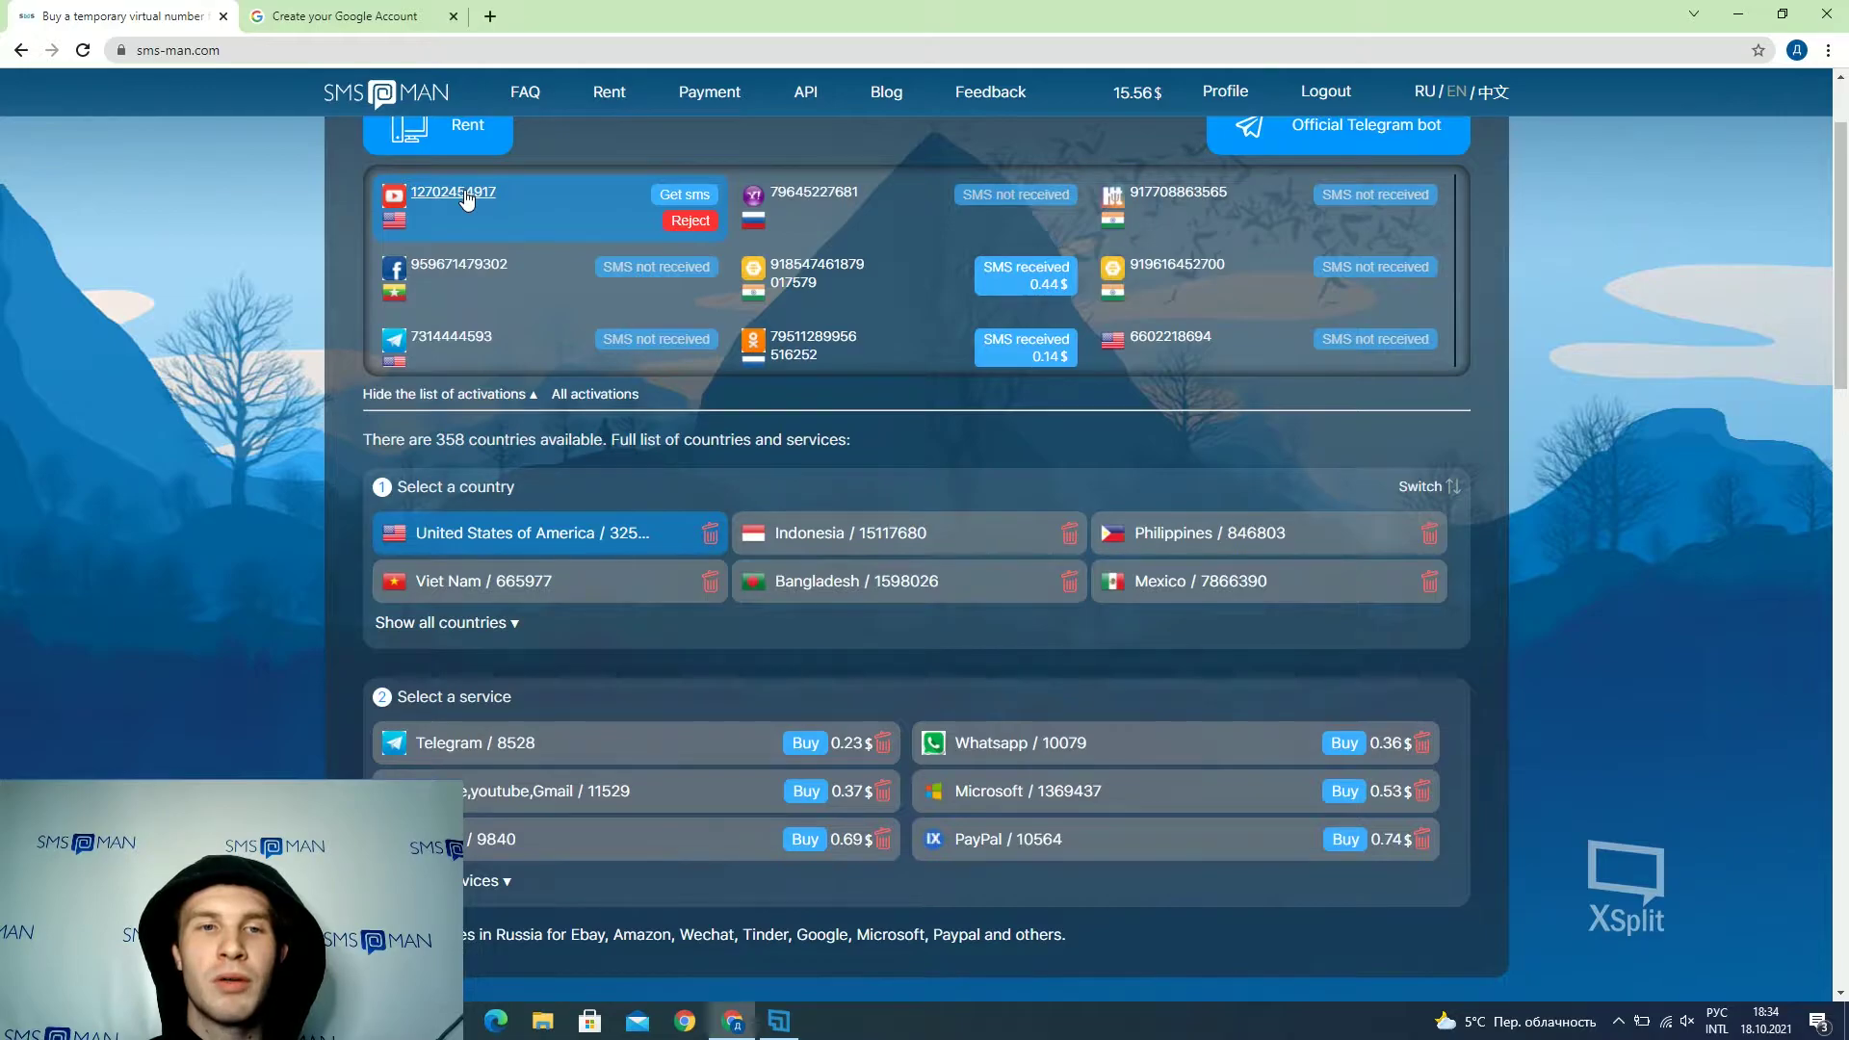
left_click(465, 201)
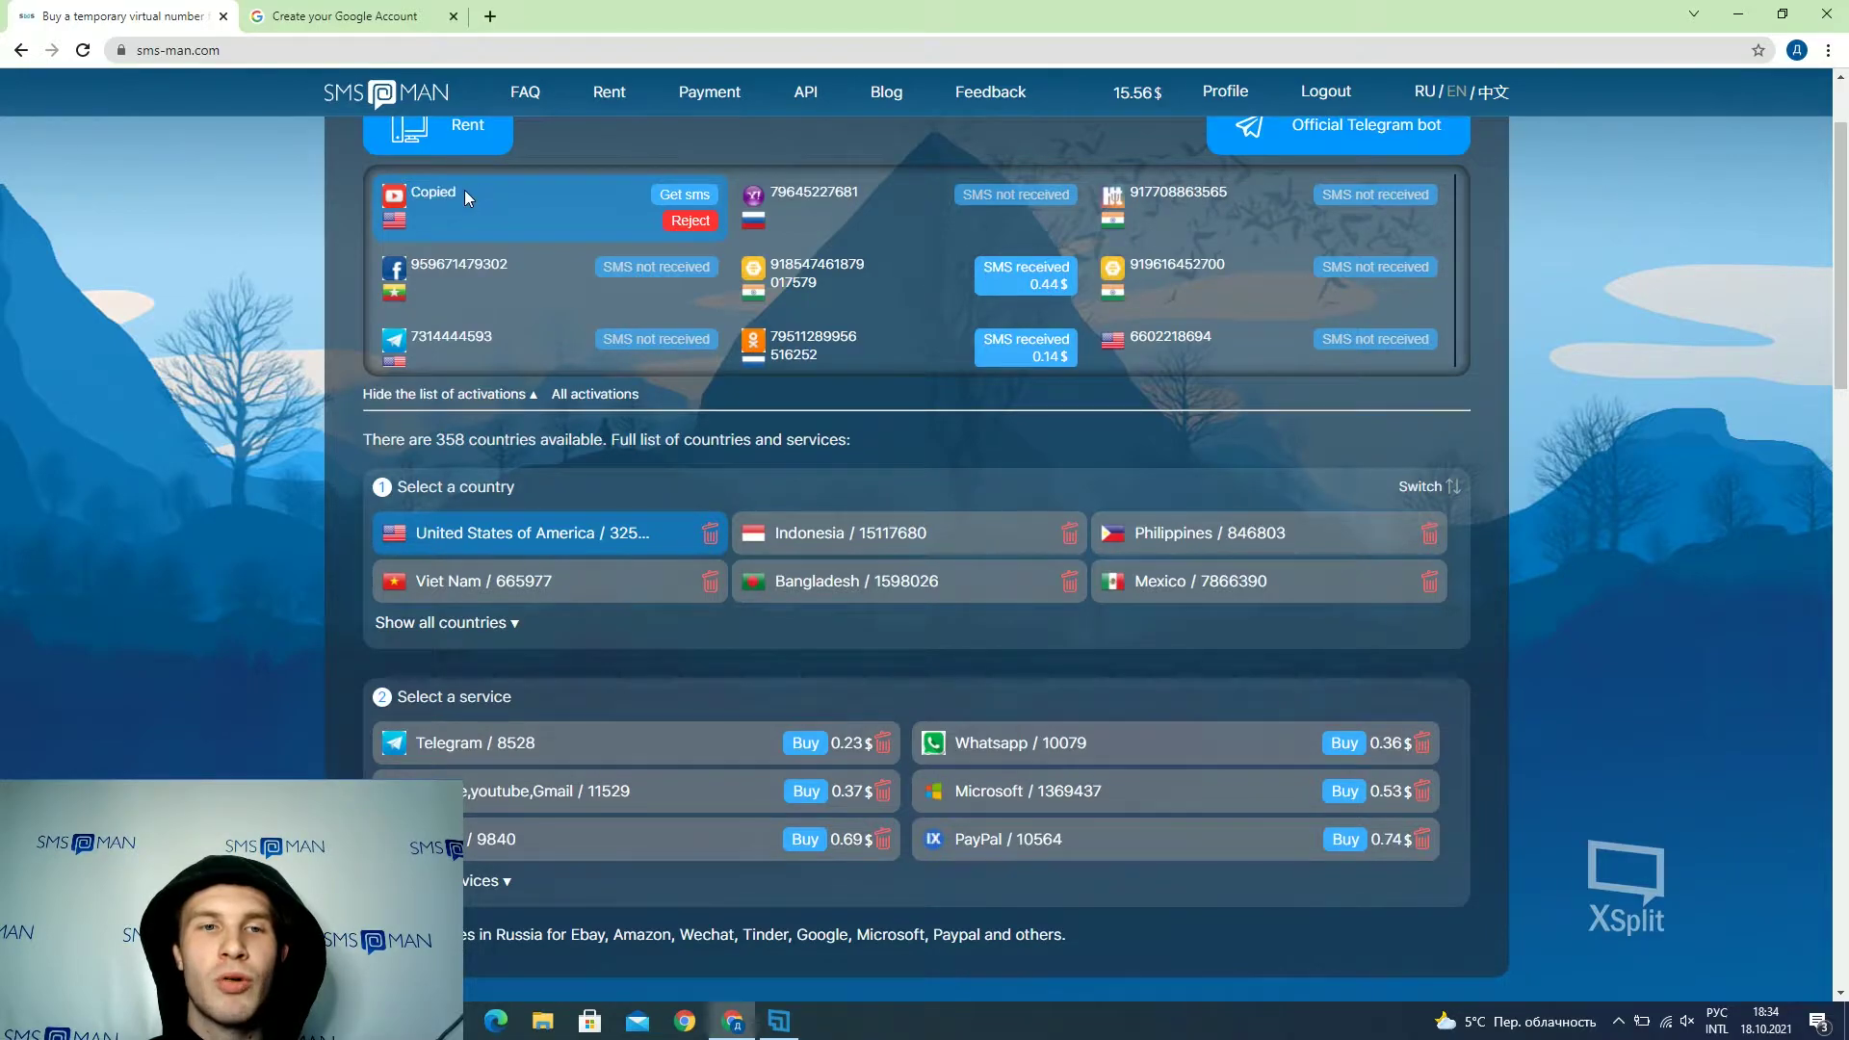
- Enter the rented number with the United States code, removing the duplicate leading 1
left_click(346, 15)
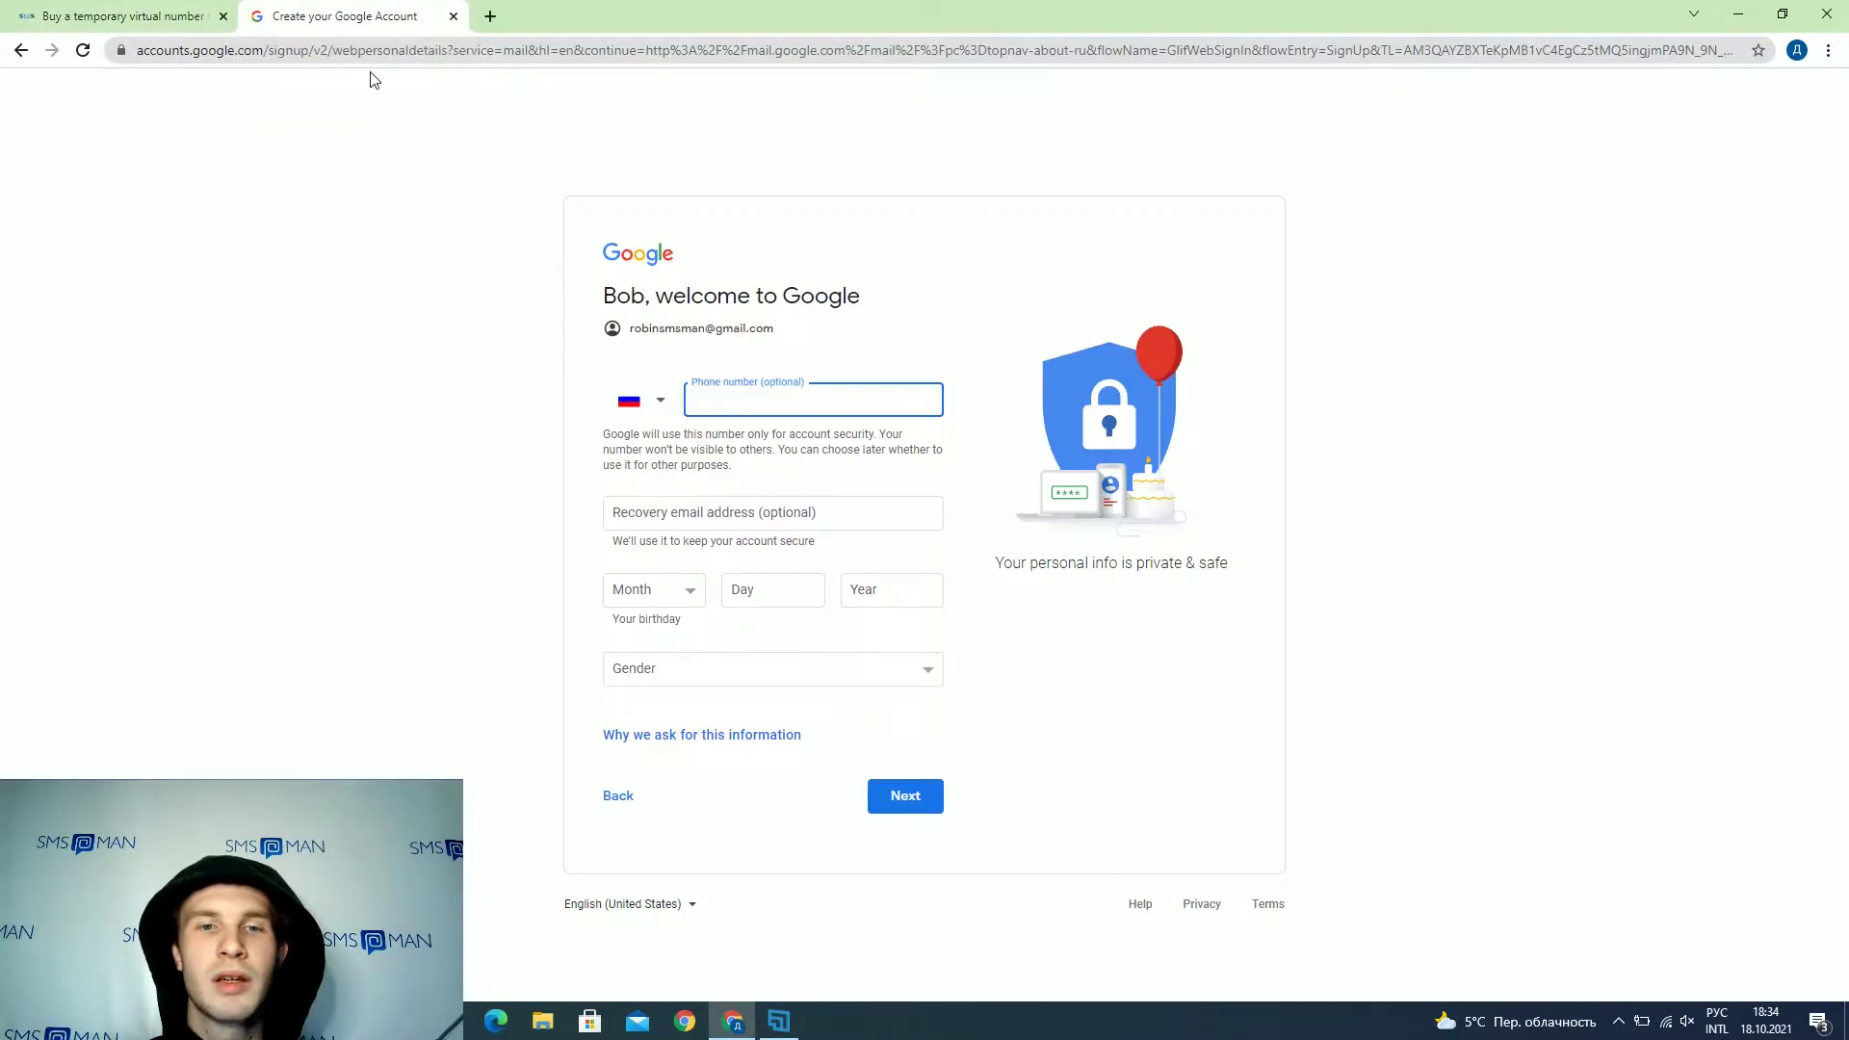
left_click(730, 401)
key("ctrl+v")
left_click(660, 400)
scroll(708, 621, "down", 5)
scroll(727, 691, "down", 15)
scroll(731, 665, "down", 6)
scroll(731, 665, "down", 7)
scroll(733, 665, "down", 4)
scroll(731, 665, "down", 5)
scroll(734, 662, "down", 4)
scroll(735, 662, "down", 4)
scroll(735, 669, "down", 7)
scroll(730, 664, "down", 5)
scroll(742, 813, "down", 2)
left_click(740, 845)
key("ctrl+Left")
key("Delete")
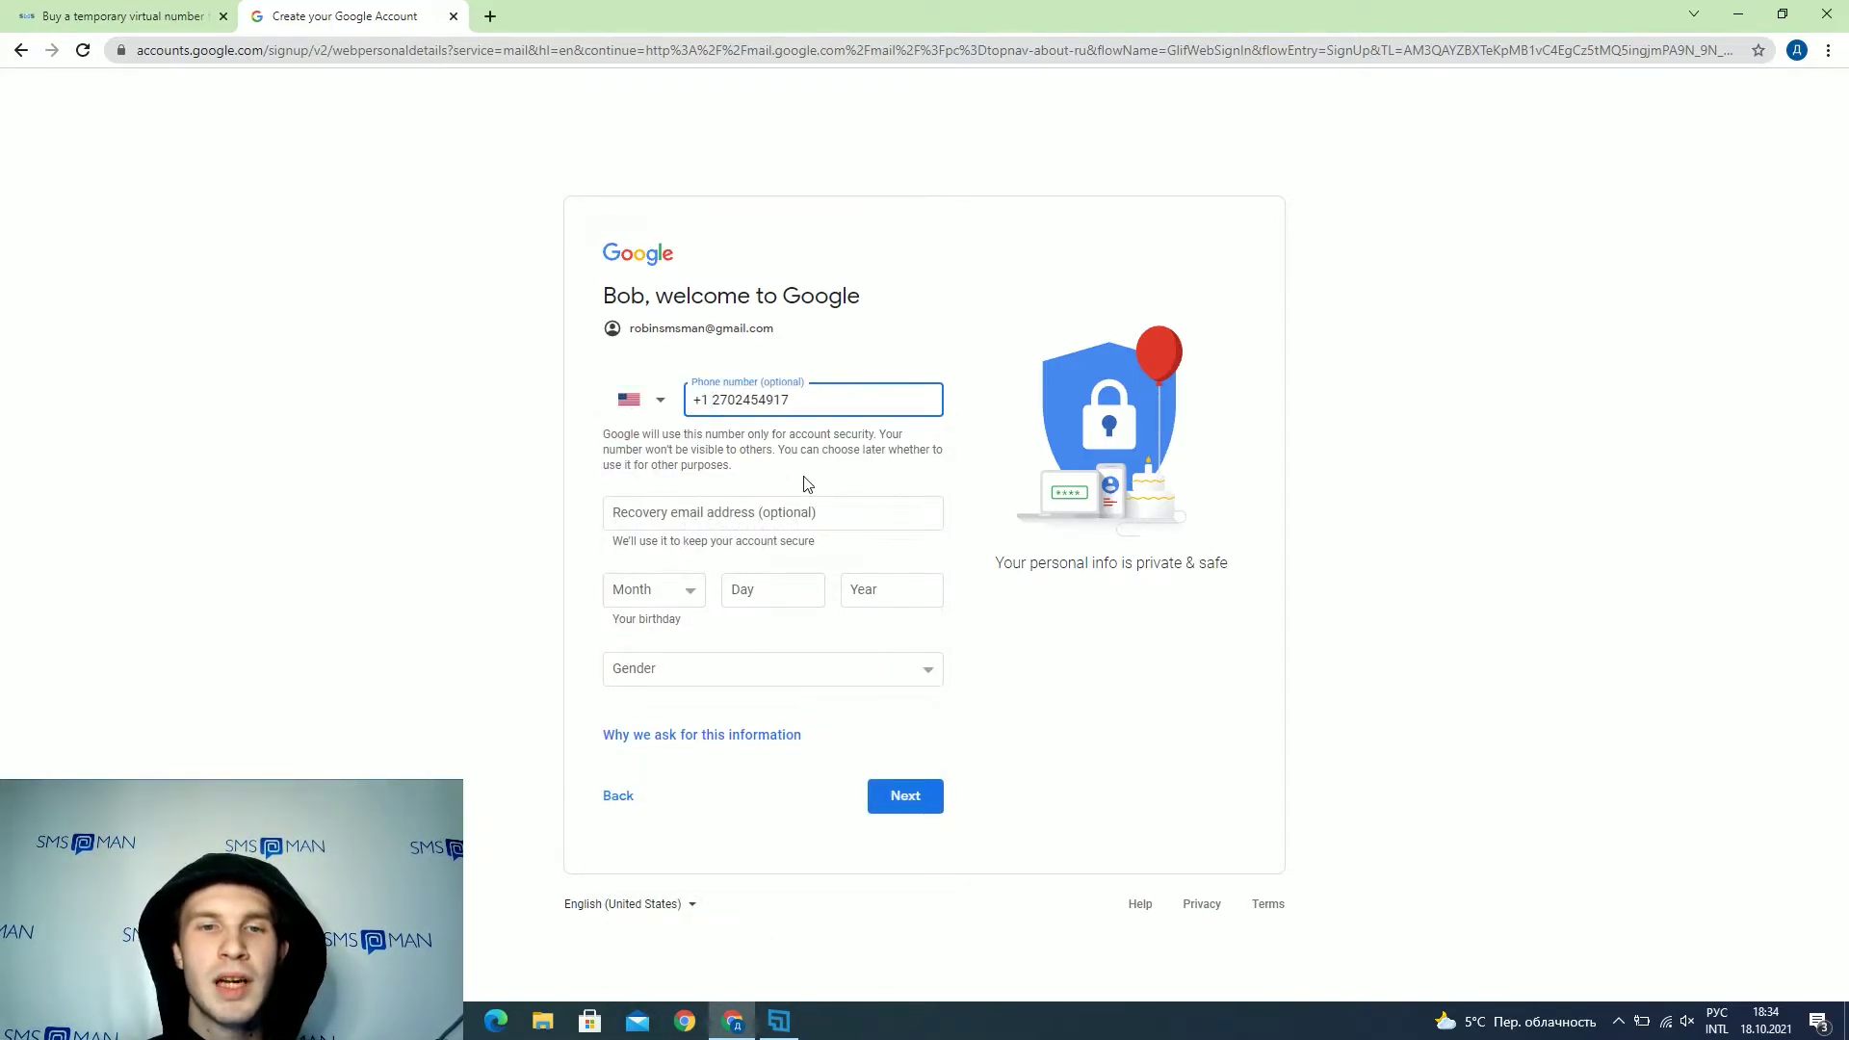
- Fill the birthday with July as the month, set gender to Male, and submit
left_click(674, 592)
left_click(651, 734)
left_click(746, 589)
type("13")
key("Tab")
type("2000")
left_click(931, 674)
left_click(662, 712)
left_click(906, 799)
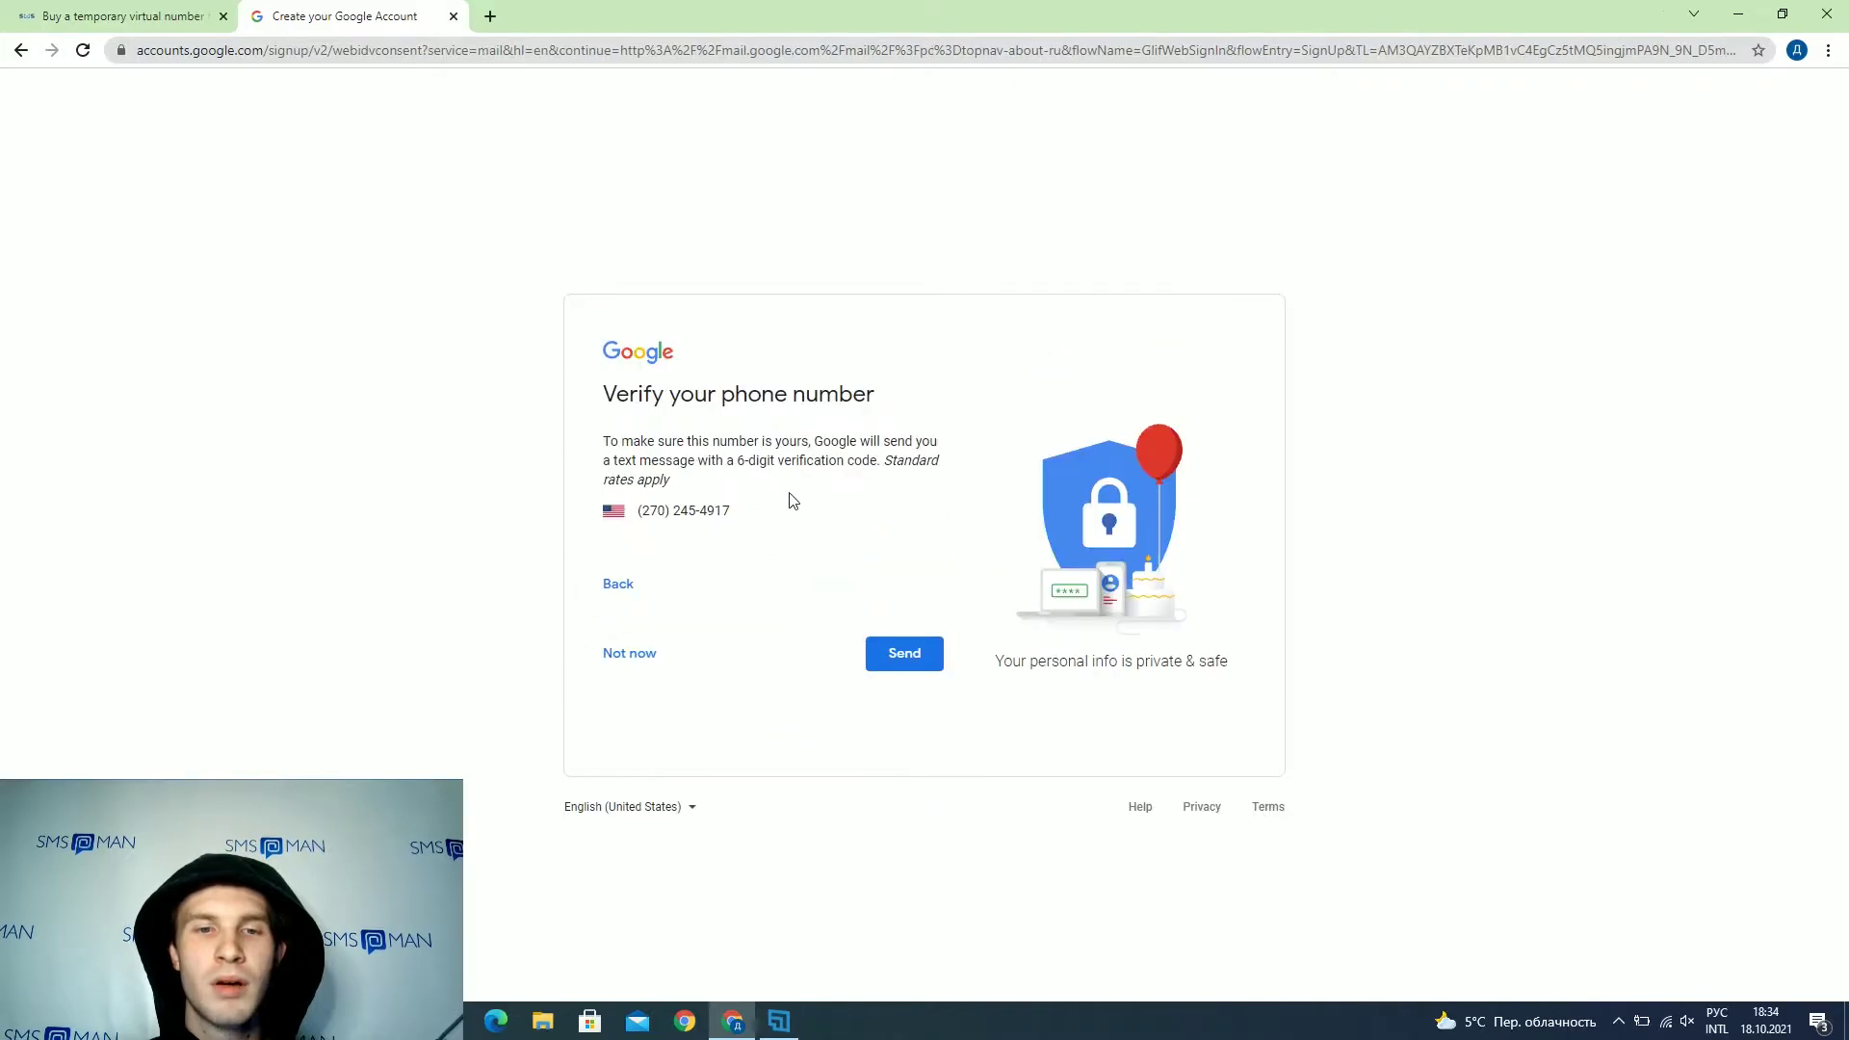
- Send Google's verification text and fetch the received code from SMS-Man
left_click(907, 659)
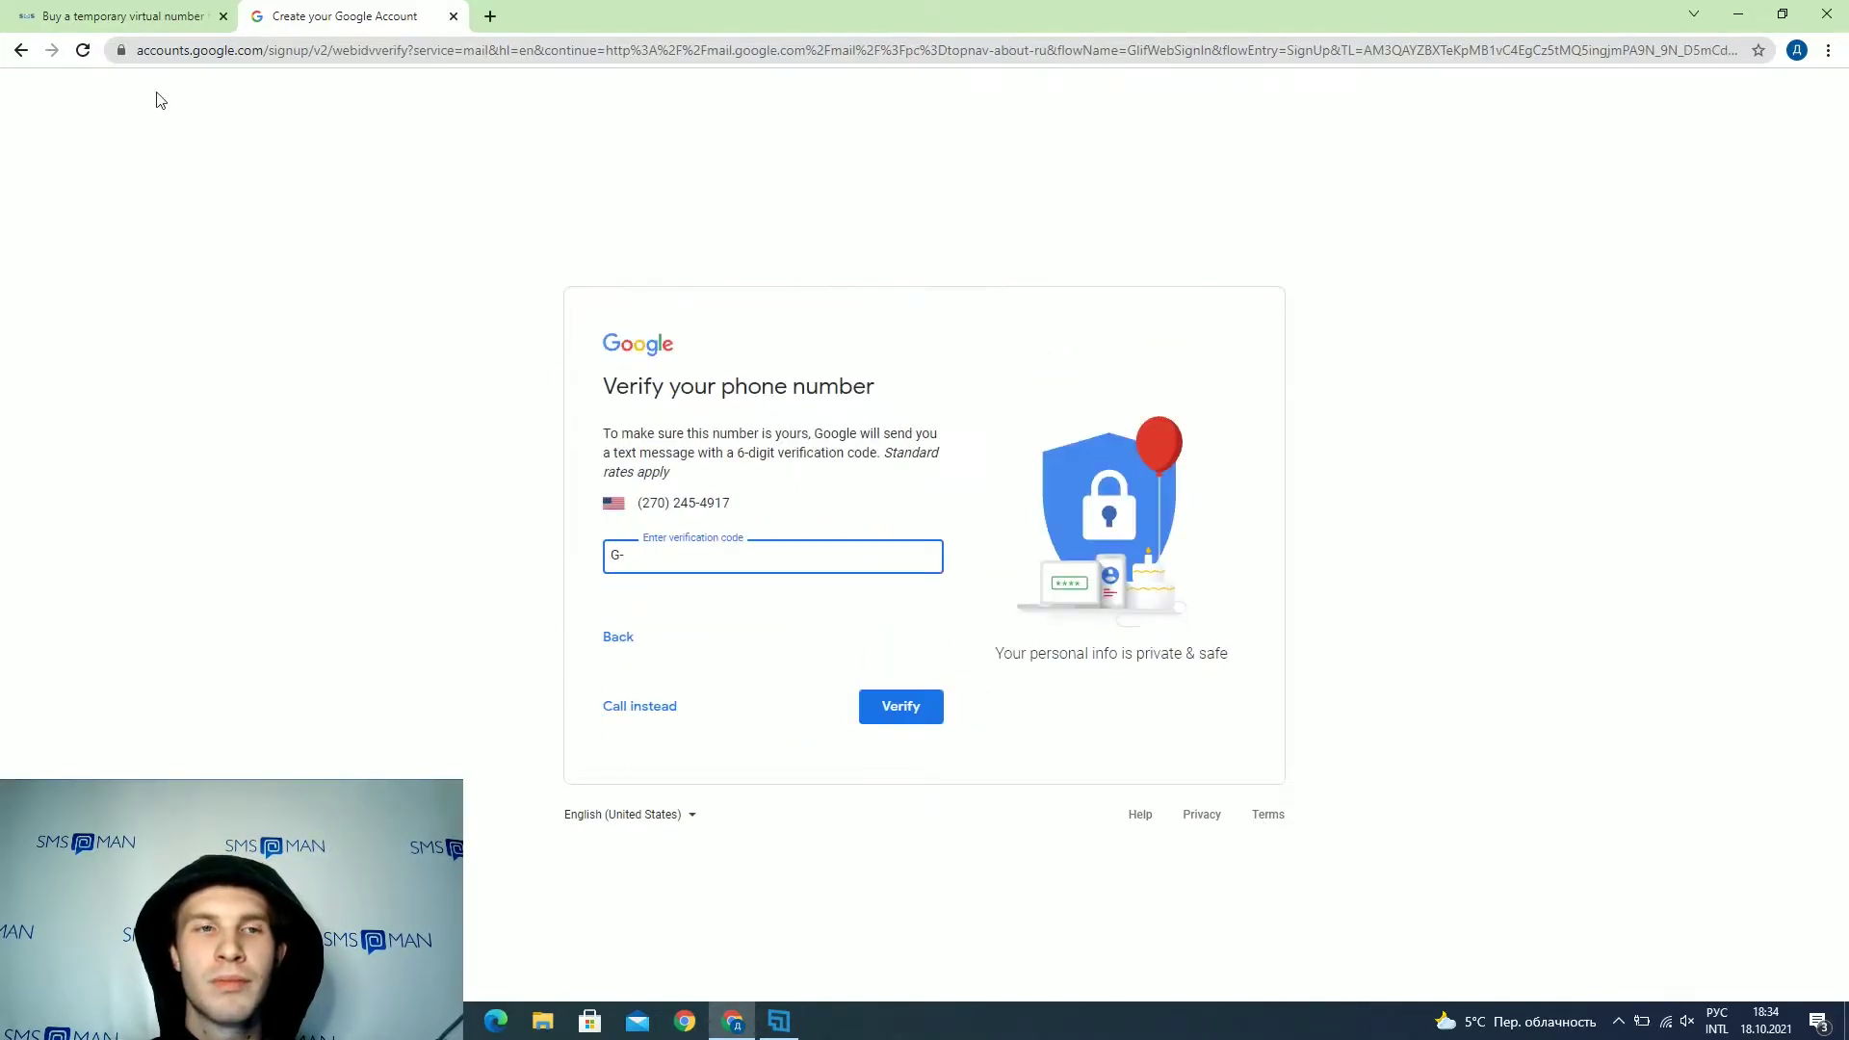
left_click(90, 21)
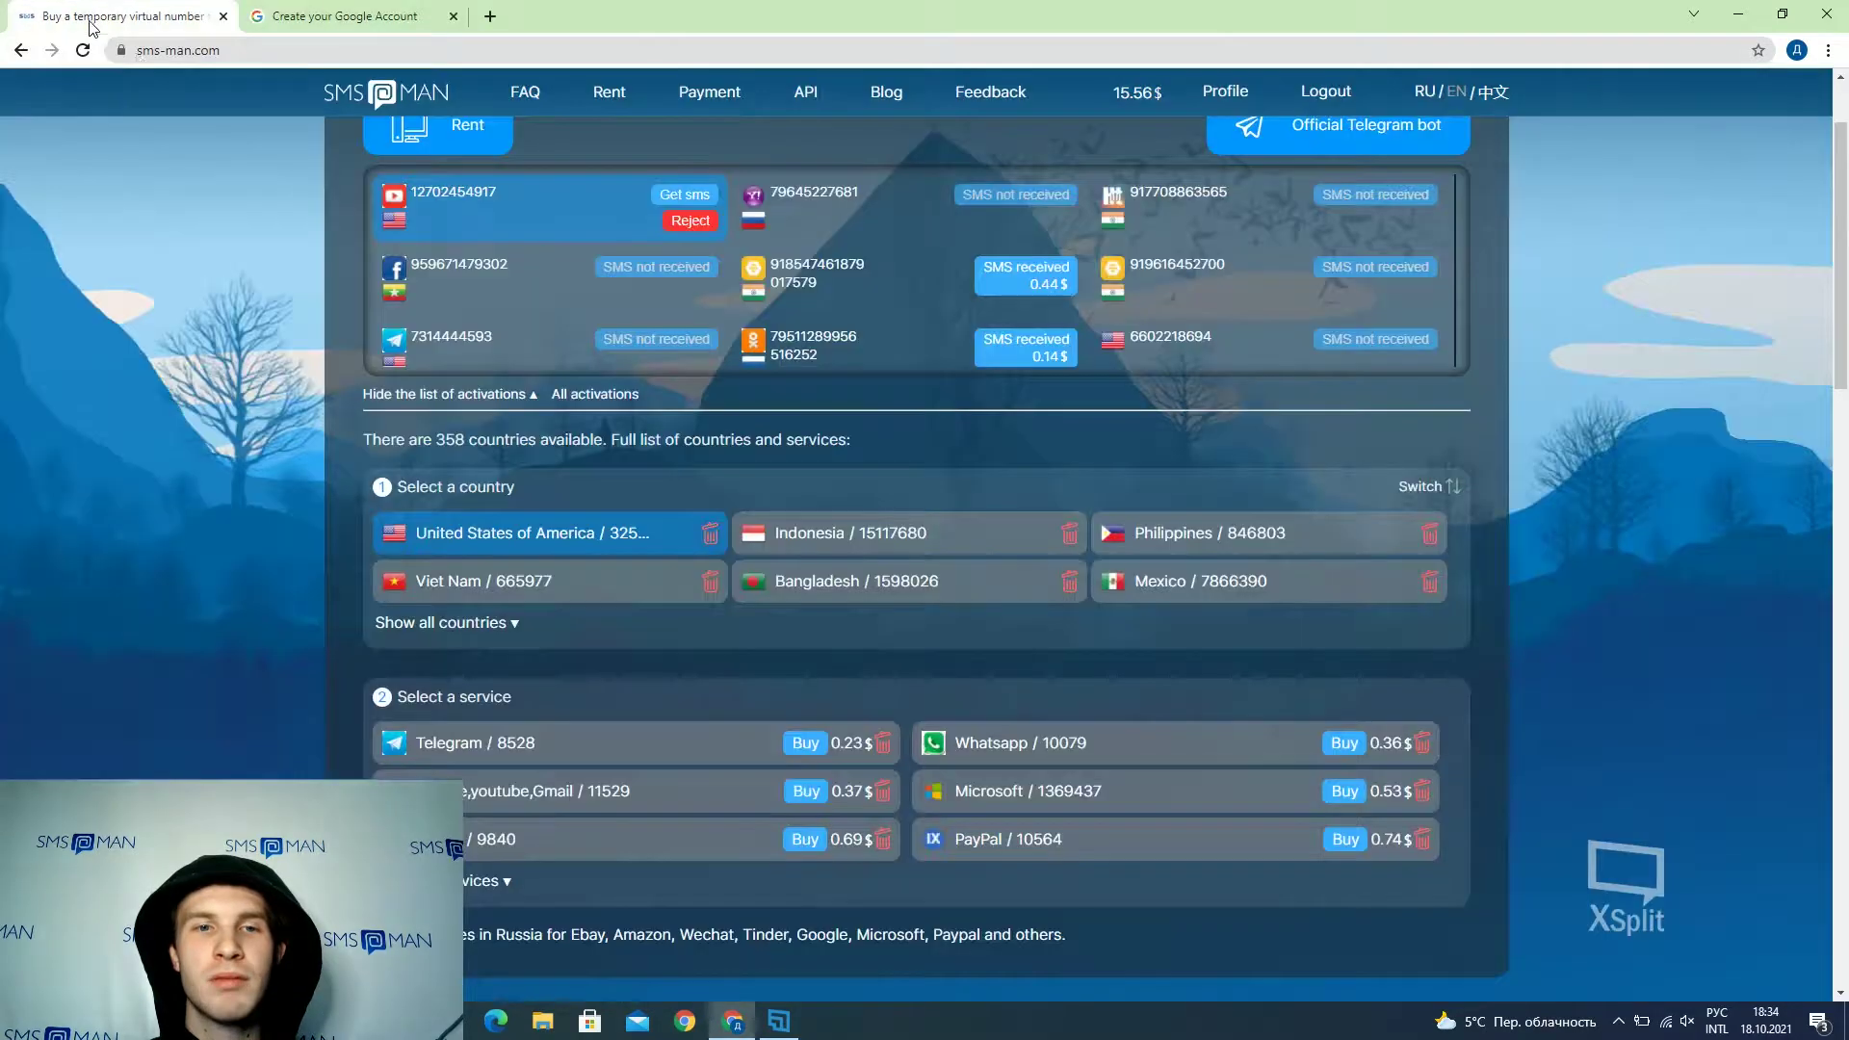
left_click(663, 198)
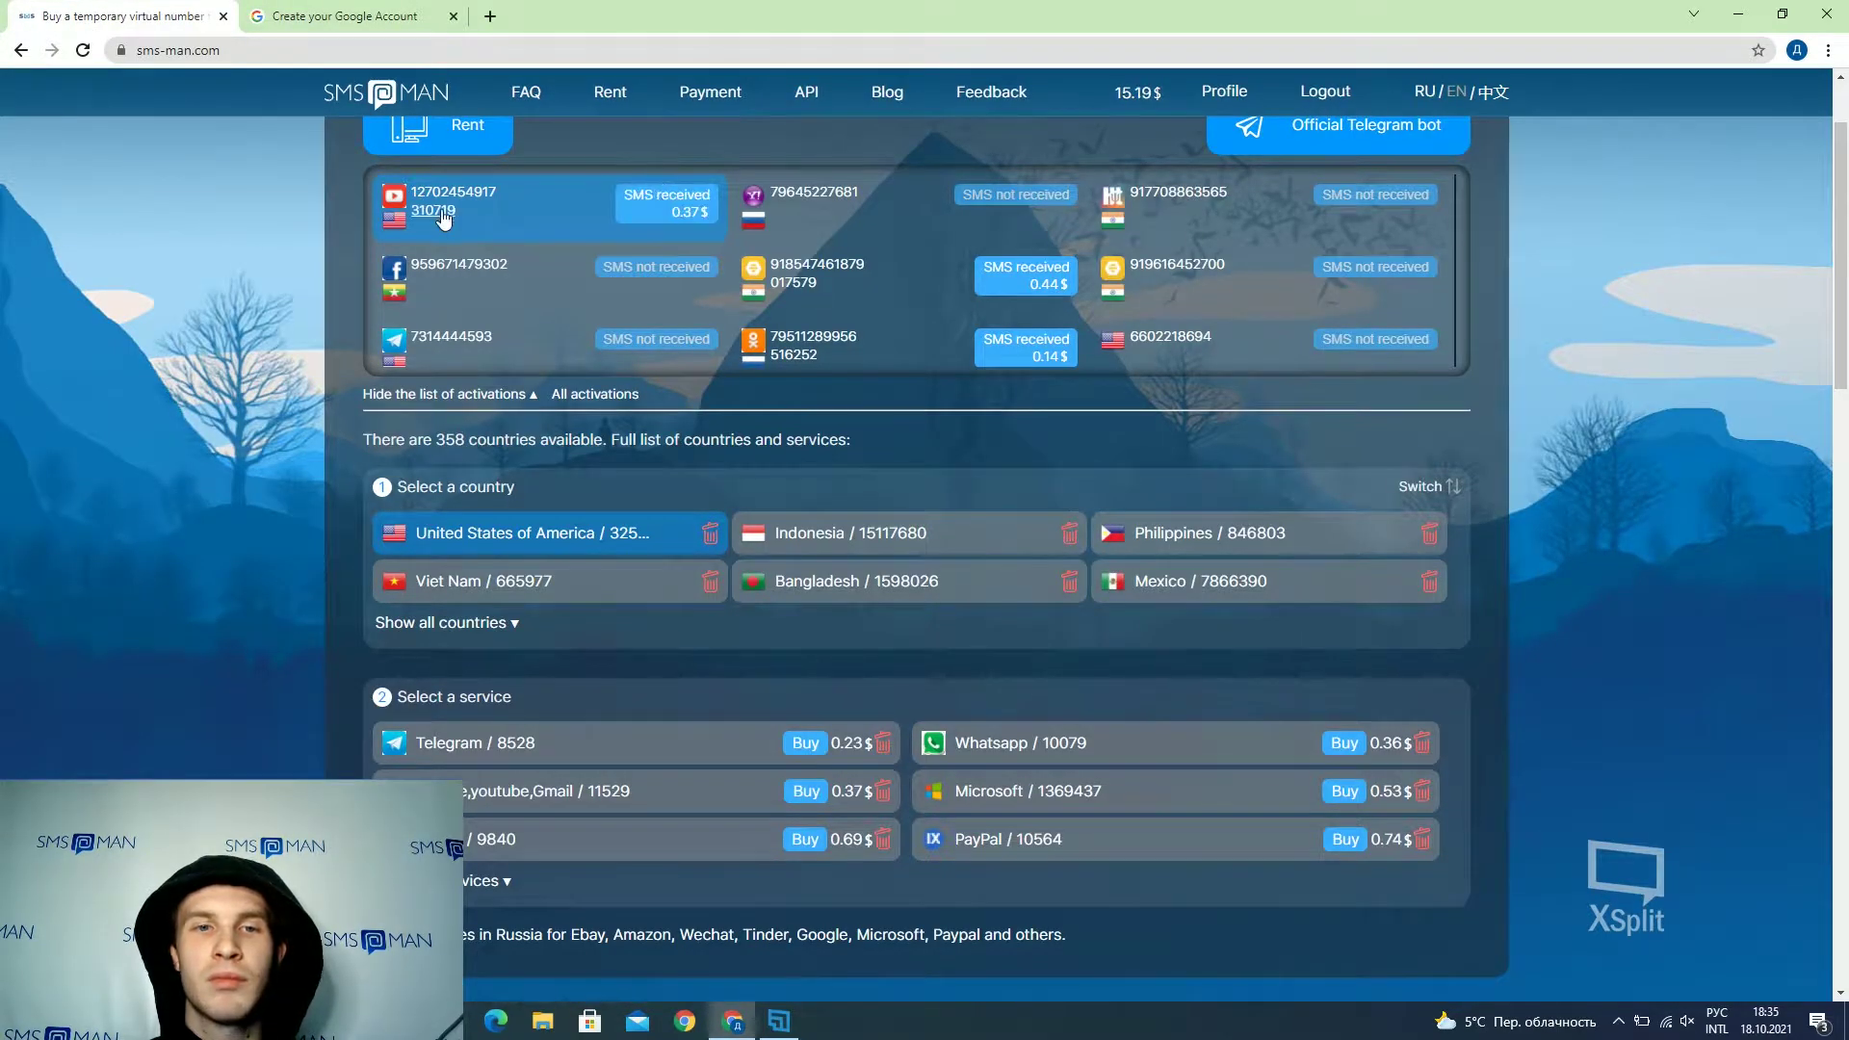
- Verify the phone with the pasted code and allow using the number across Google services
left_click(385, 21)
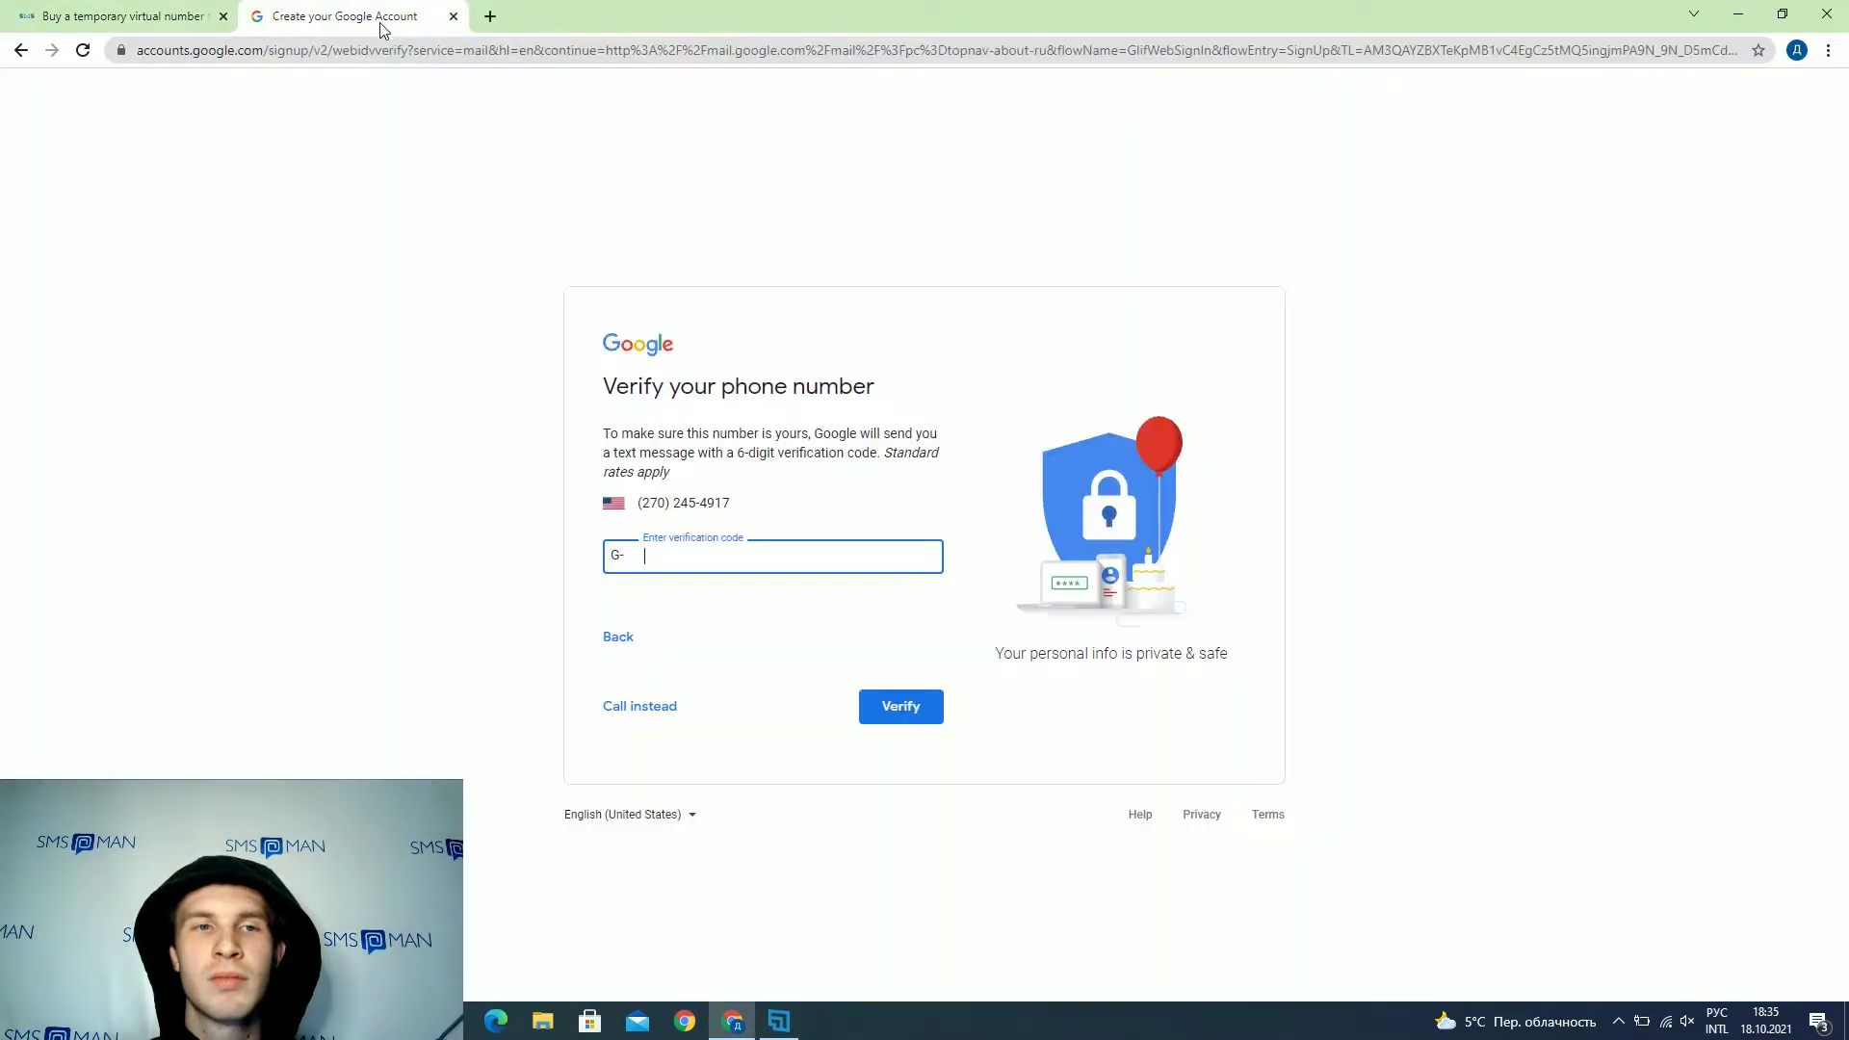
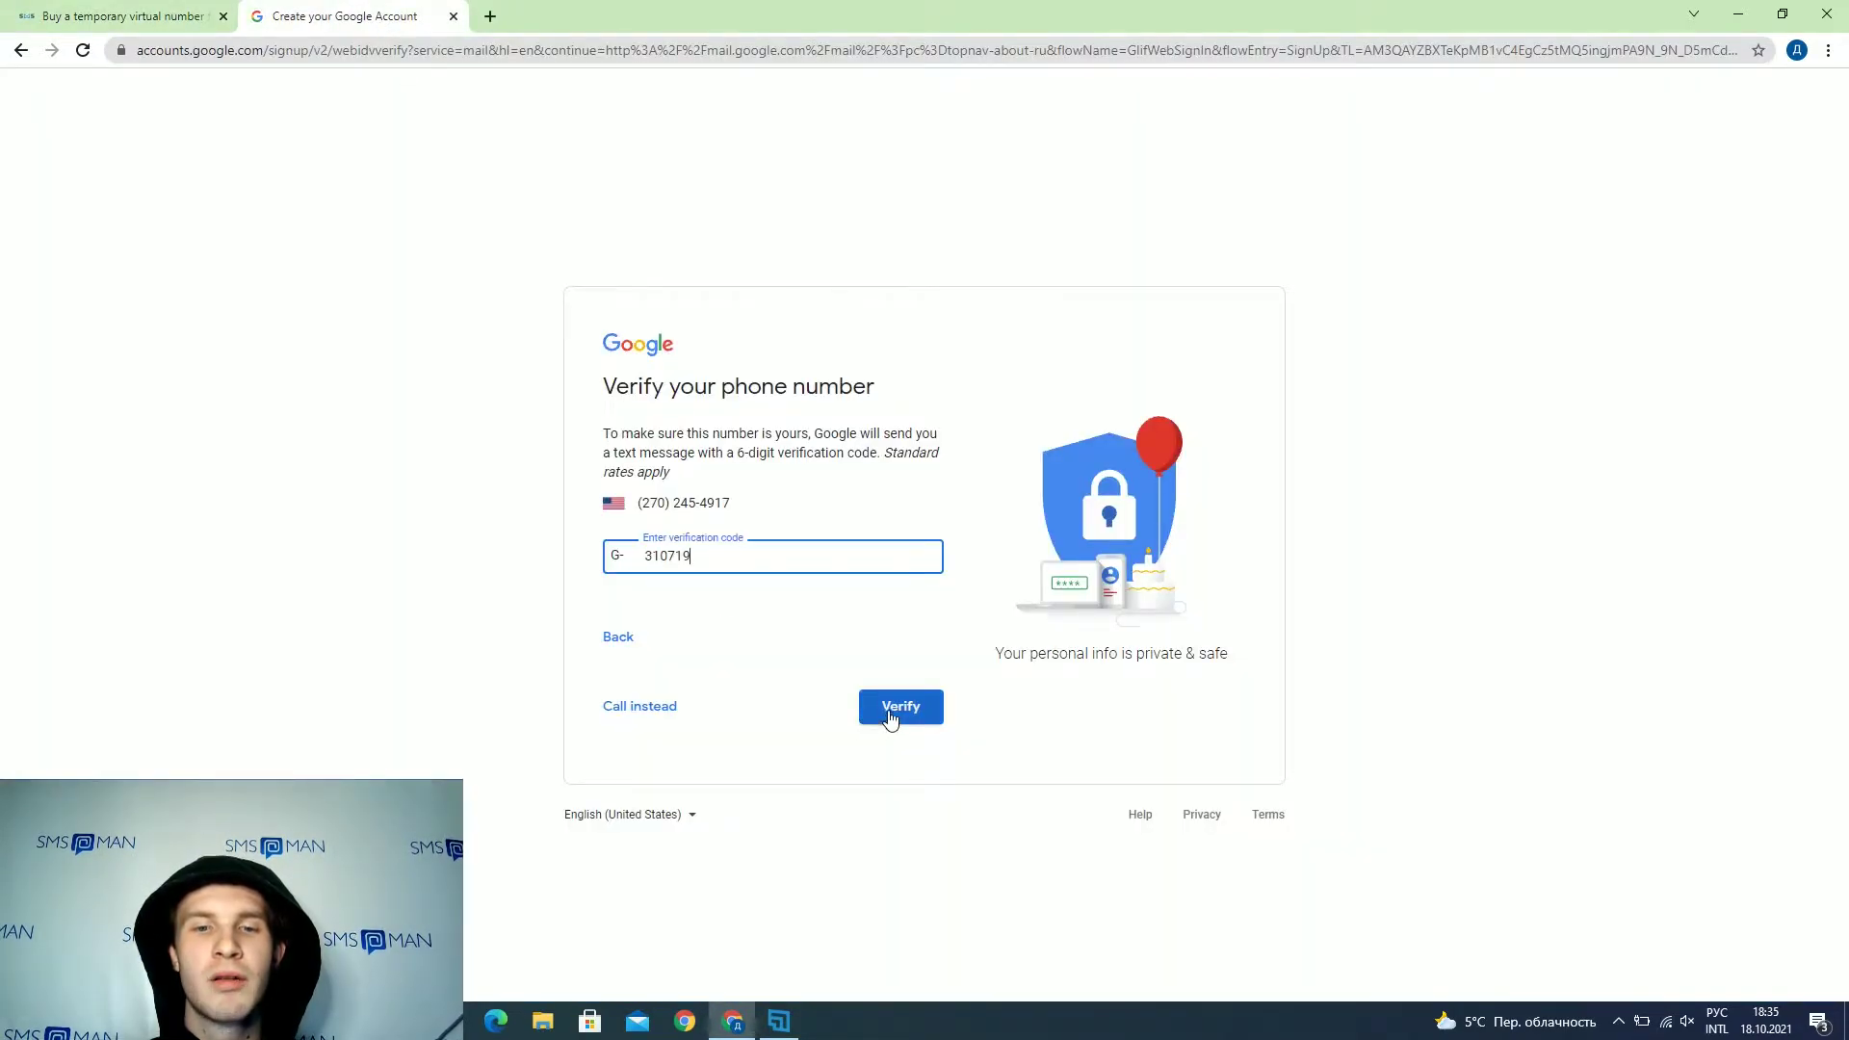
left_click(888, 710)
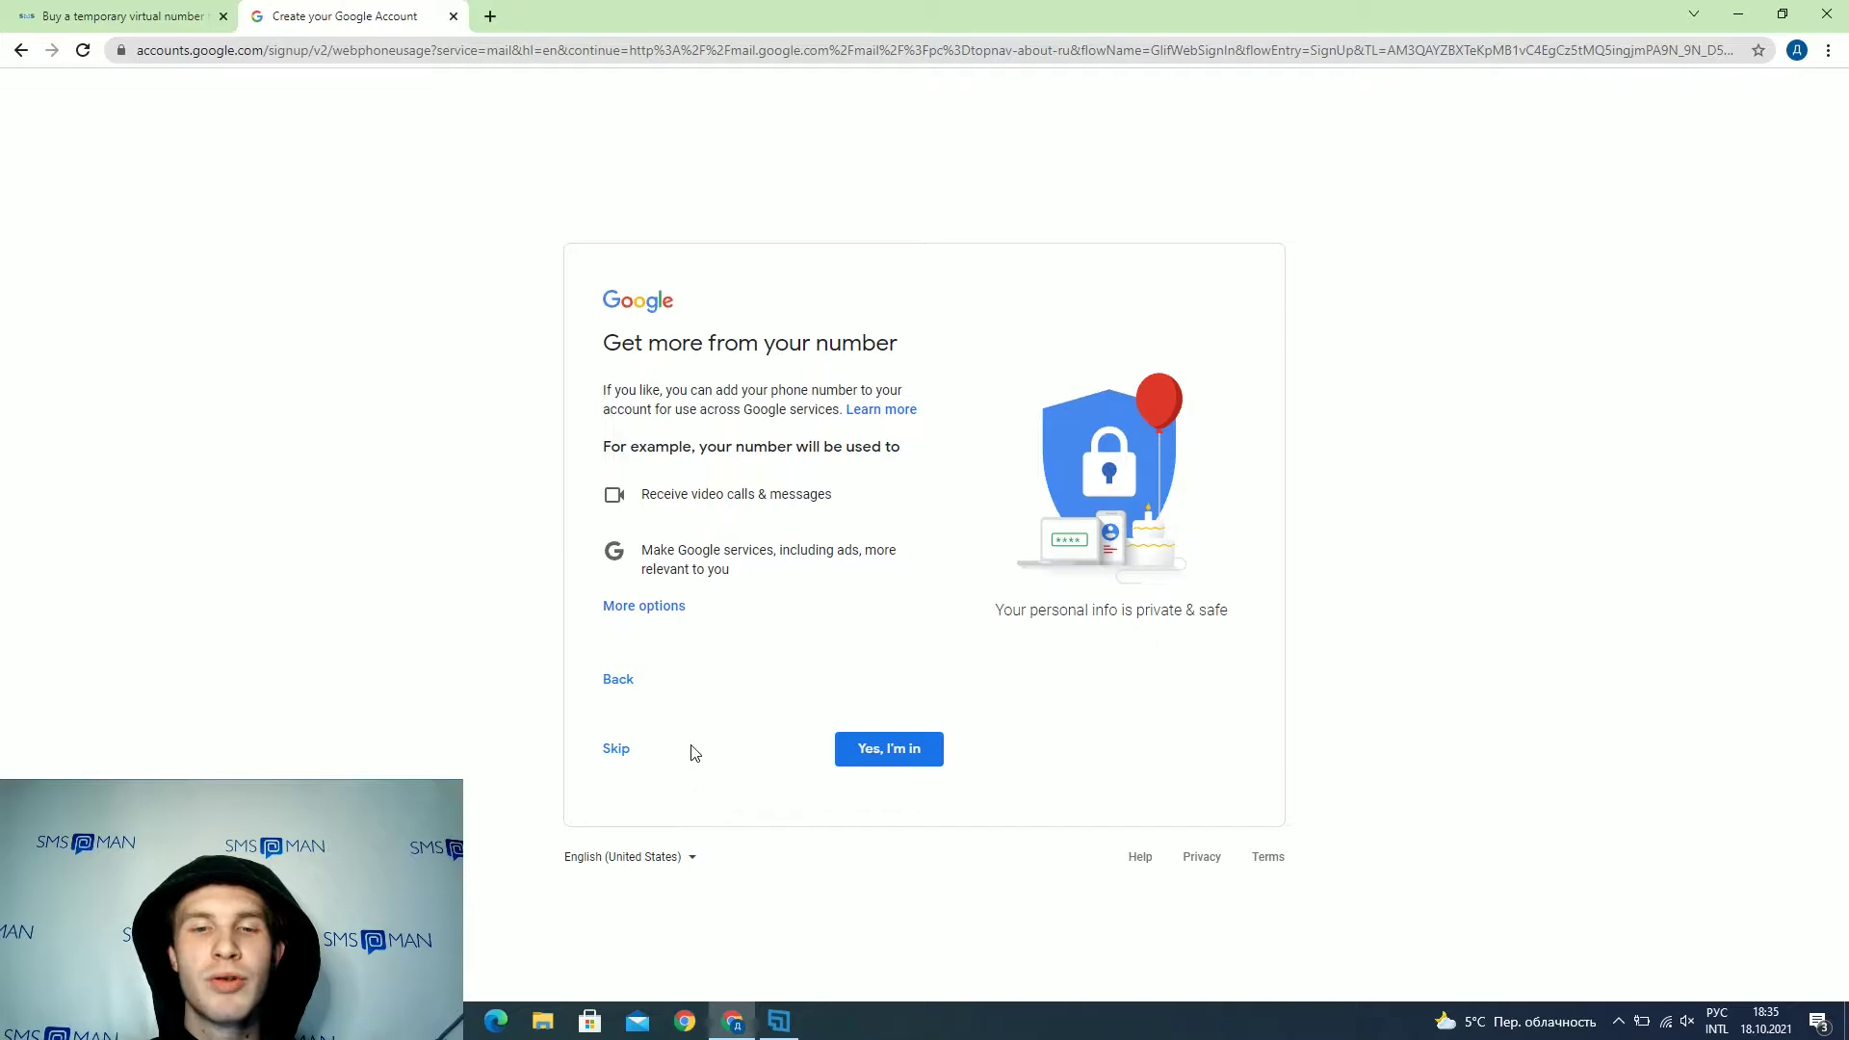
left_click(882, 752)
scroll(883, 868, "down", 5)
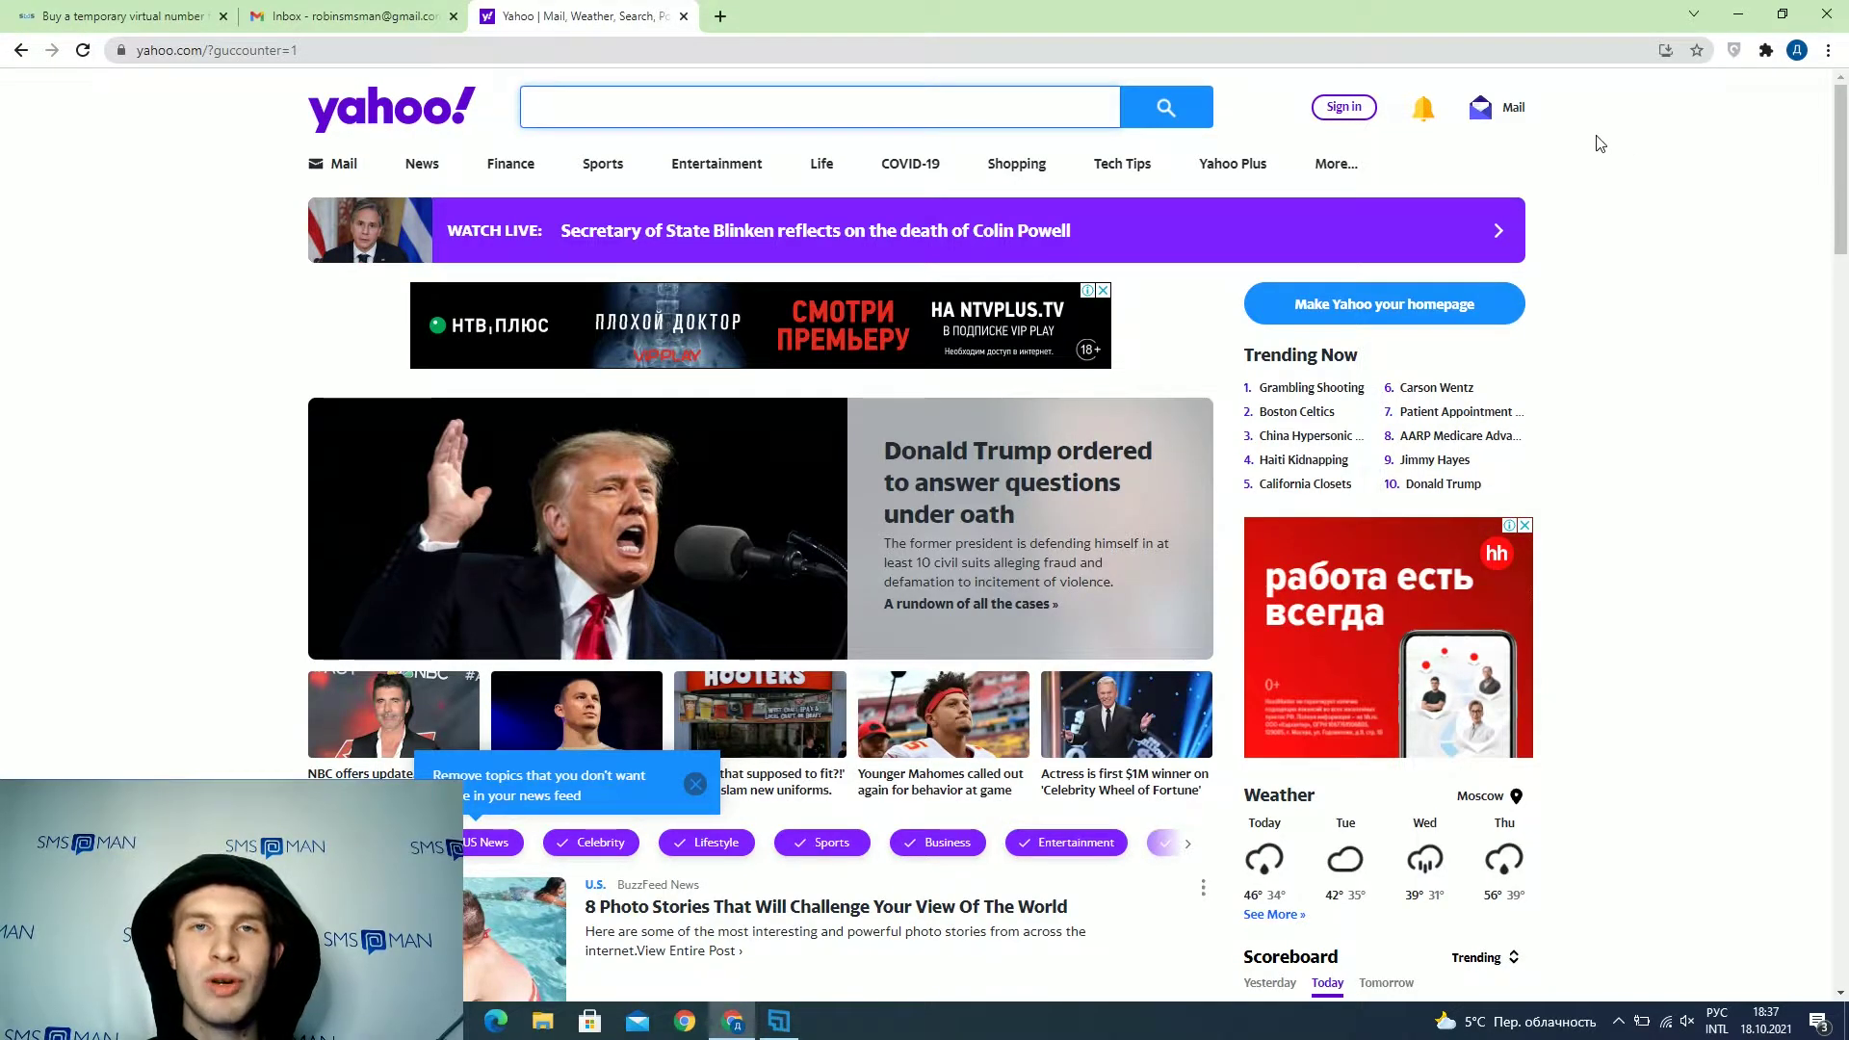
- Connect the Hotspot Shield VPN and dismiss its premium offer
left_click(1734, 49)
left_click(1690, 607)
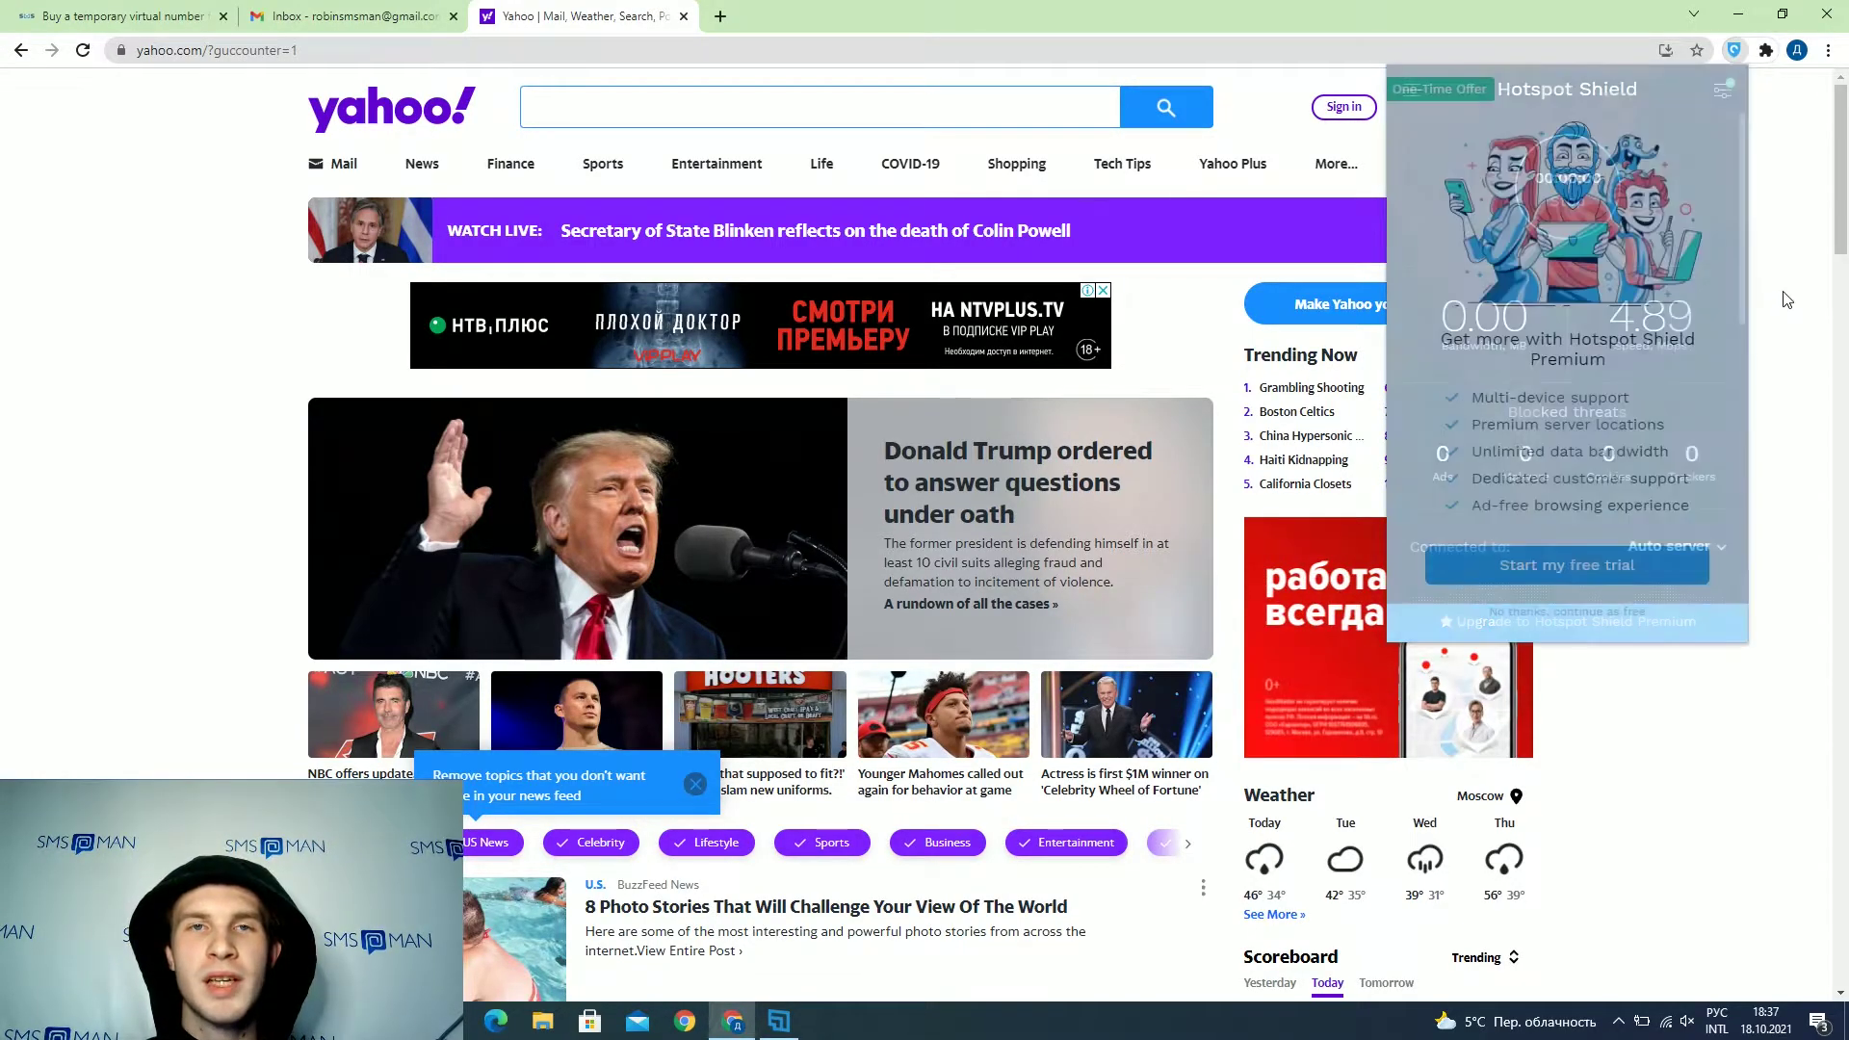
left_click(1785, 296)
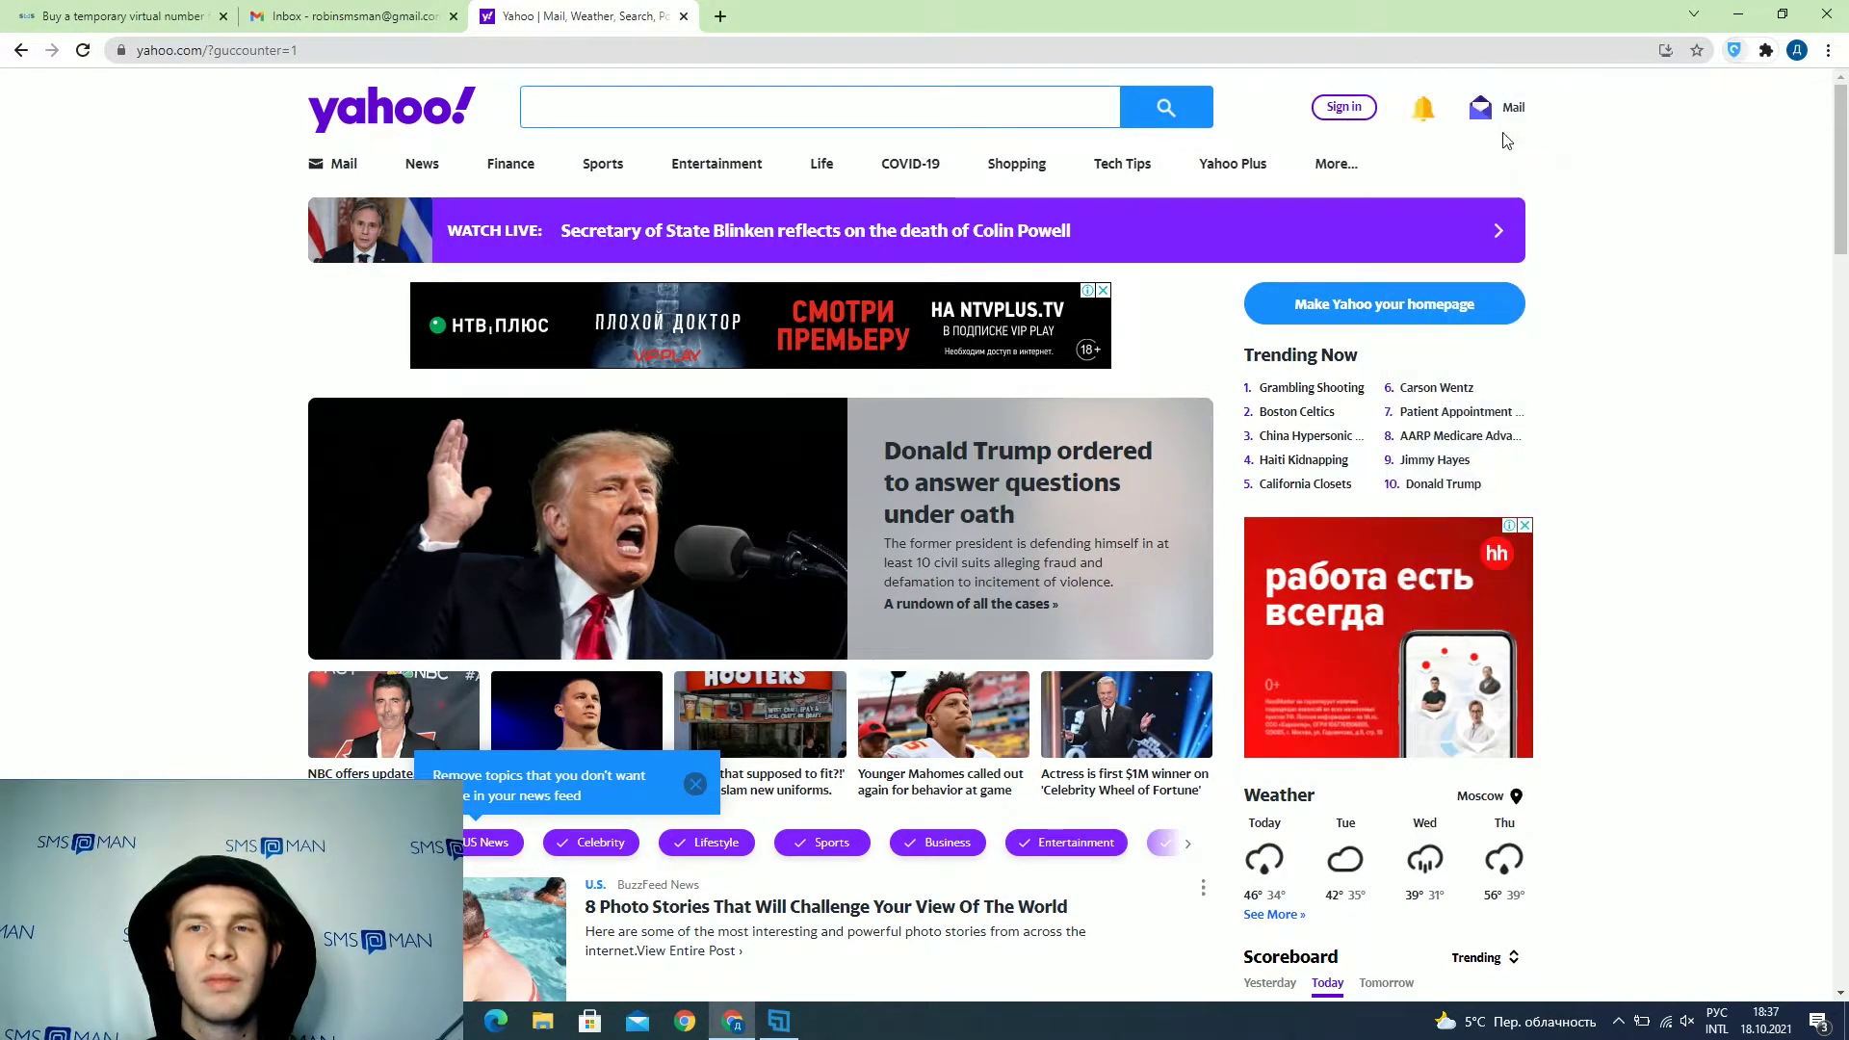
- Start a Yahoo account with first name, last name, email and a suggested strong password
left_click(1344, 109)
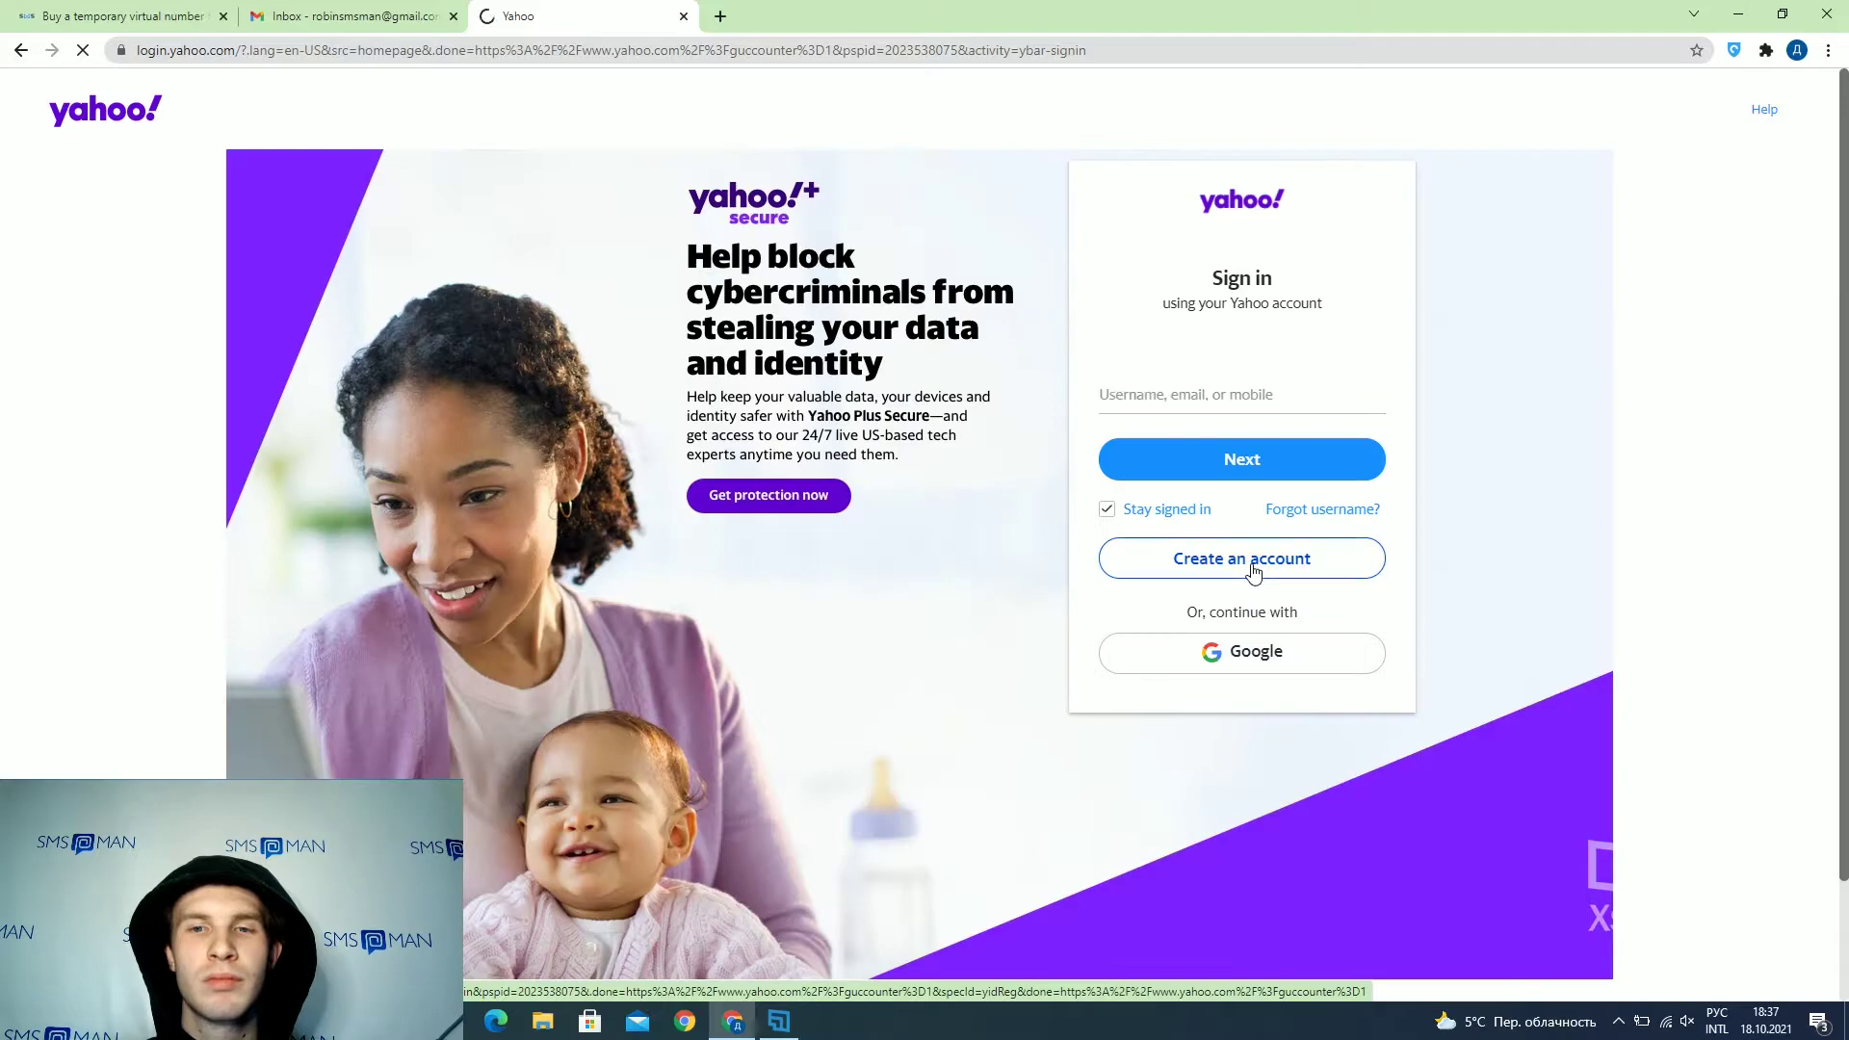
left_click(1245, 566)
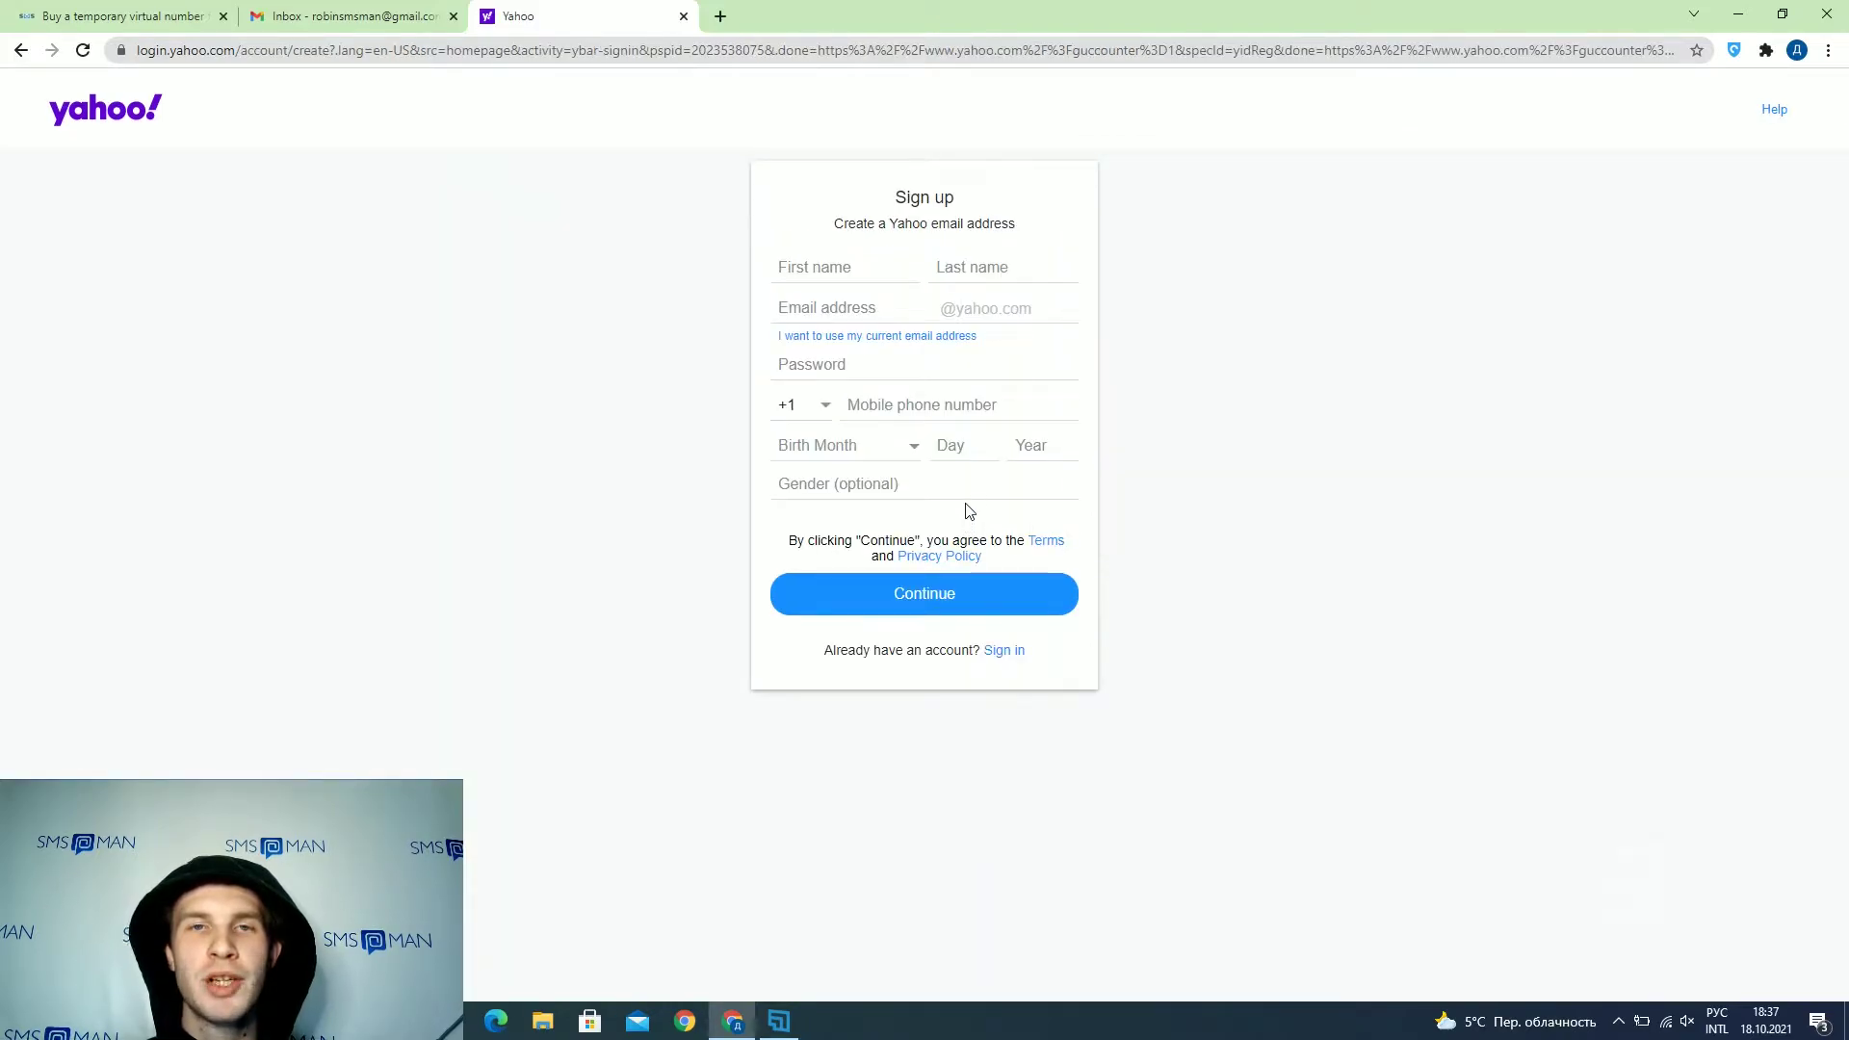
left_click(857, 269)
key("Tab")
key("Tab")
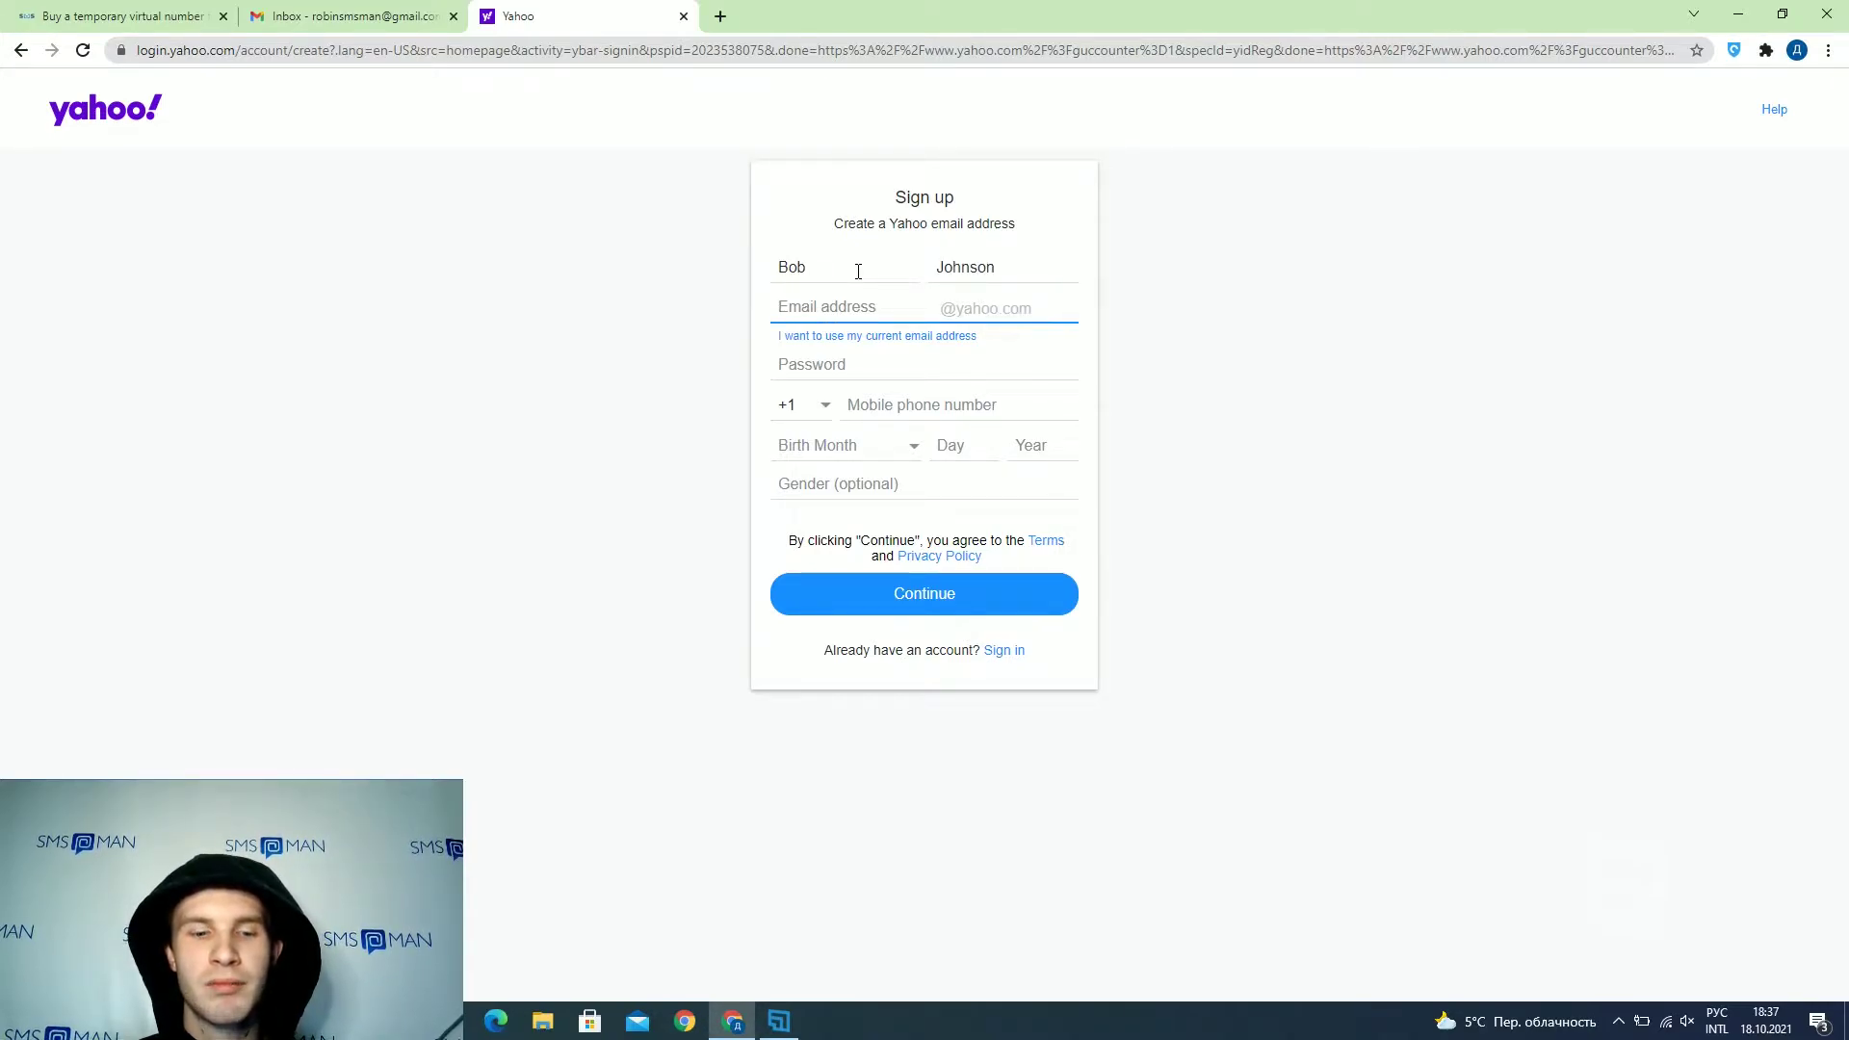
key("Tab")
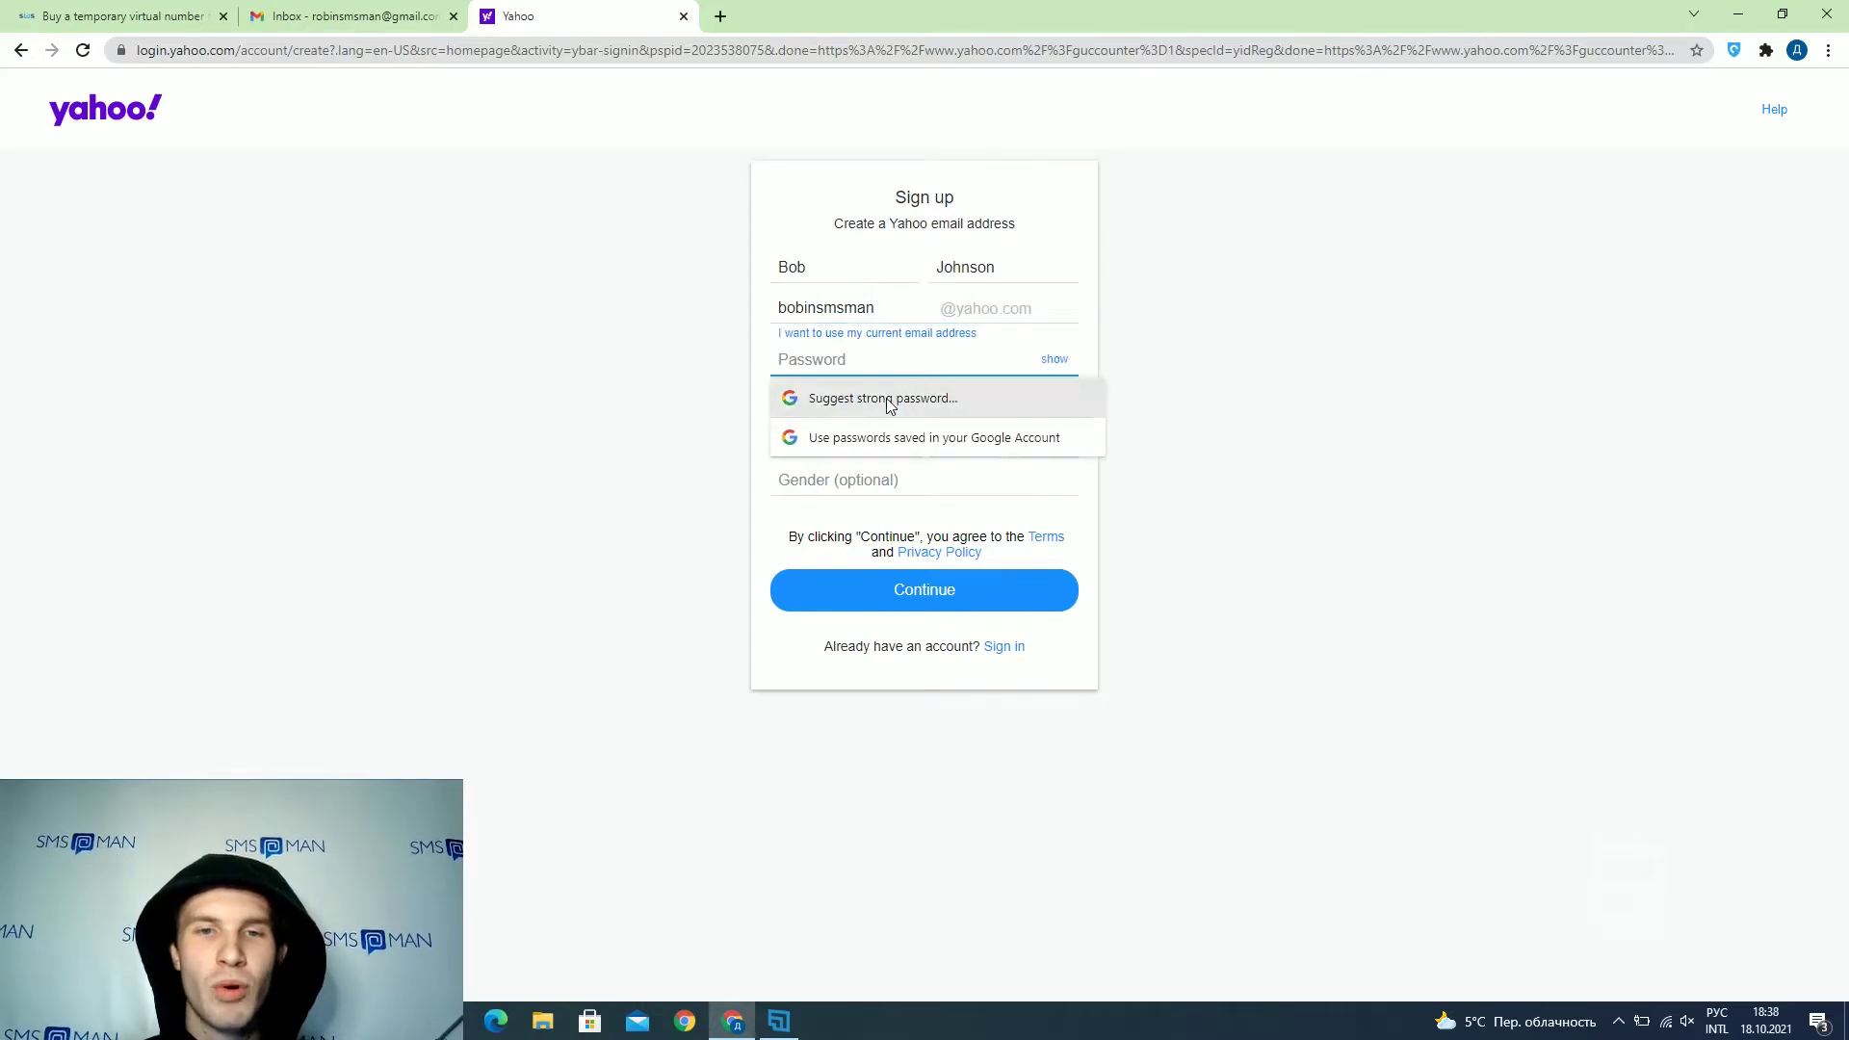
left_click(887, 399)
left_click(1038, 557)
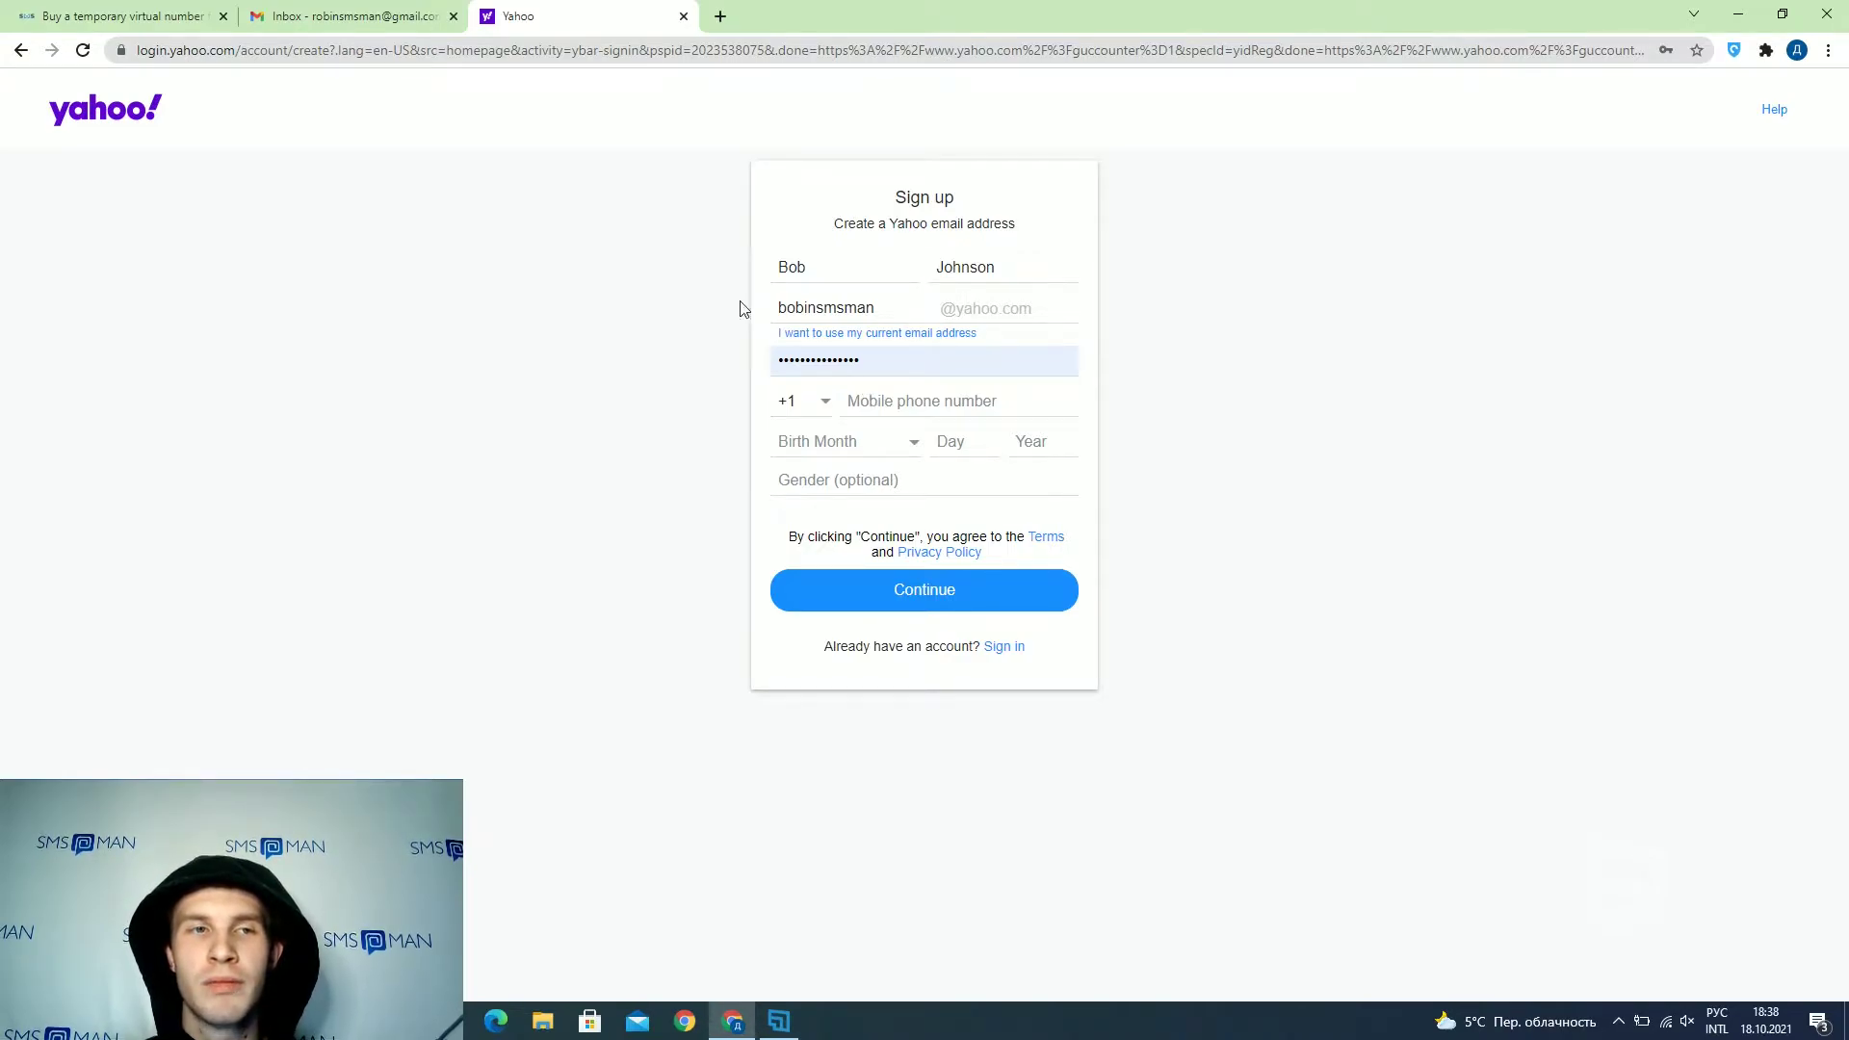
- Find Yahoo in SMS-Man's service search and buy a US number for it
left_click(111, 17)
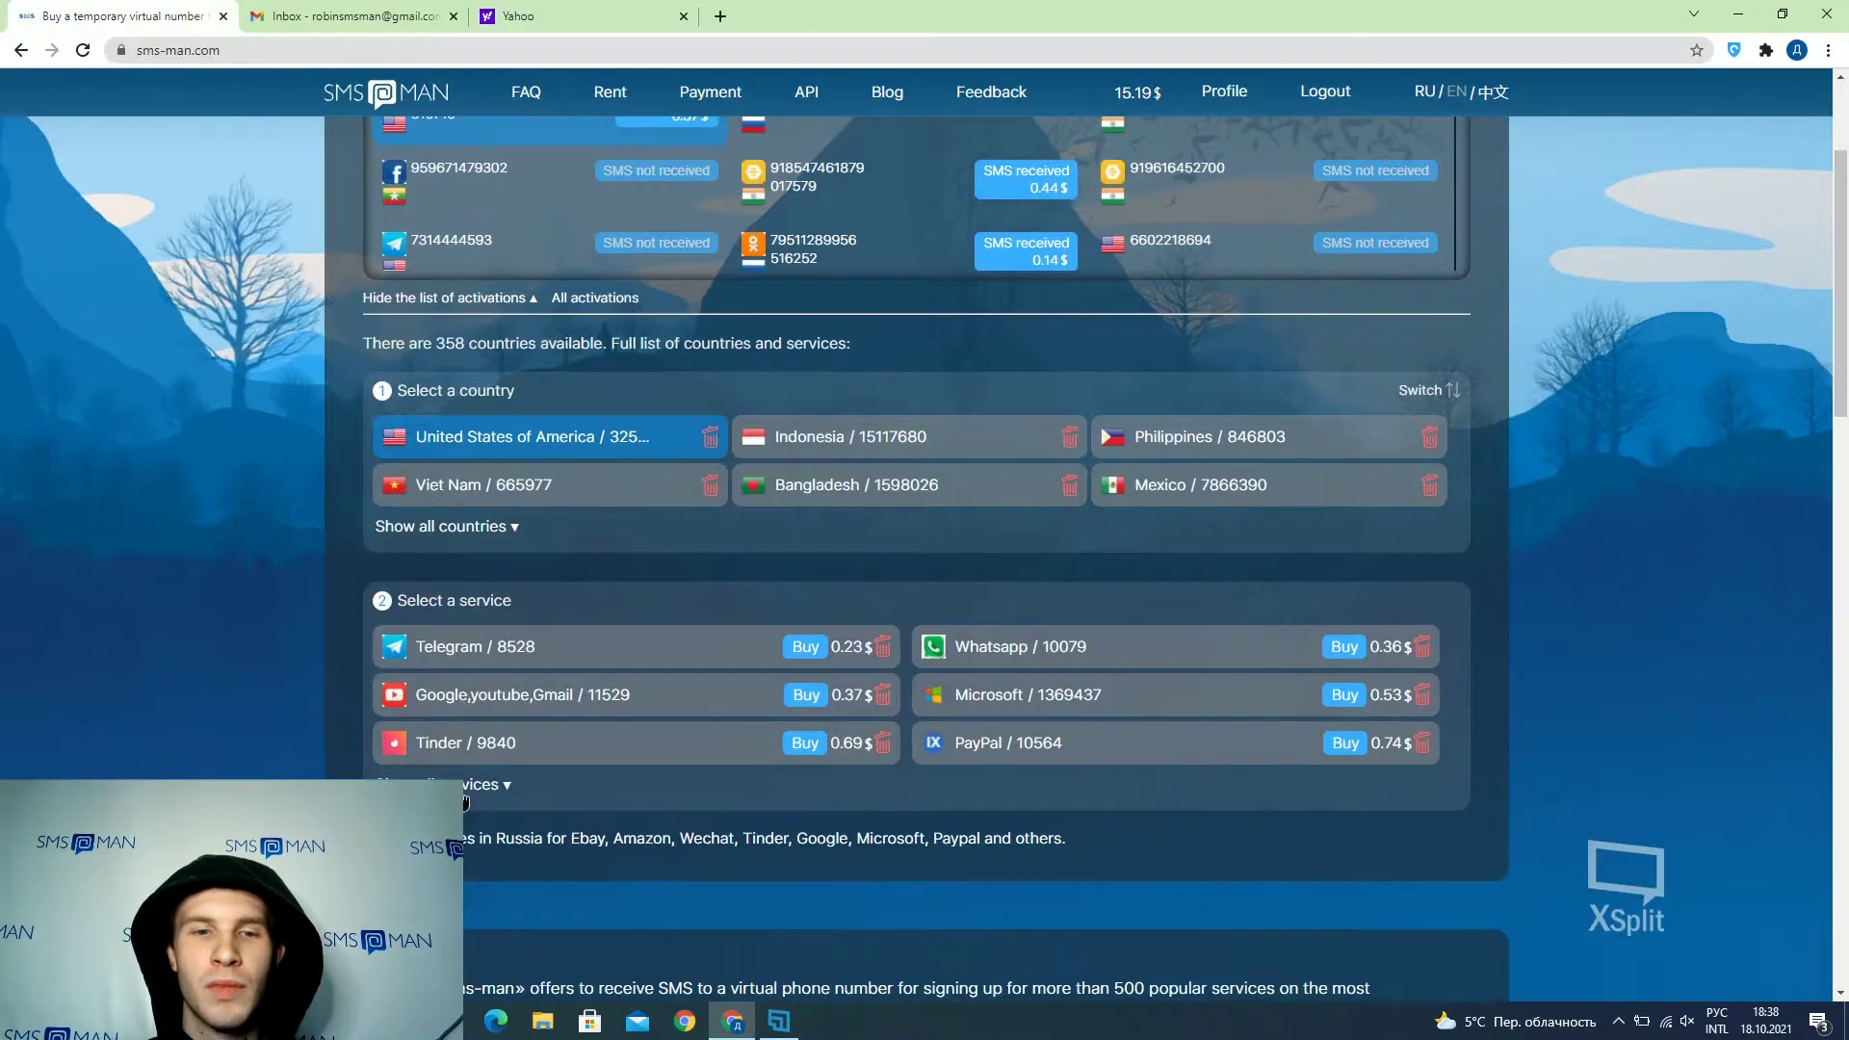
left_click(1222, 801)
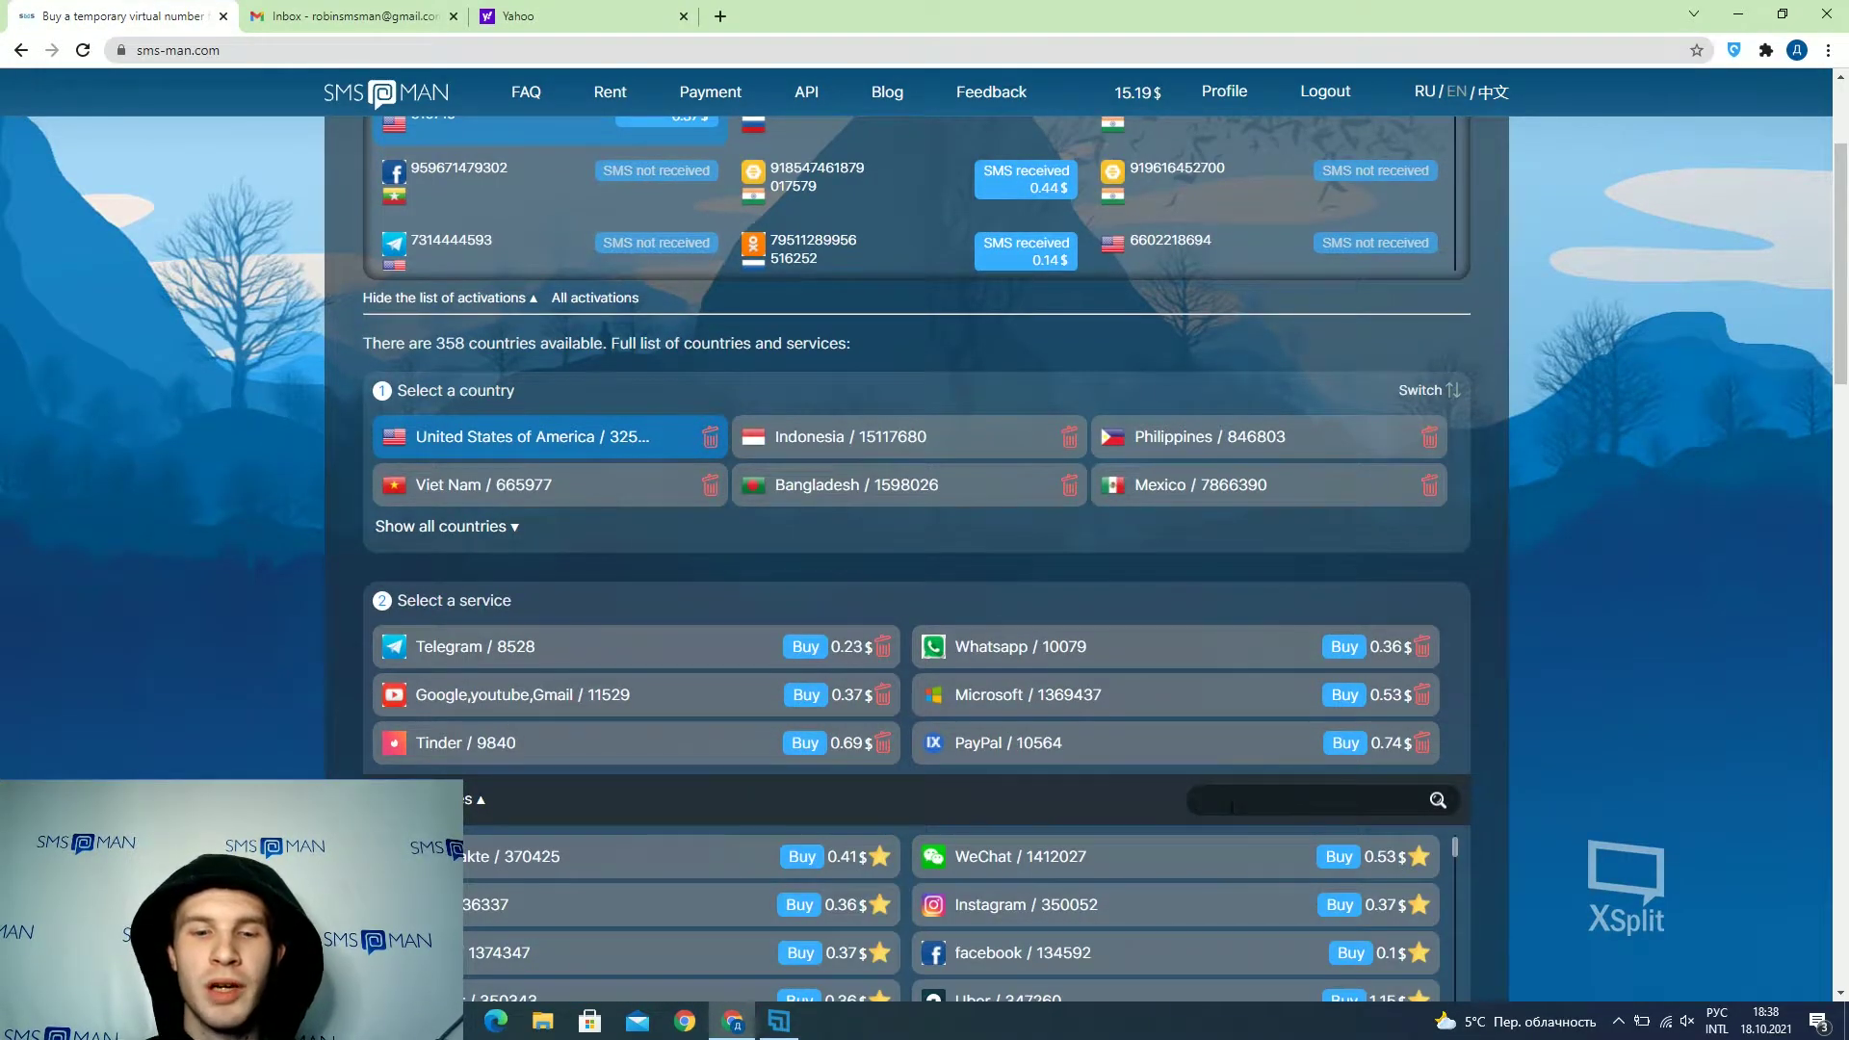
type("yahoo")
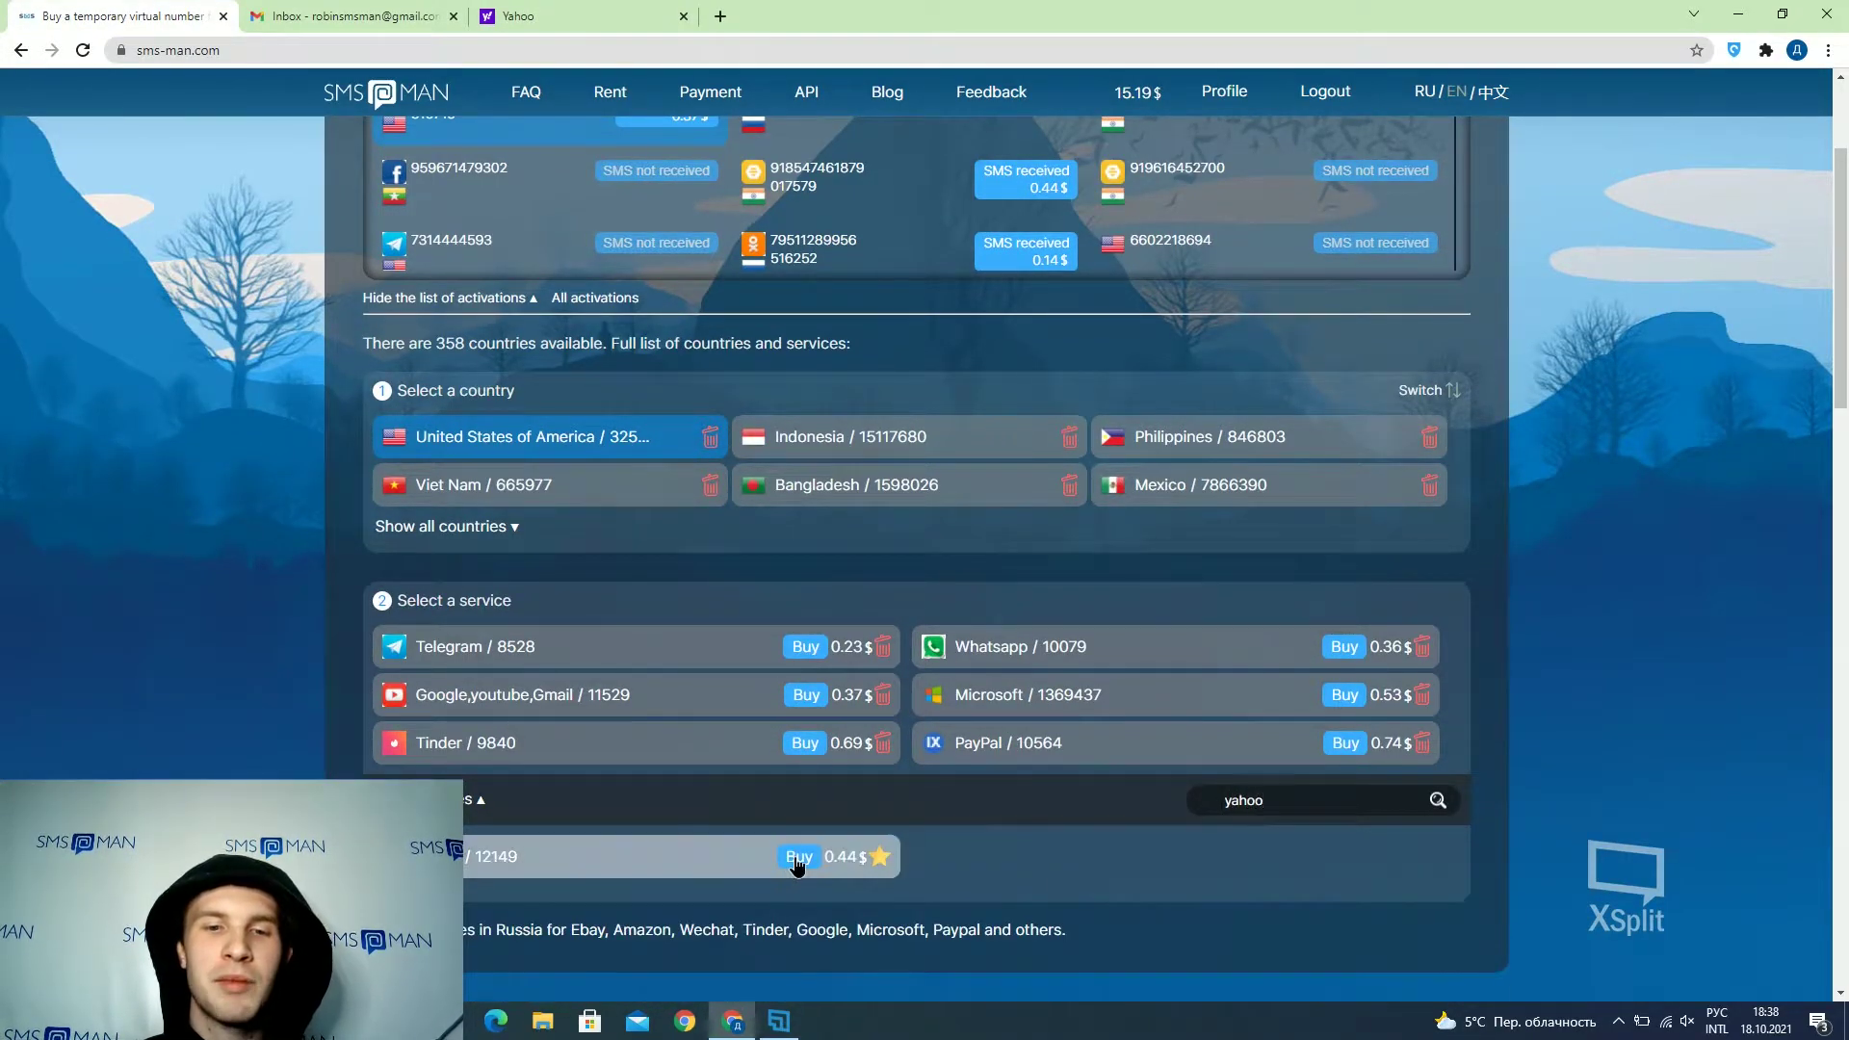
left_click(799, 856)
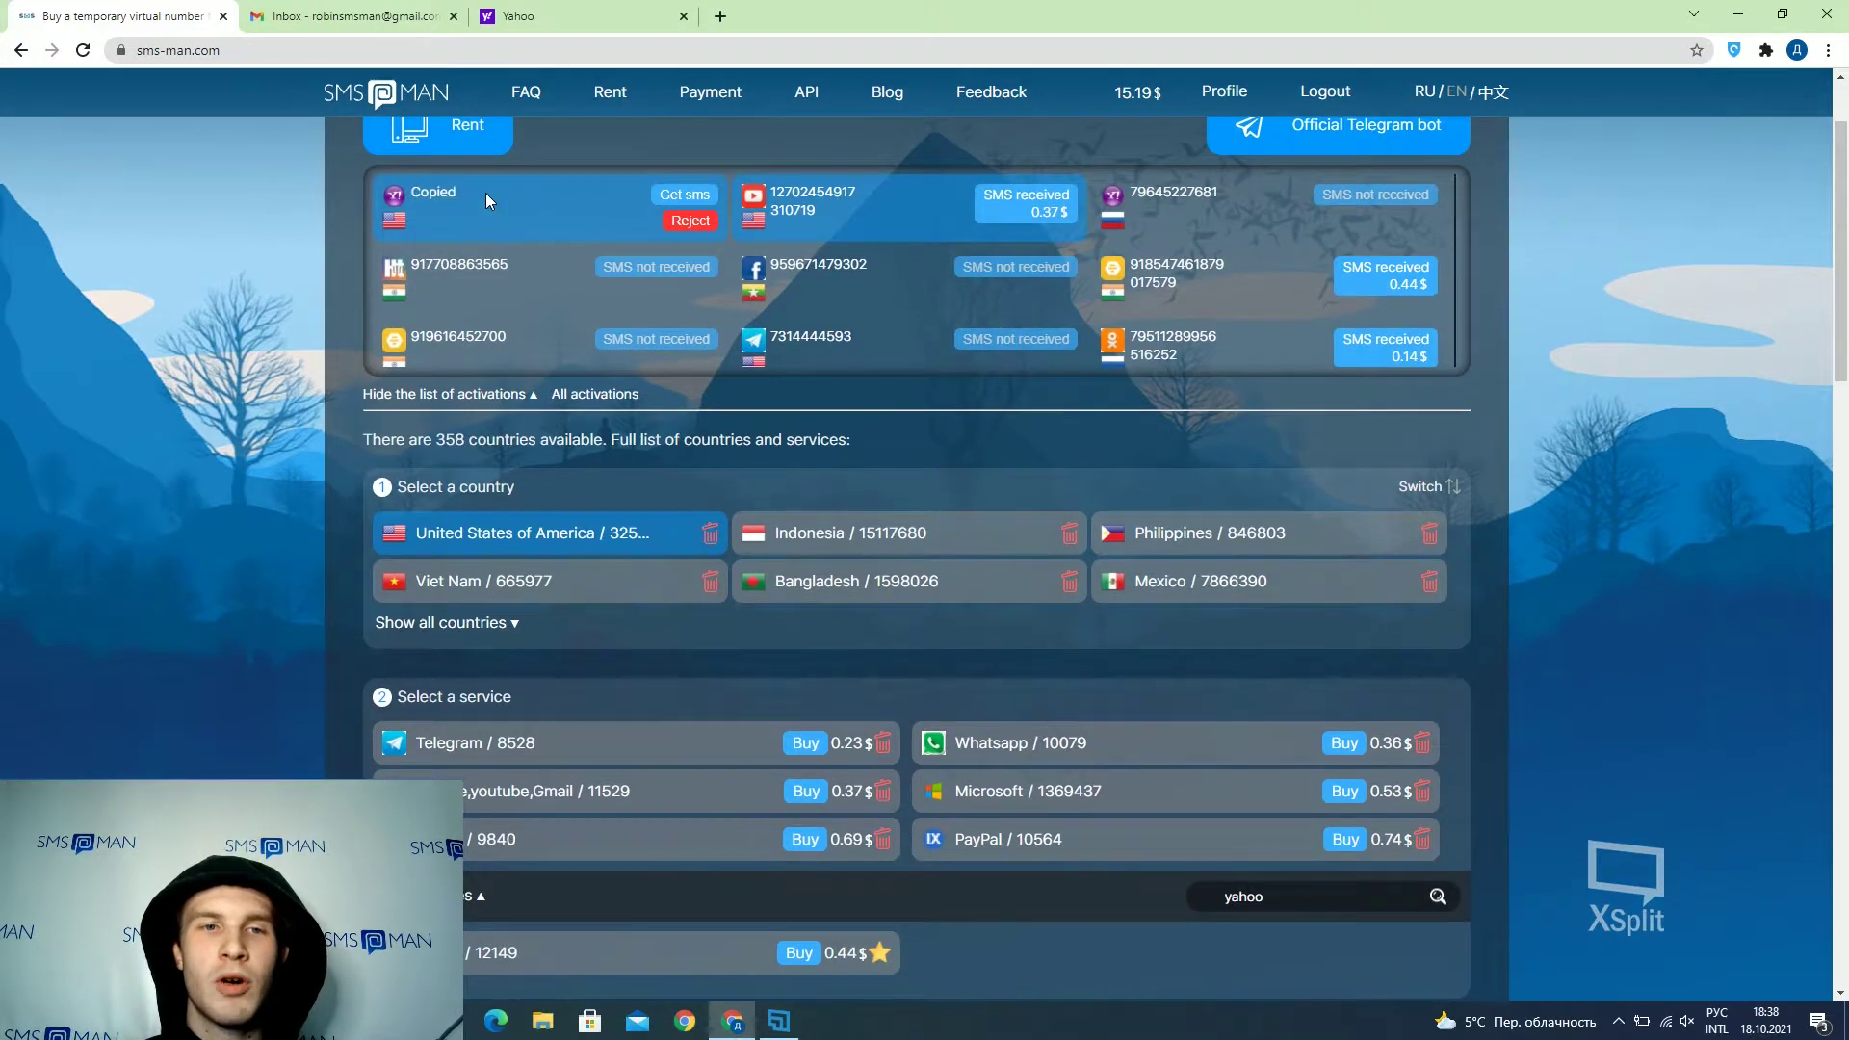
left_click(564, 15)
left_click(875, 400)
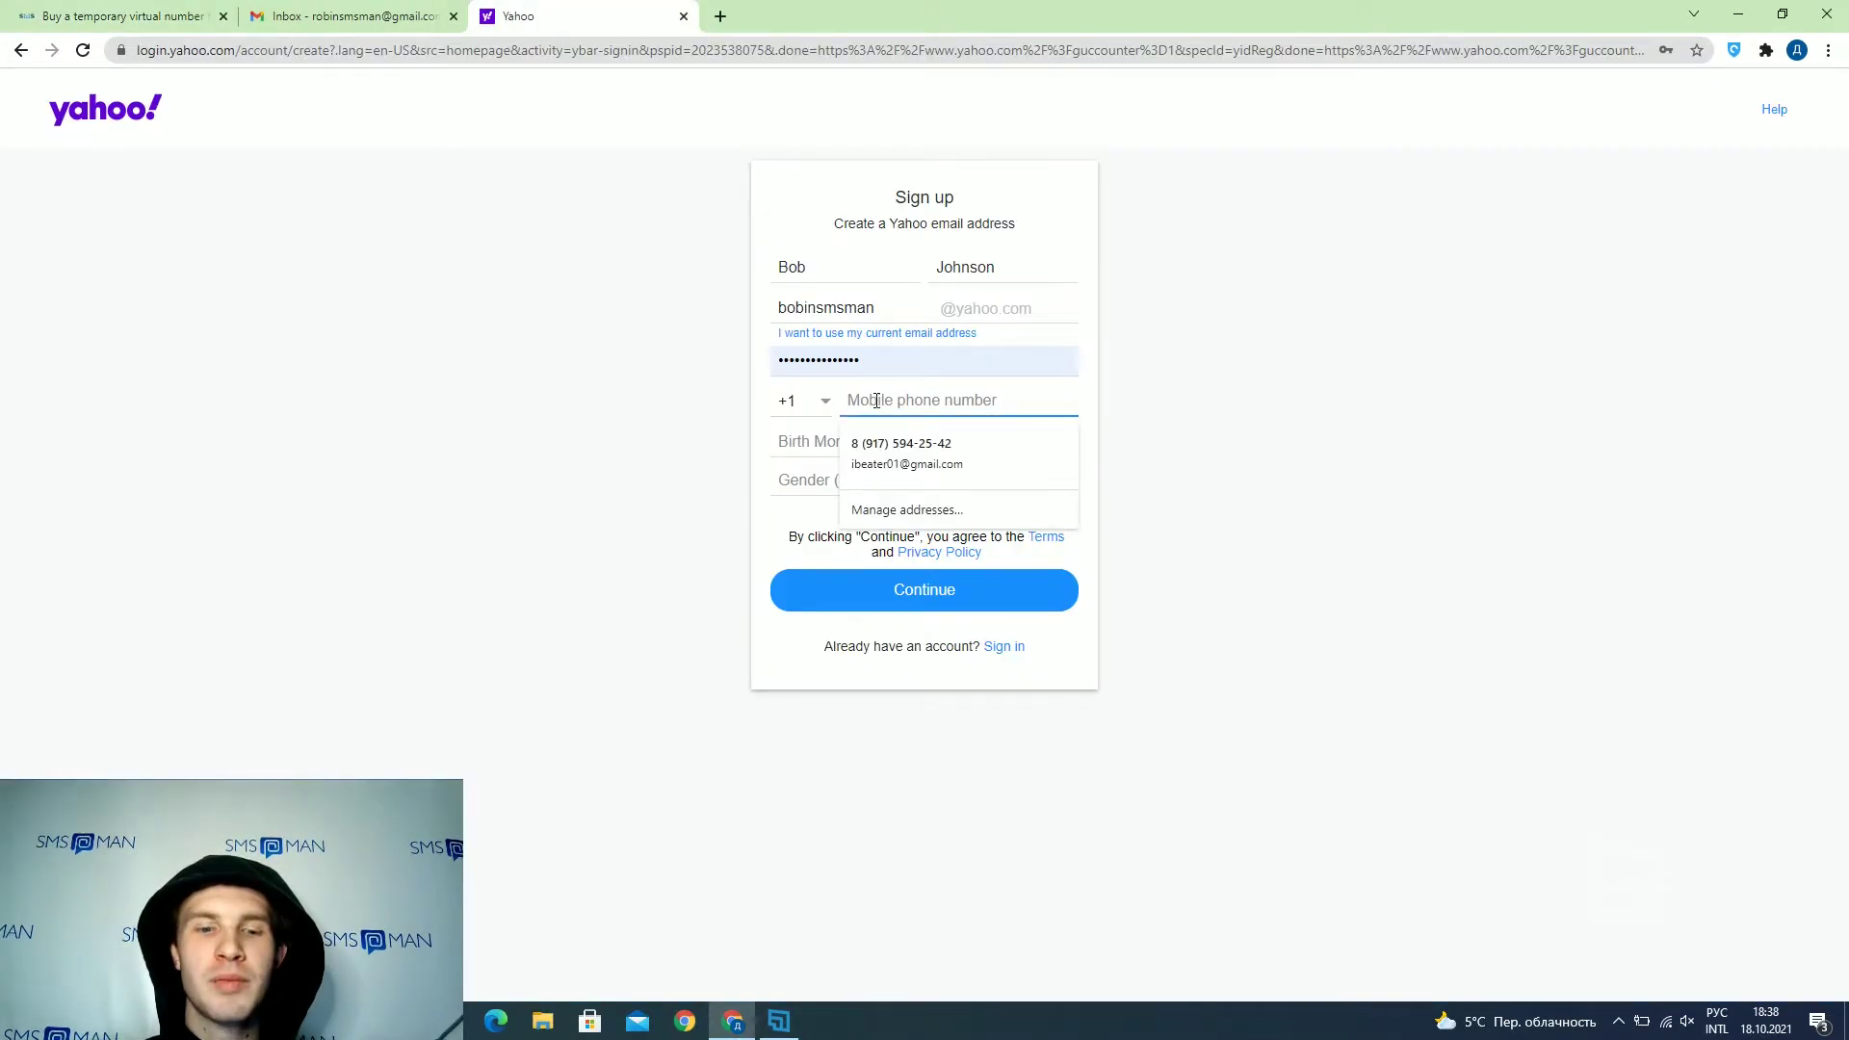
key("ctrl+v")
left_click(845, 440)
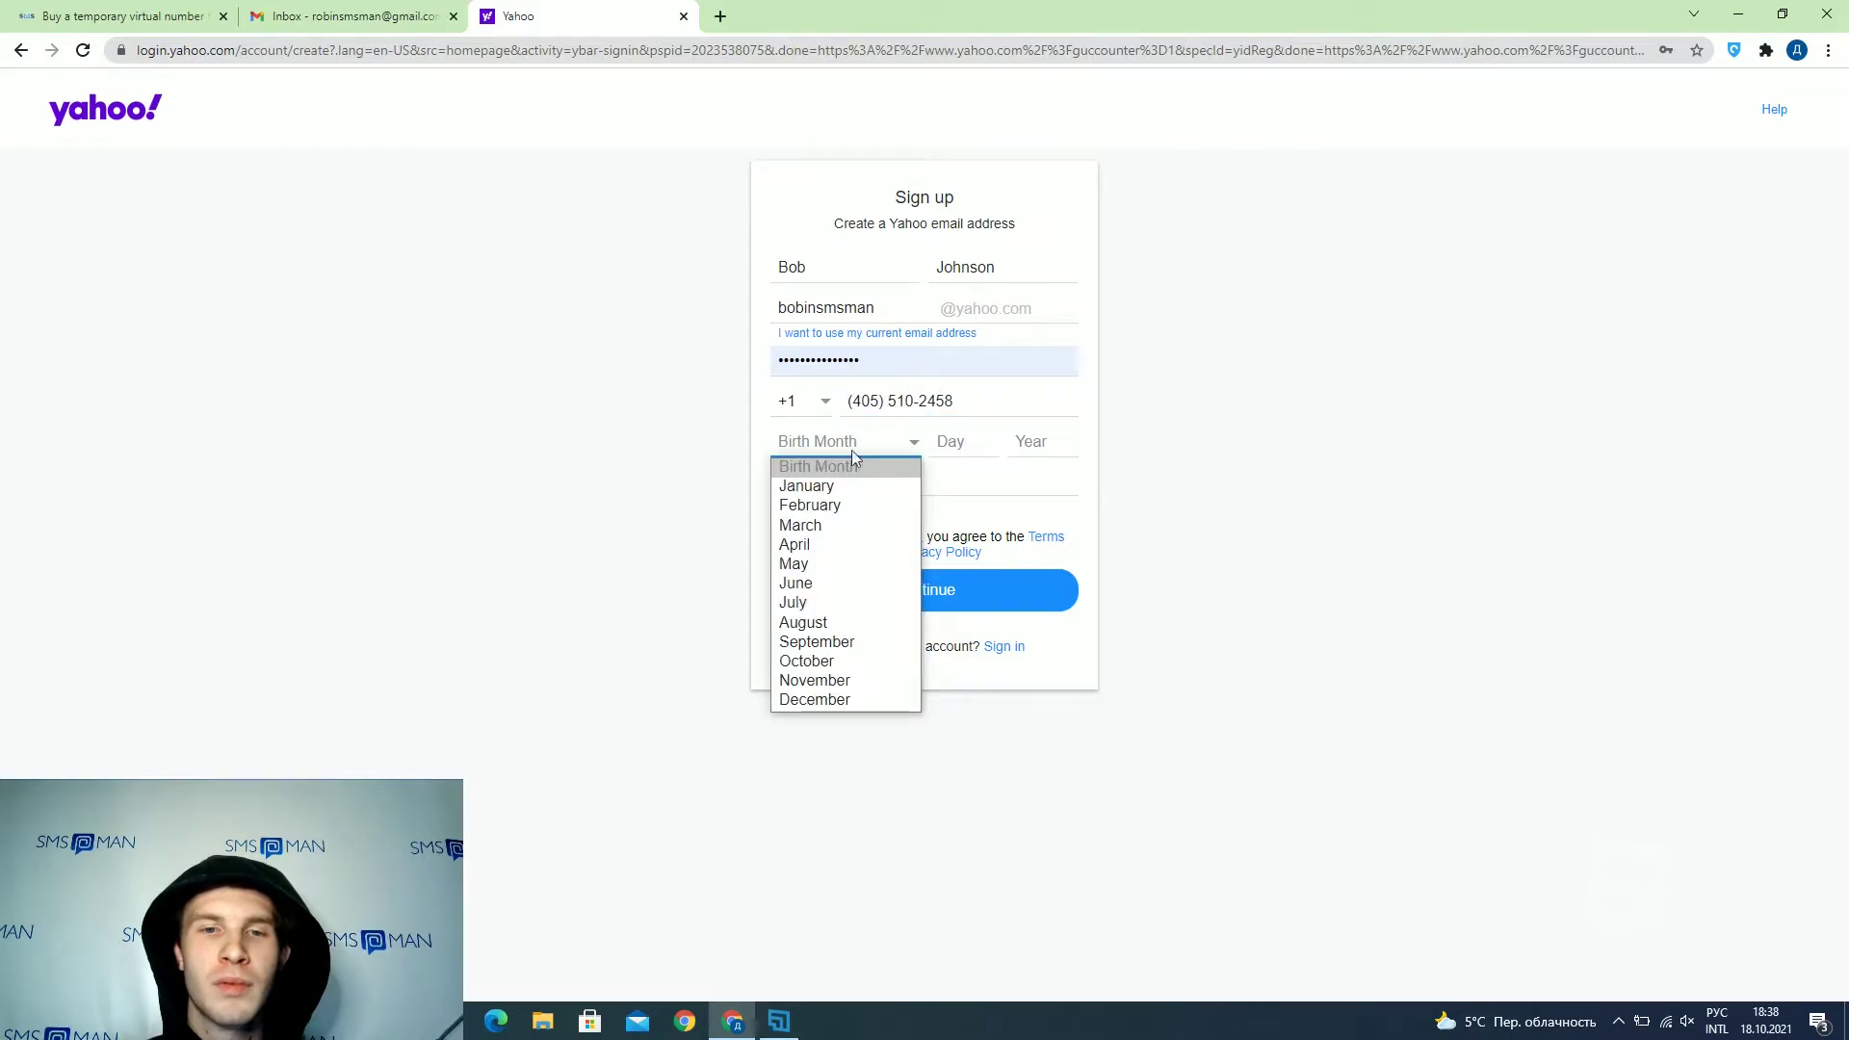
left_click(813, 582)
left_click(947, 433)
type("5")
key("Tab")
type("1999")
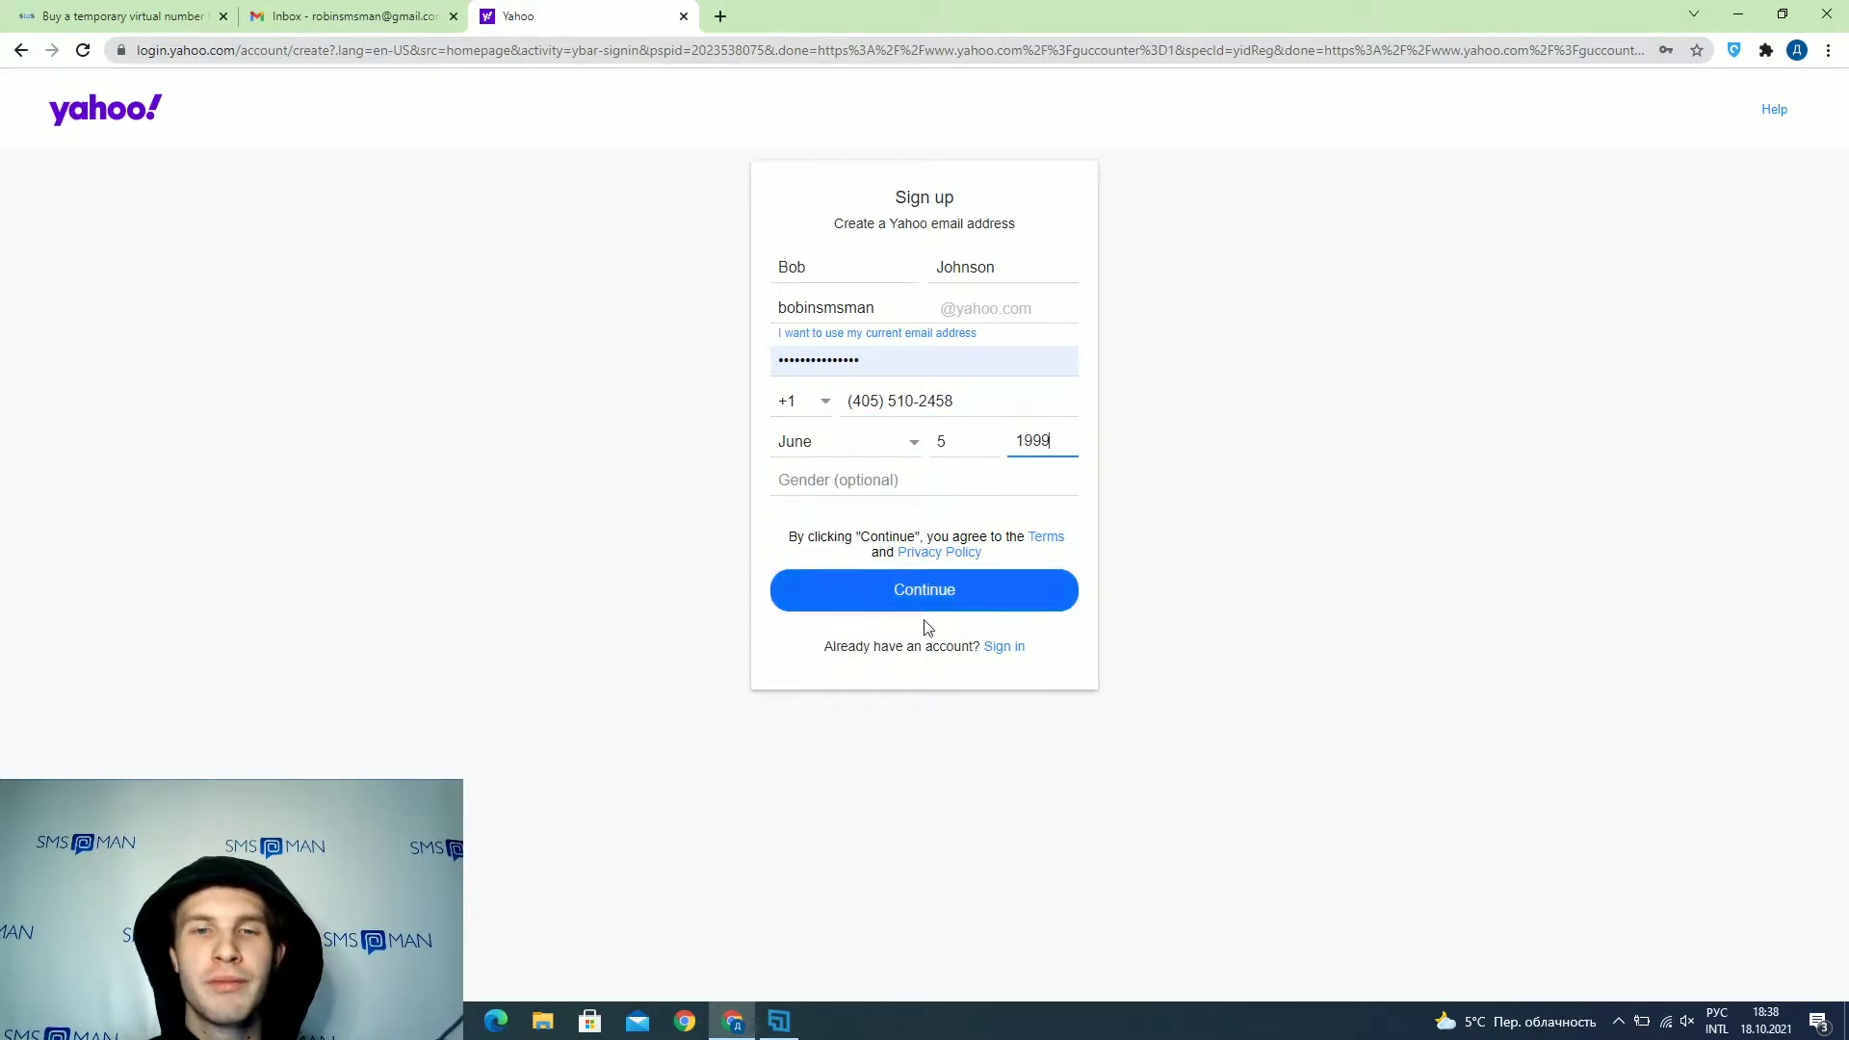
left_click(928, 603)
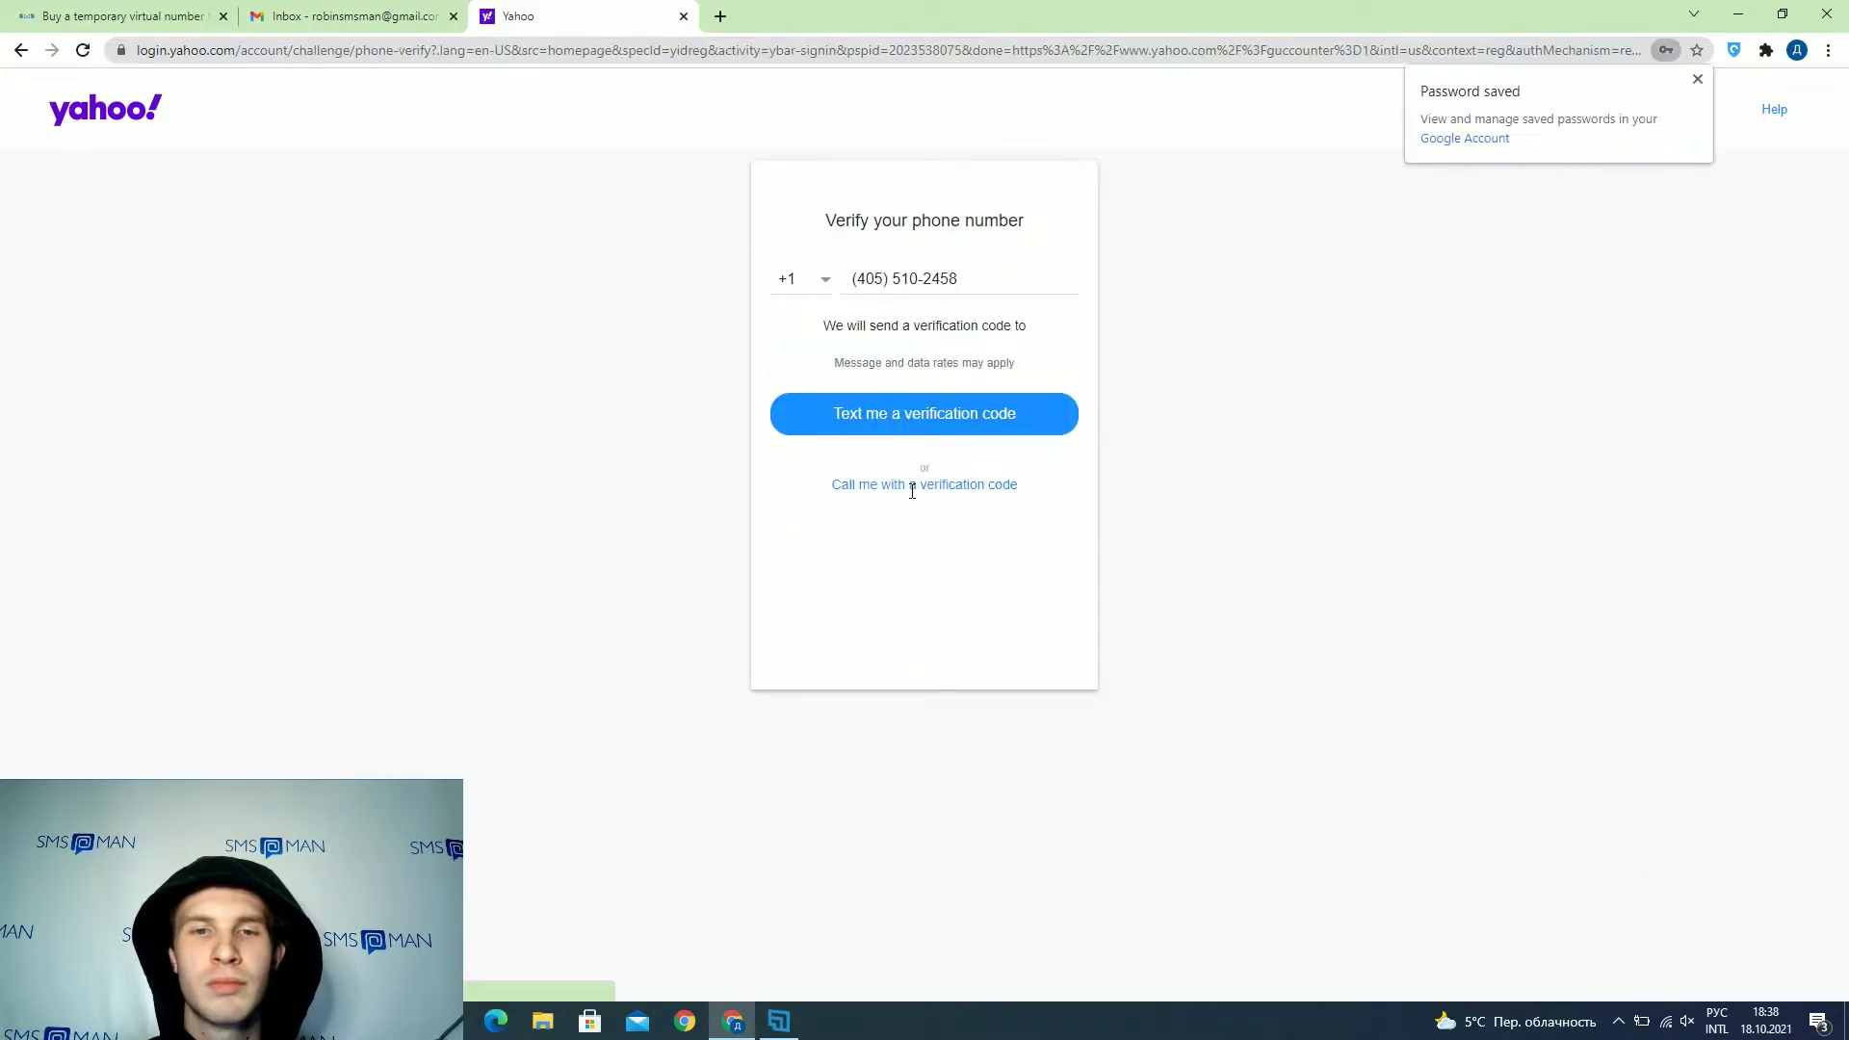
left_click(916, 428)
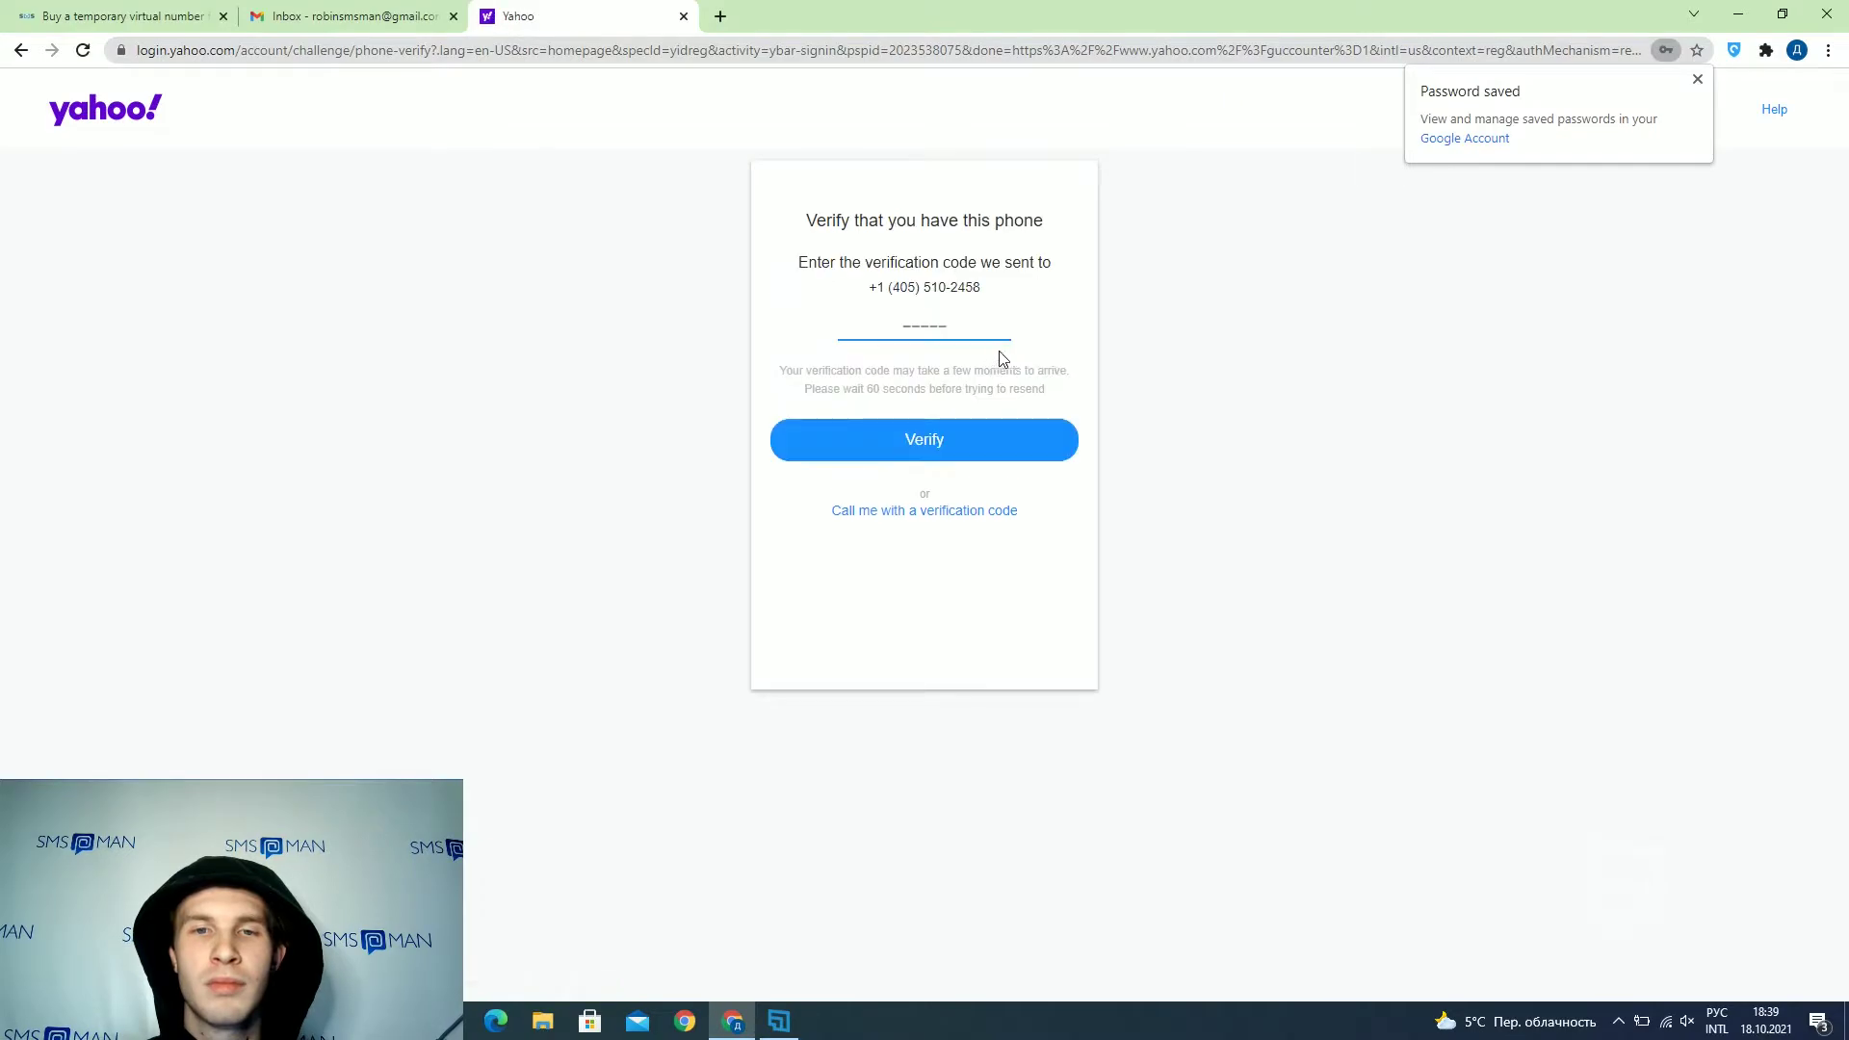
left_click(1696, 78)
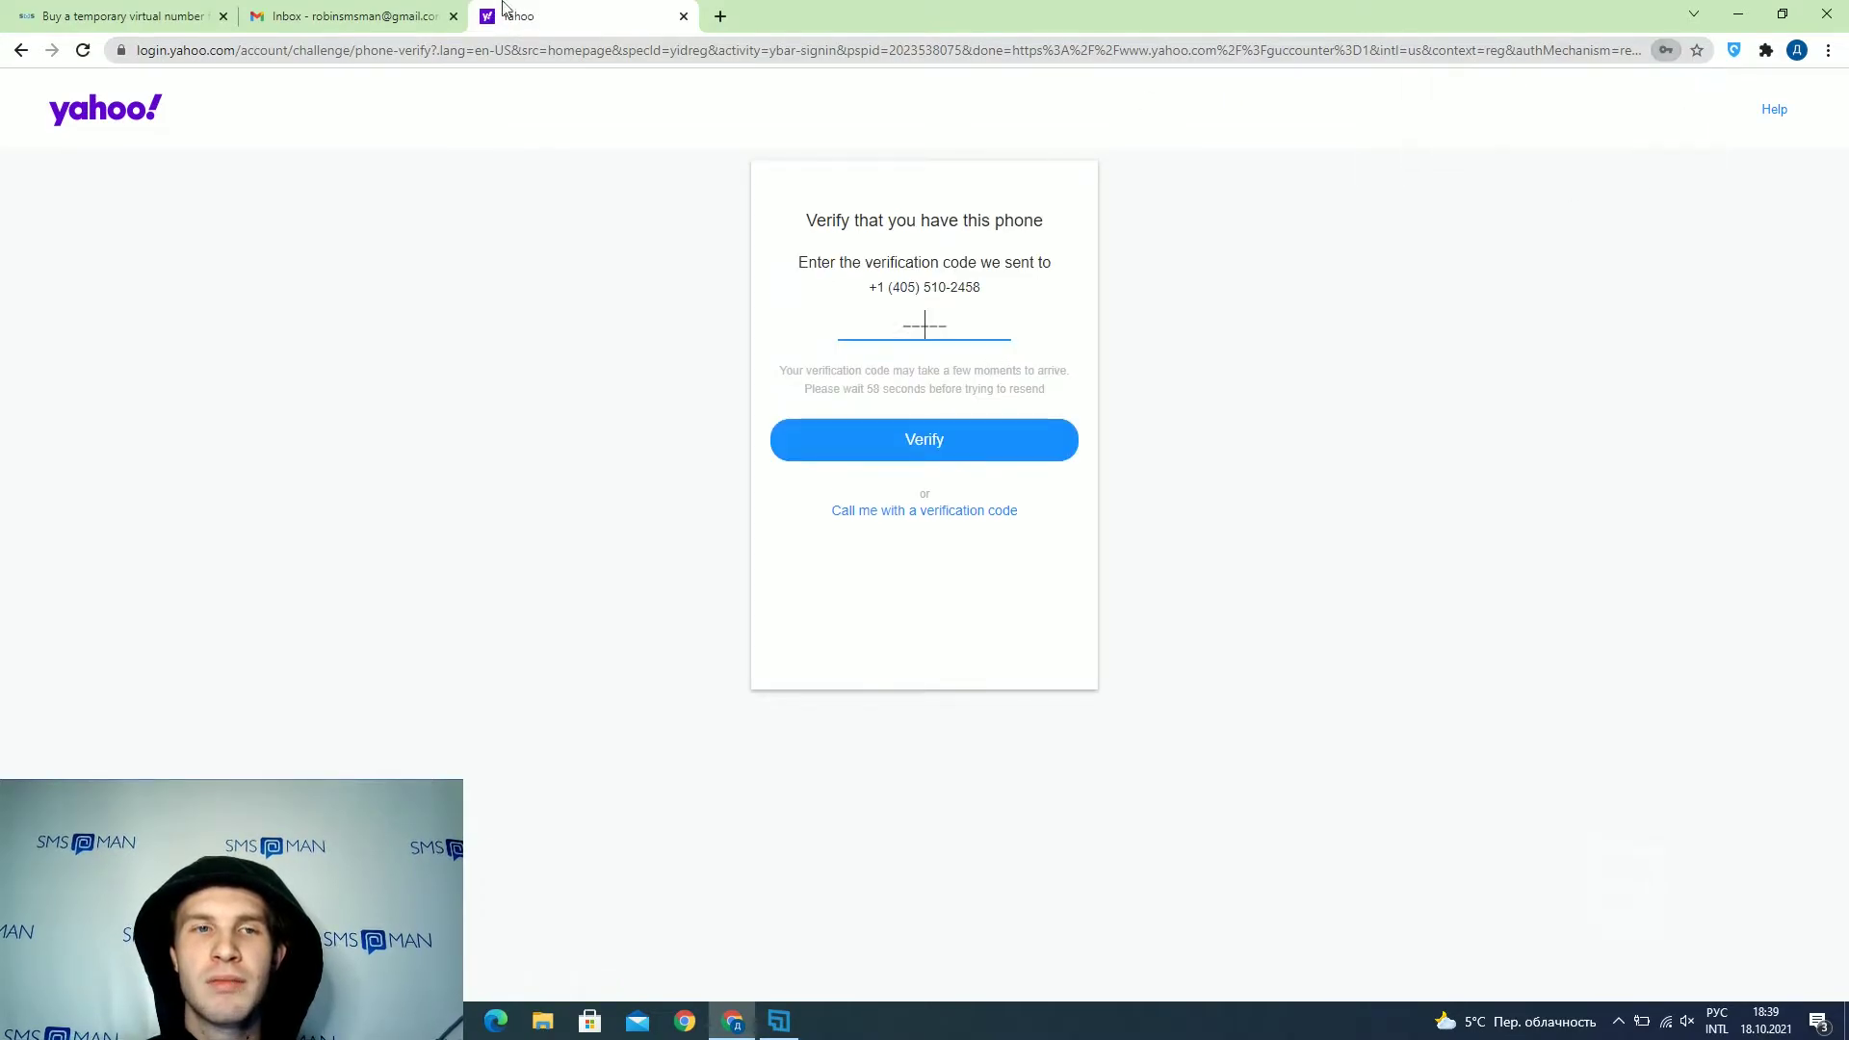
- Reject the Yahoo number that received no SMS and buy a replacement Yahoo number
left_click(146, 17)
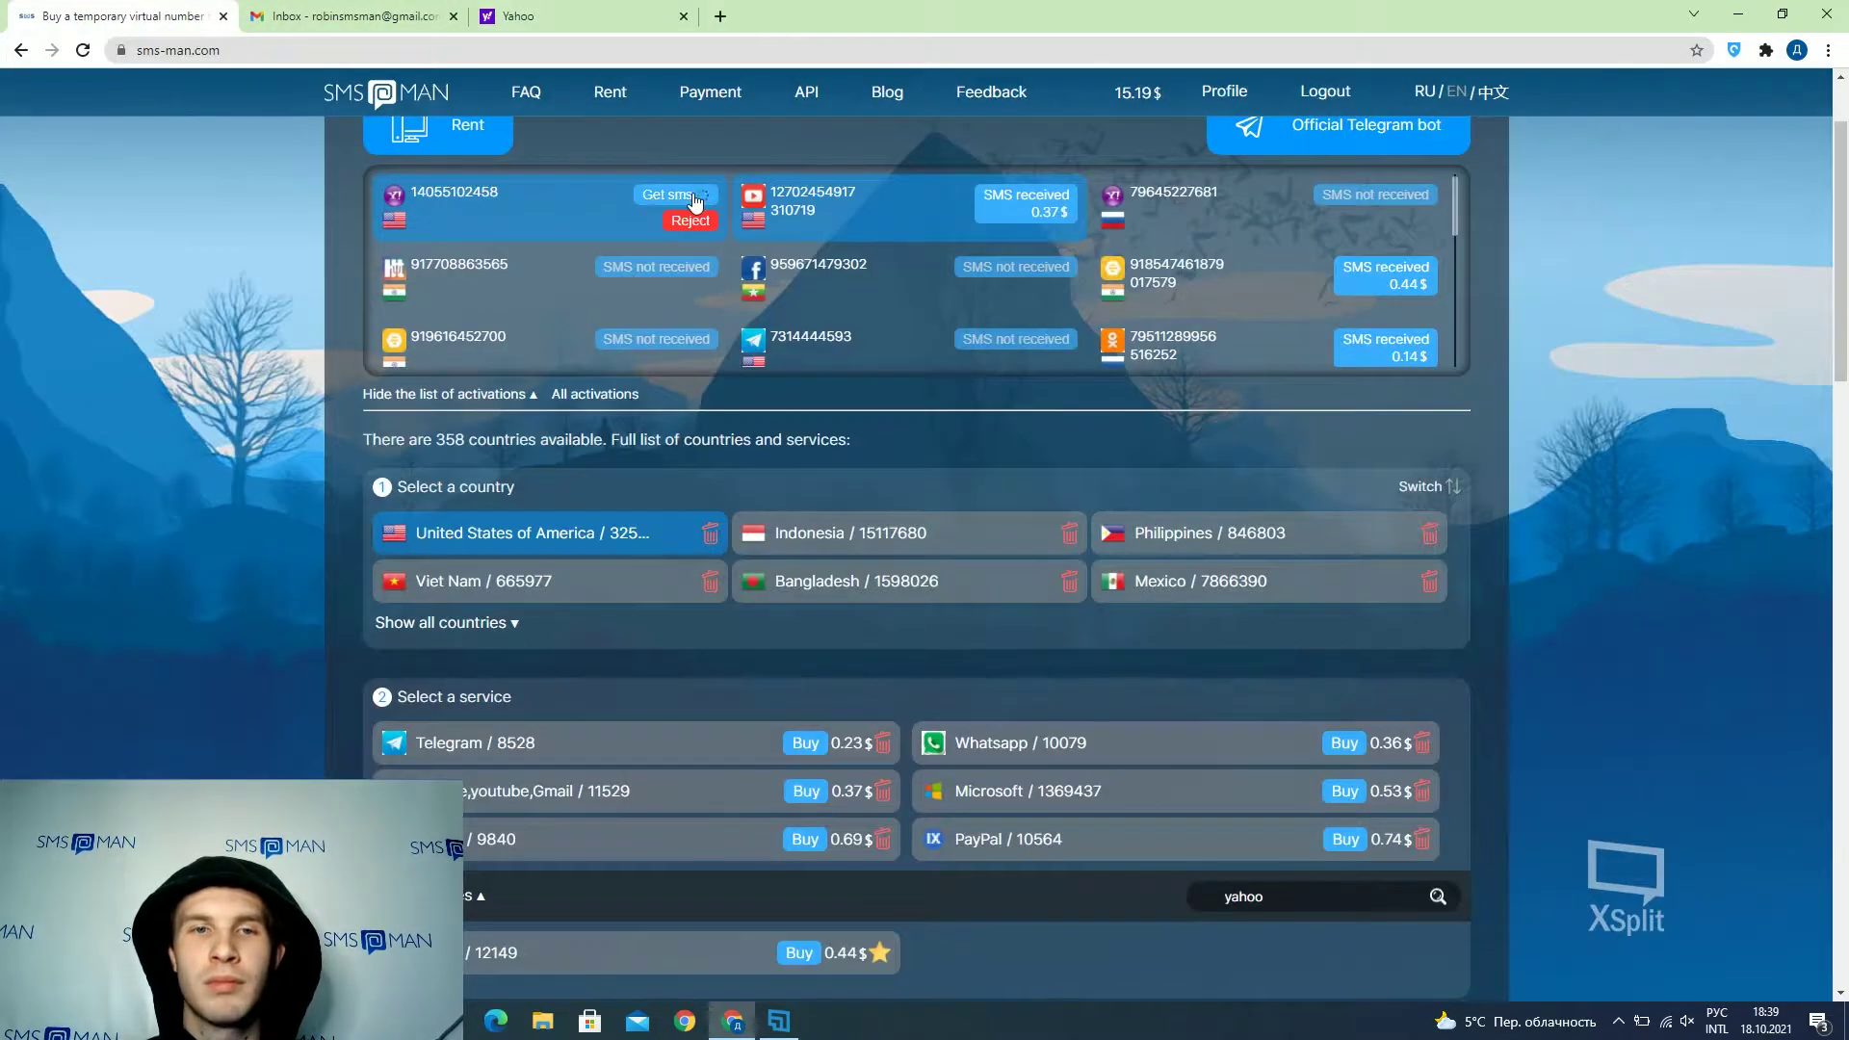
left_click(695, 202)
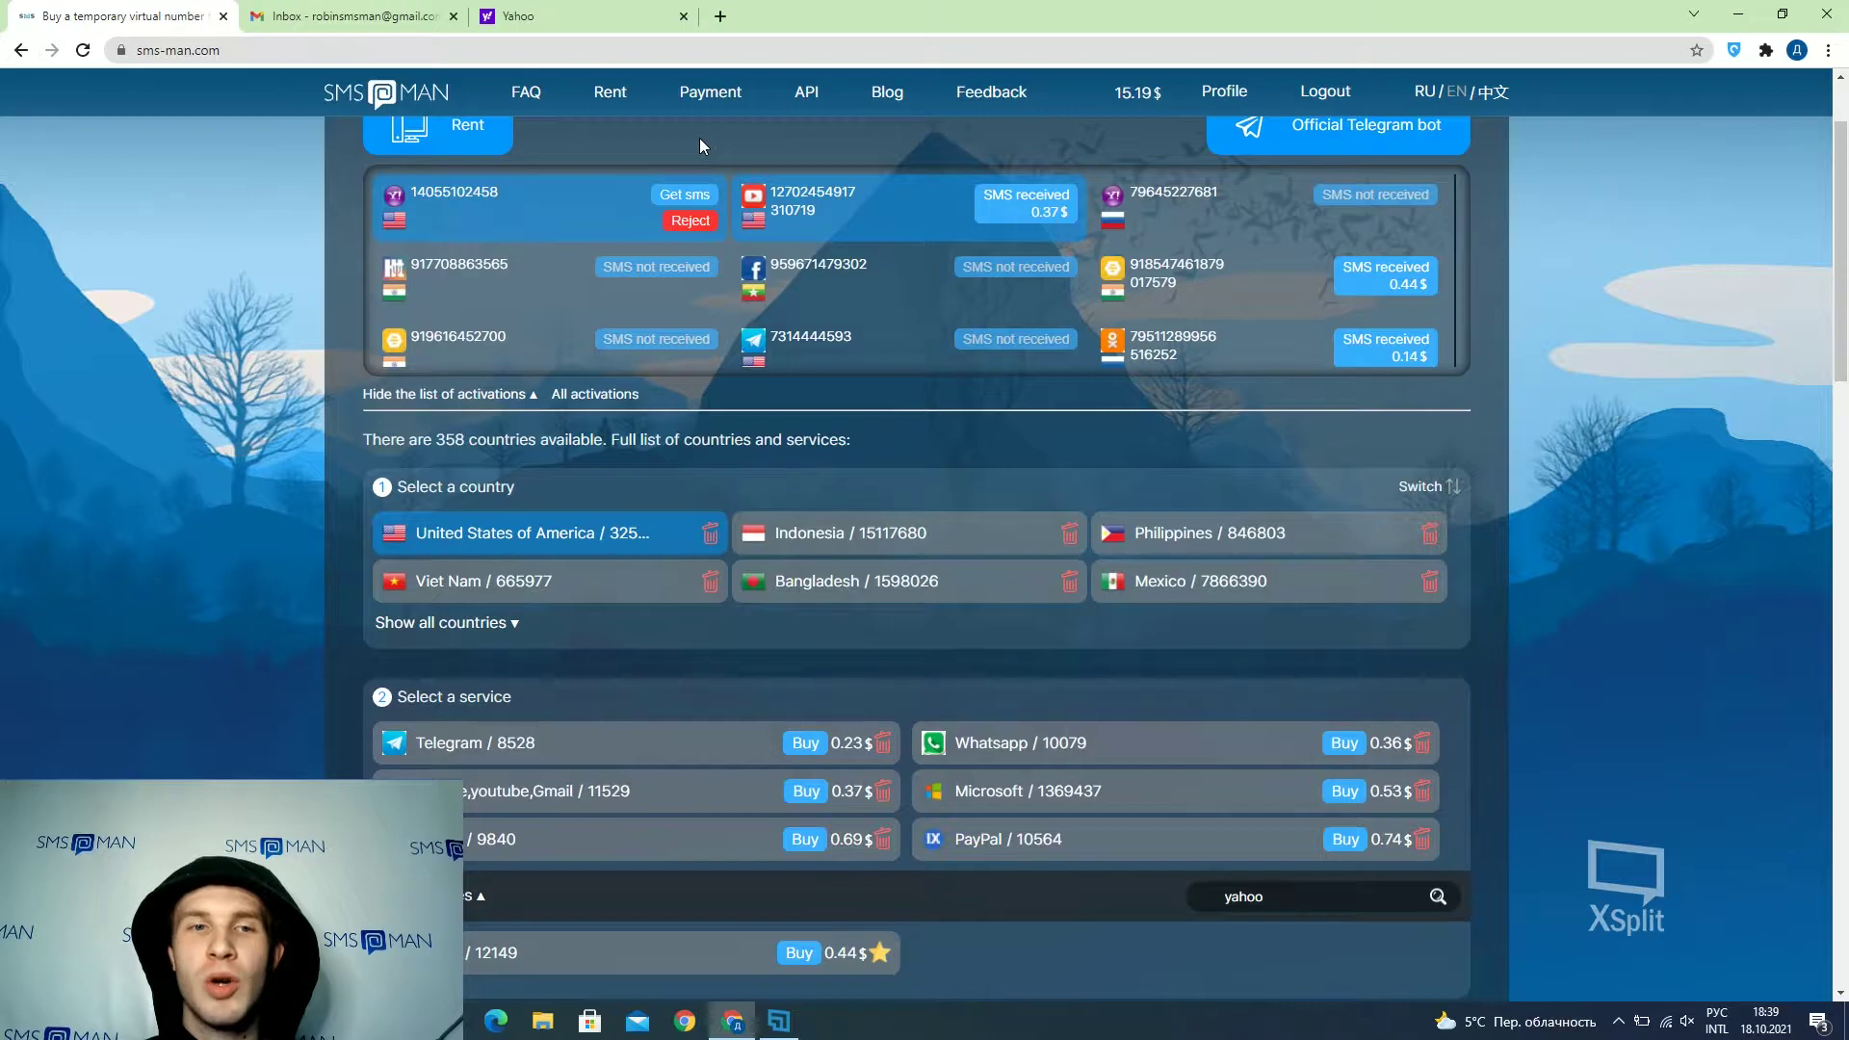
left_click(691, 222)
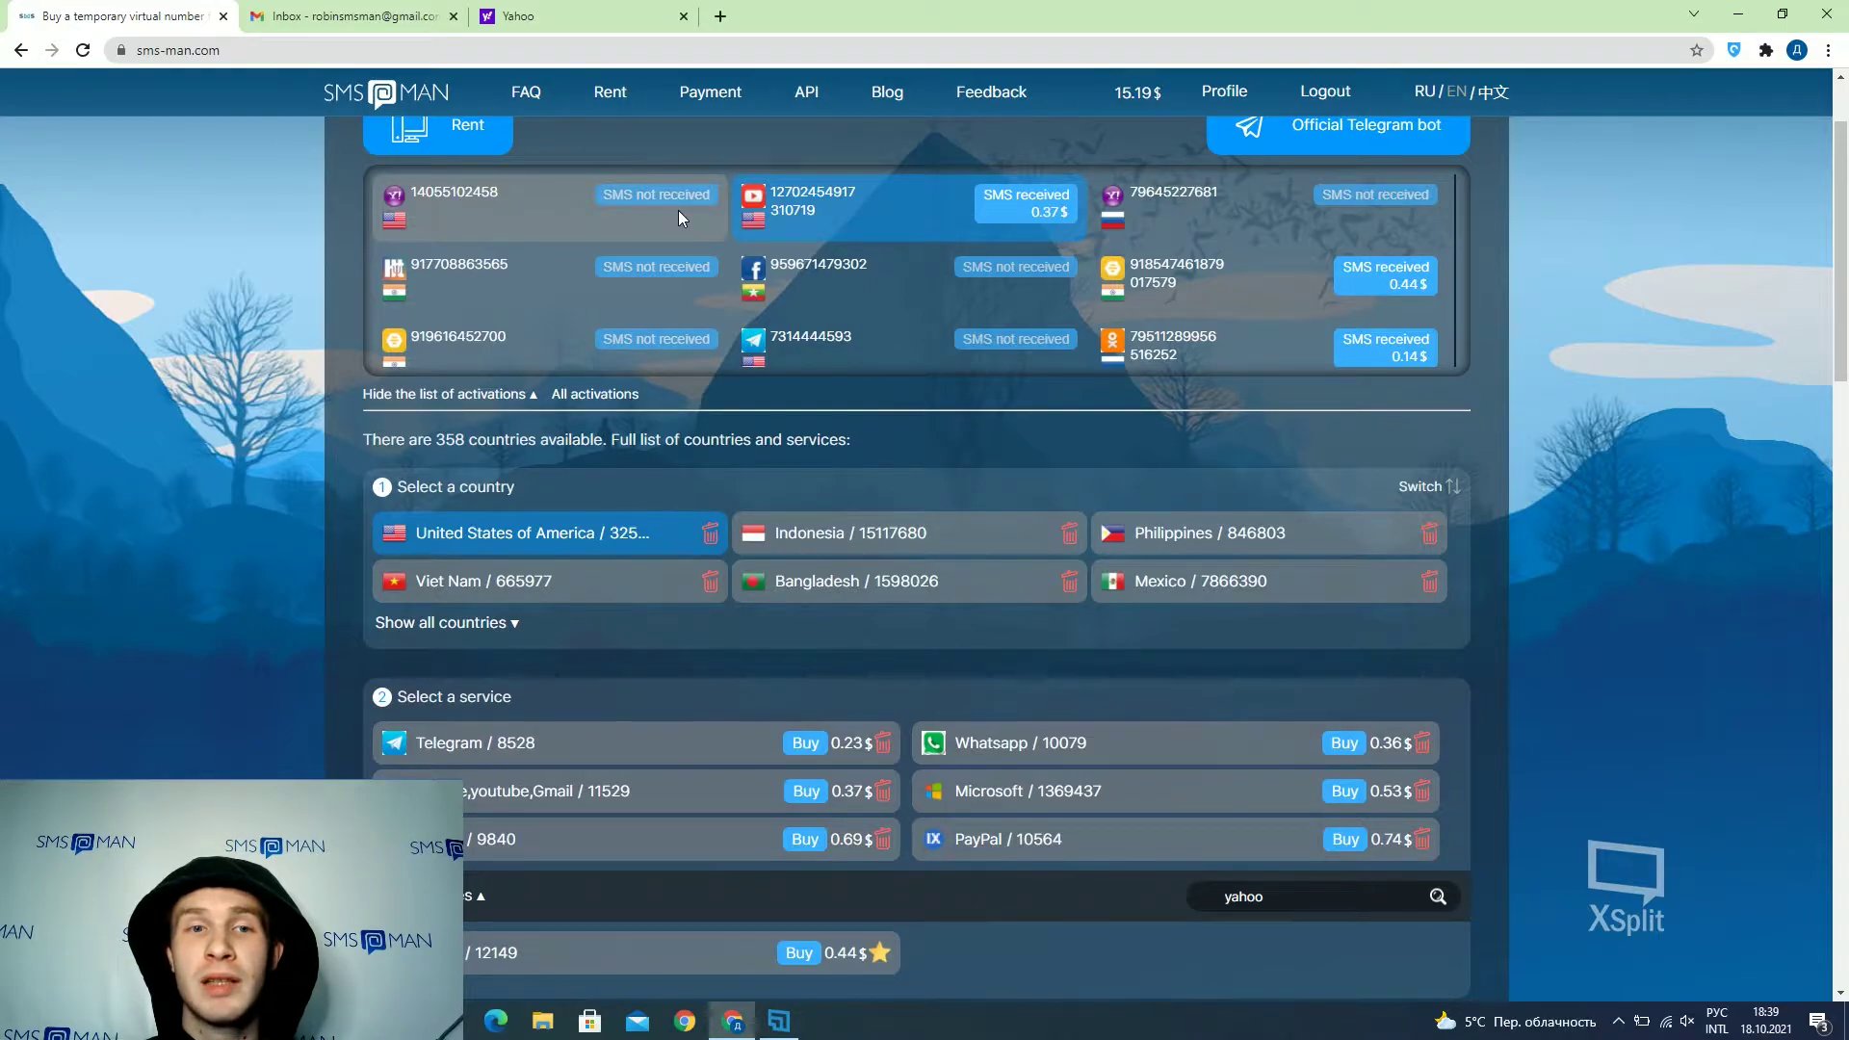
scroll(677, 210, "down", 3)
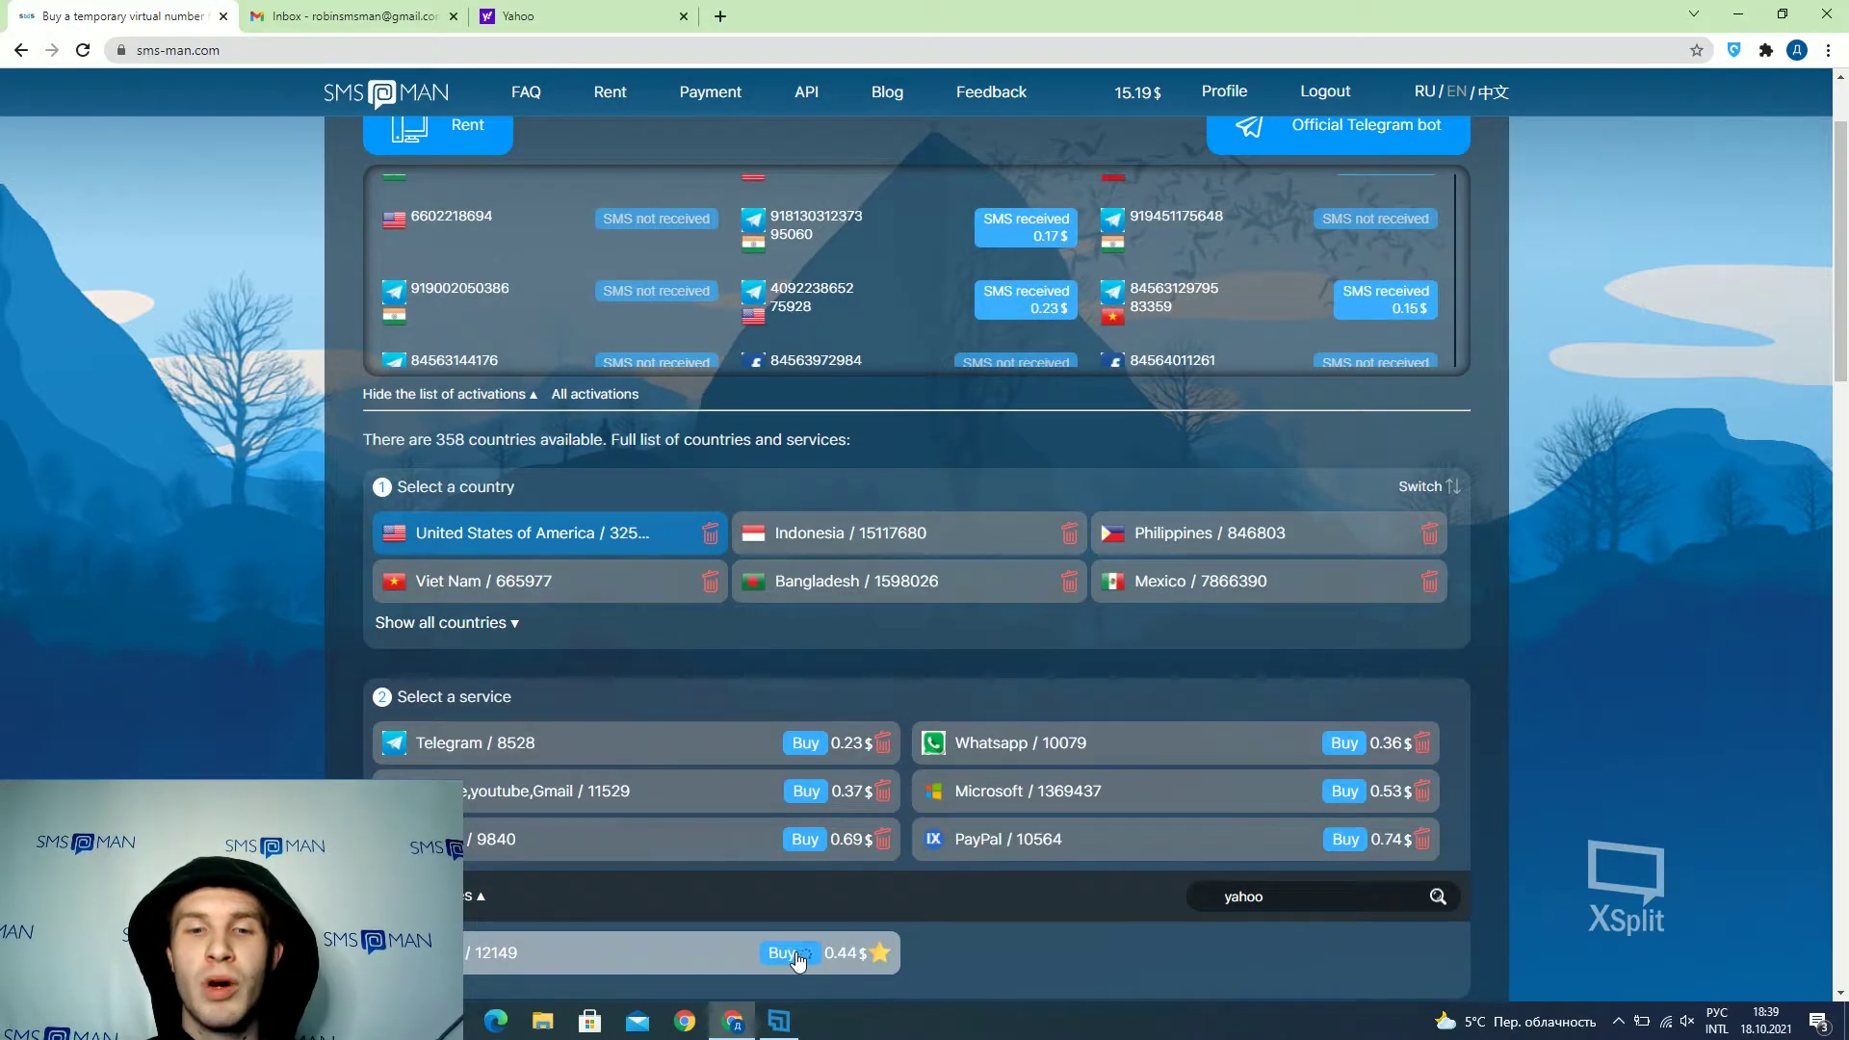
left_click(483, 193)
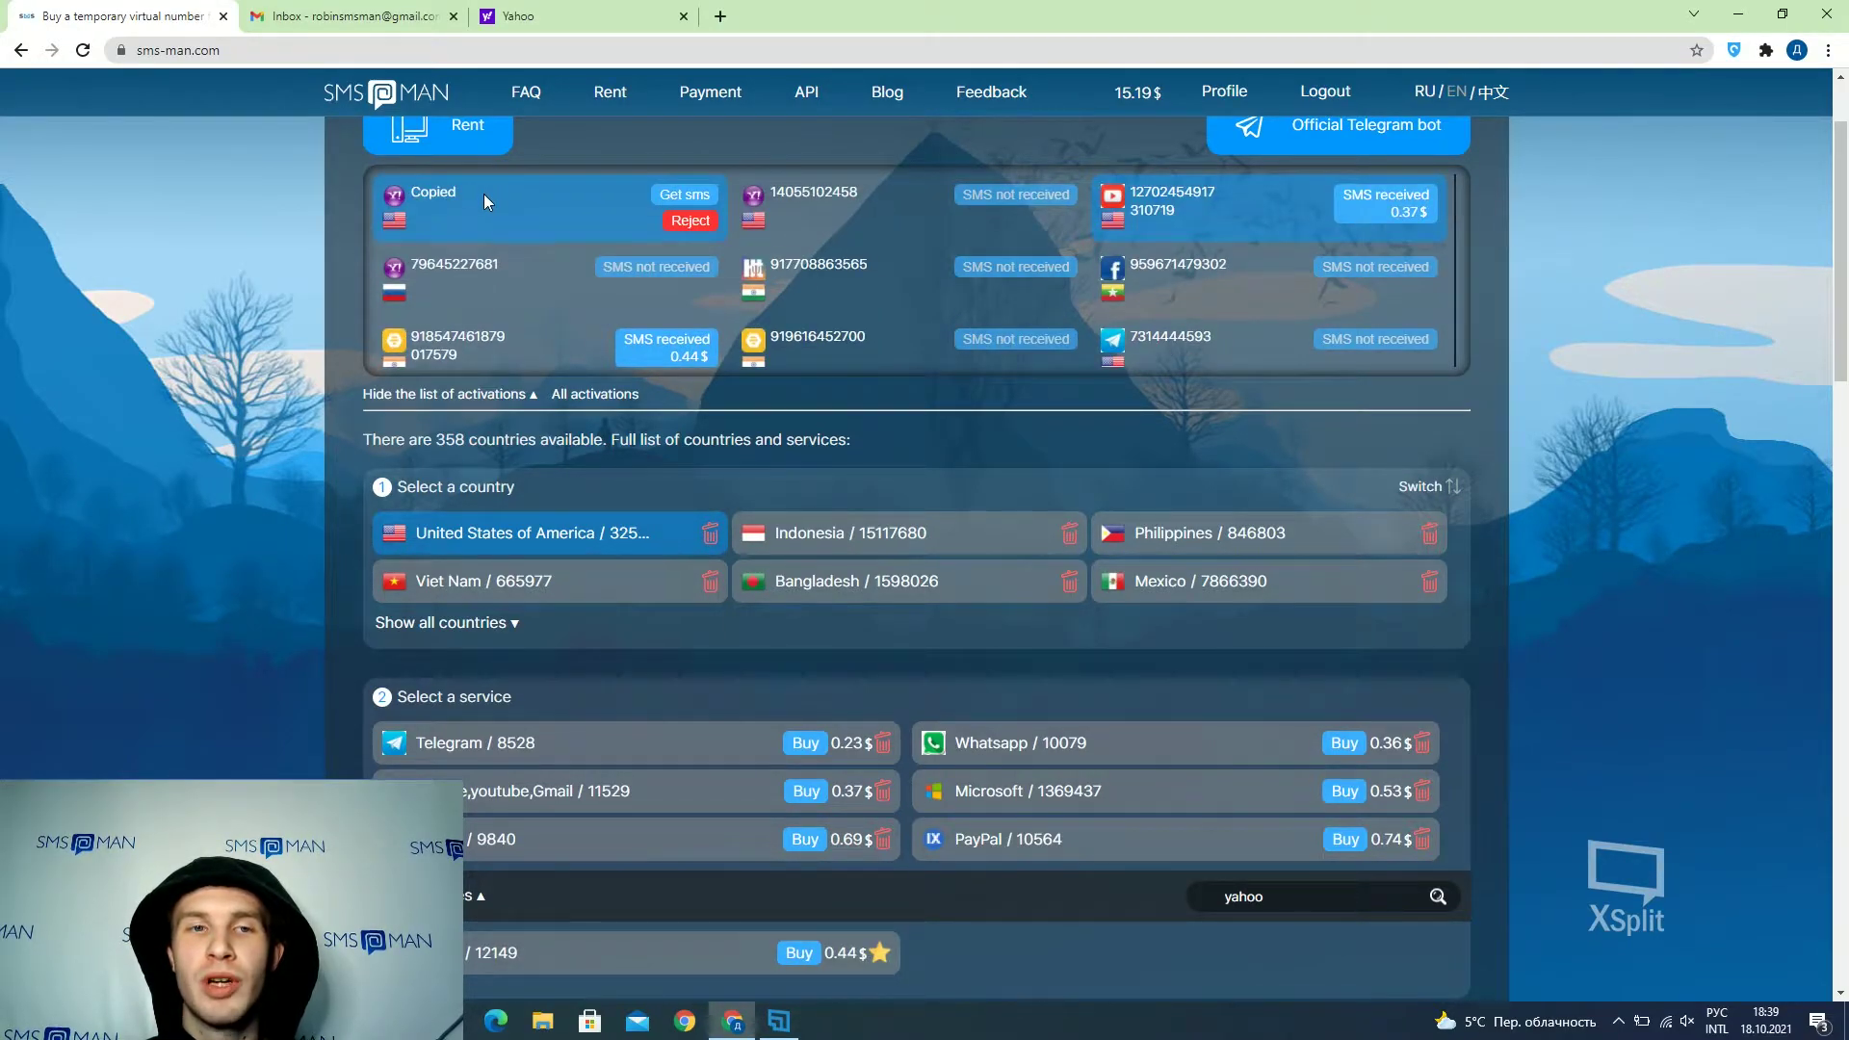
left_click(558, 12)
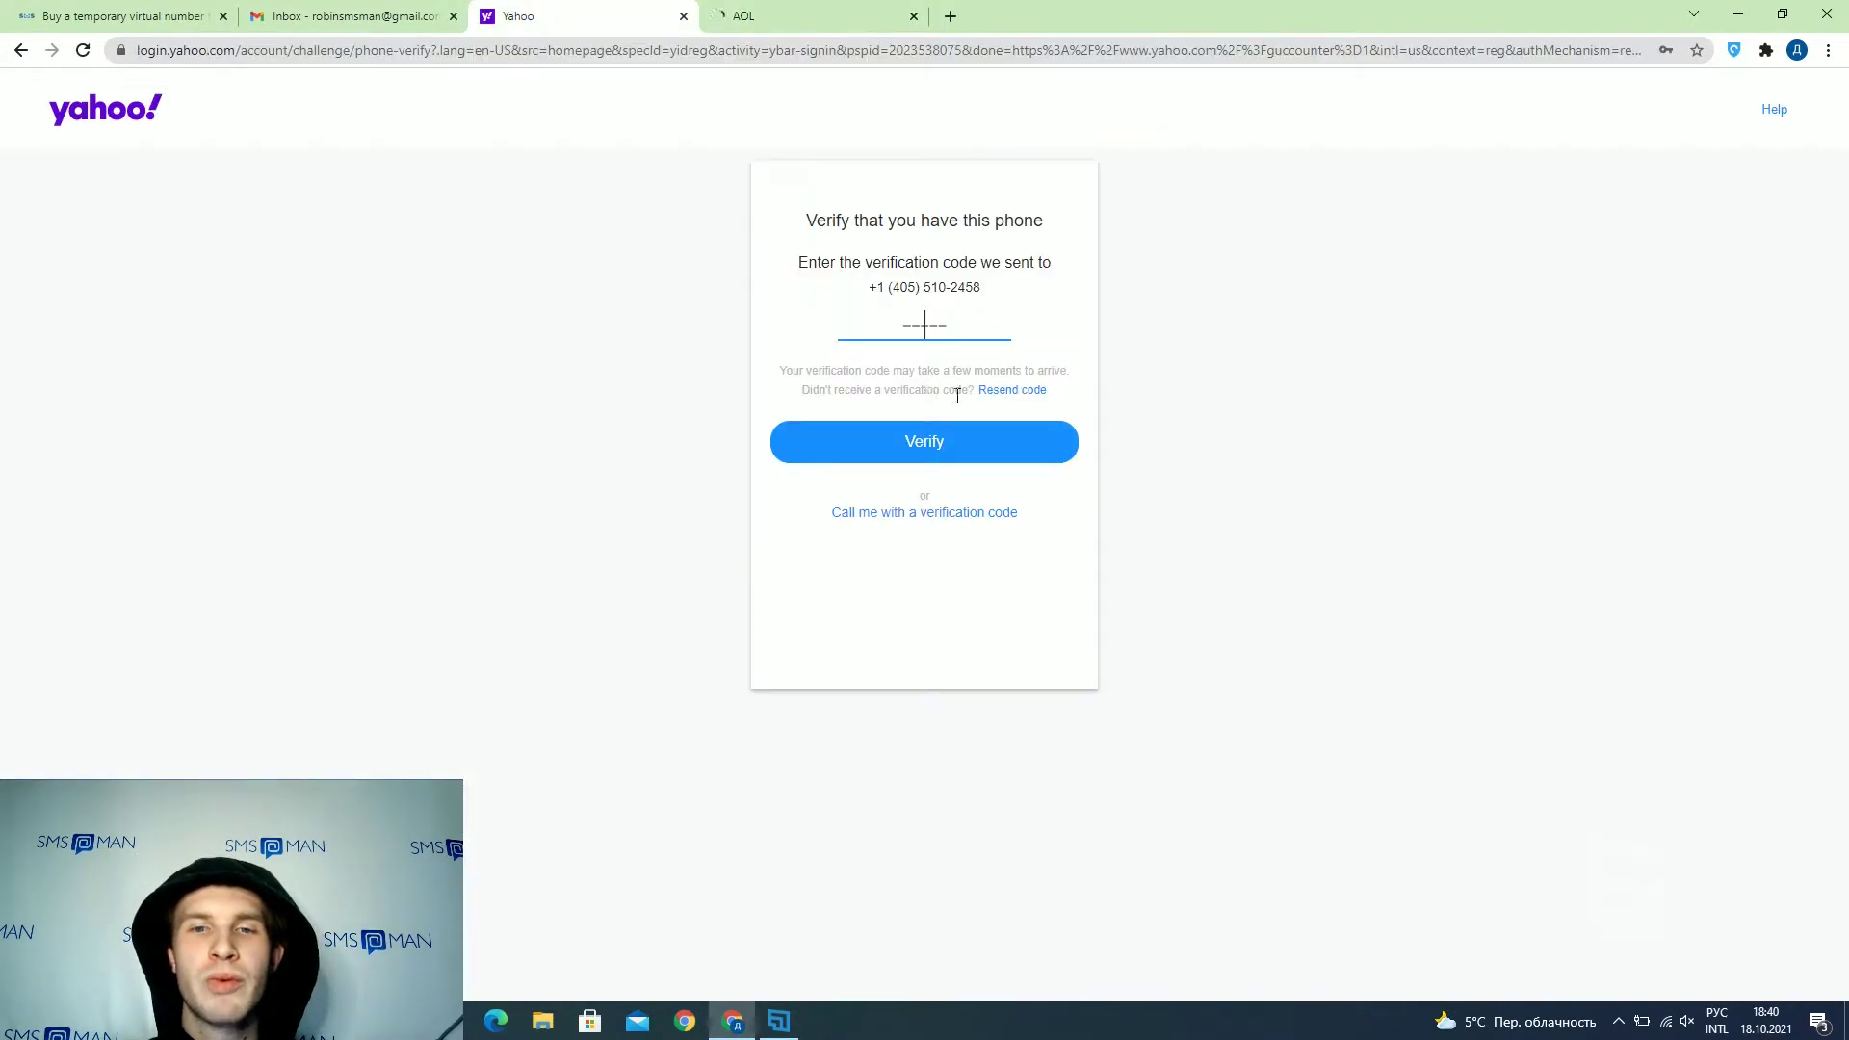
- Try resending the code, then return to the Yahoo sign-up form
left_click(1013, 390)
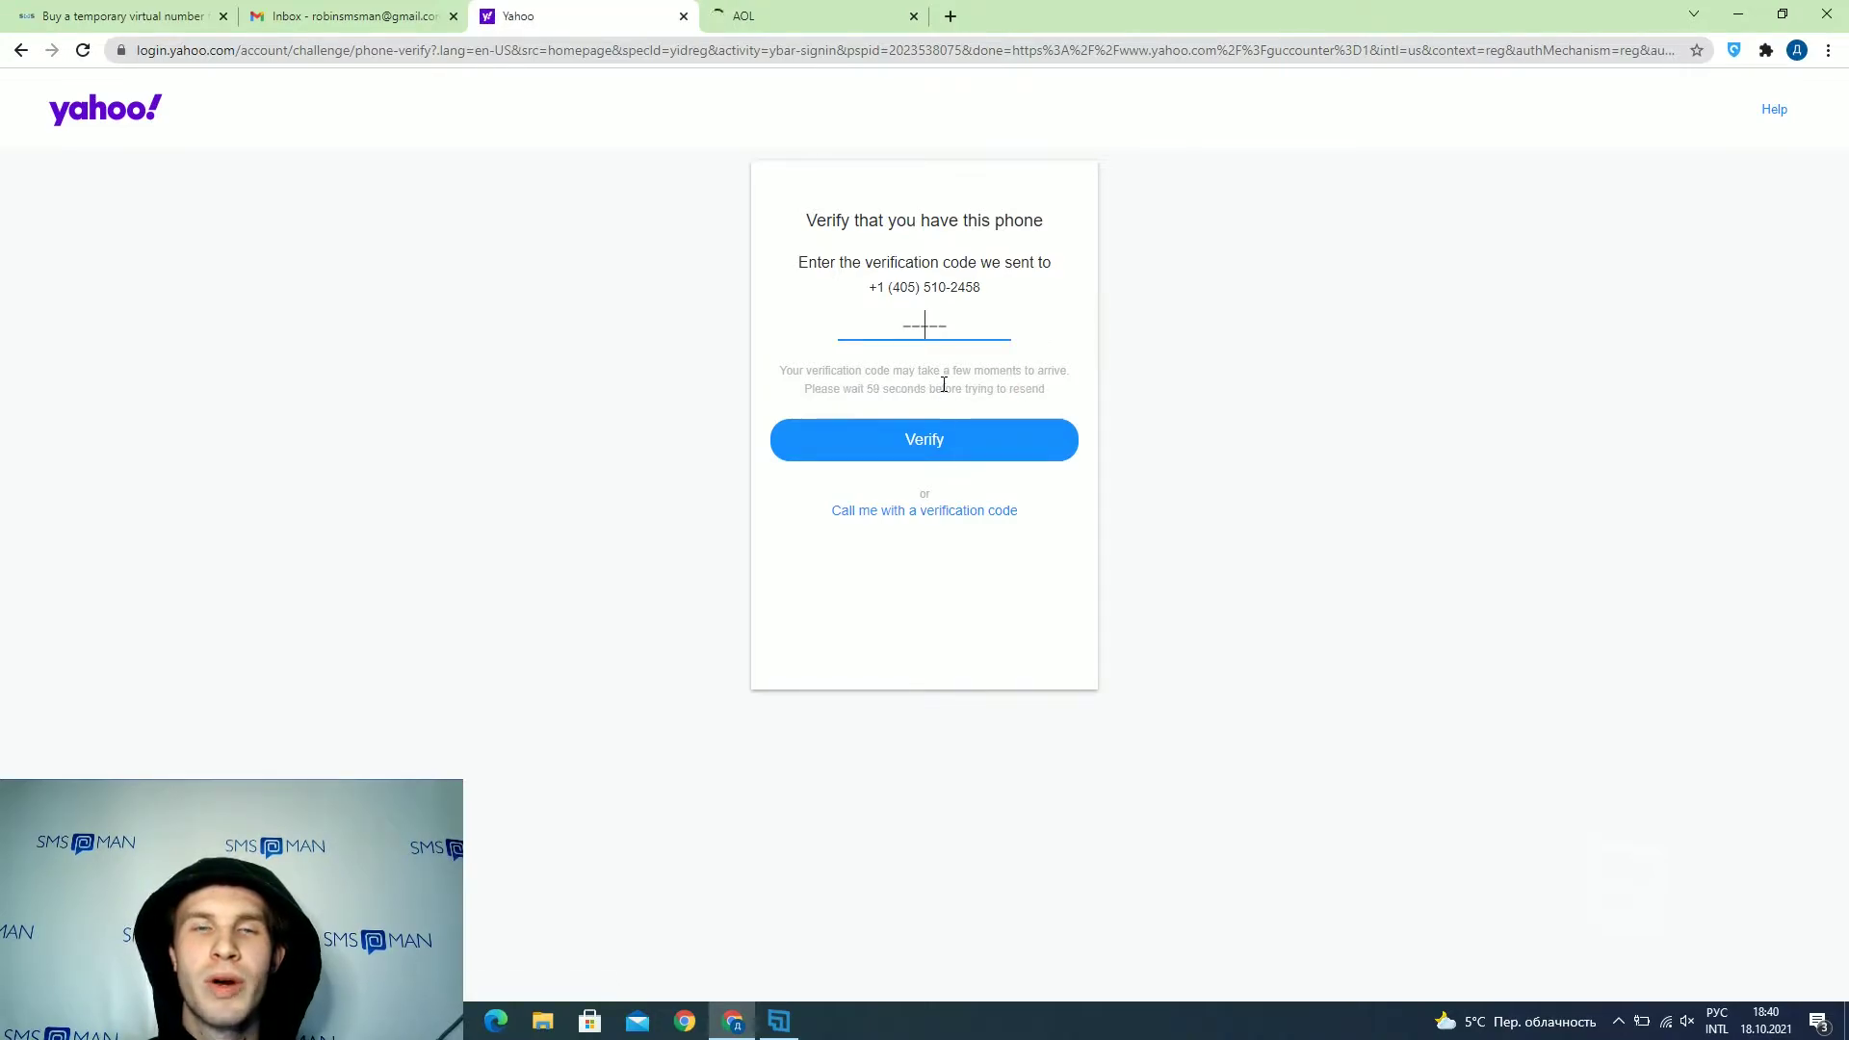
left_click(22, 52)
left_click(82, 52)
left_click(994, 198)
left_click(21, 50)
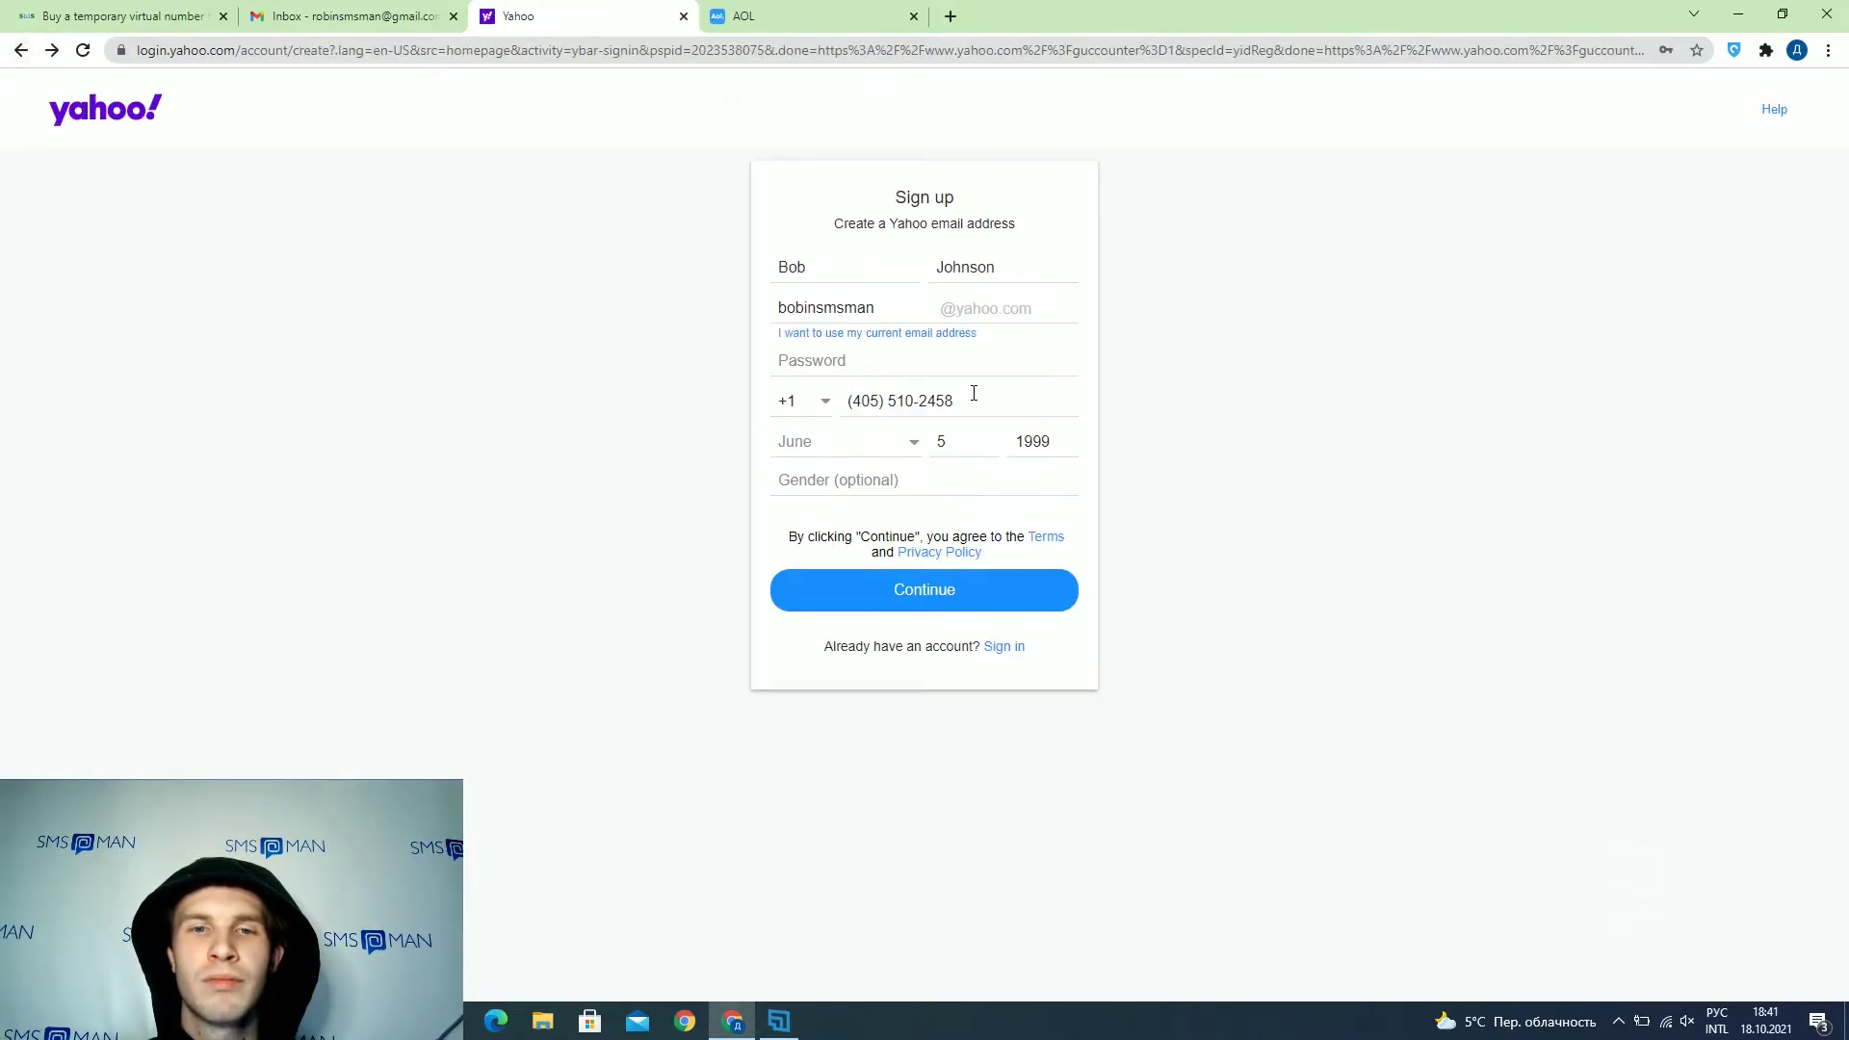
left_click(968, 400)
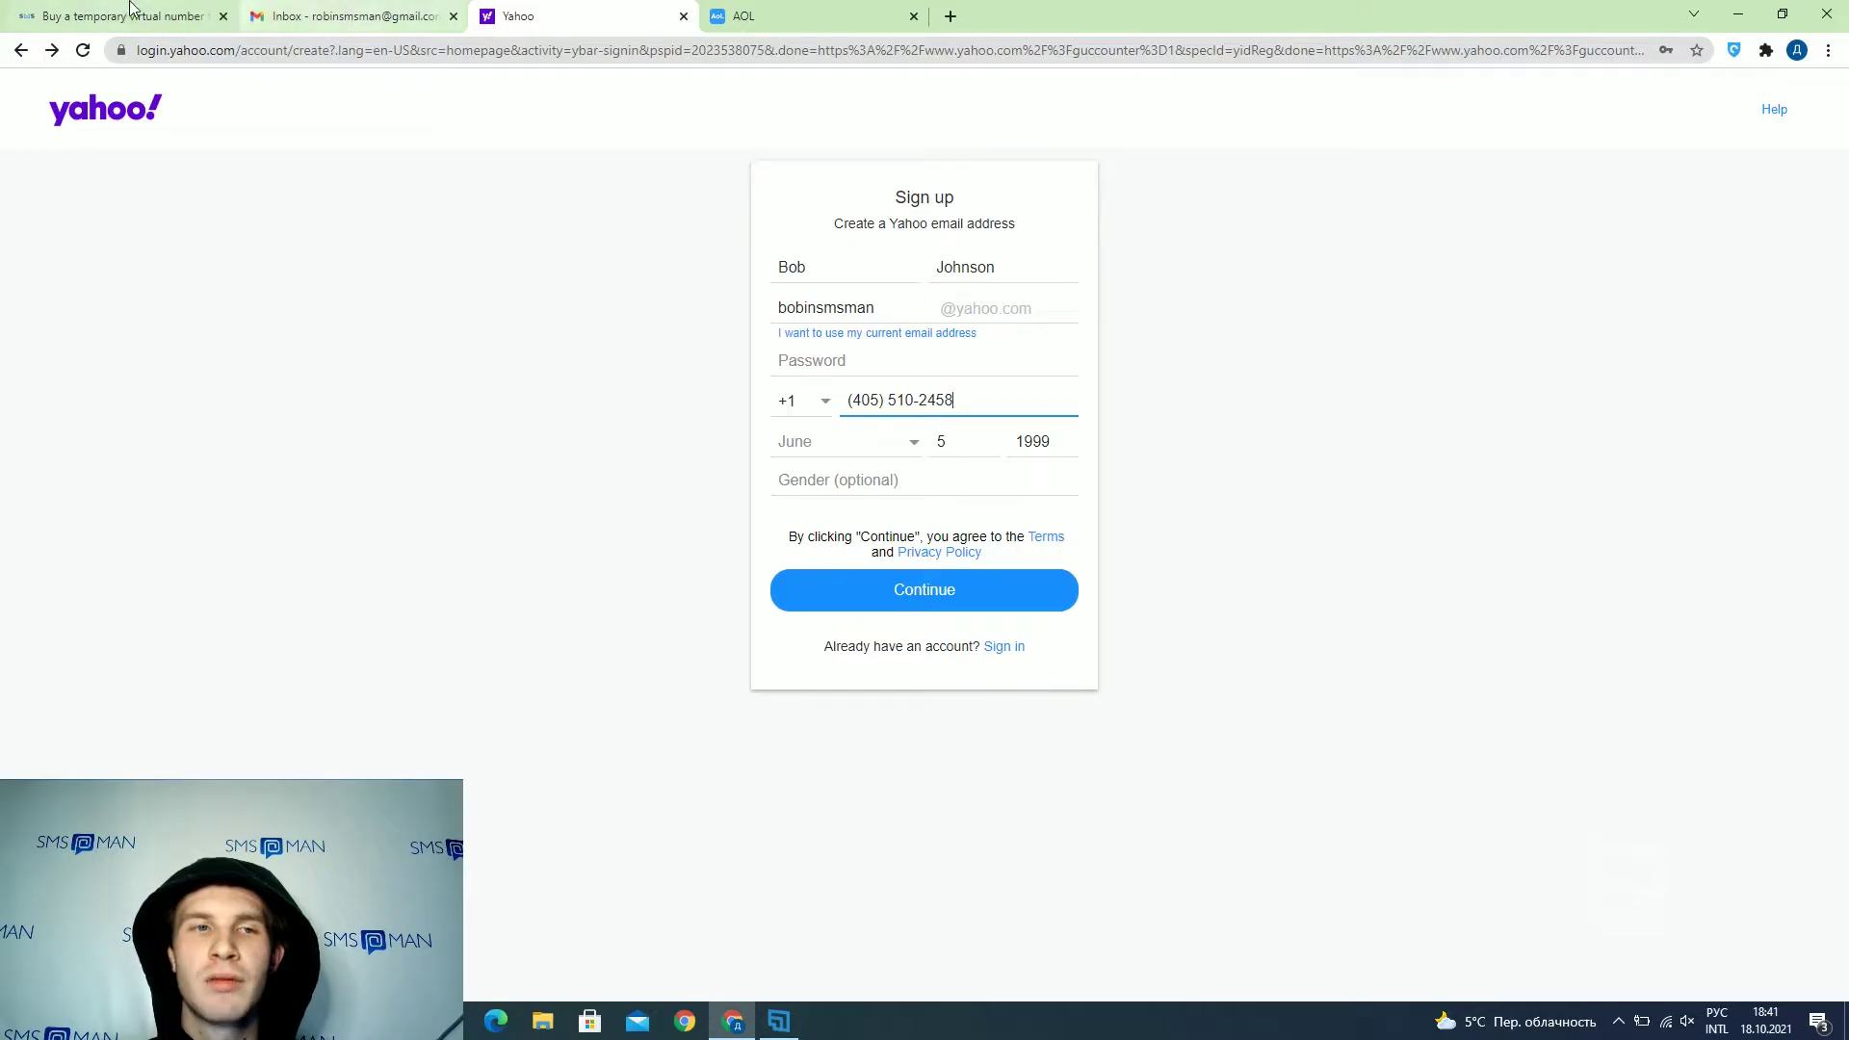
left_click(130, 16)
left_click(535, 16)
key("ctrl+a")
key("ctrl+v")
key("Home")
key("Delete")
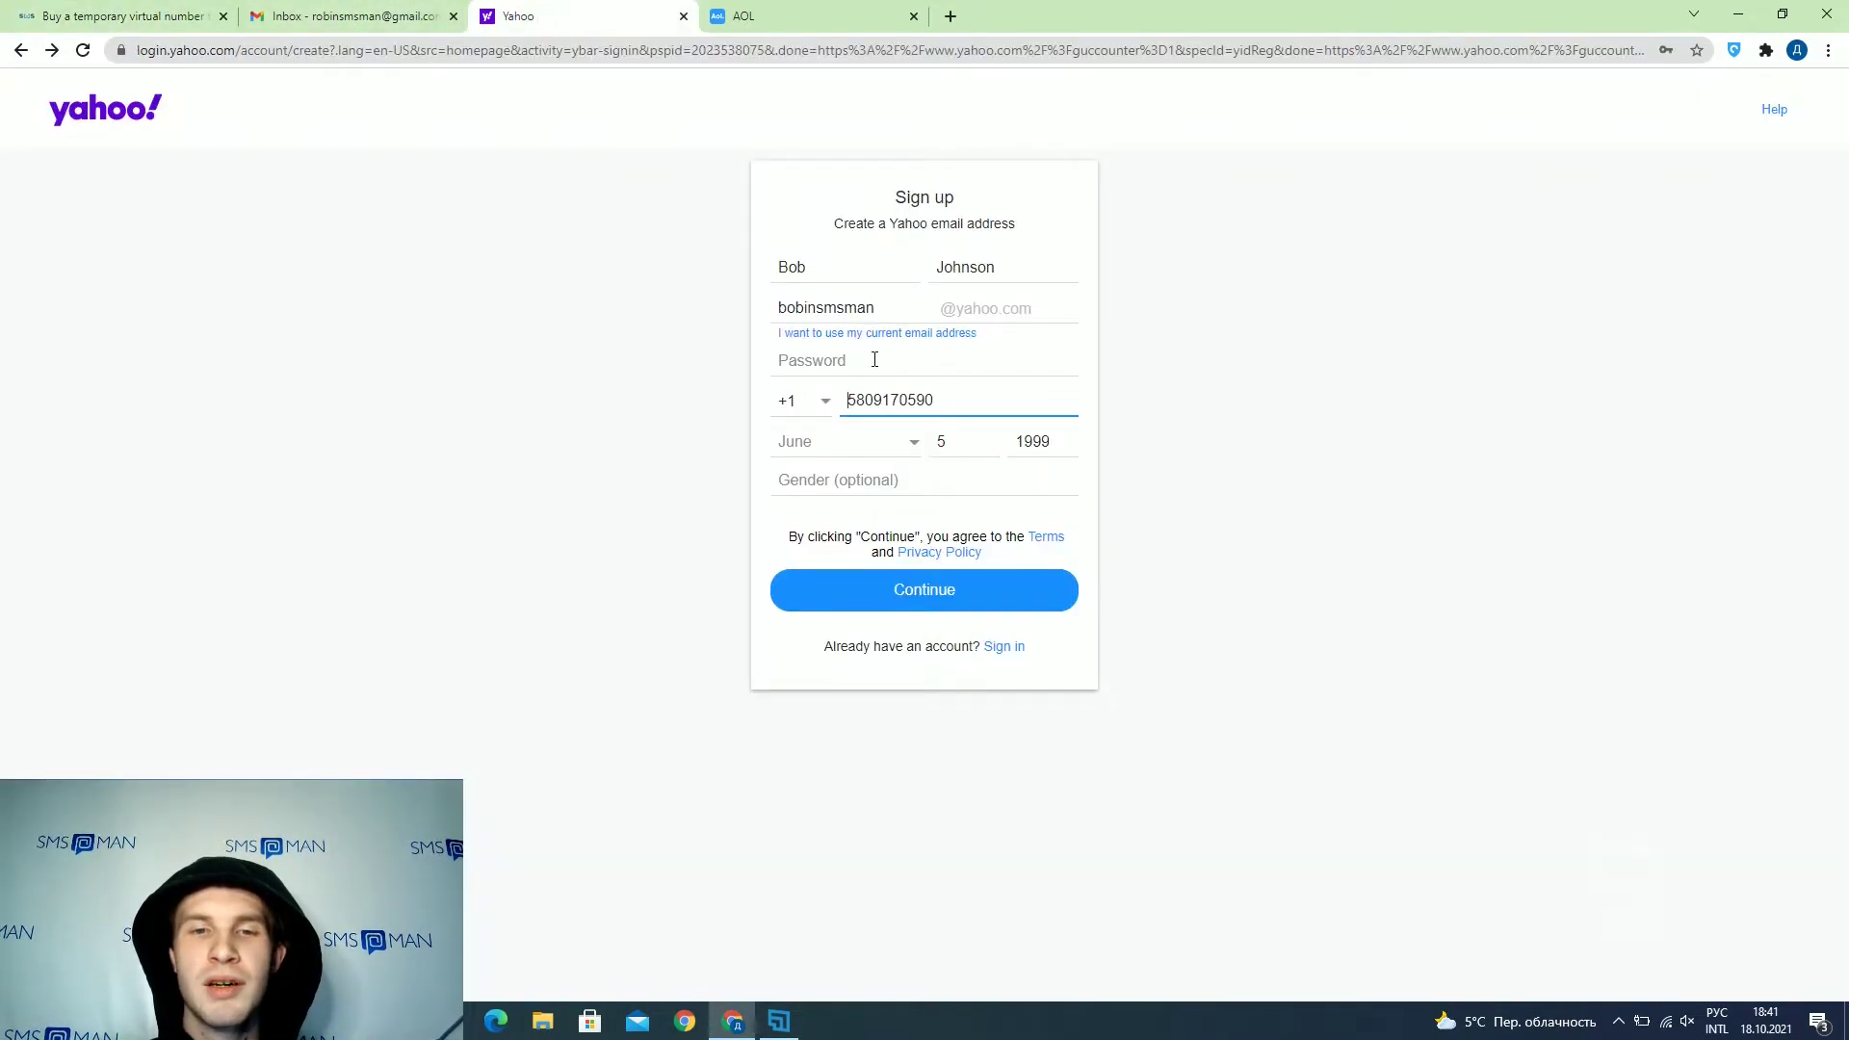
- Resubmit the sign-up and request a text verification code for the new number
left_click(932, 595)
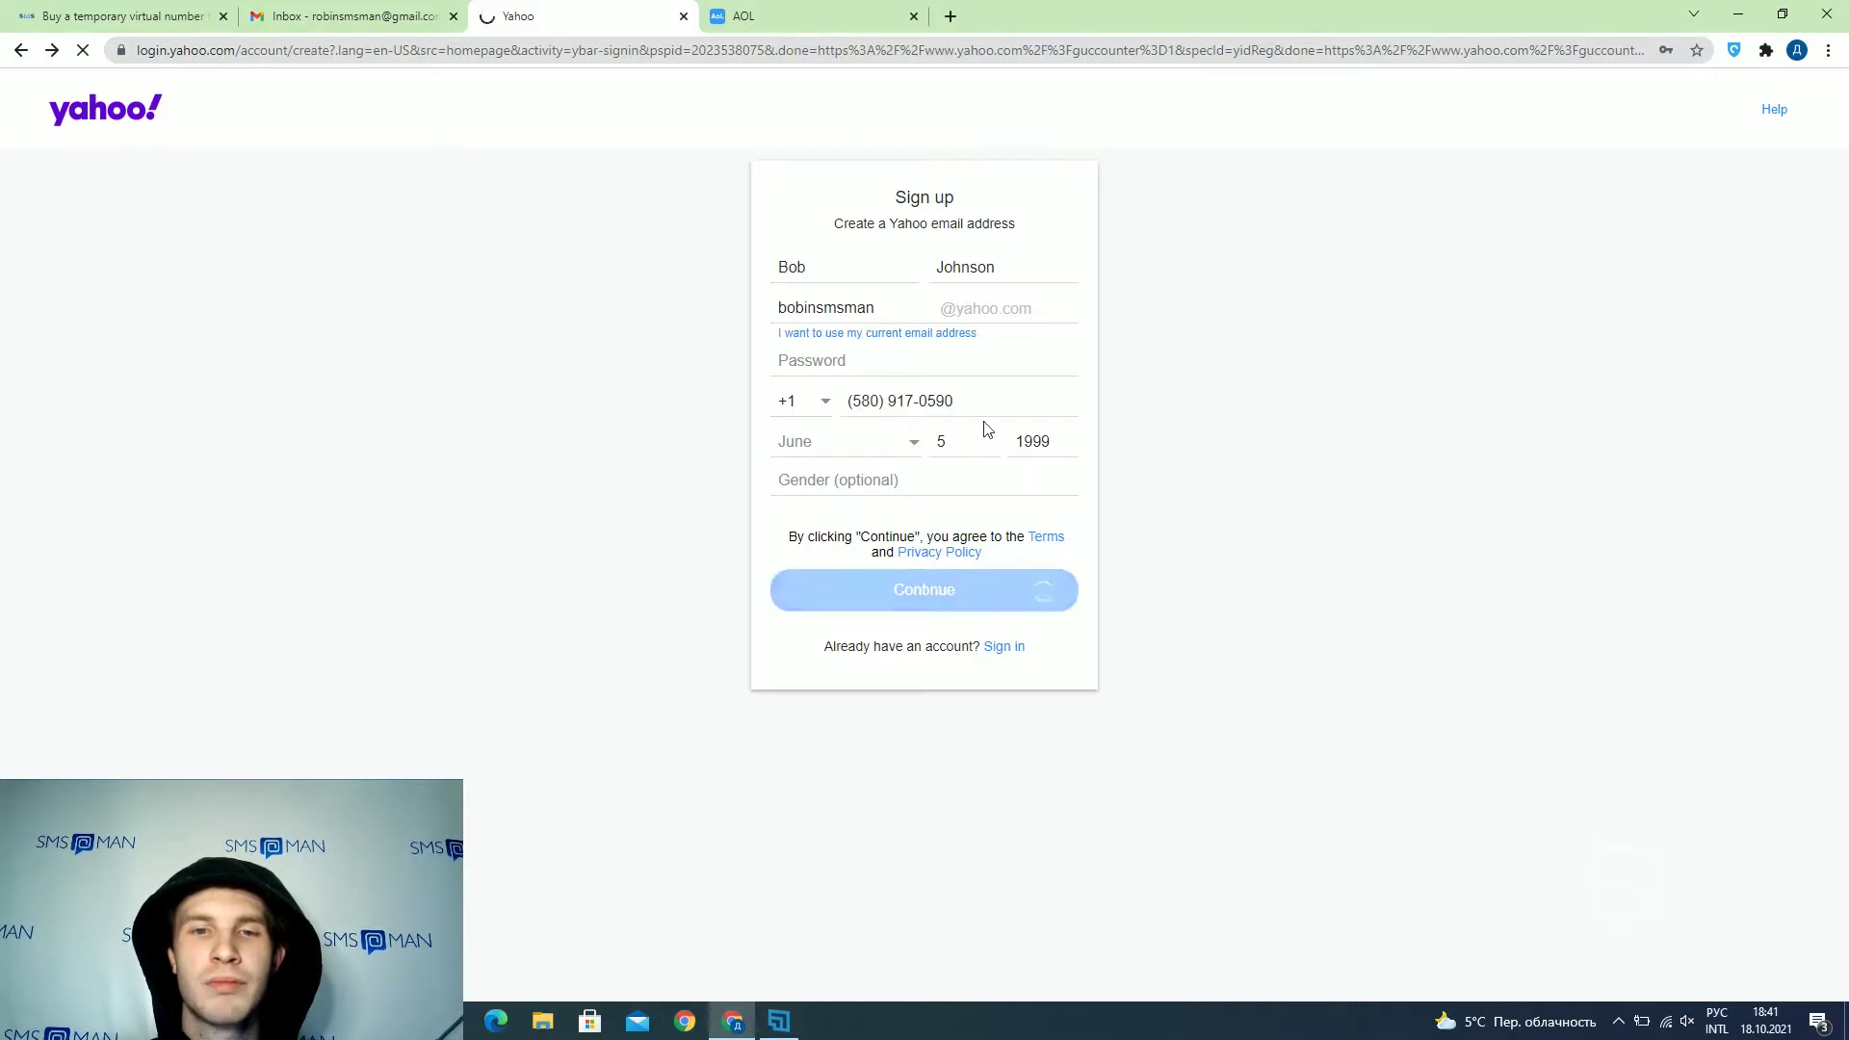
left_click(950, 597)
left_click(925, 414)
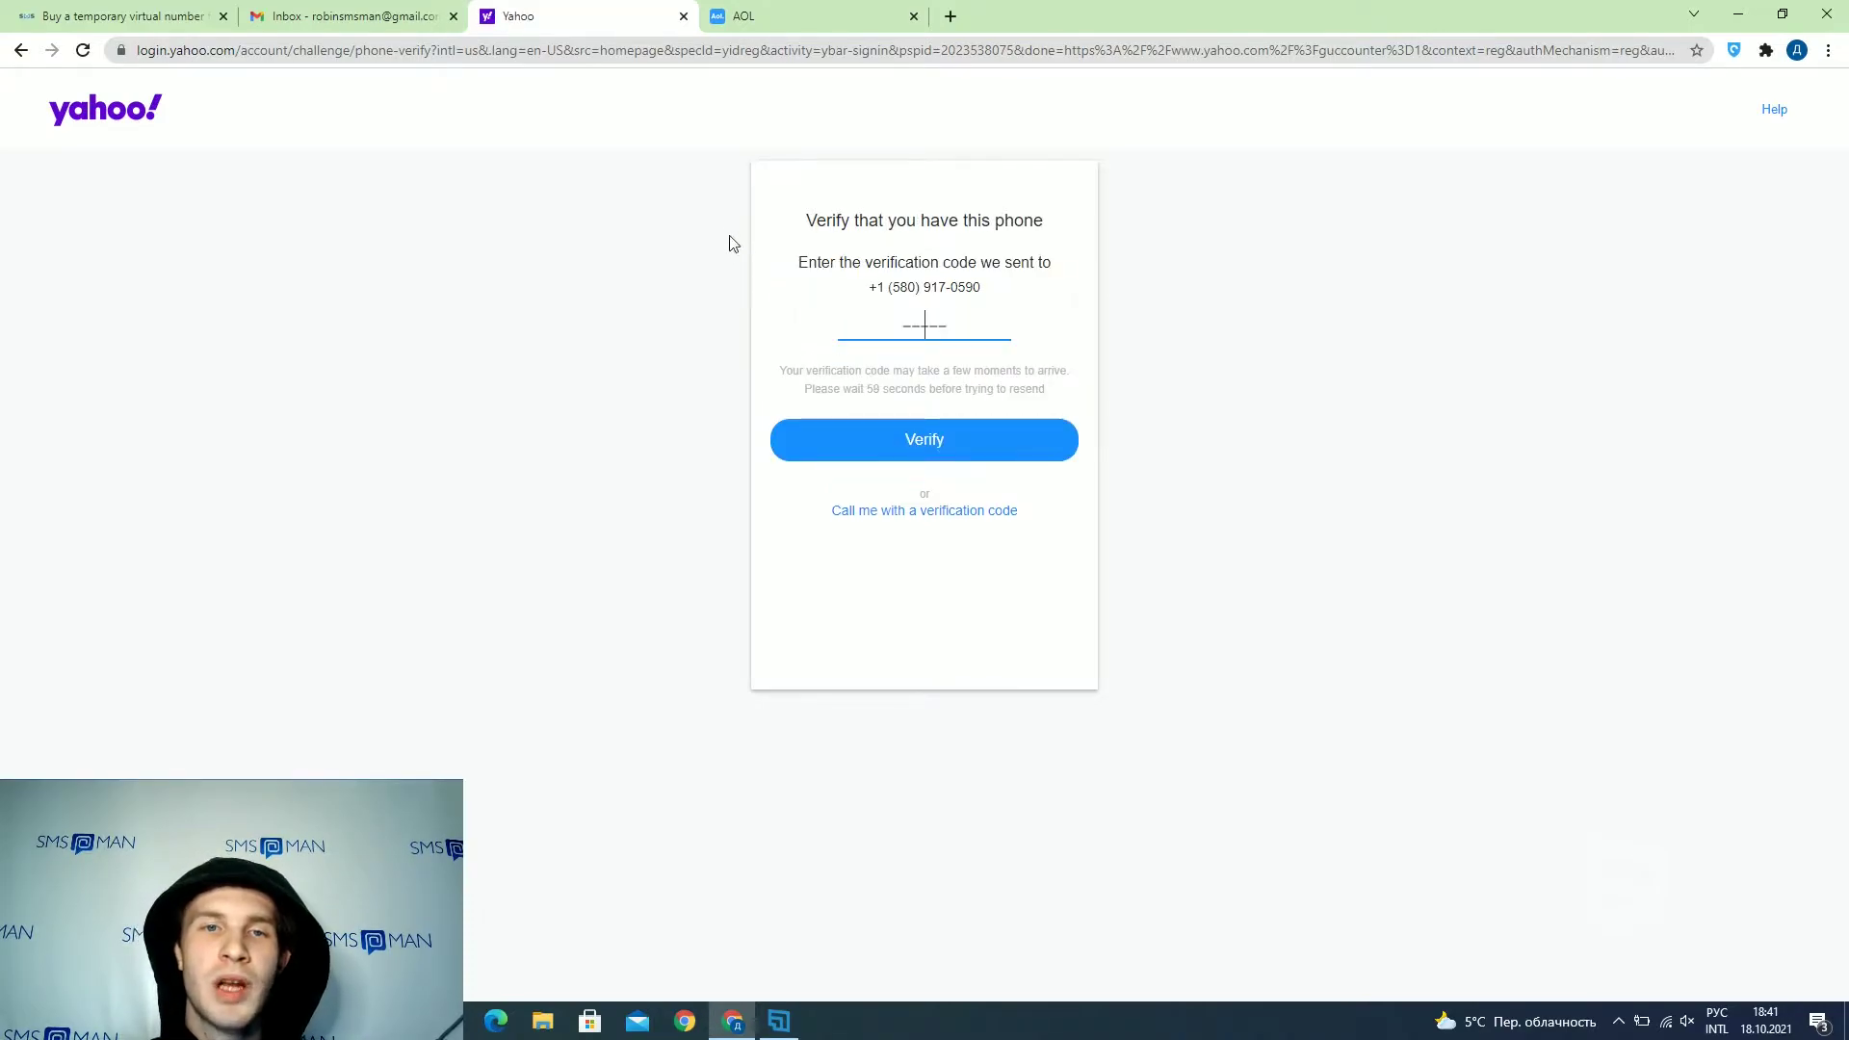
left_click(144, 16)
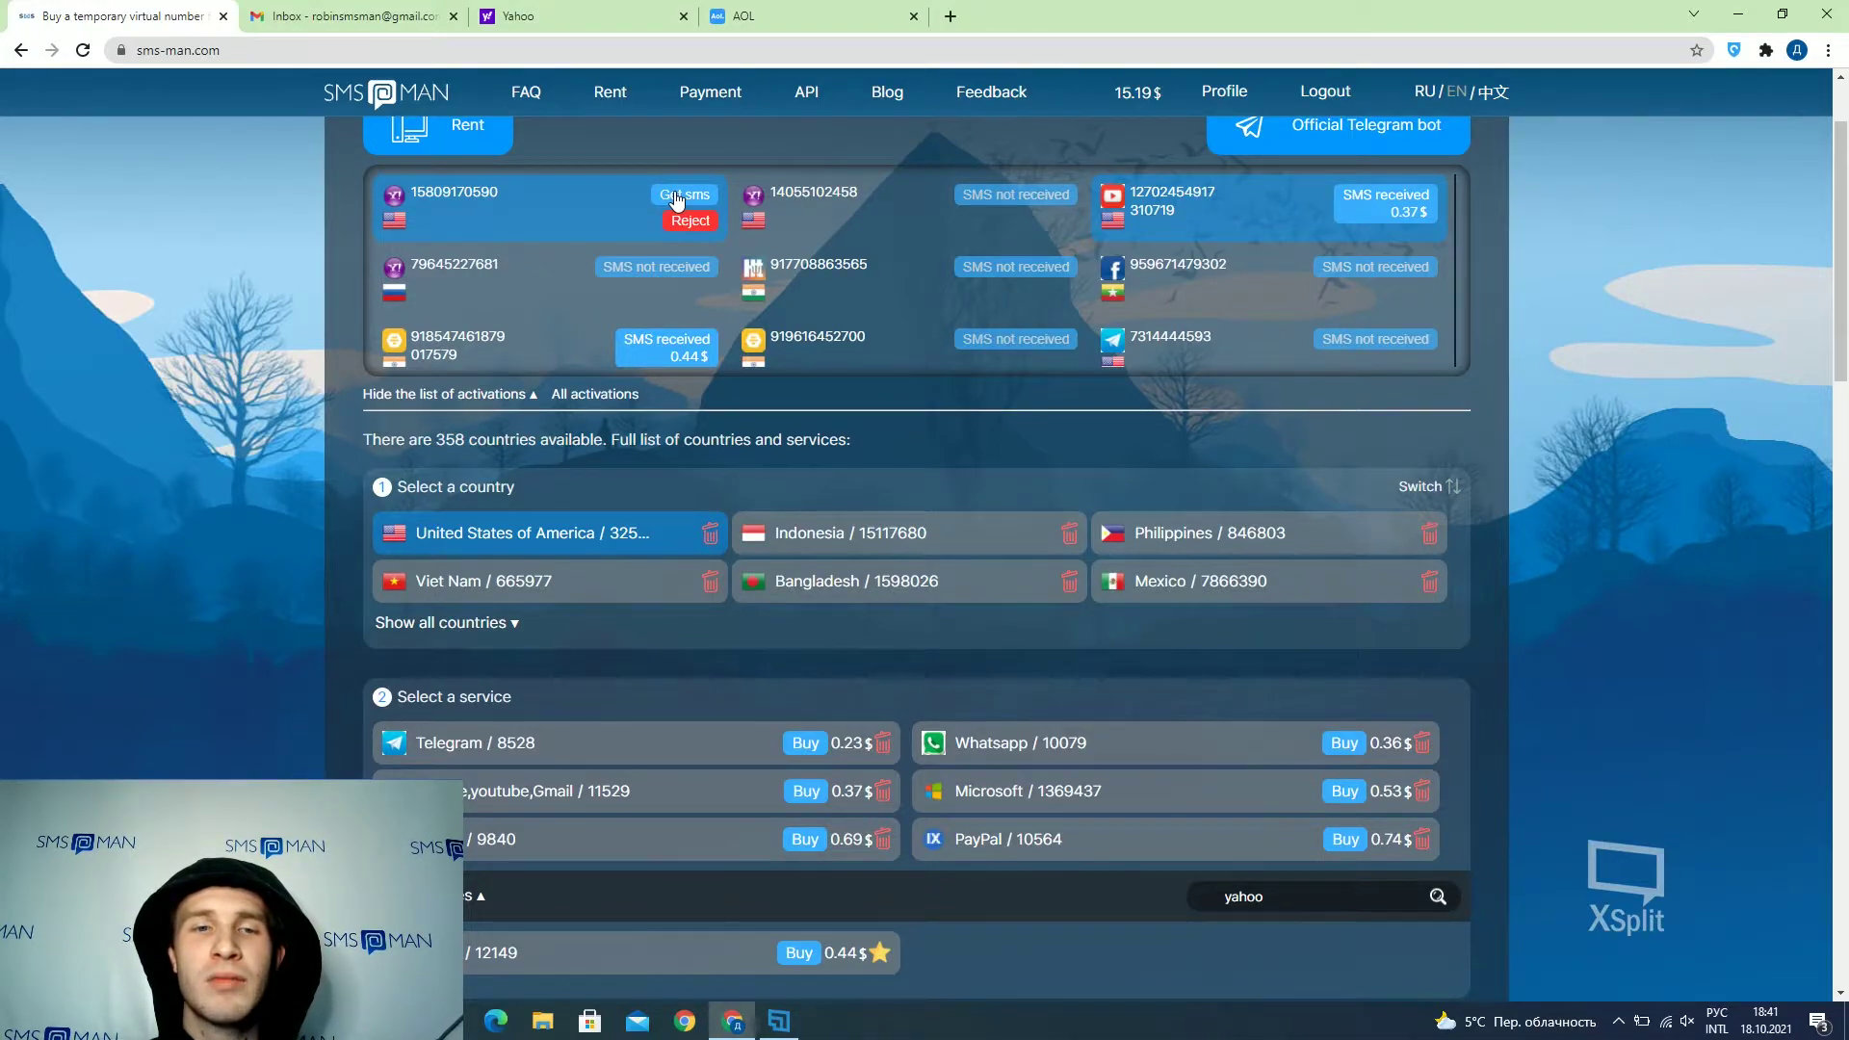
left_click(675, 201)
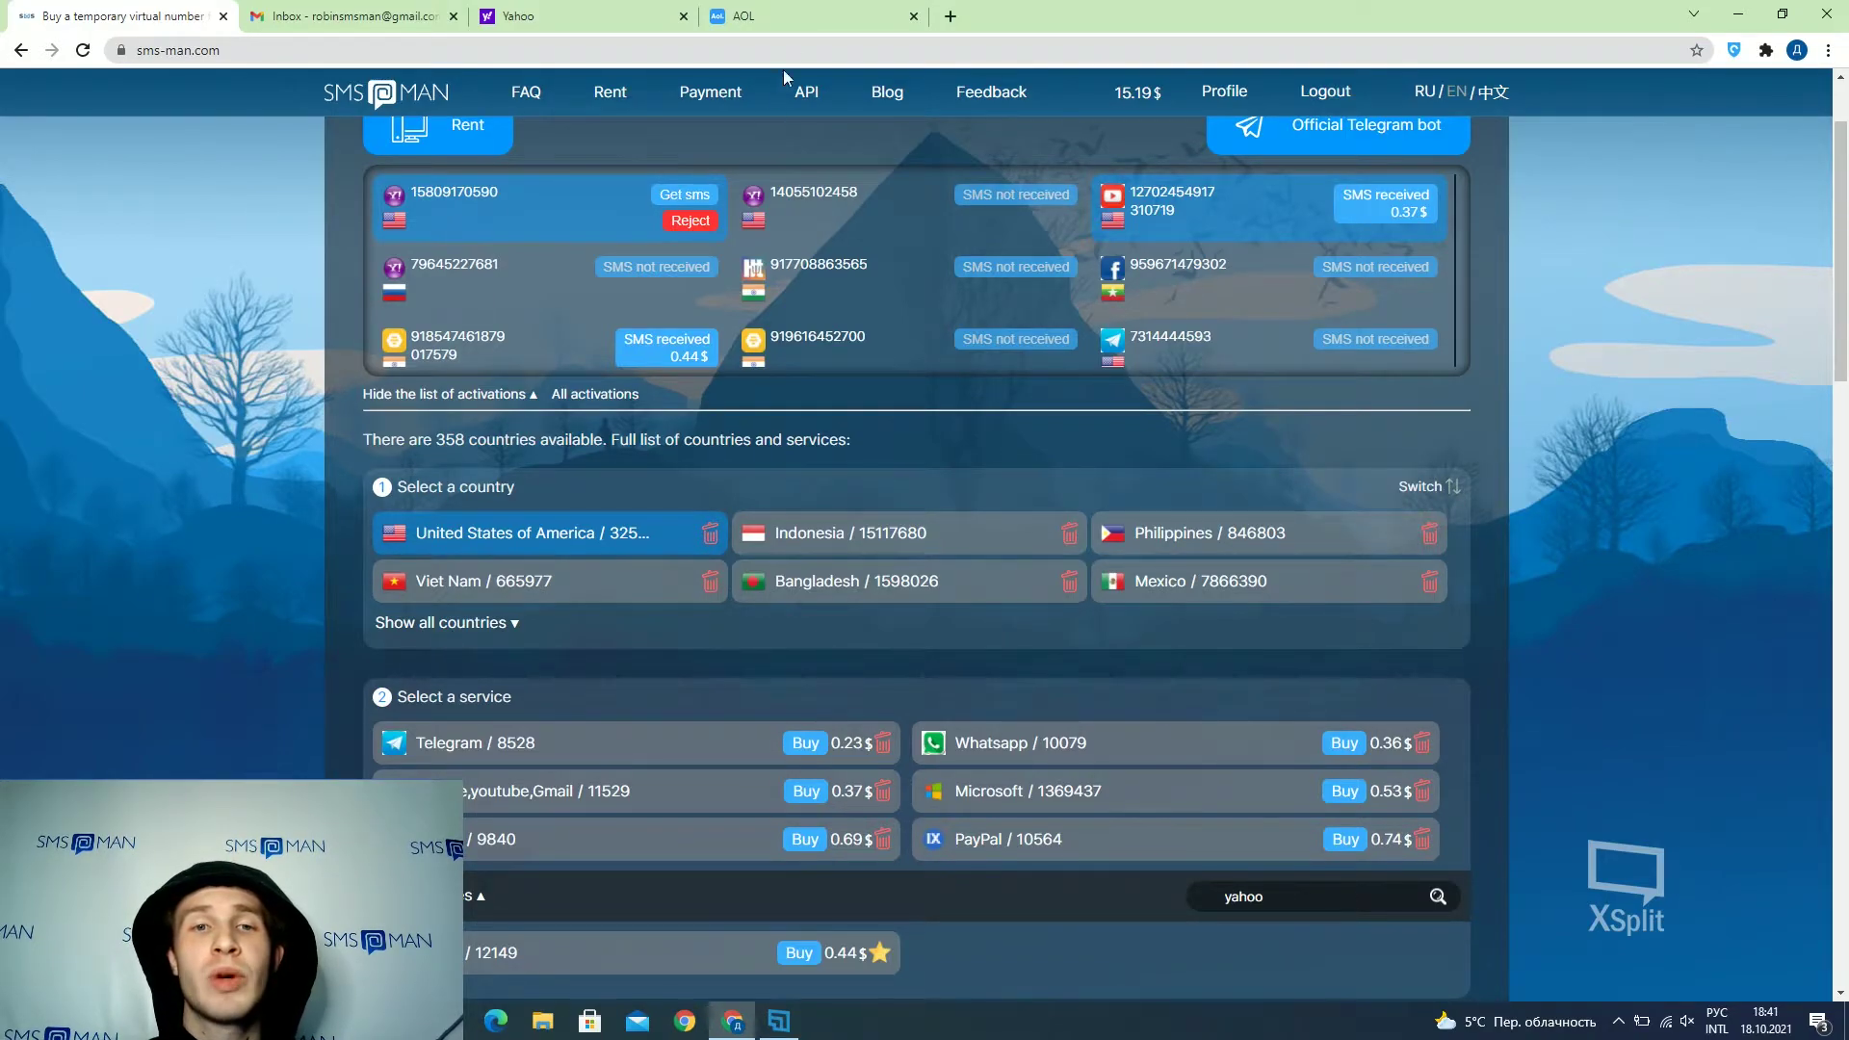
- Start an AOL account with autofilled name and username, and paste the password
left_click(776, 21)
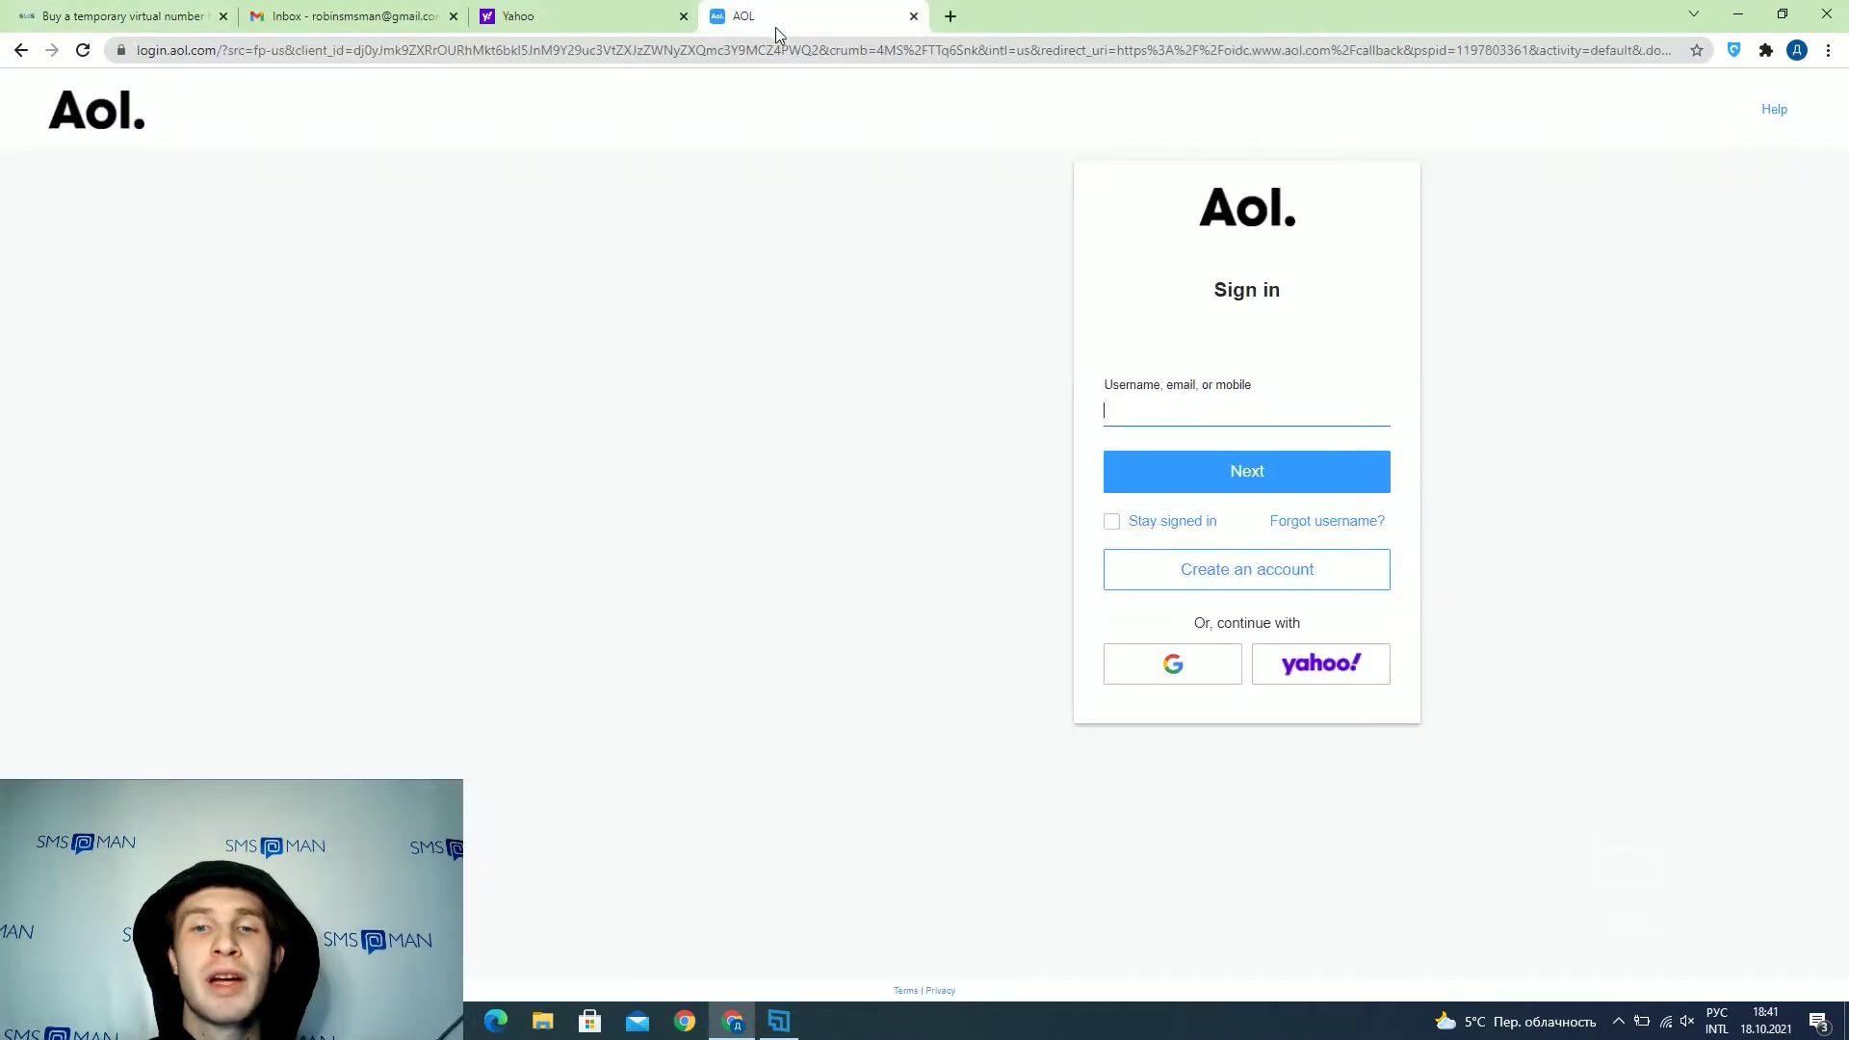
left_click(1239, 571)
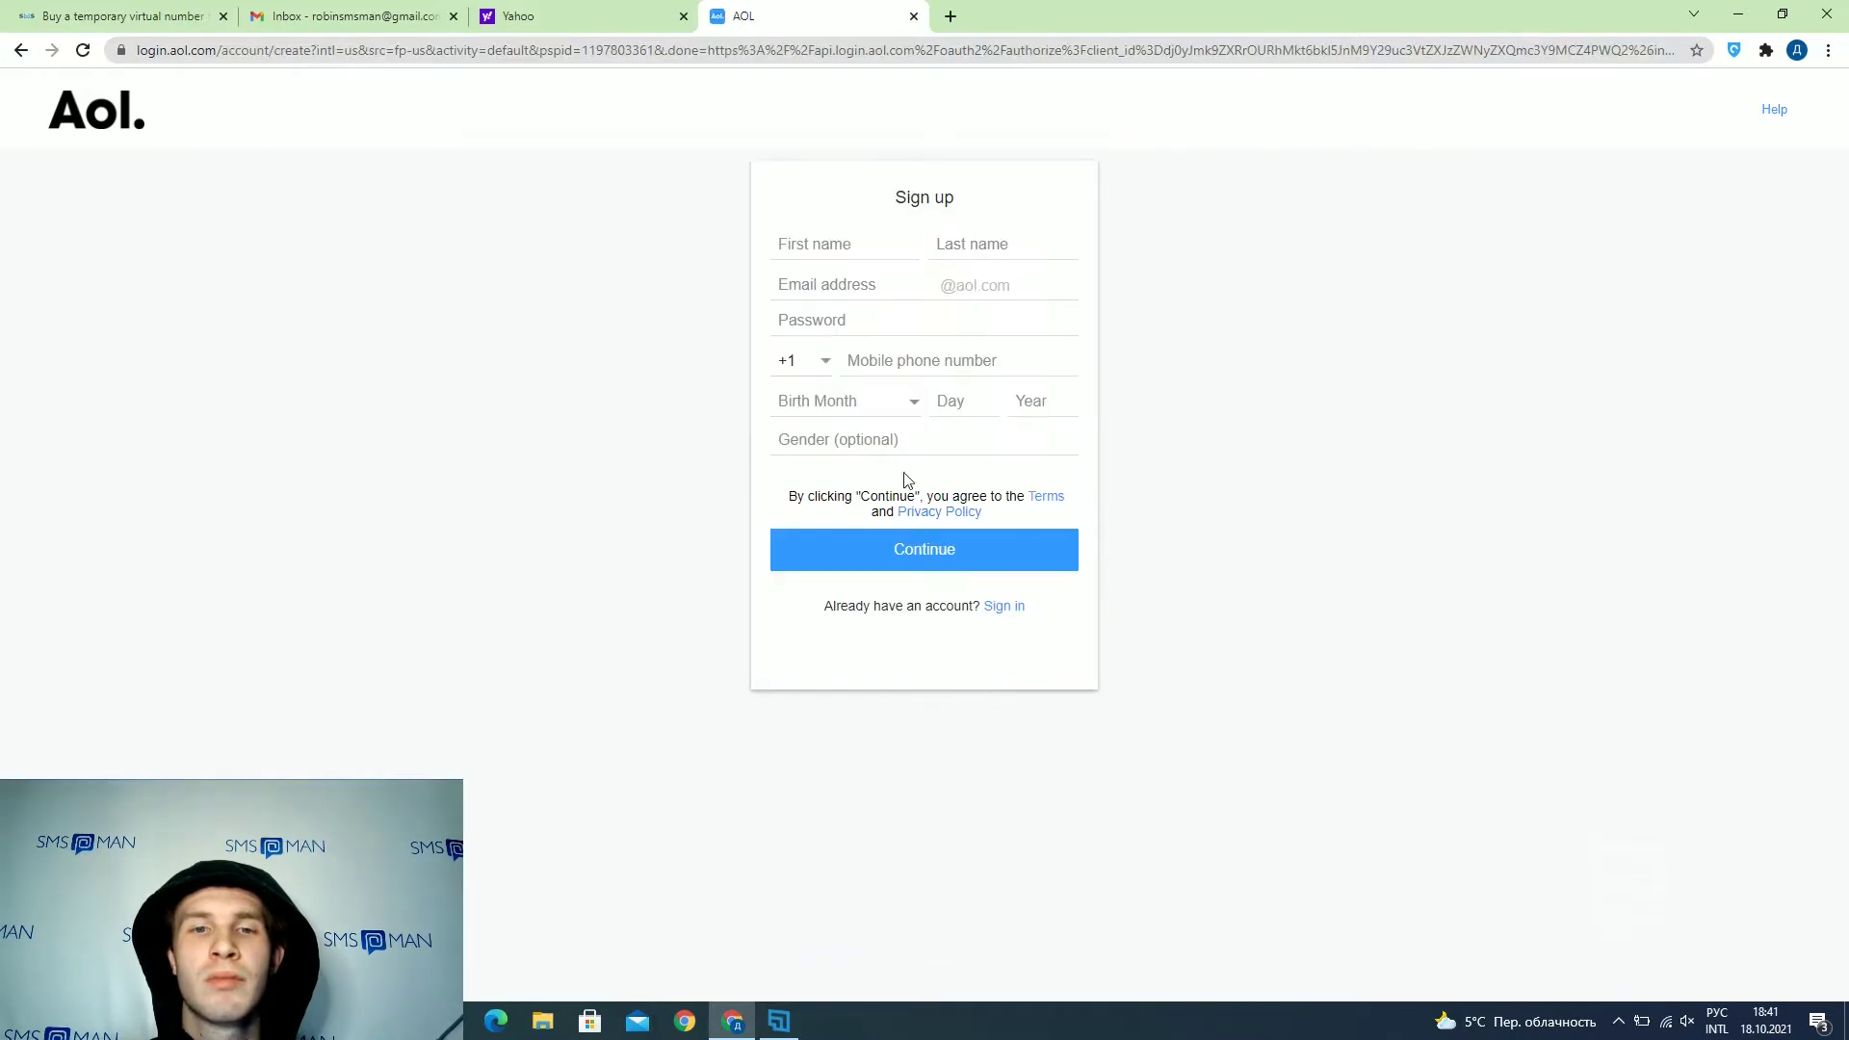
left_click(895, 282)
left_click(876, 320)
left_click(853, 320)
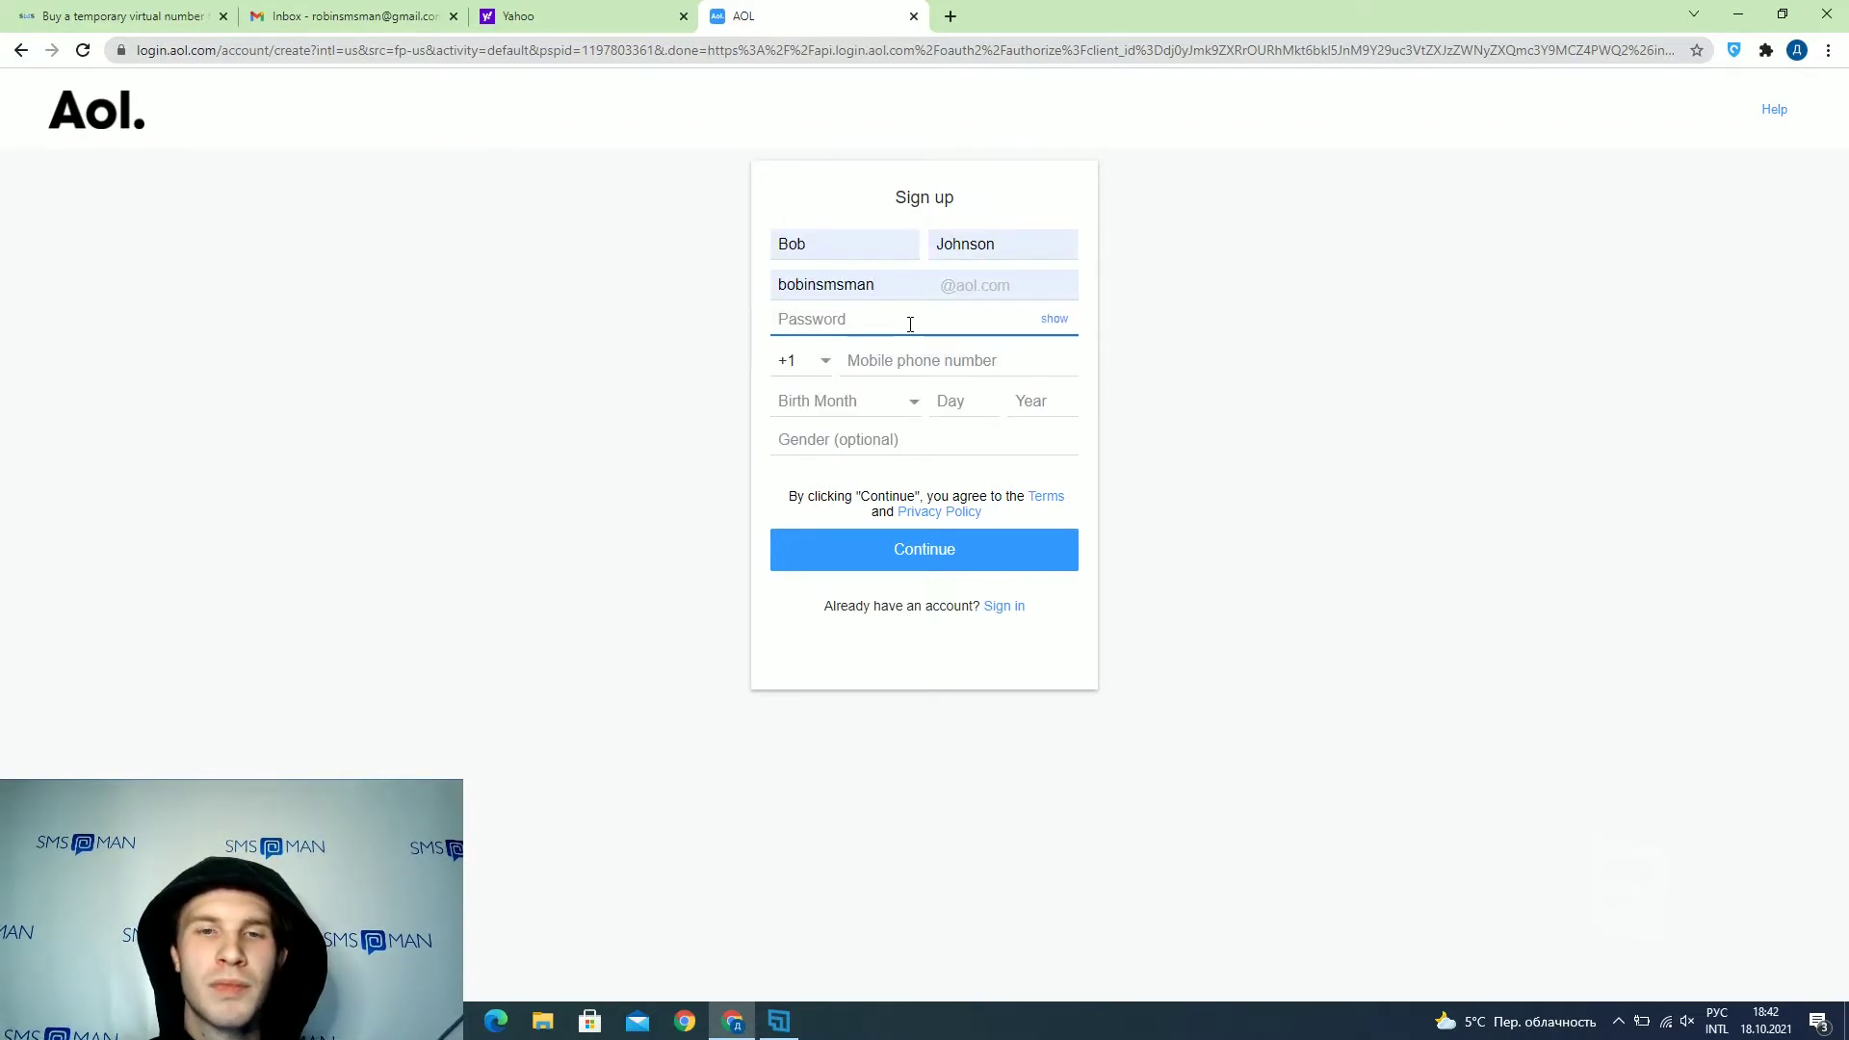
key("ctrl+v")
- Set the birth date to April 5, 1999 and trim extra password characters
left_click(853, 400)
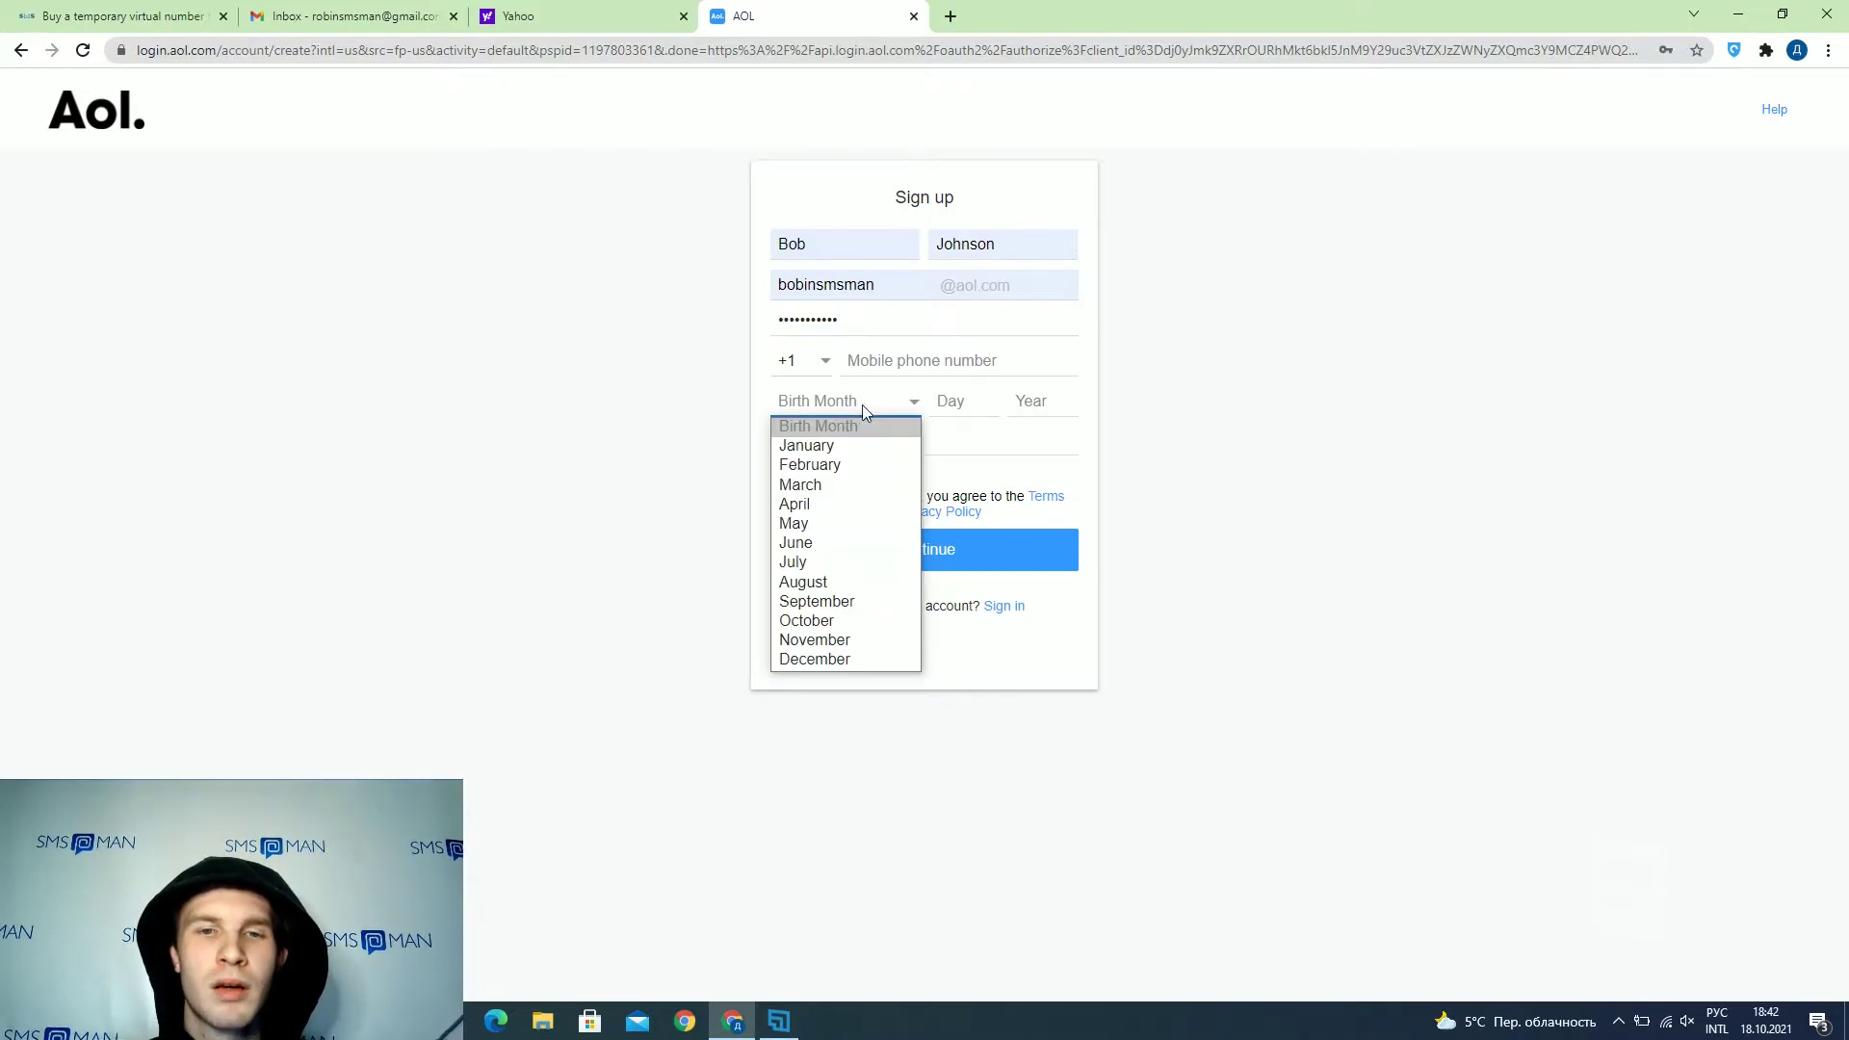
left_click(809, 504)
left_click(872, 317)
key("BackSpace")
key("BackSpace")
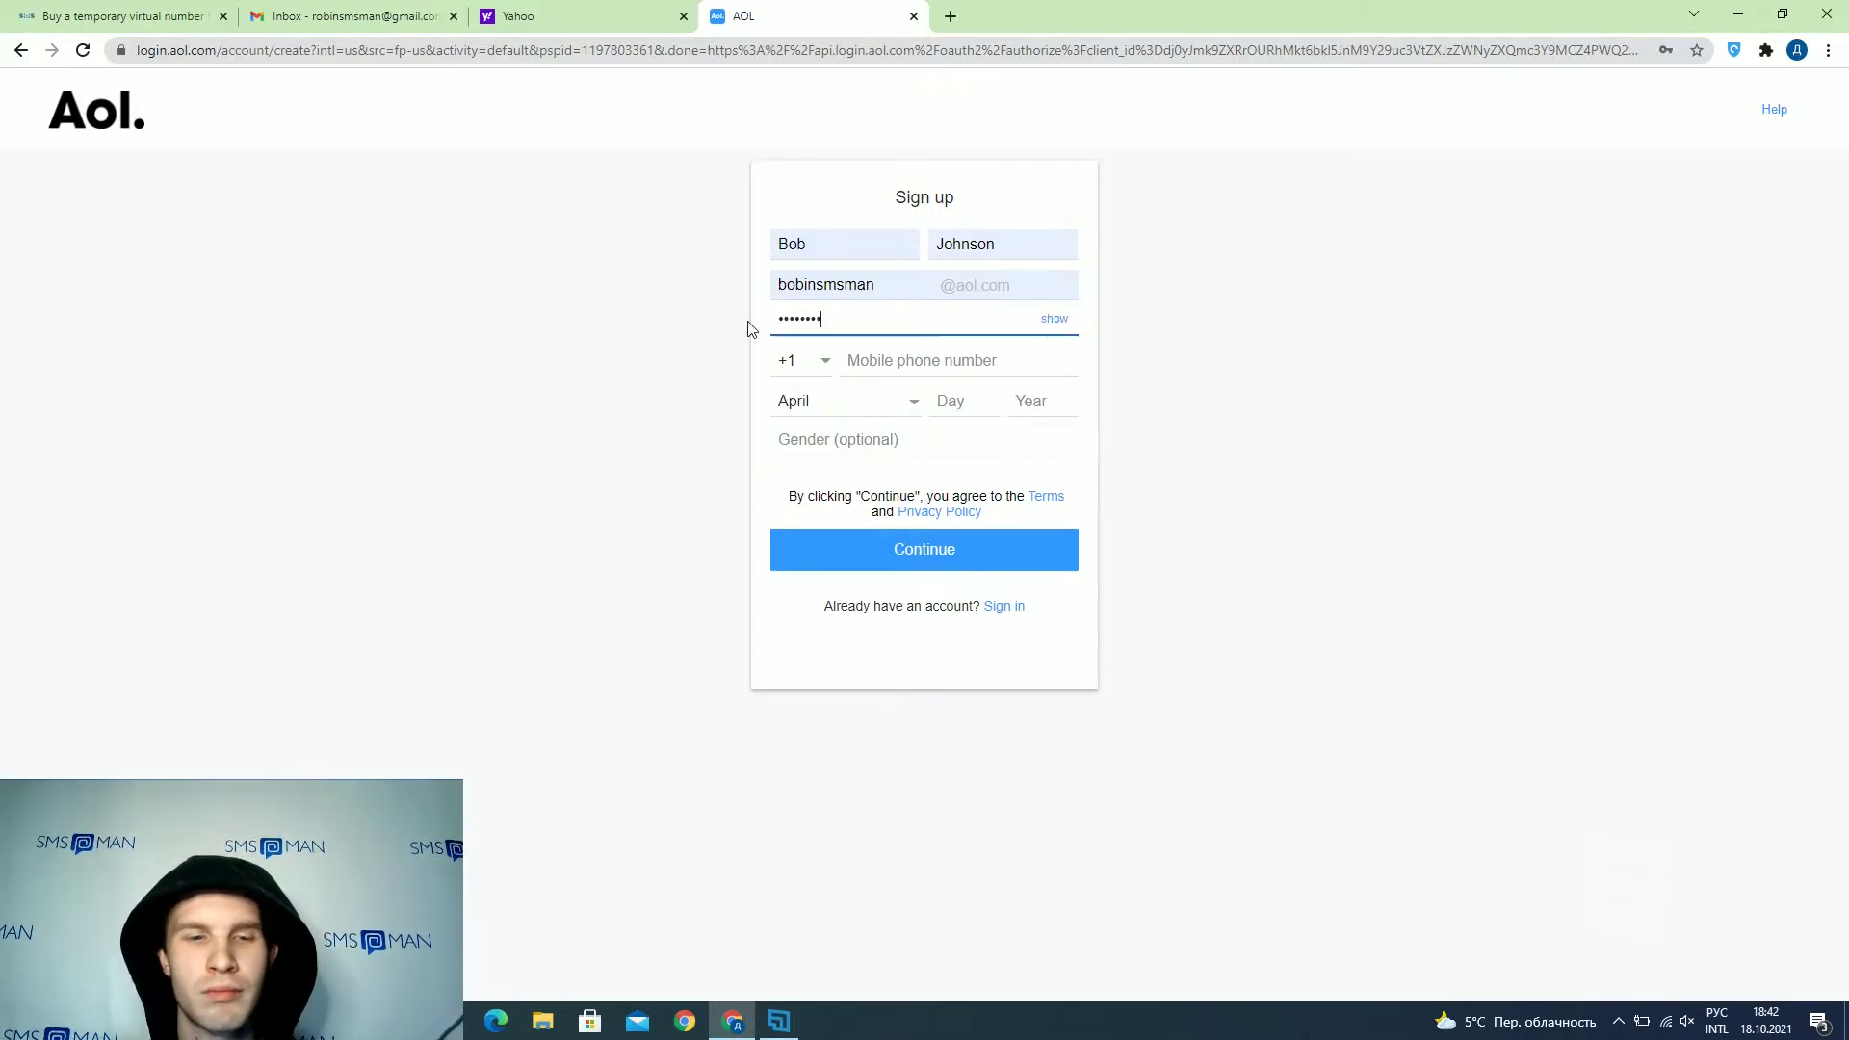
left_click(953, 401)
type("5")
key("Tab")
type("1999")
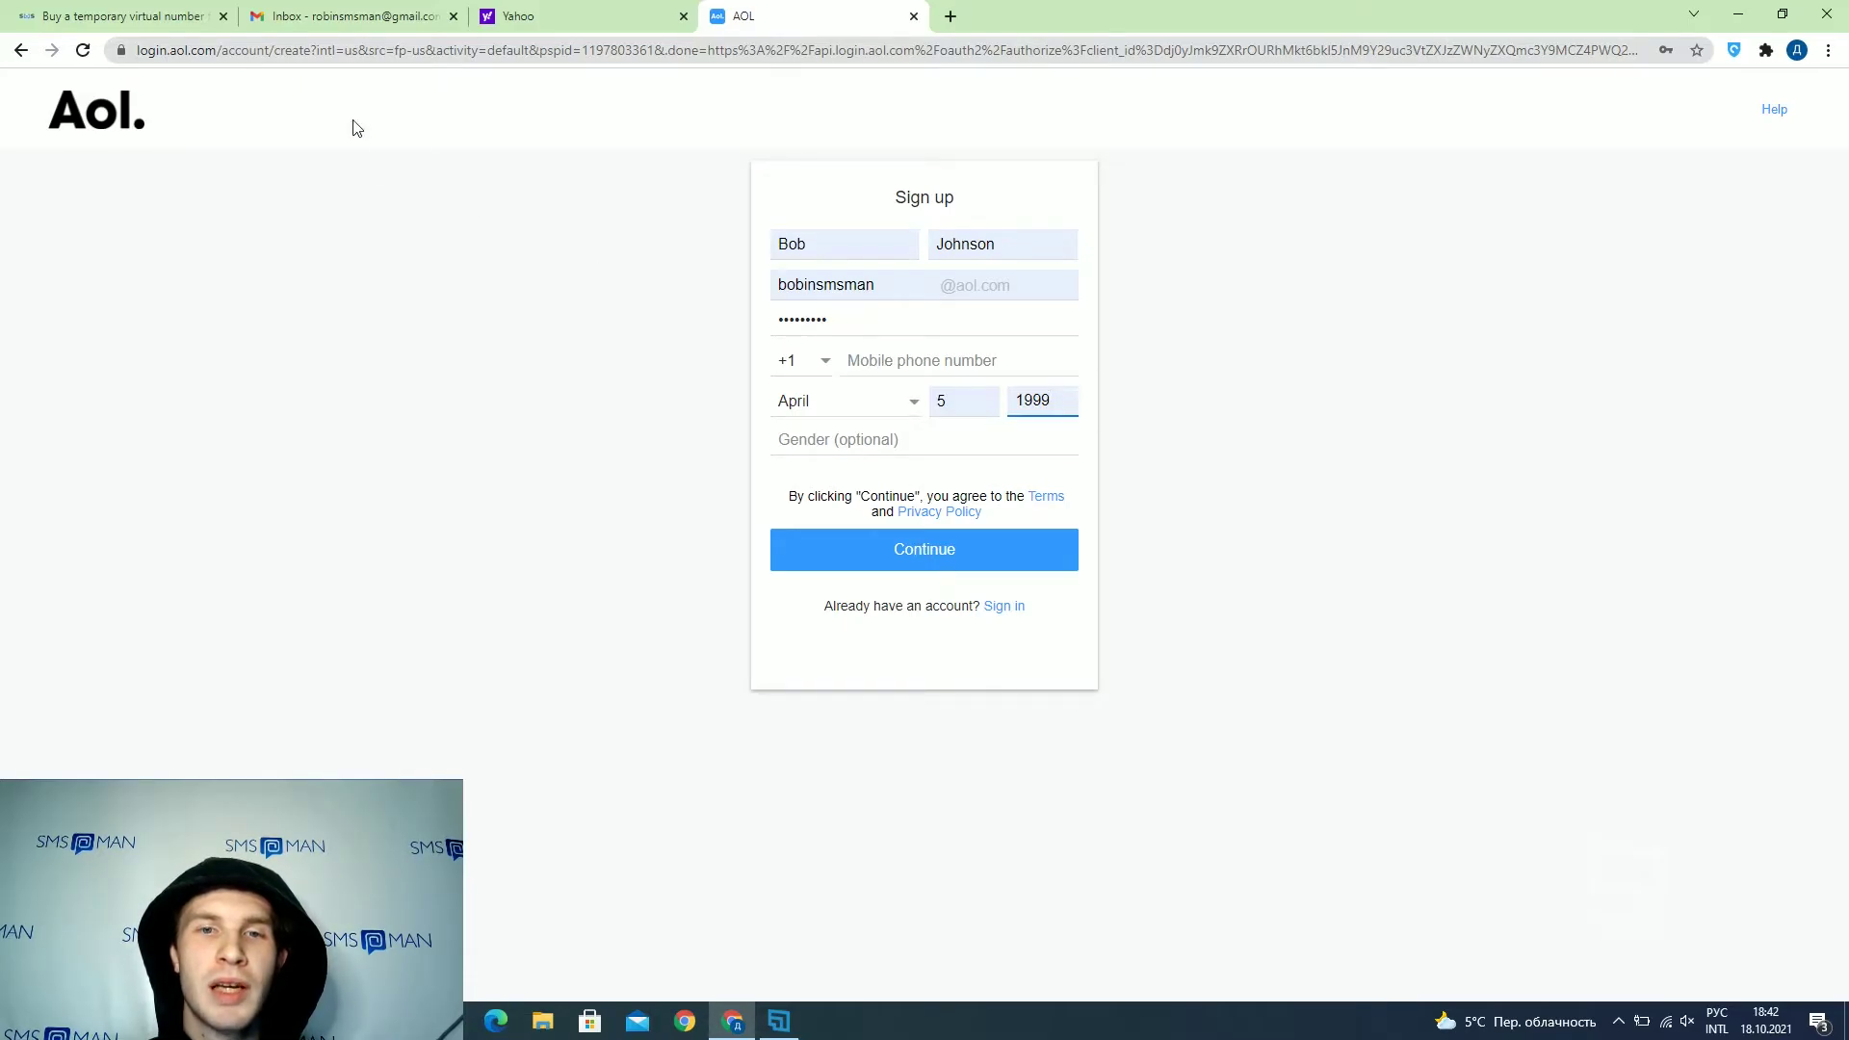
left_click(158, 16)
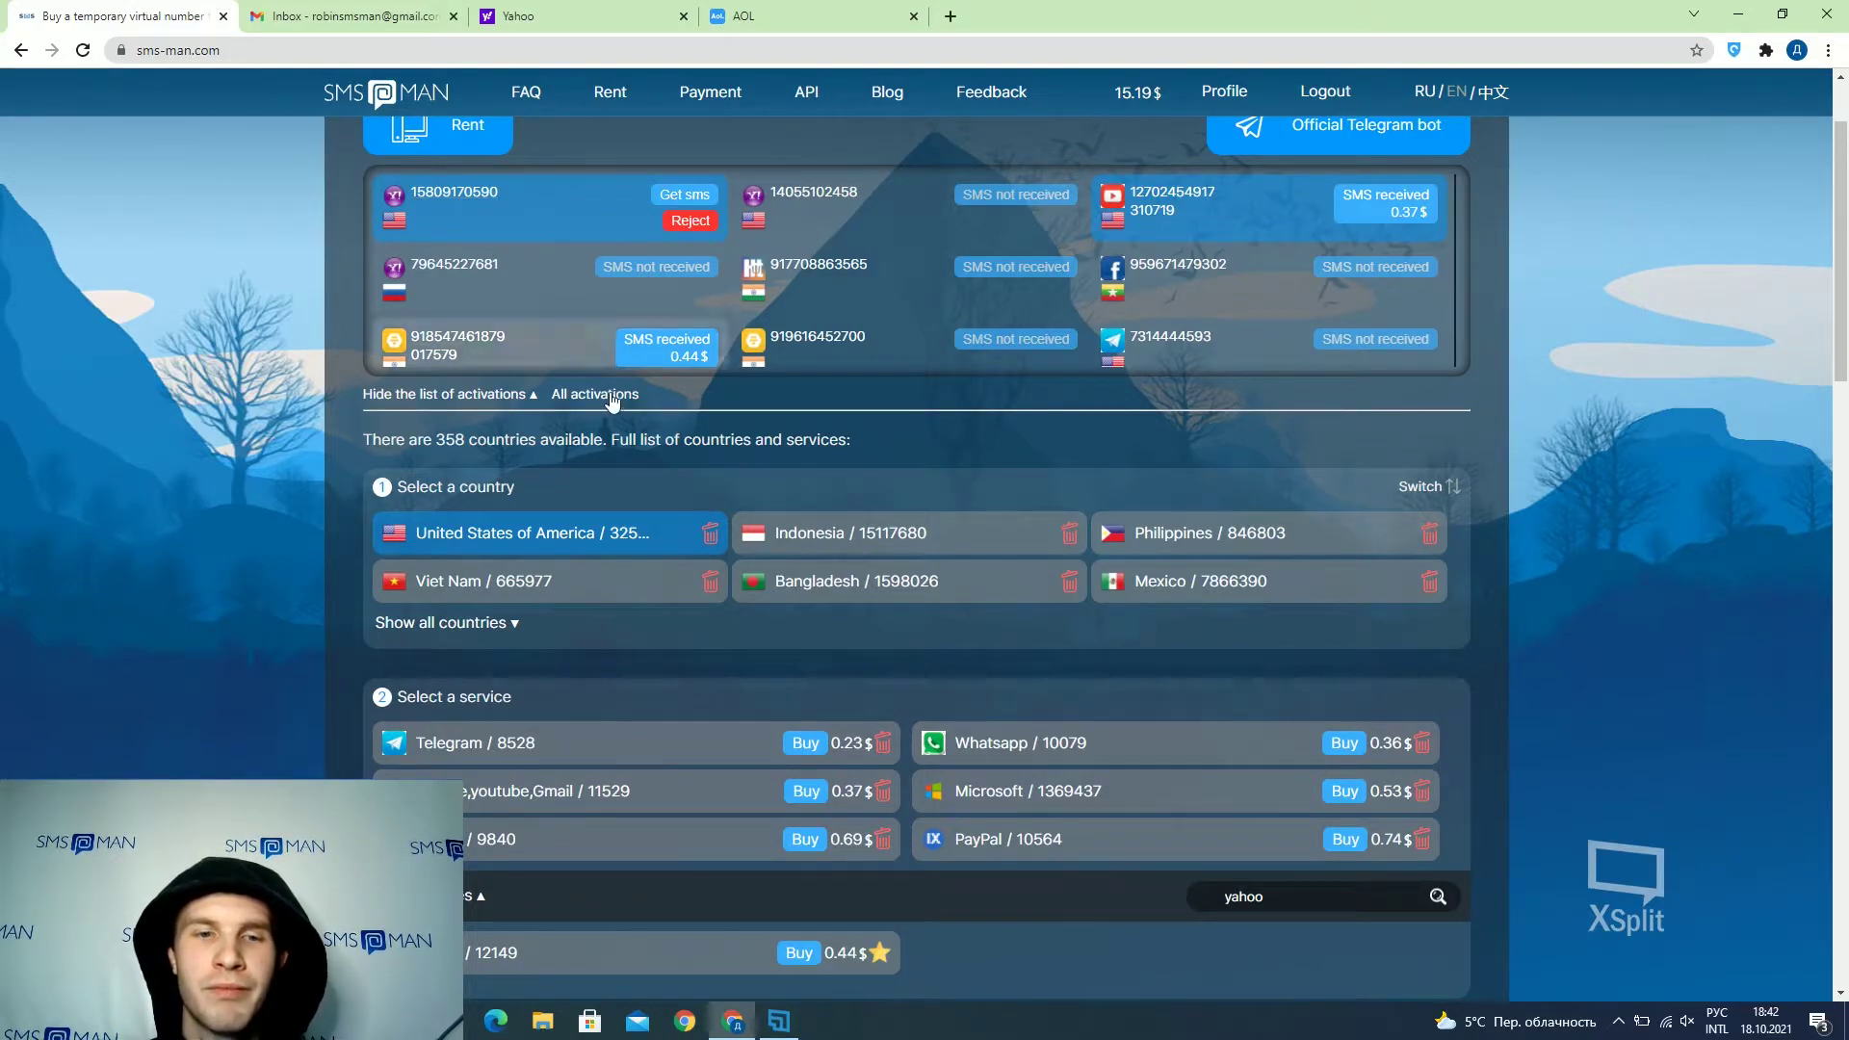
scroll(867, 462, "down", 1)
- Clear the 'yahoo' service search in SMS-Man, then return to AOL's phone number field
double_click(1178, 706)
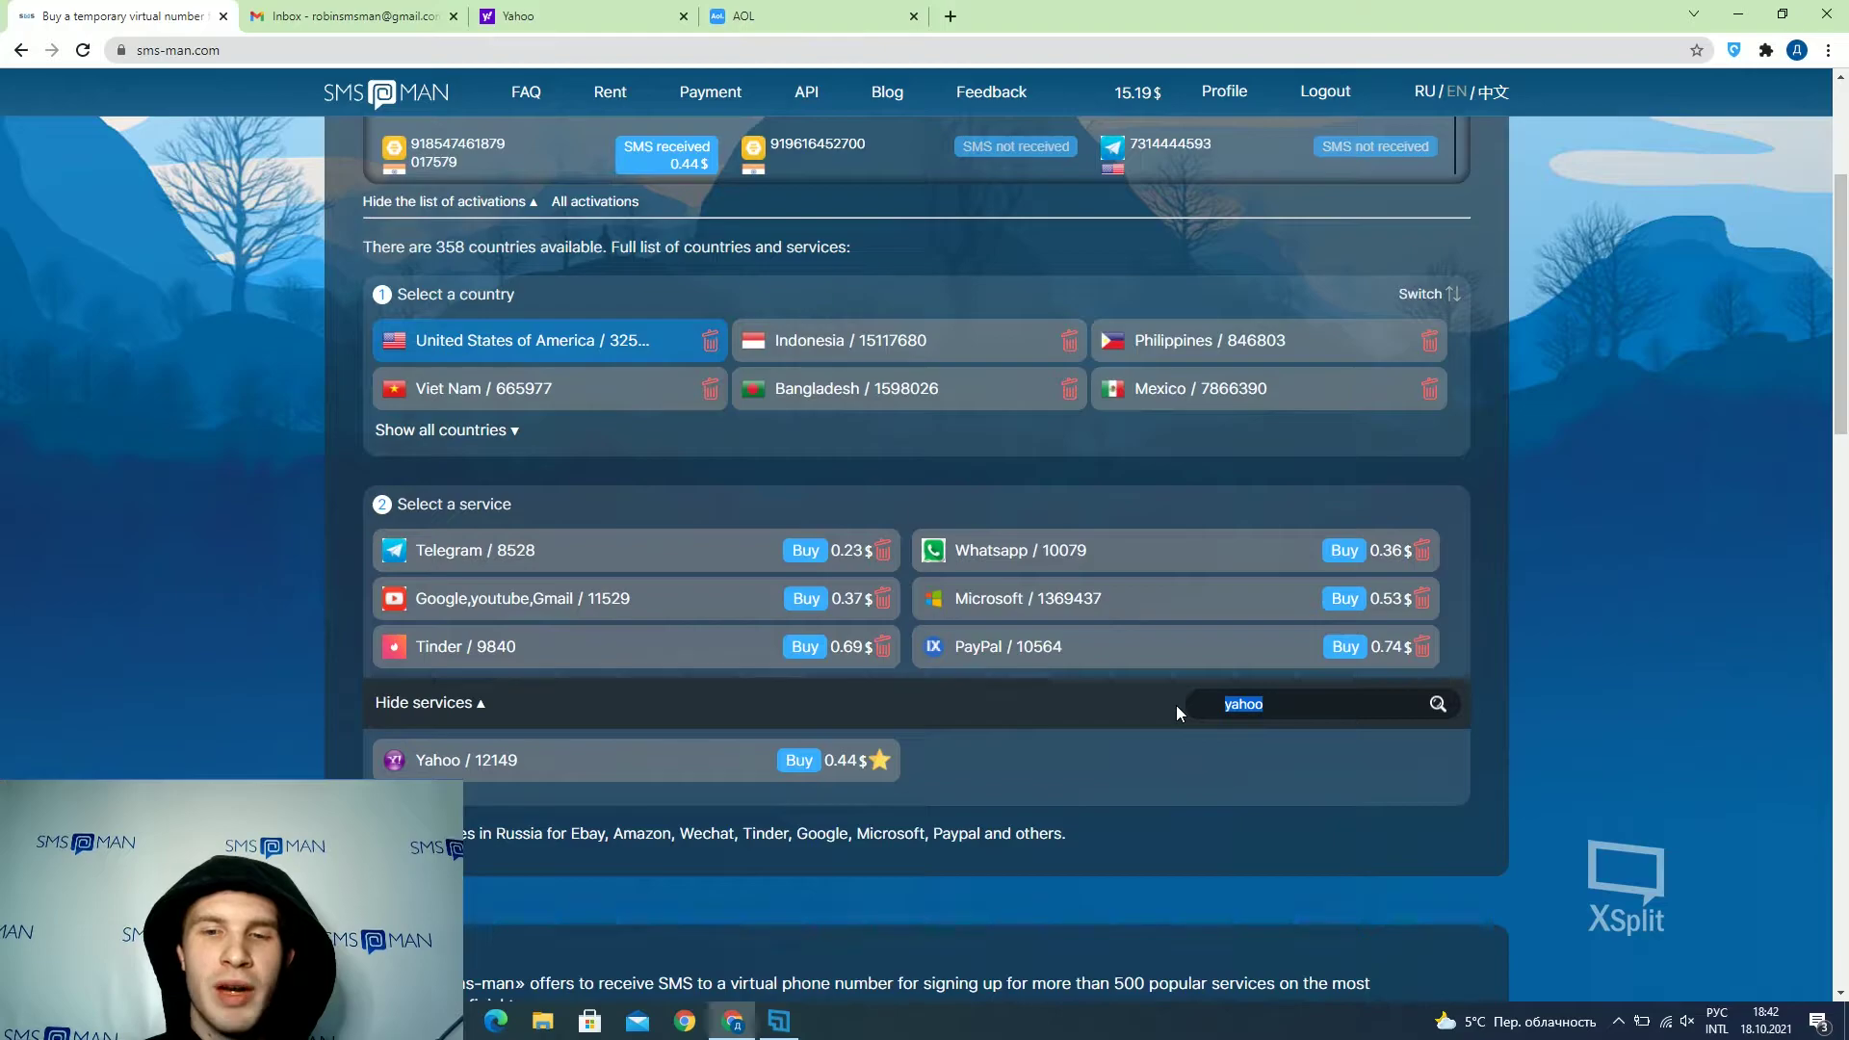
key("BackSpace")
type("aol")
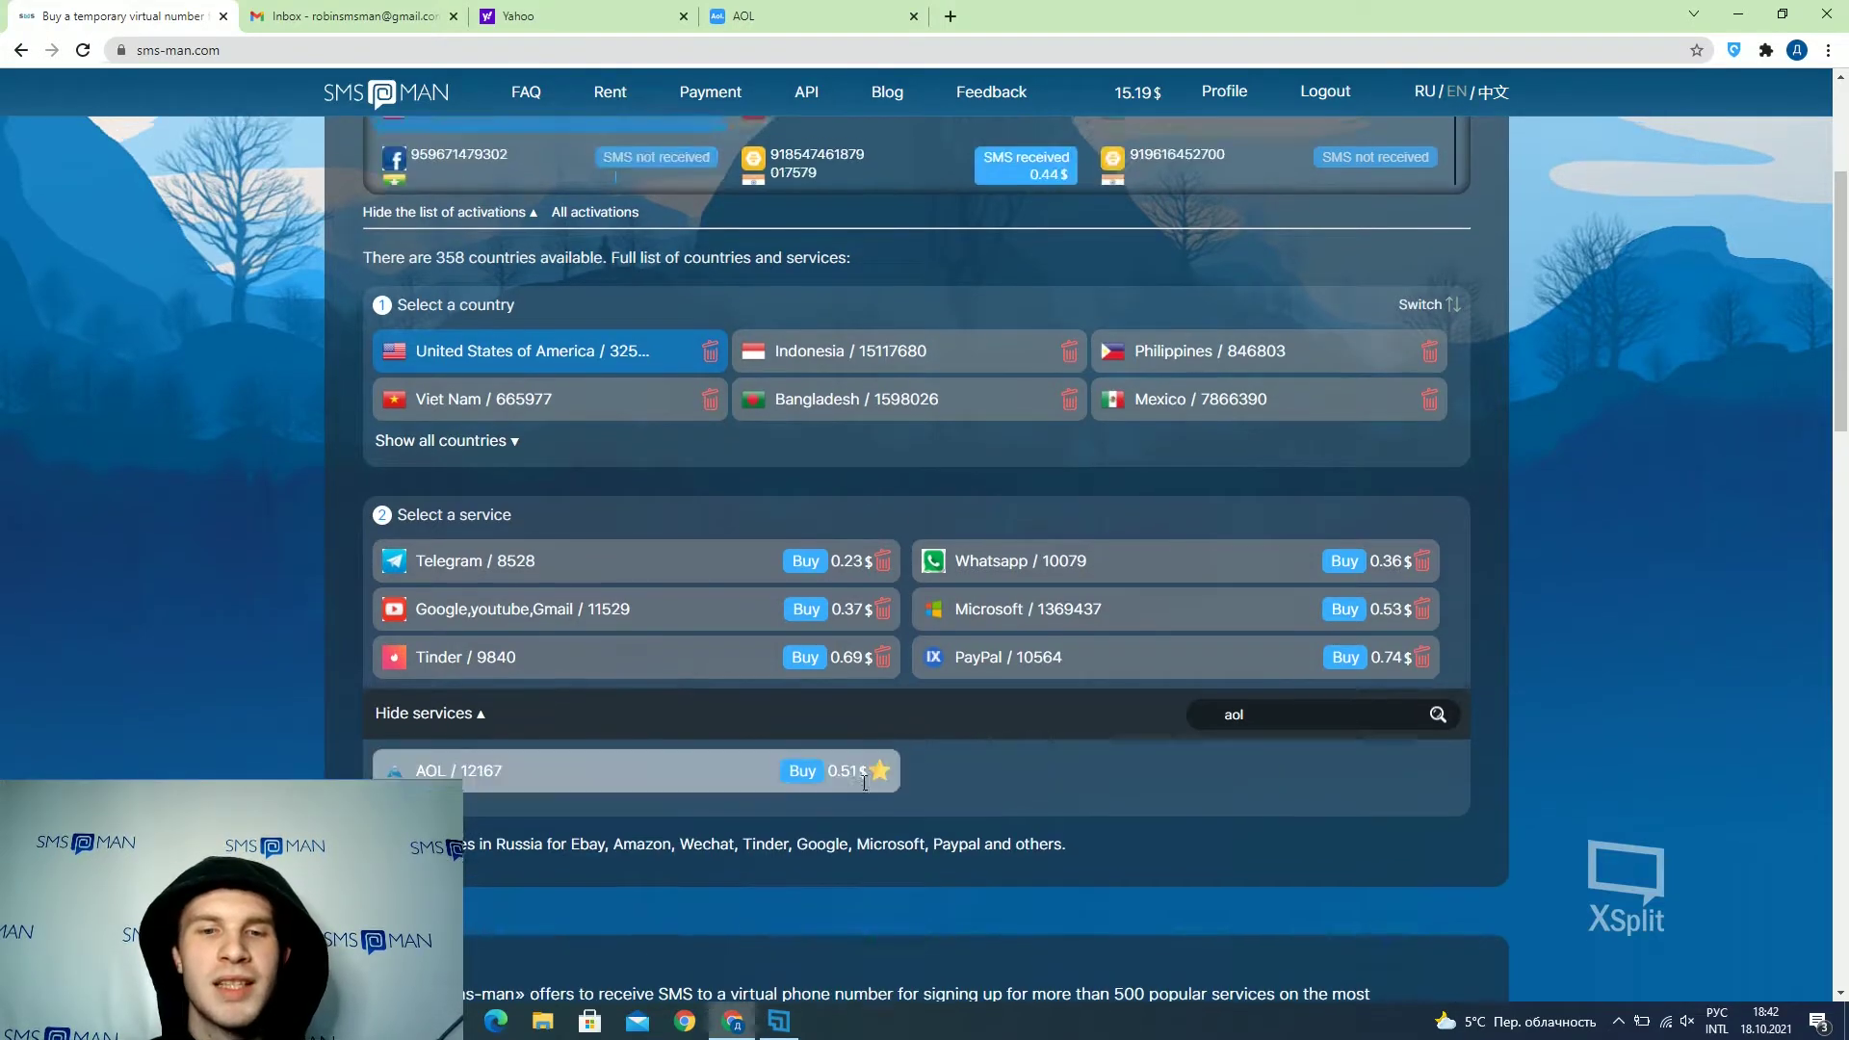
scroll(913, 751, "up", 1)
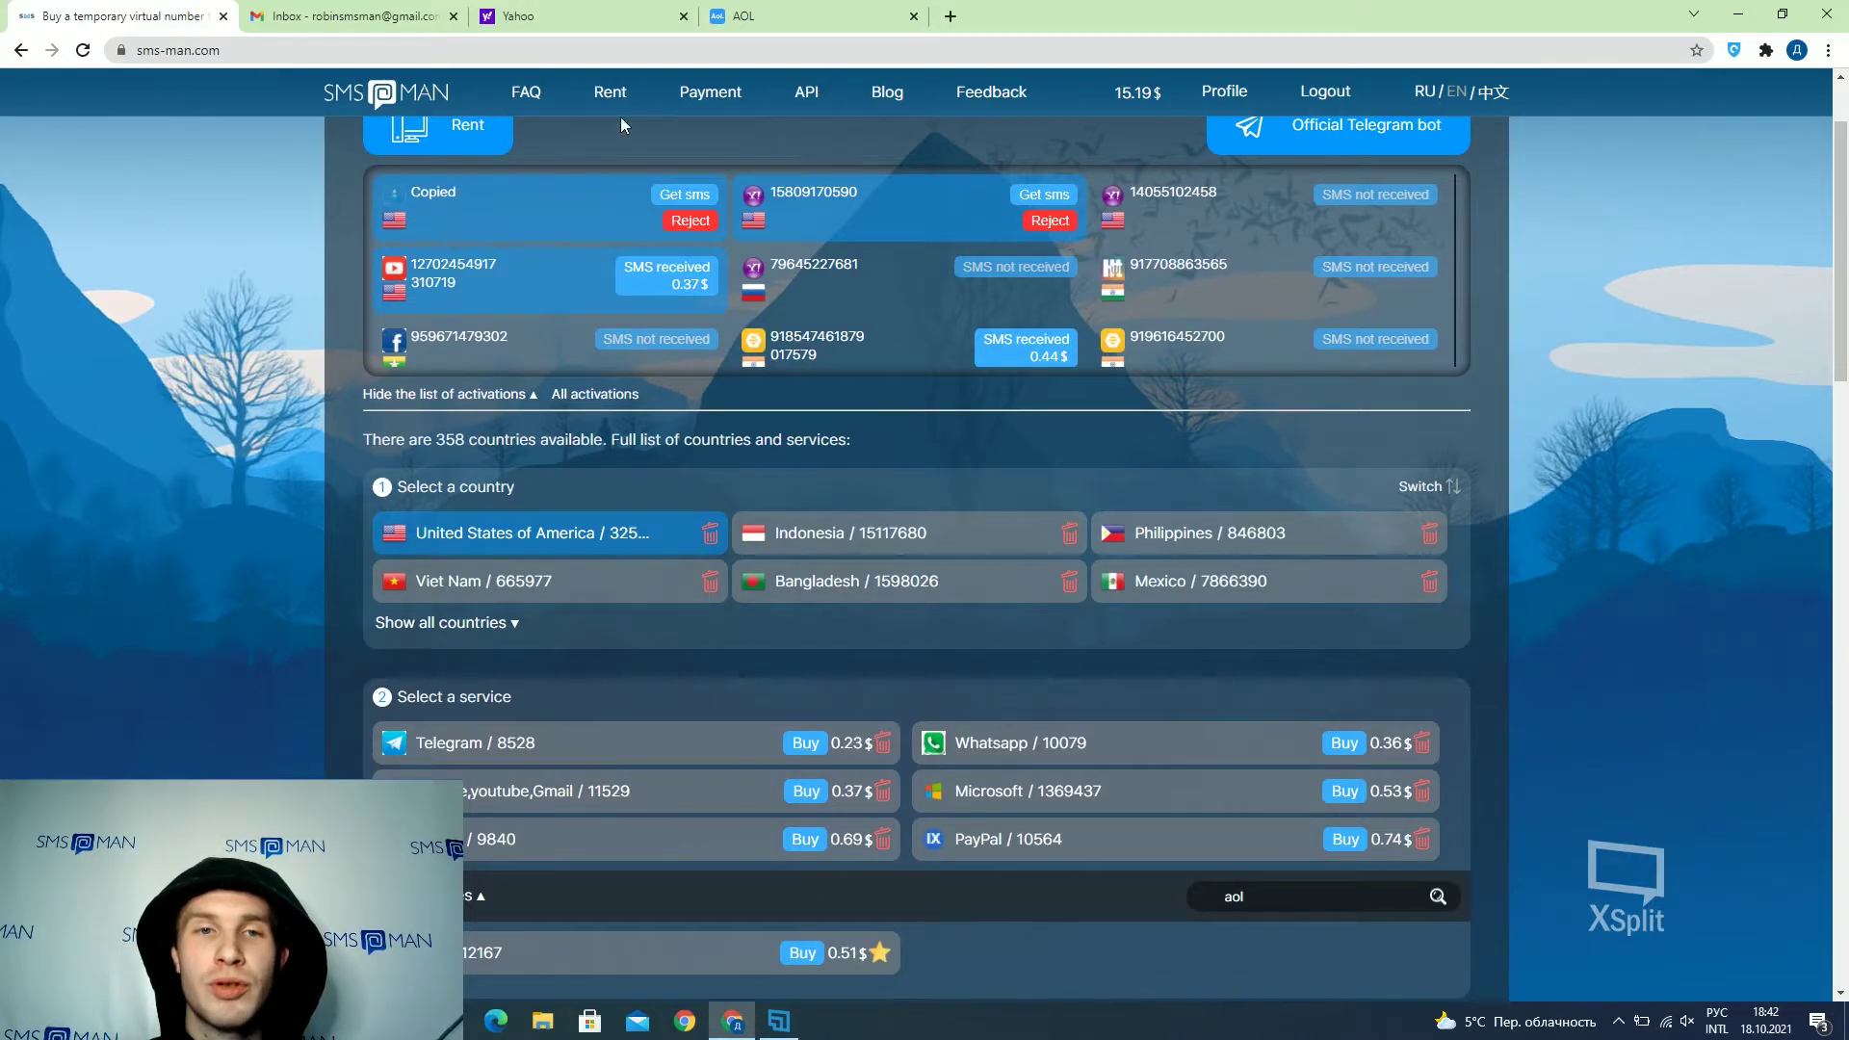
left_click(736, 20)
left_click(875, 362)
key("ctrl+v")
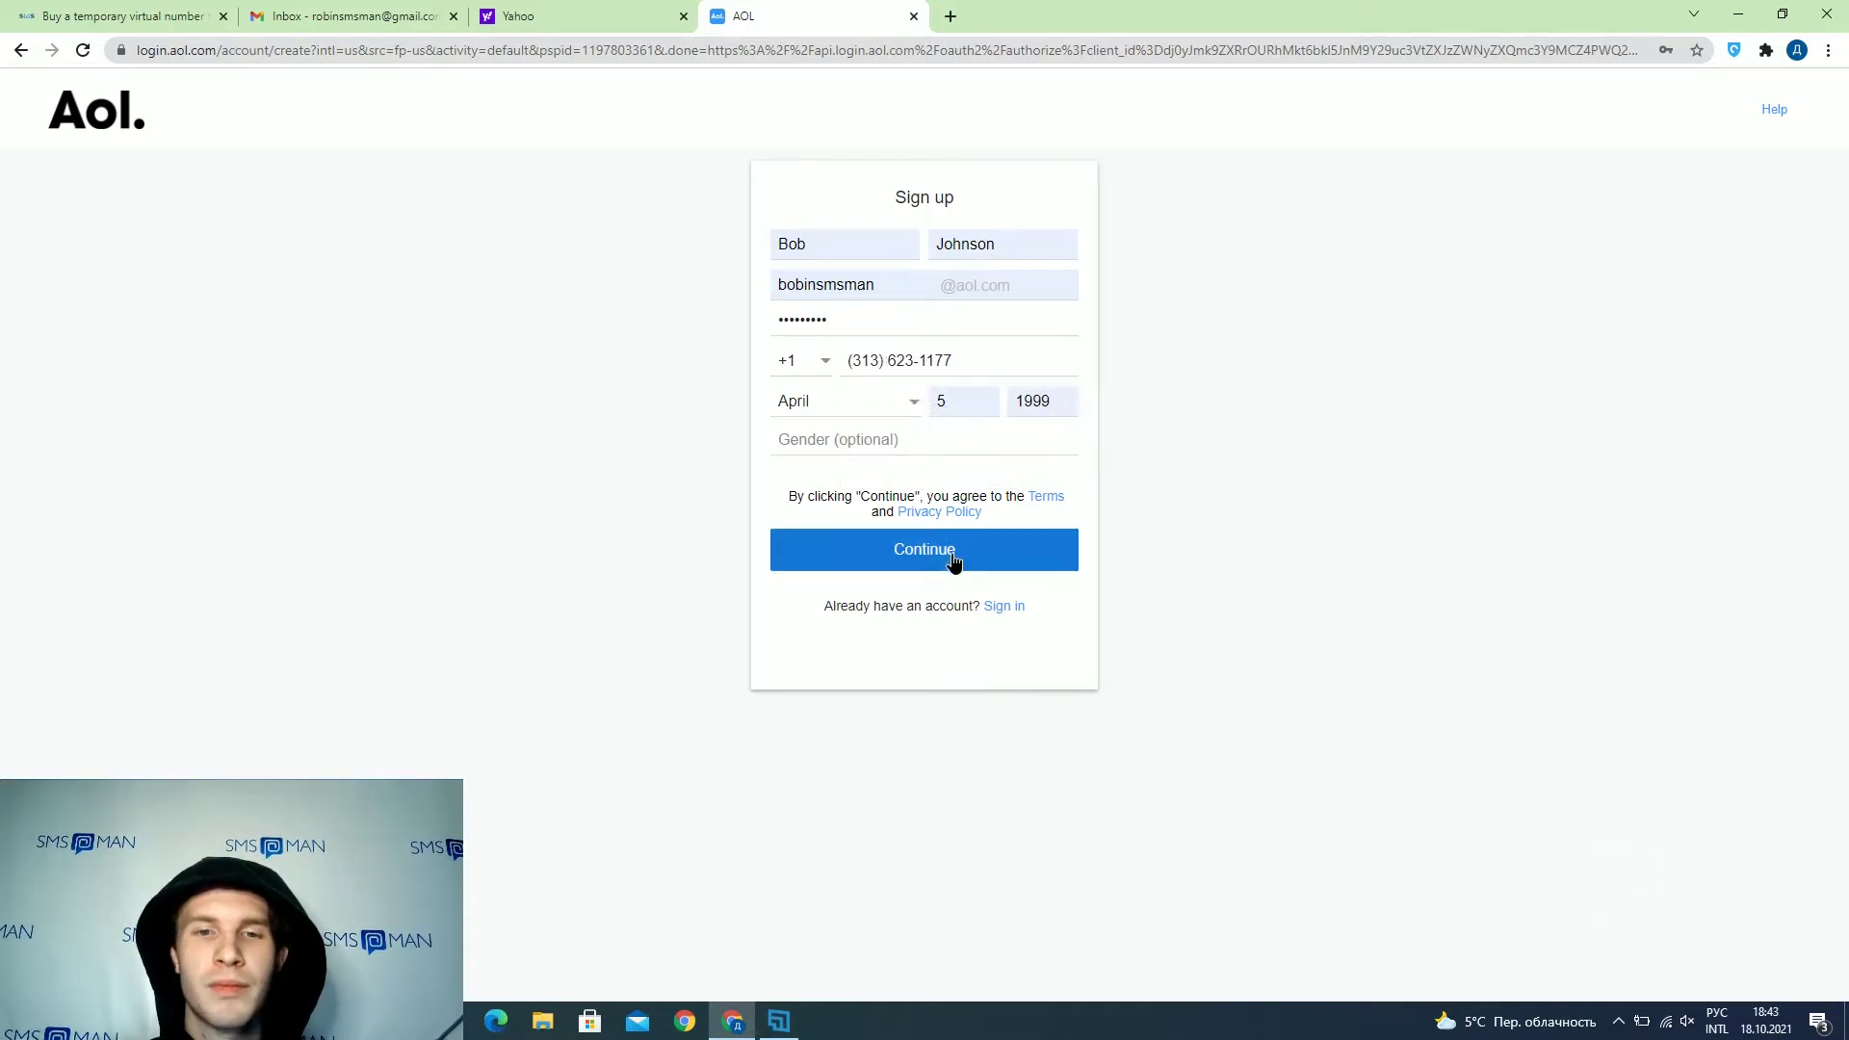
left_click(953, 558)
left_click(870, 414)
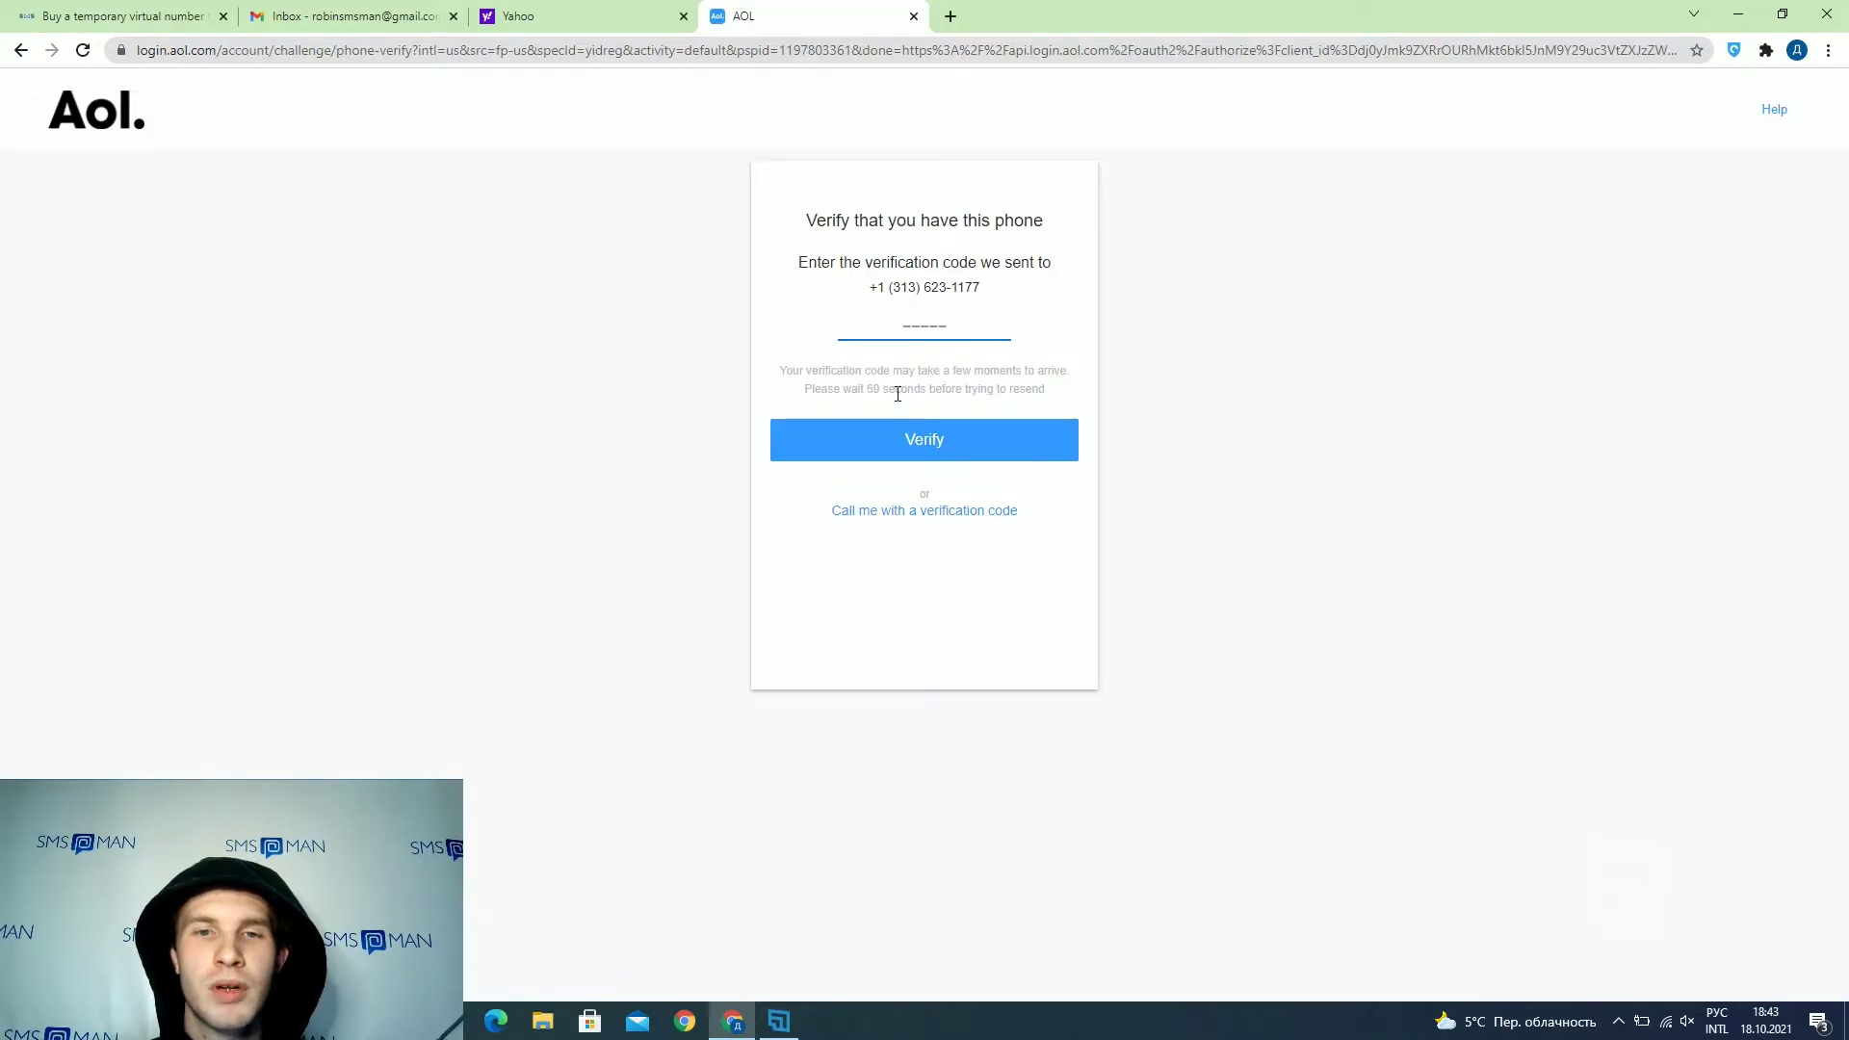
- Retrieve the texted code from SMS-Man, verify it in AOL, and finish sign-up
left_click(65, 14)
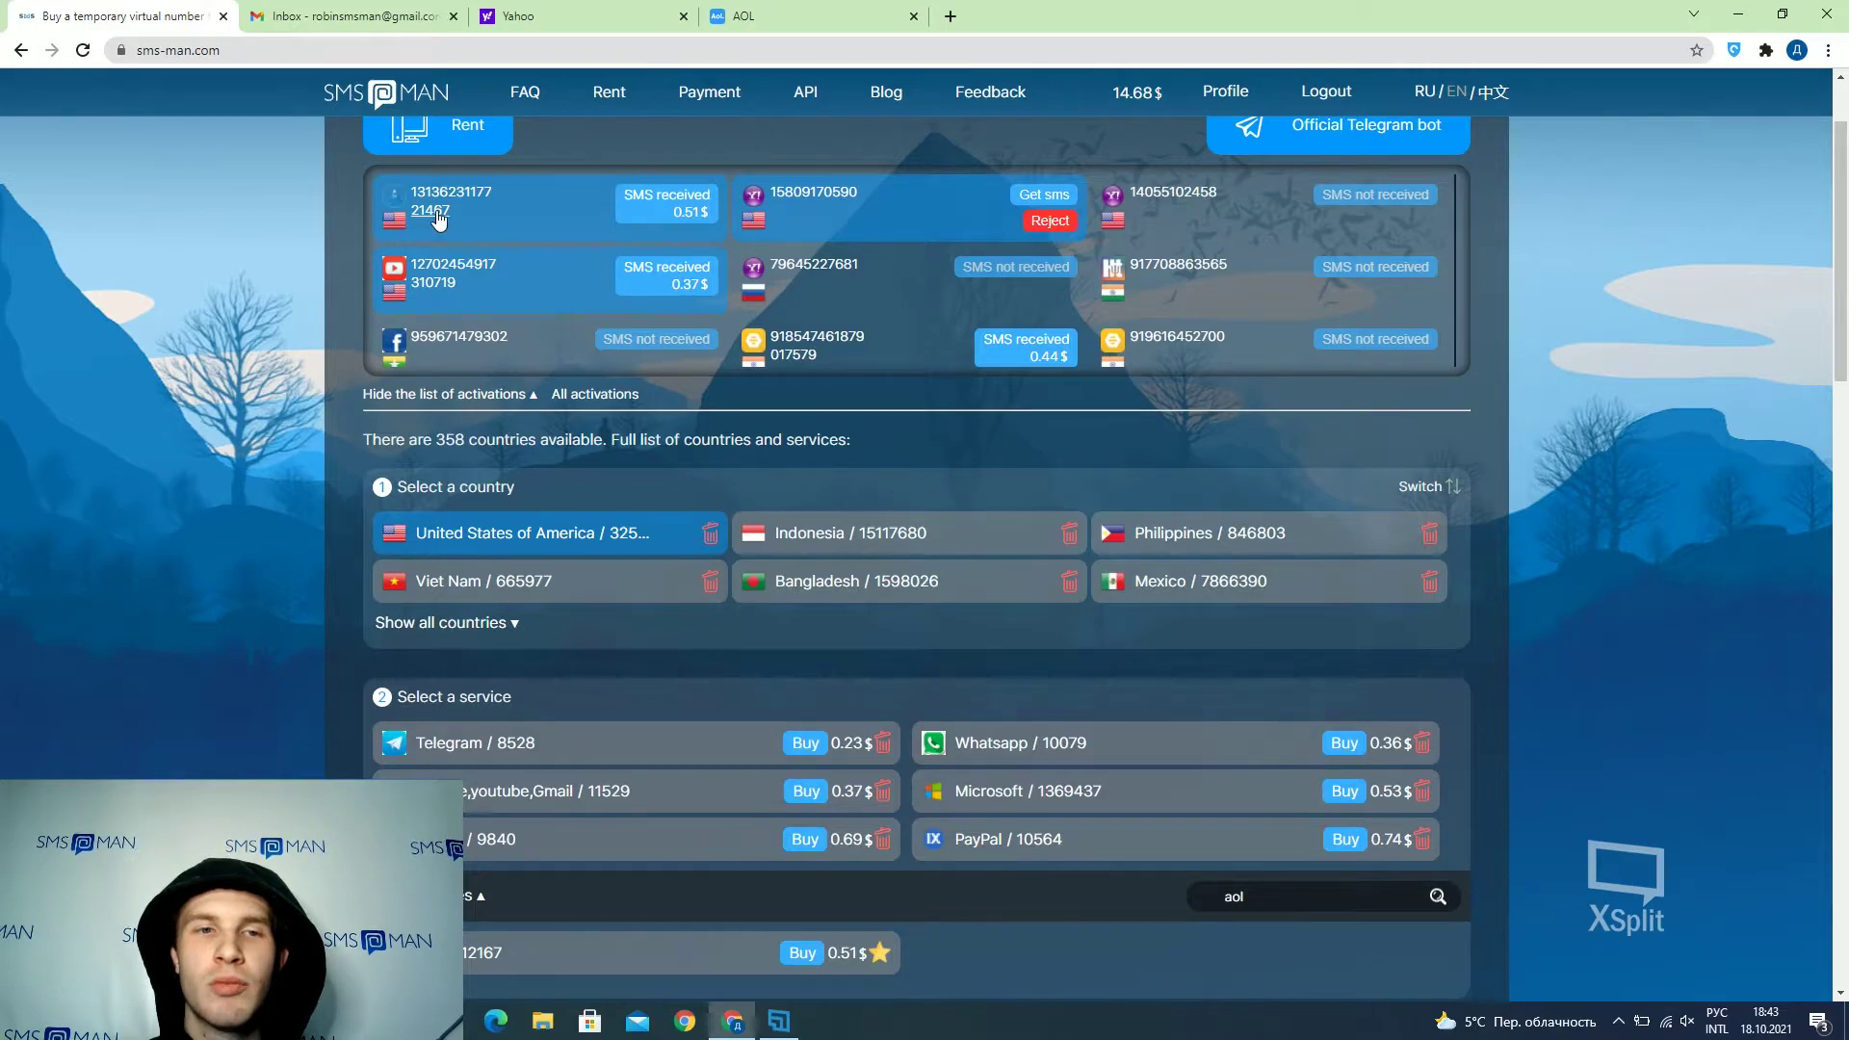
left_click(776, 23)
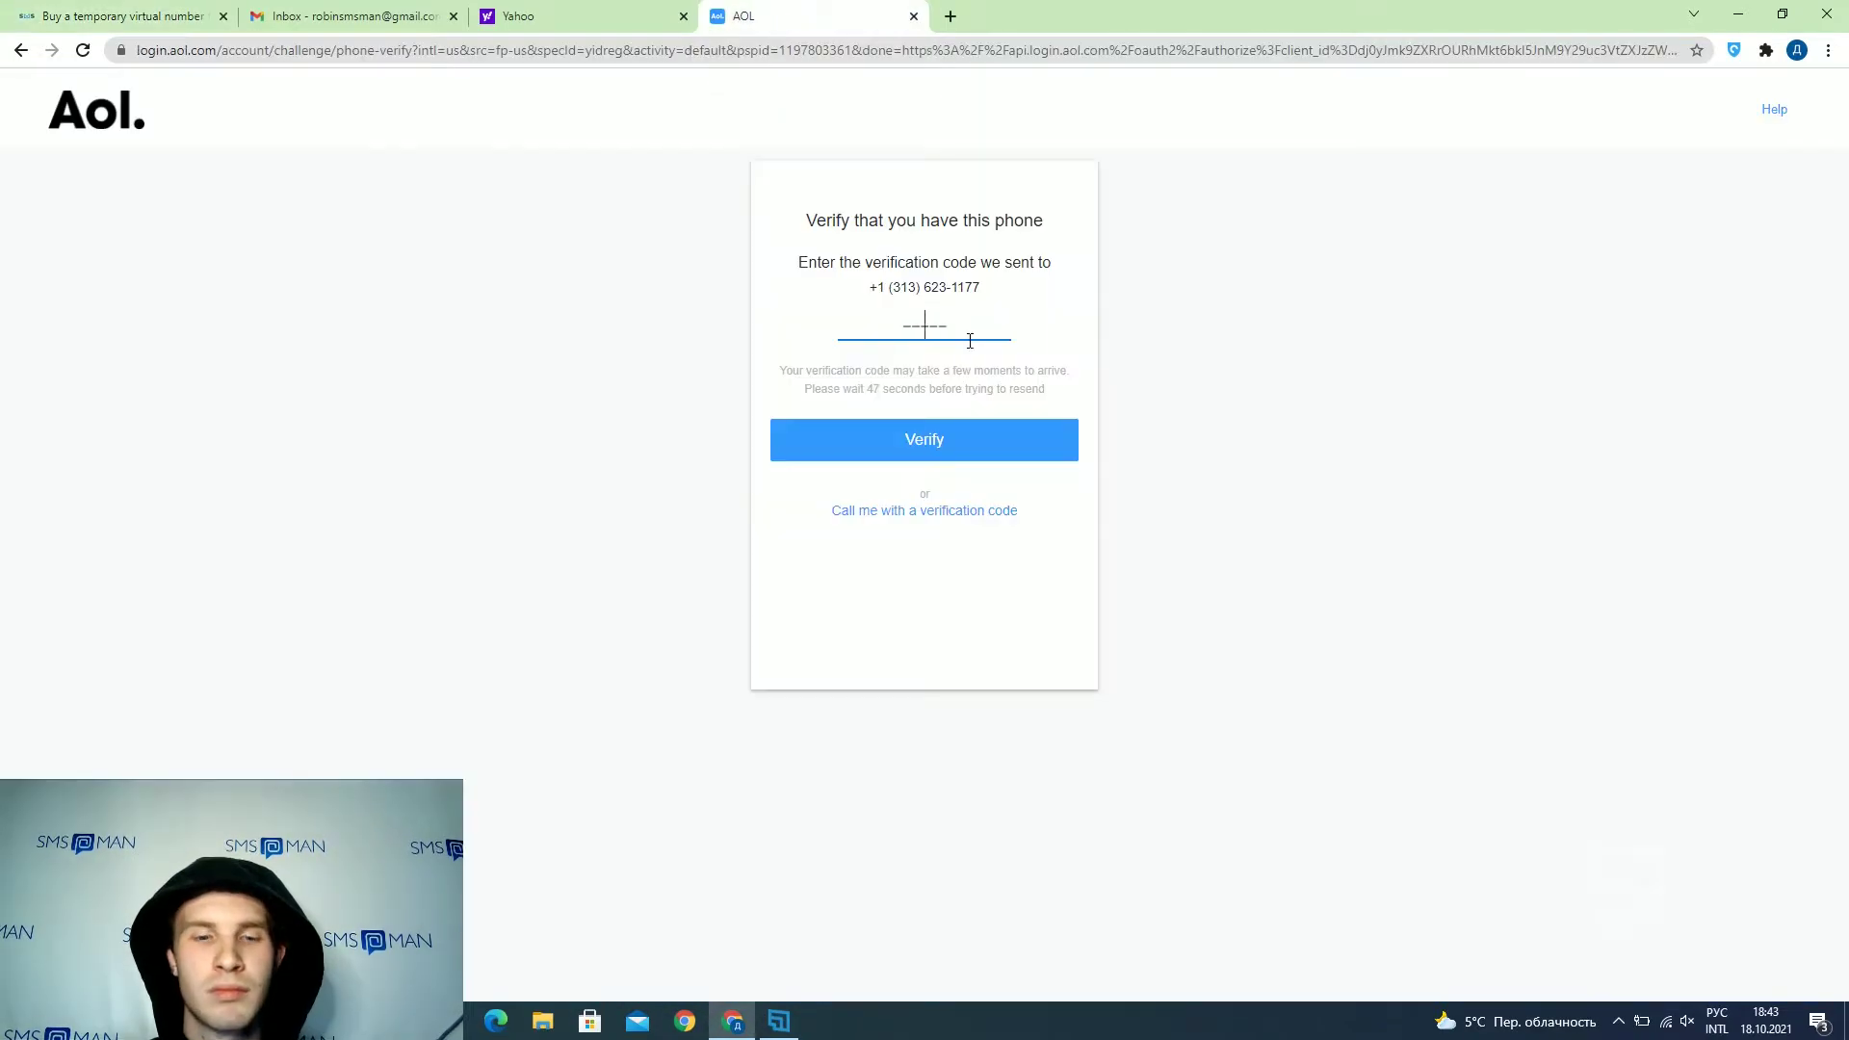
key("Return")
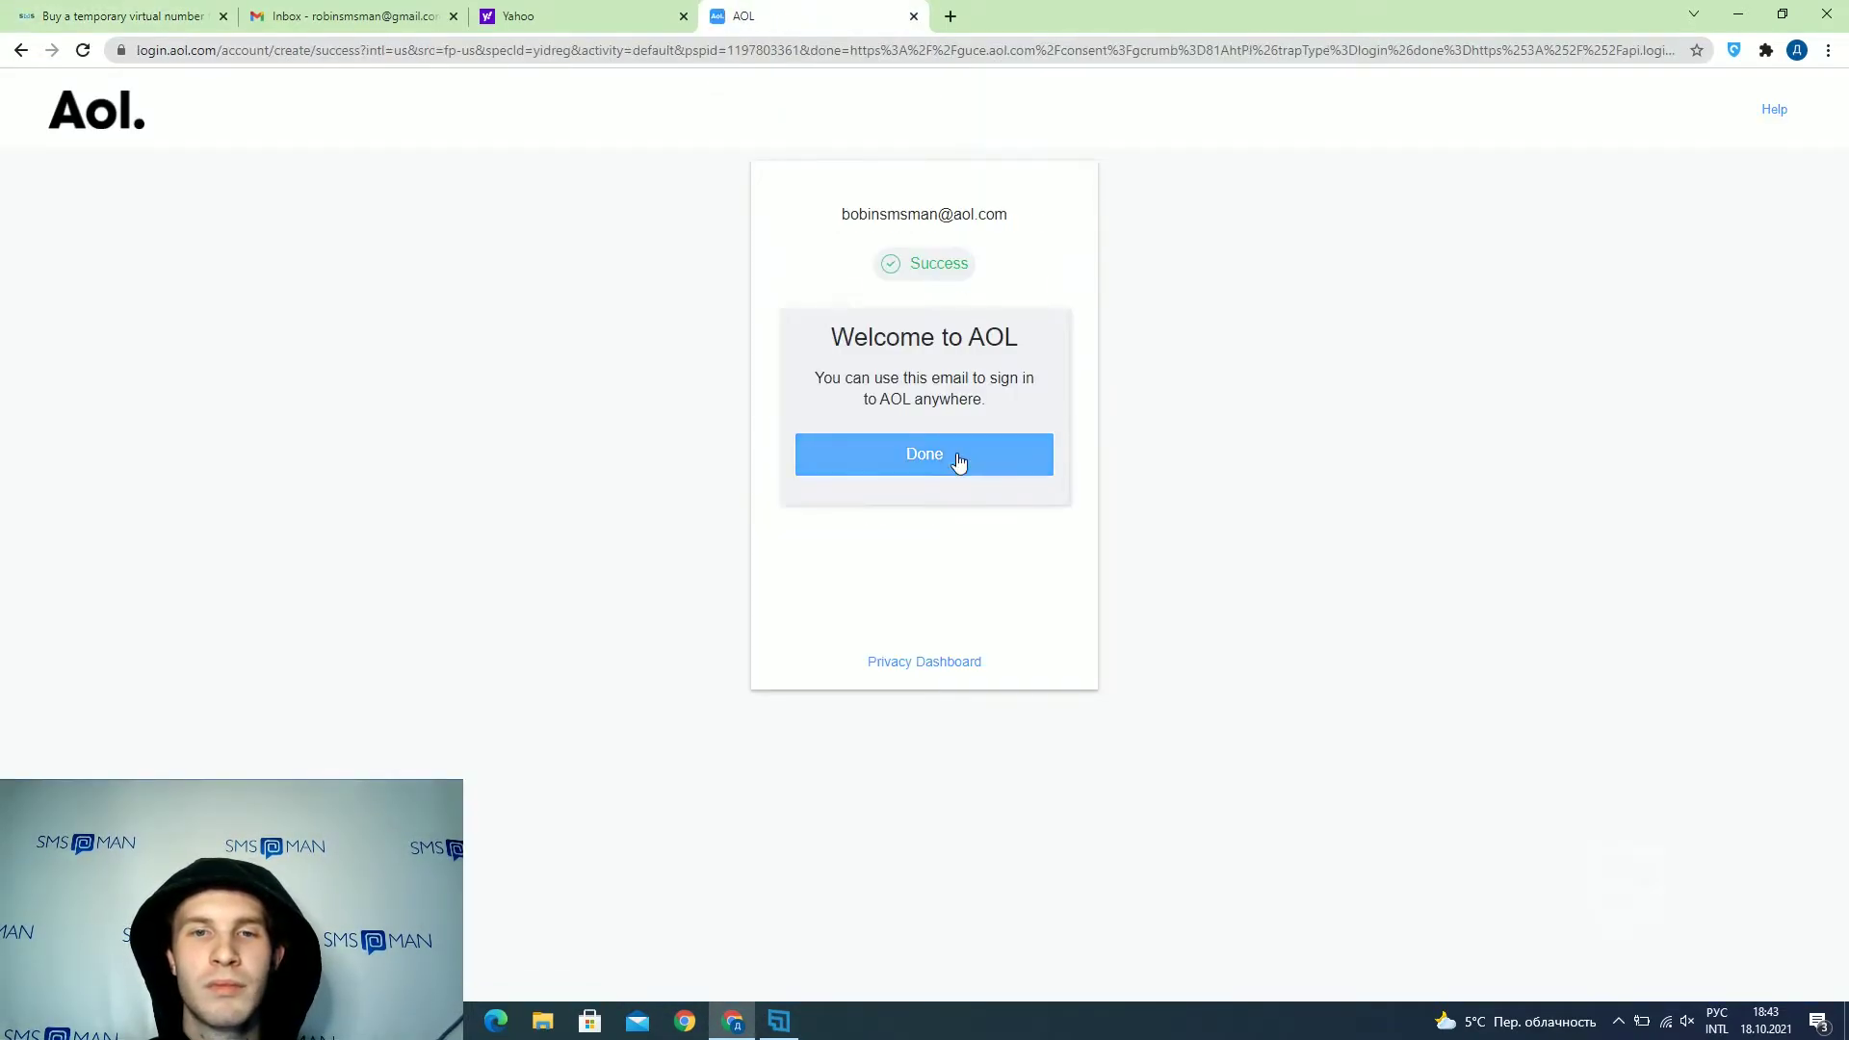
left_click(957, 459)
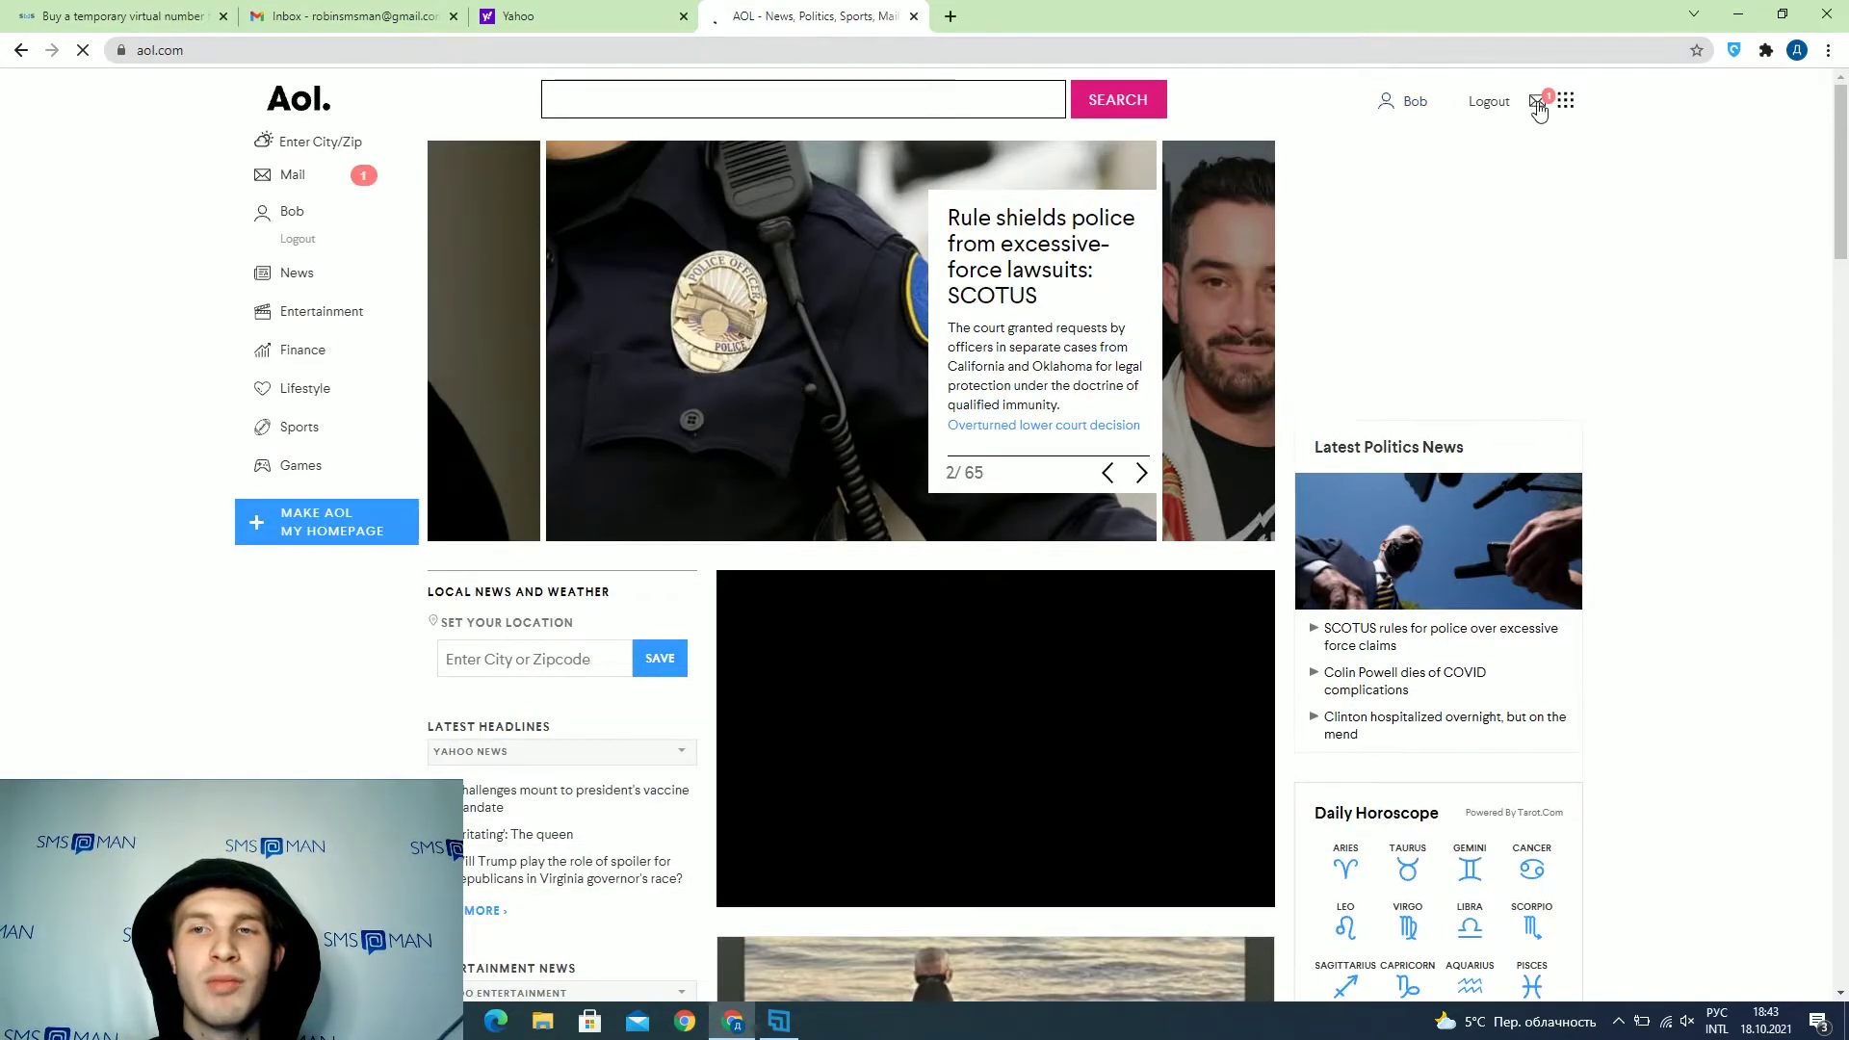
- Get past the Welcome to AOL Mail dialog into the new inbox, then go back to SMS-Man
left_click(1538, 100)
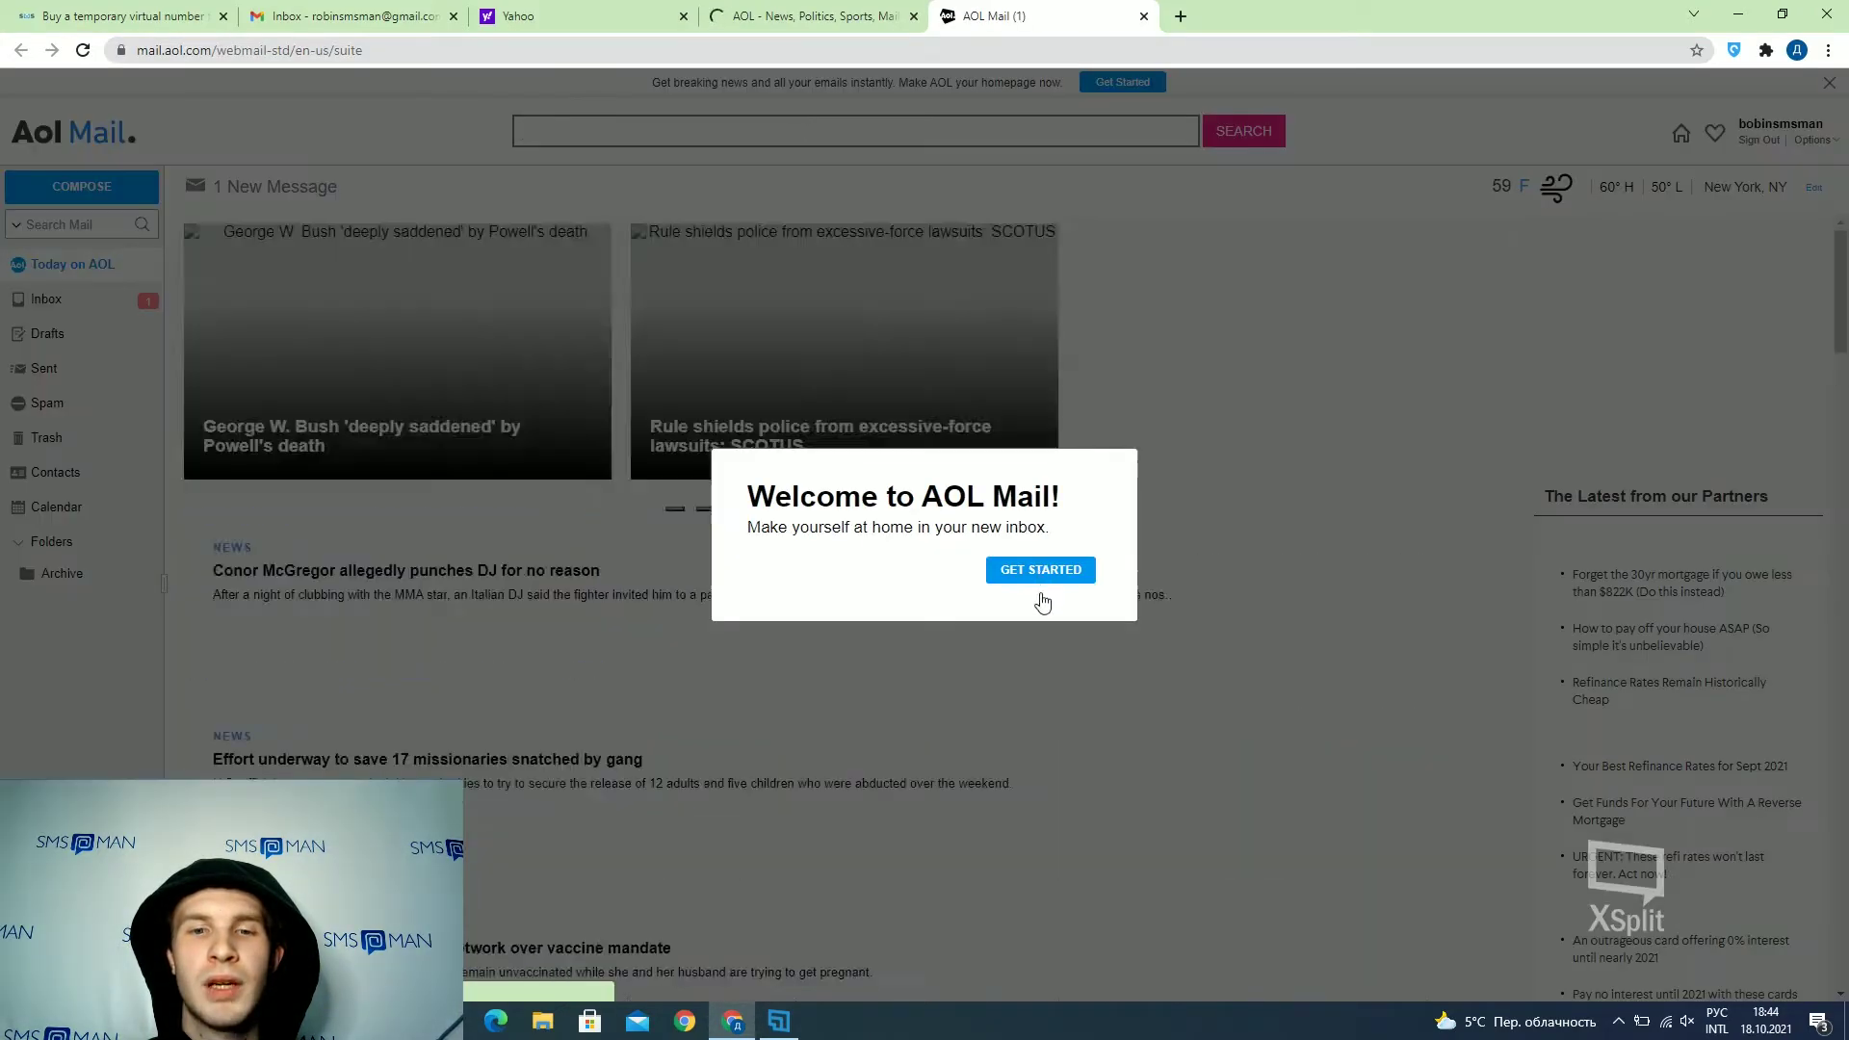
left_click(1040, 575)
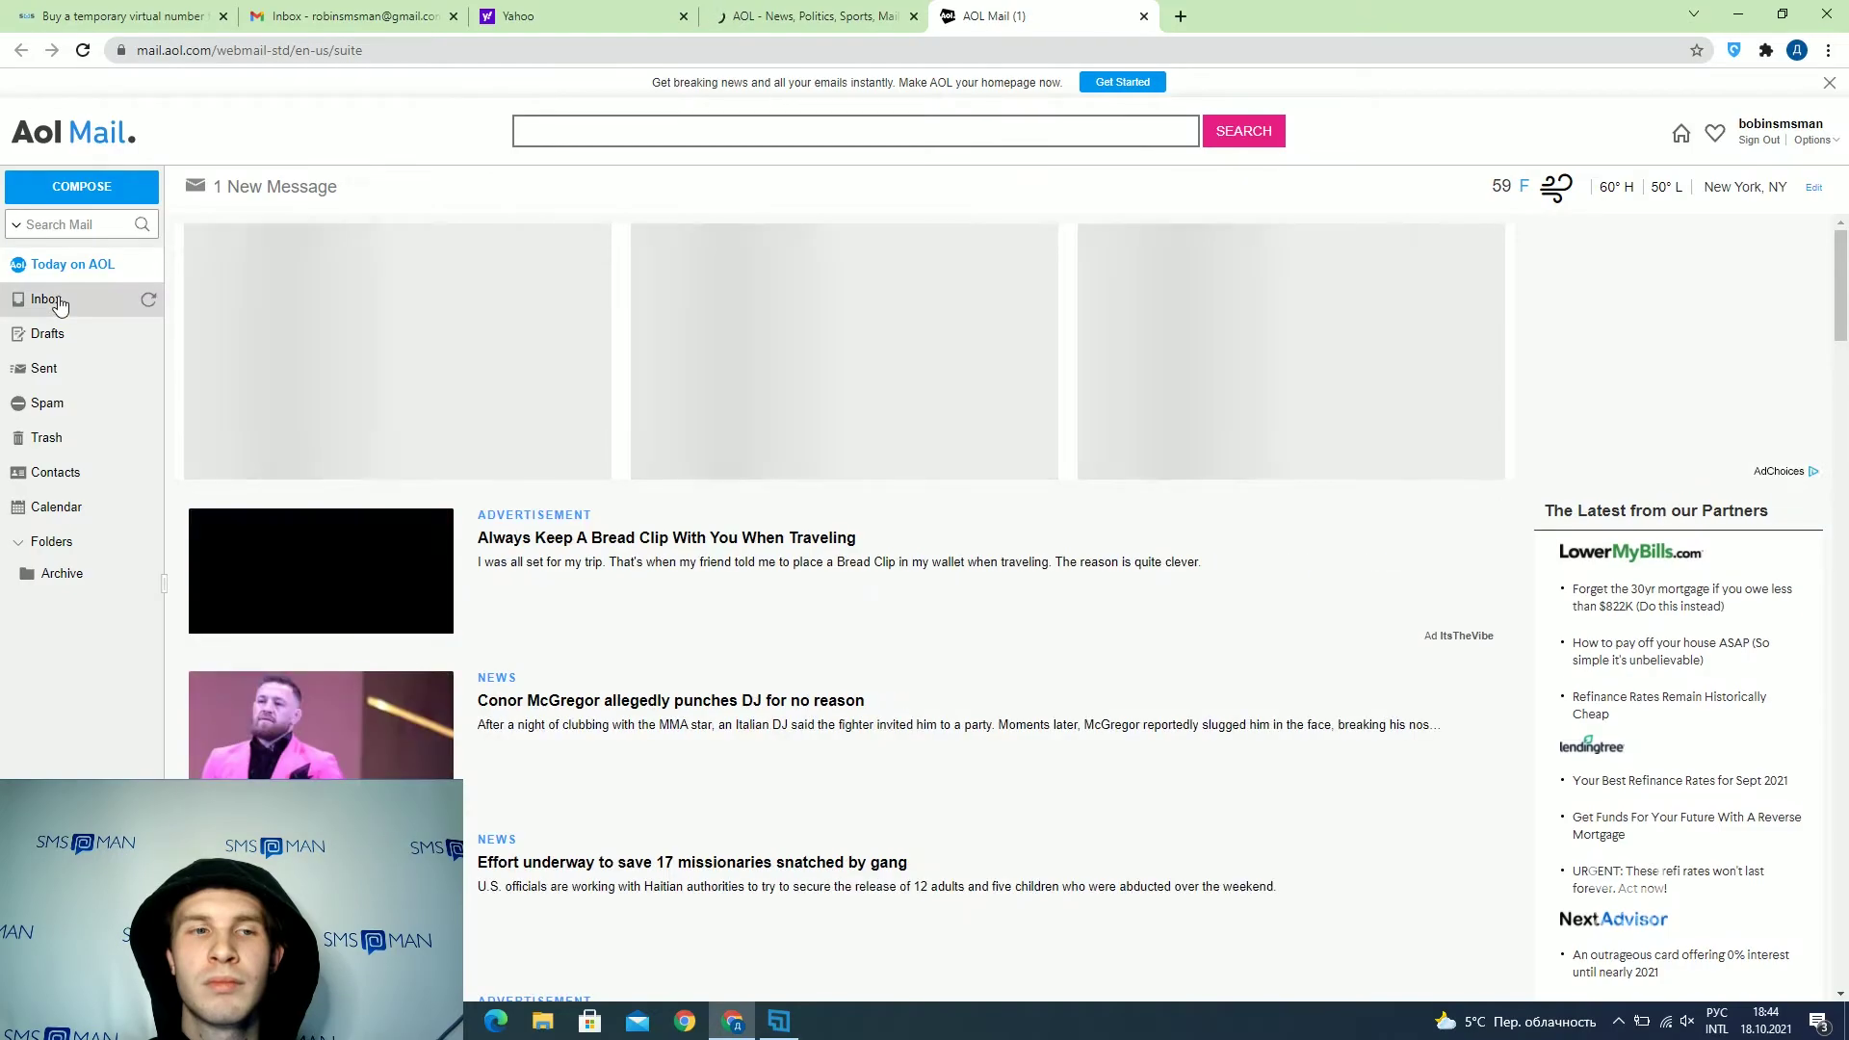
left_click(58, 305)
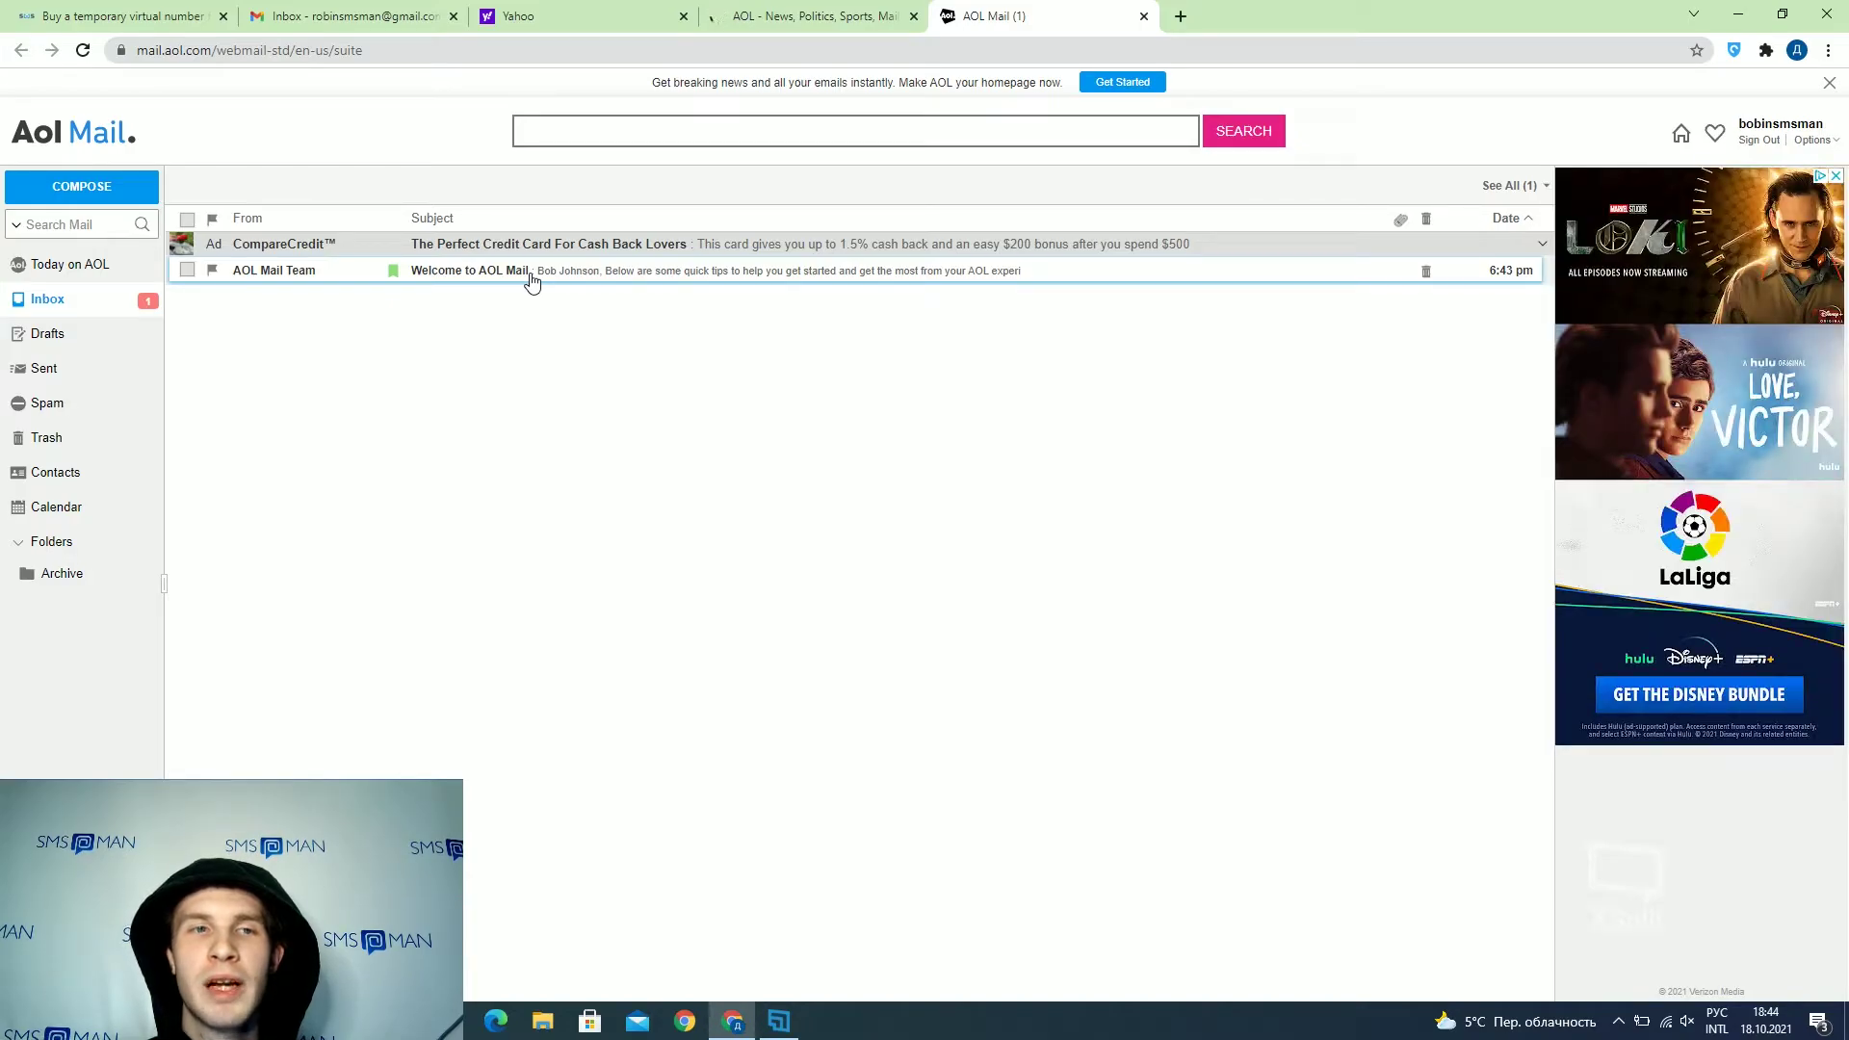
left_click(195, 16)
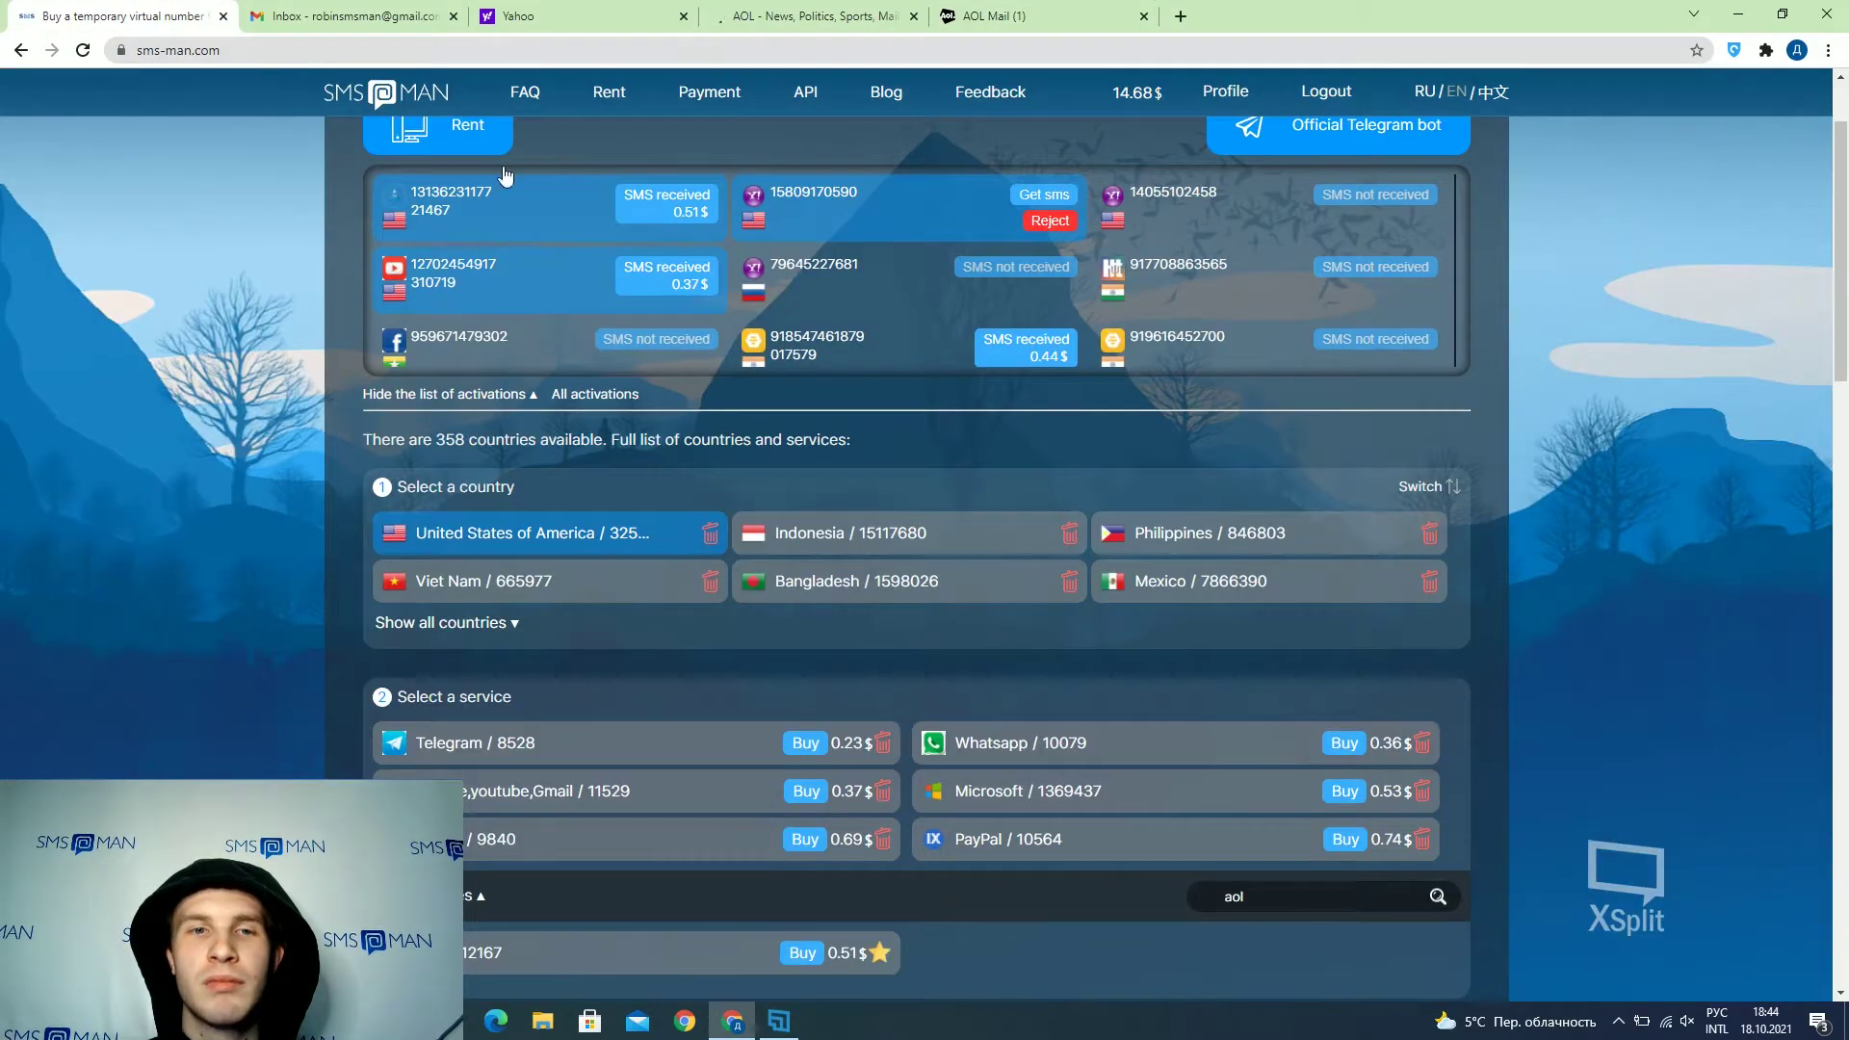
- Request the SMS again for the pending Yahoo number in SMS-Man
left_click(1033, 204)
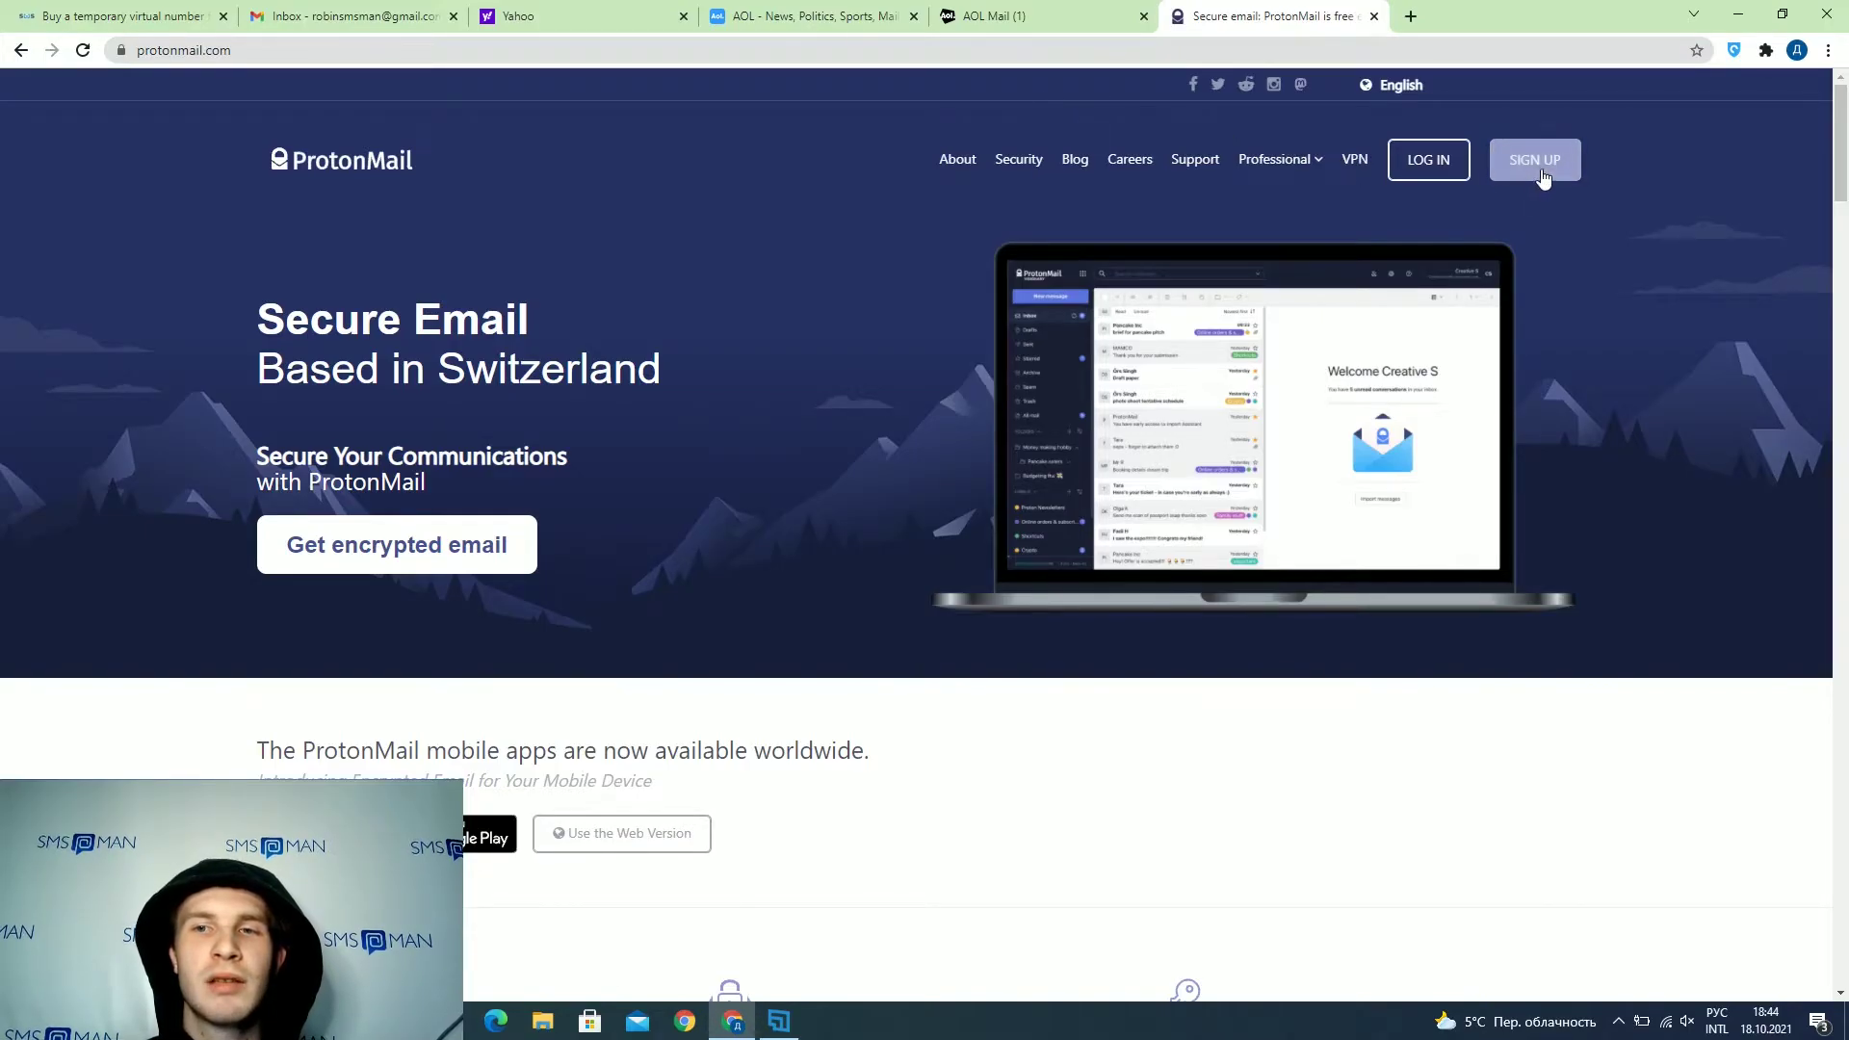
- Start a ProtonMail sign-up on the Free plan
left_click(1542, 171)
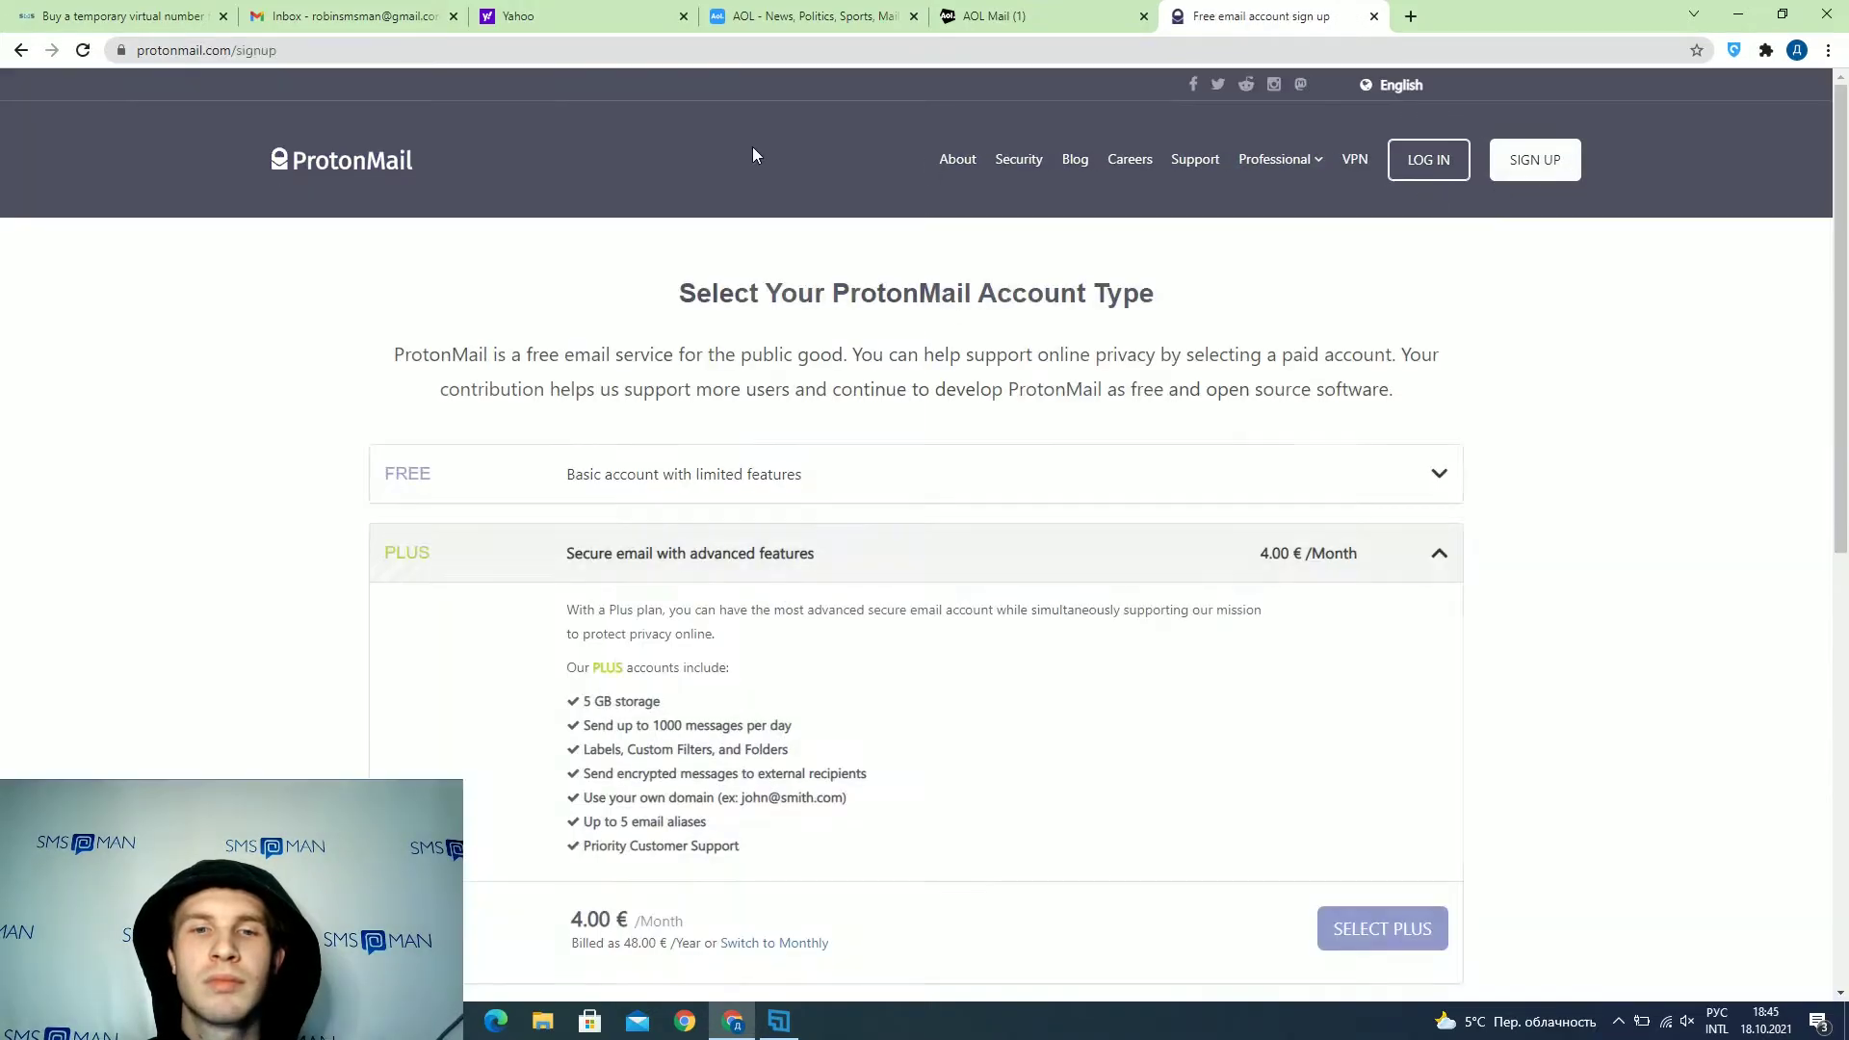
left_click(756, 459)
scroll(867, 549, "down", 1)
left_click(1366, 662)
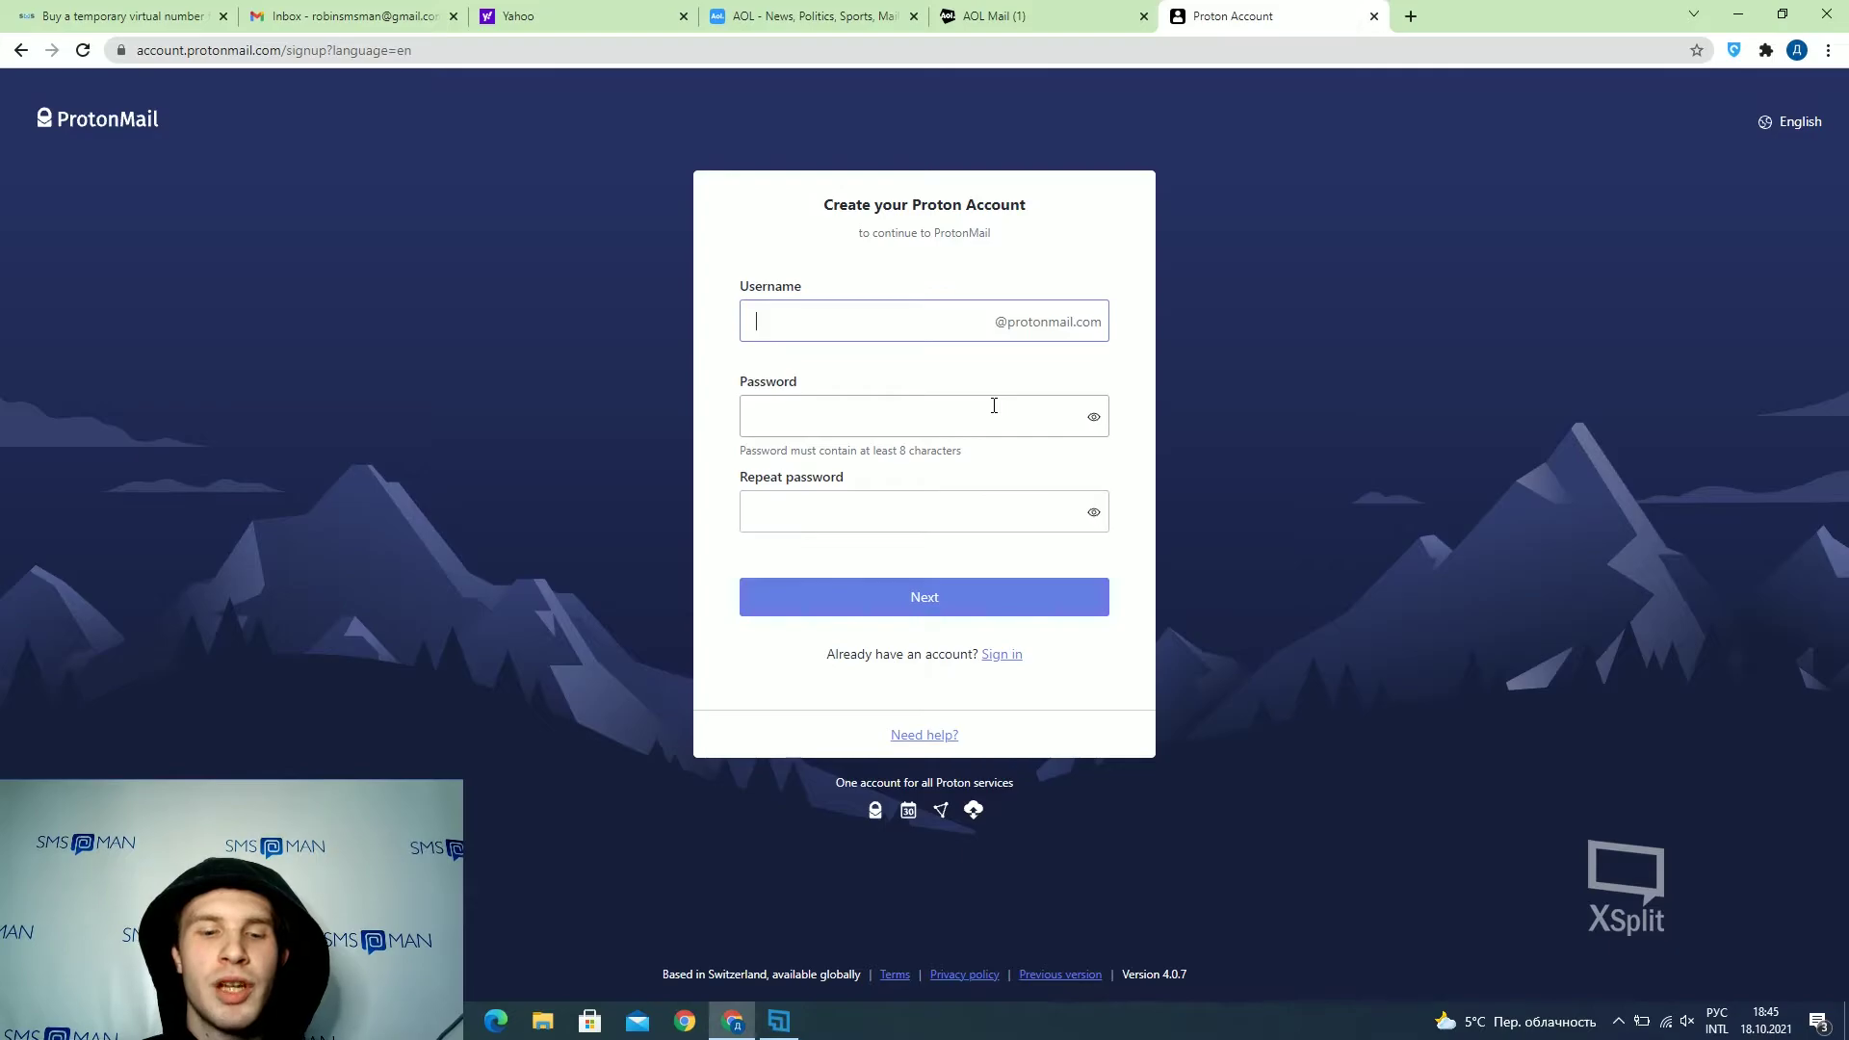
left_click(917, 419)
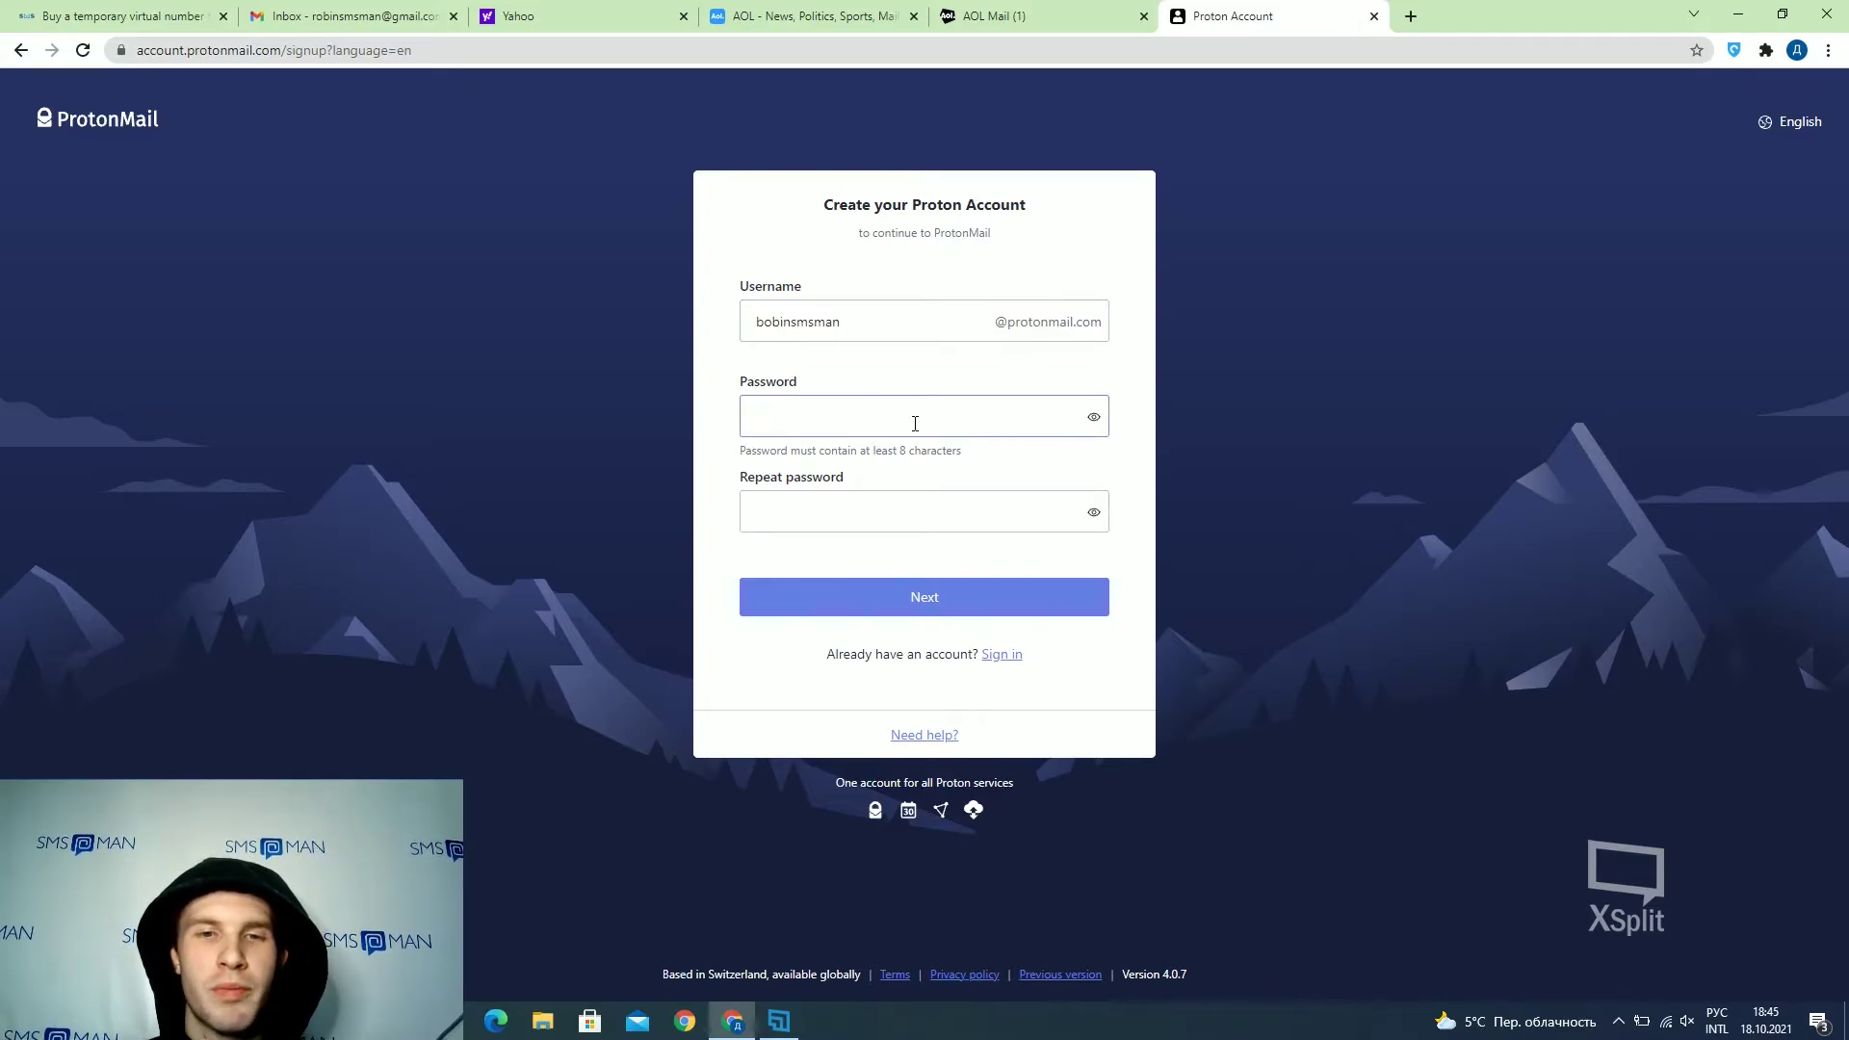
type("•••••••••")
left_click(893, 523)
type("•••••••••")
key("Return")
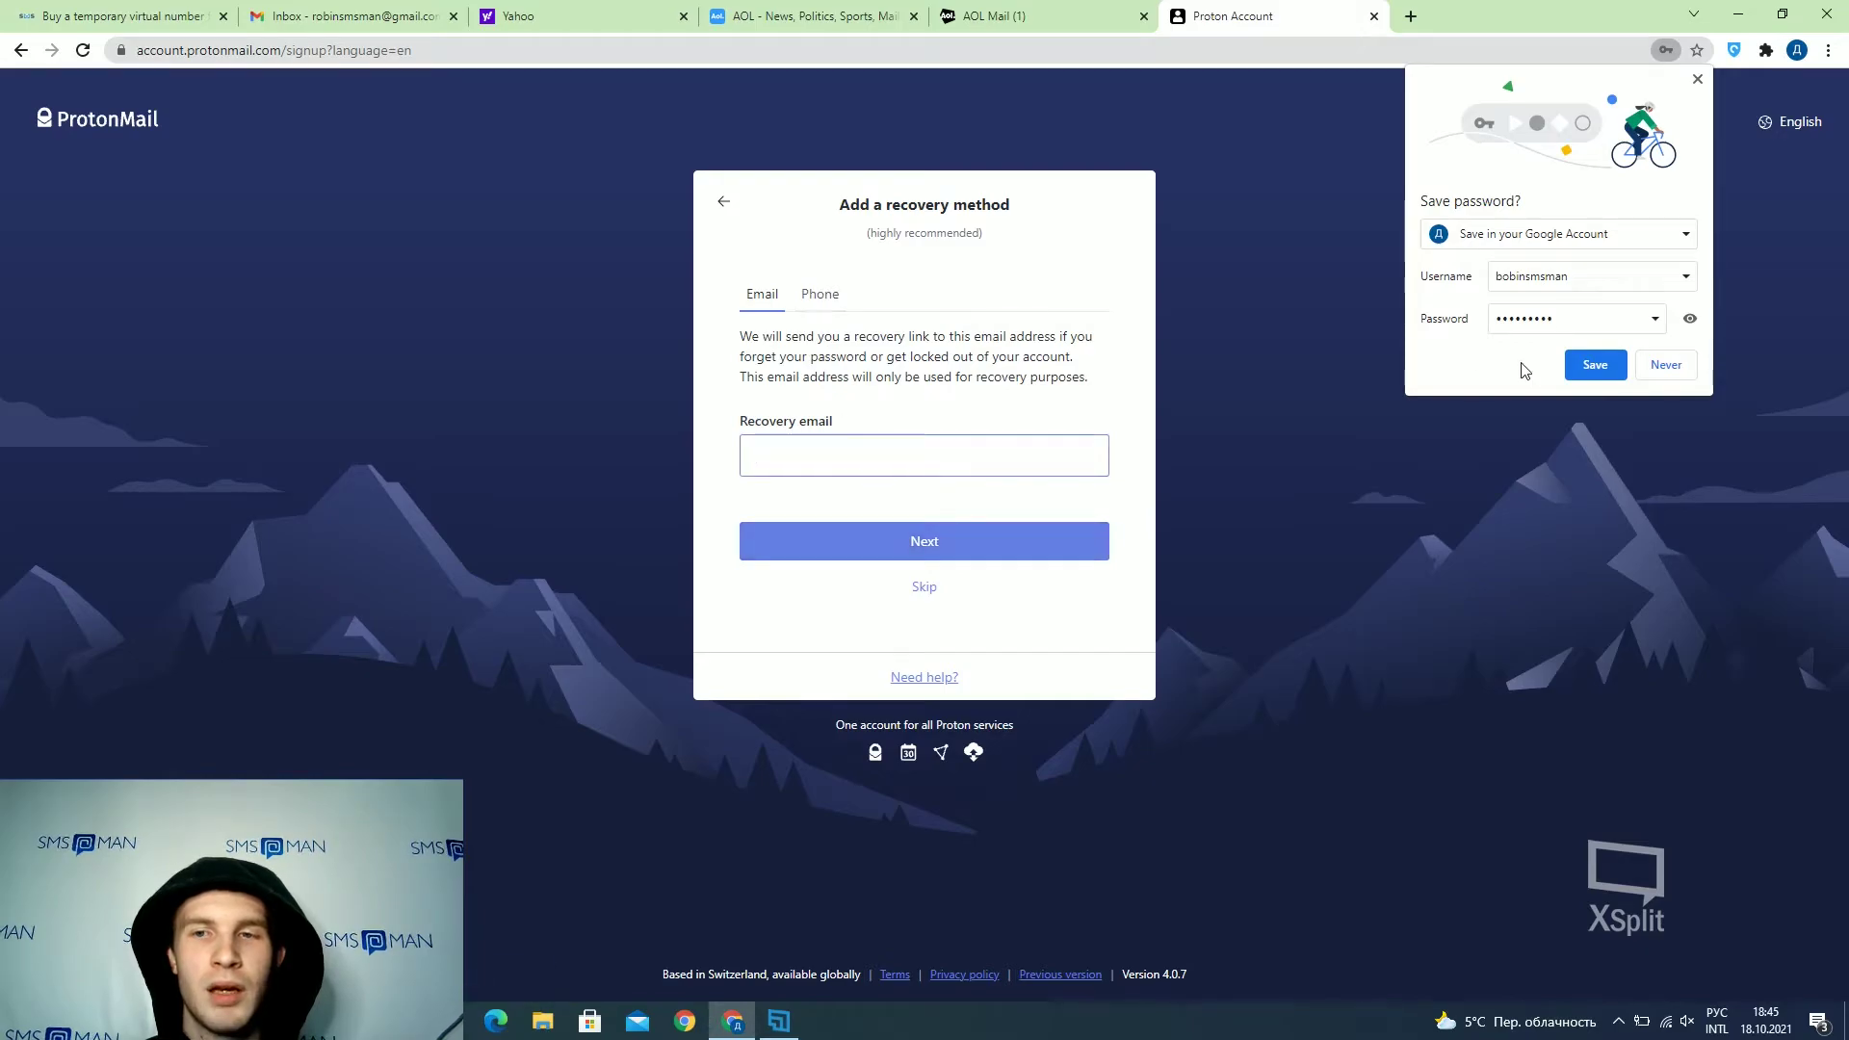
left_click(1591, 365)
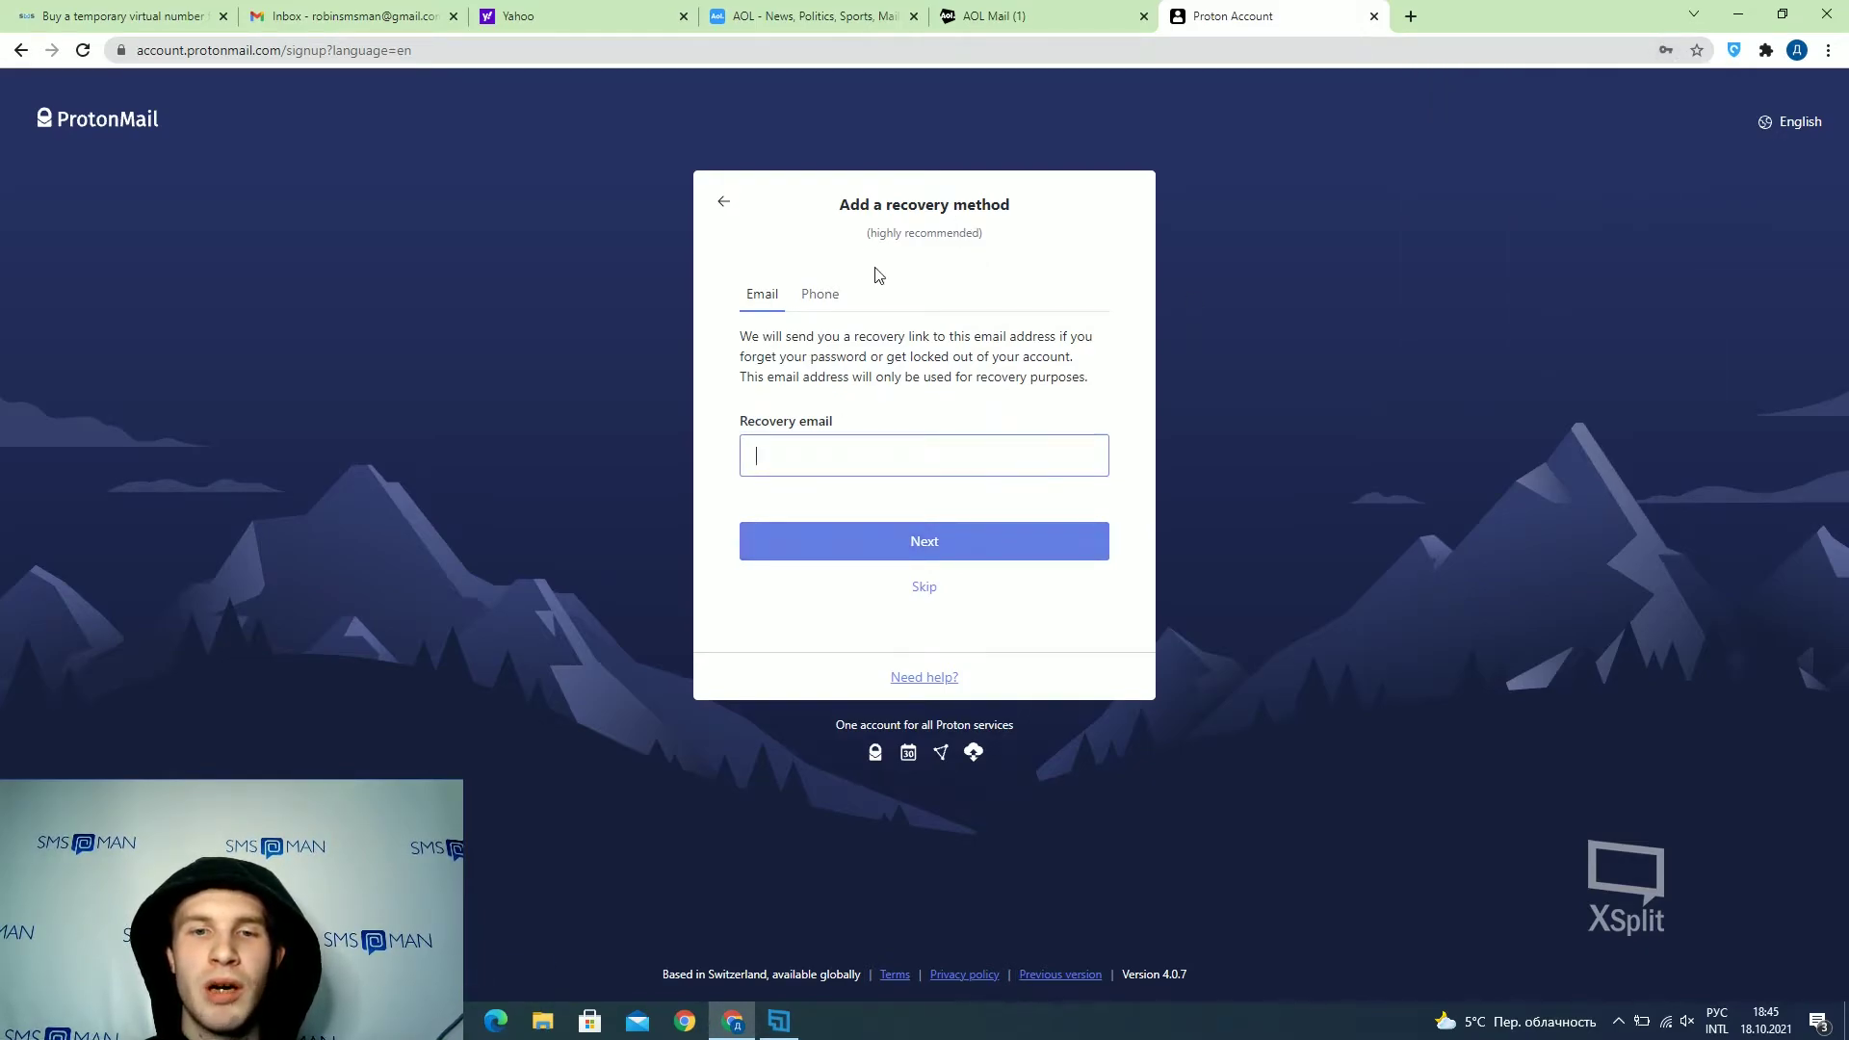
left_click(824, 295)
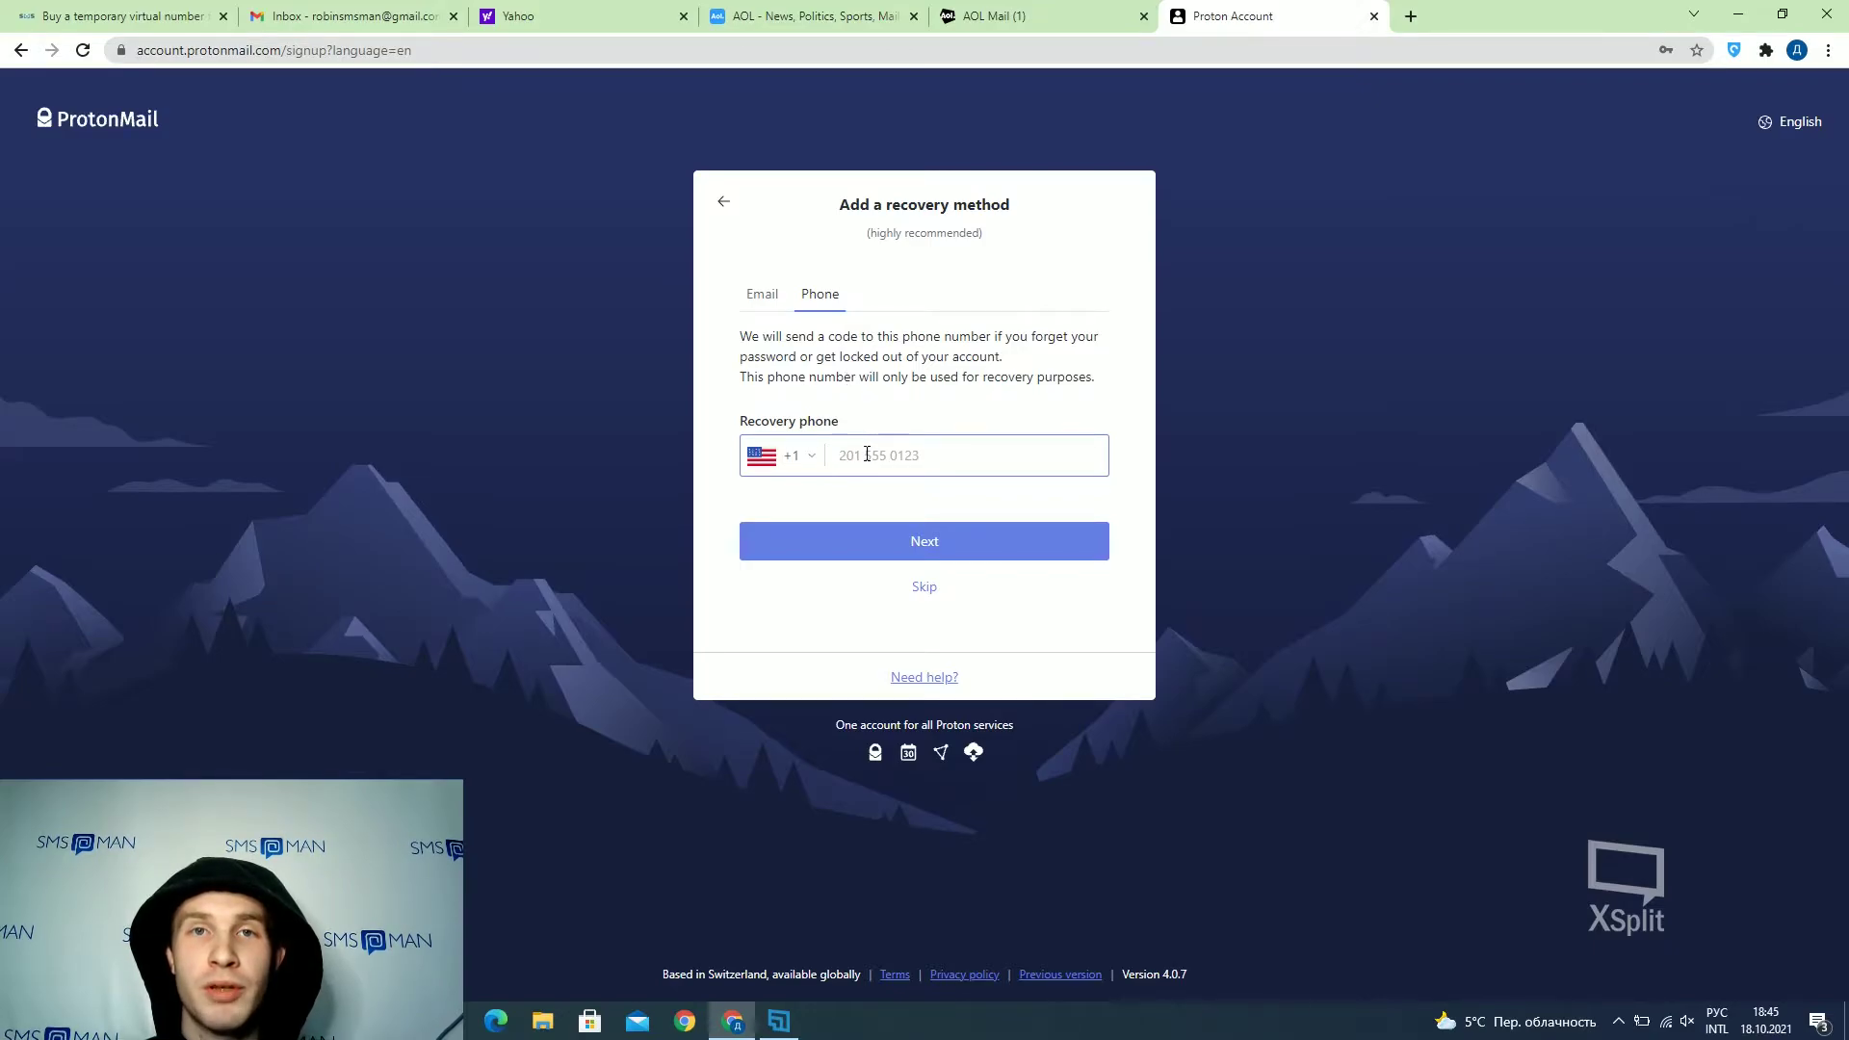
- Re-check the pending number's SMS, then buy a US SMS-Man number for ProtonMail
left_click(145, 16)
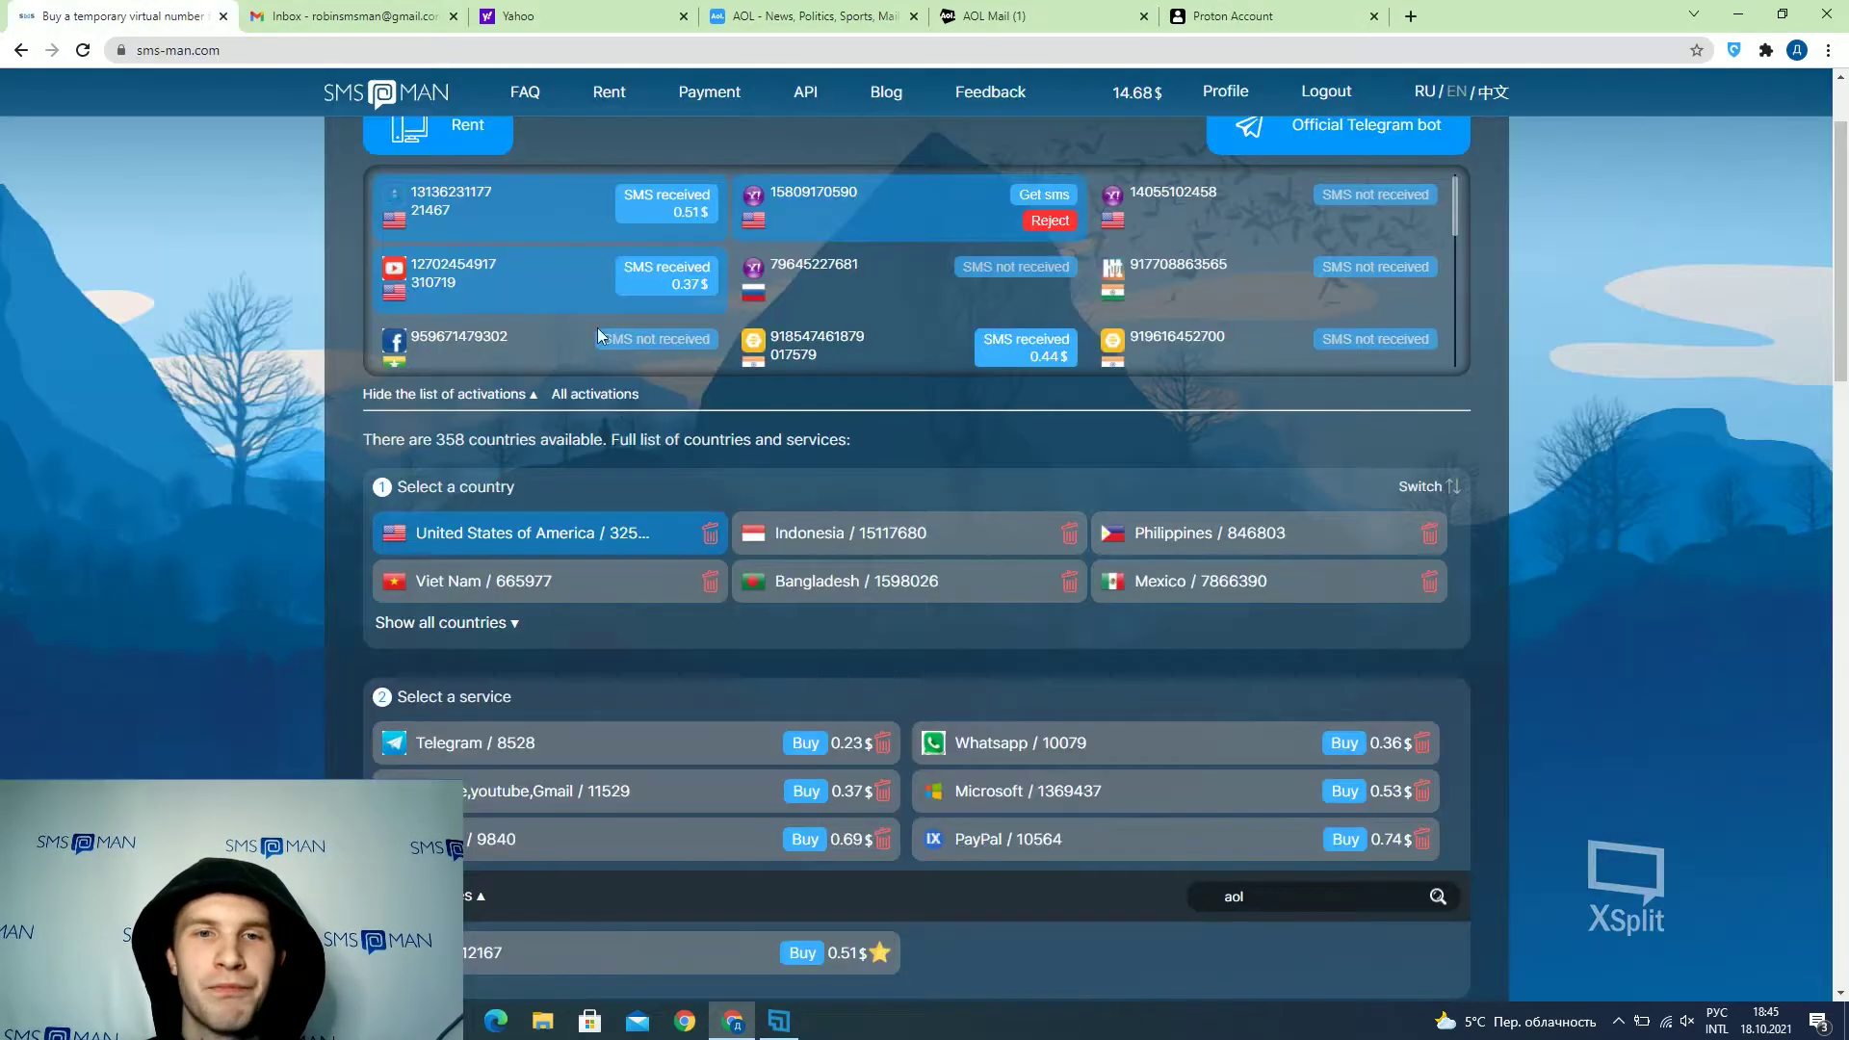
left_click(1047, 199)
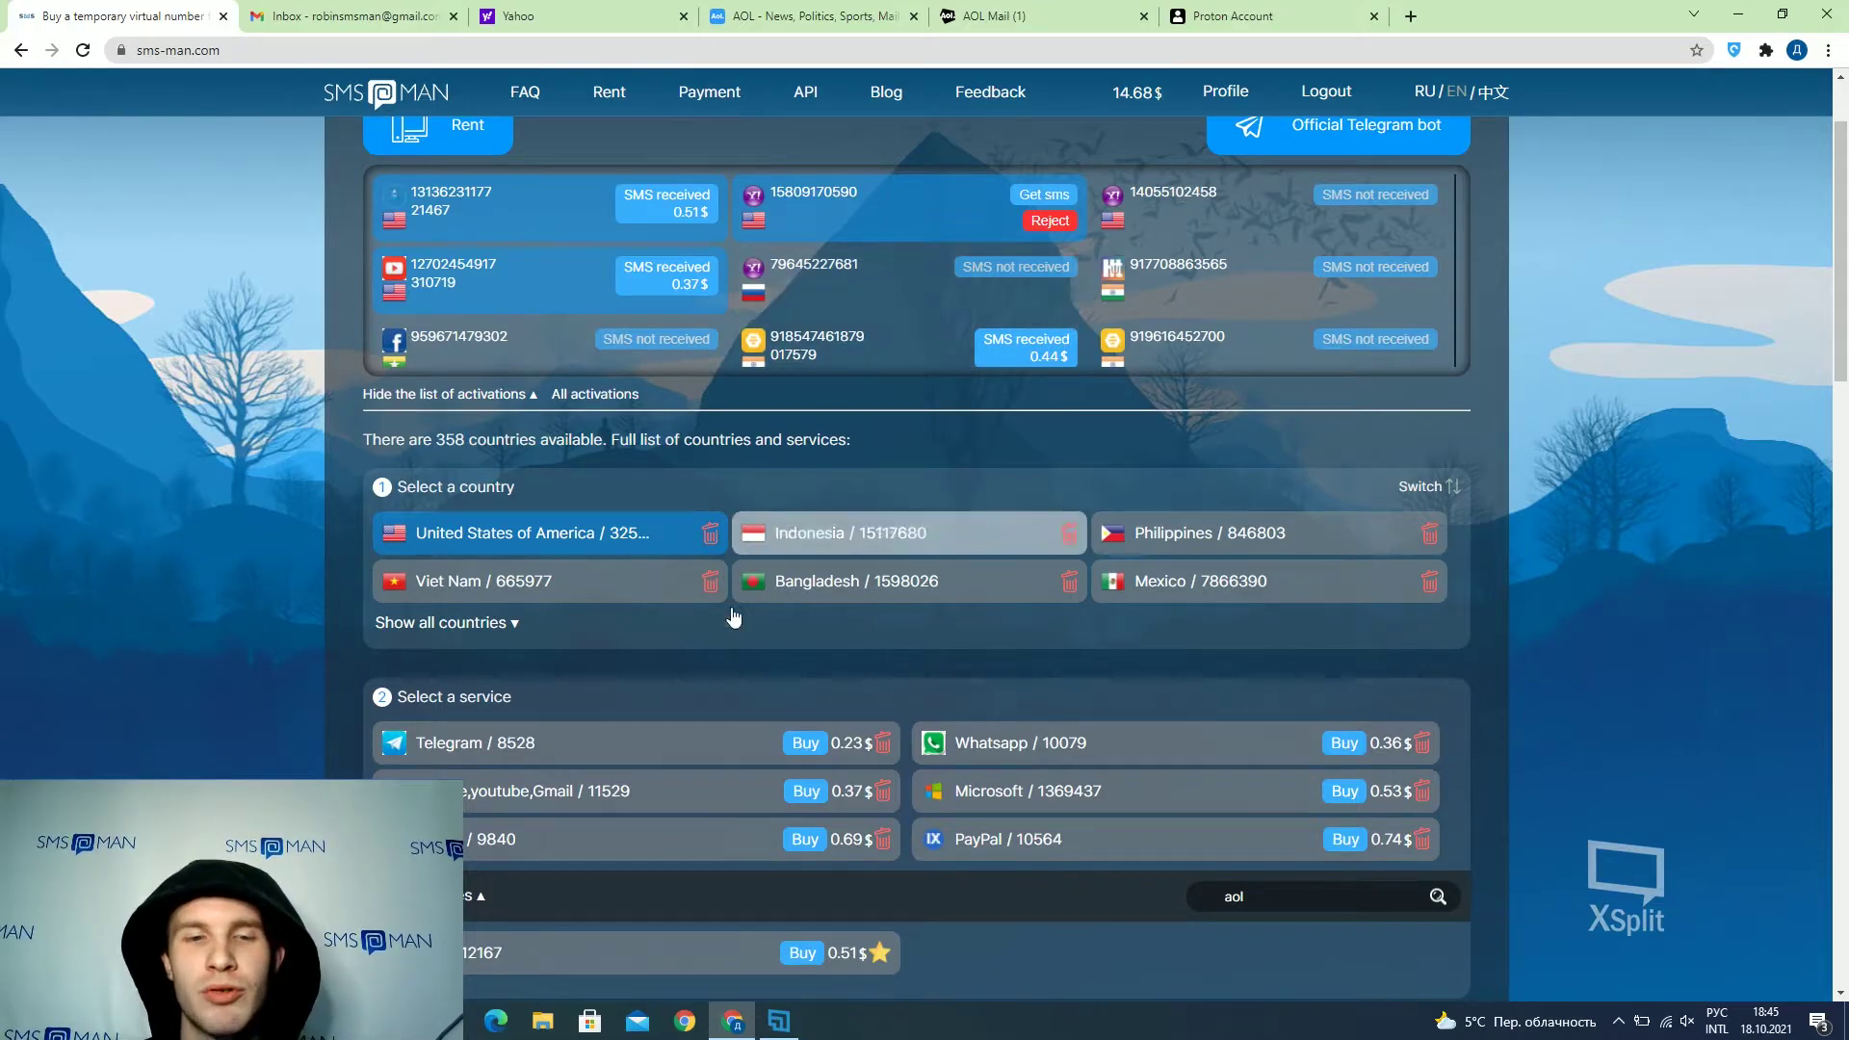
scroll(733, 618, "down", 1)
left_click_drag(1256, 798, 1216, 798)
key("BackSpace")
type("pro")
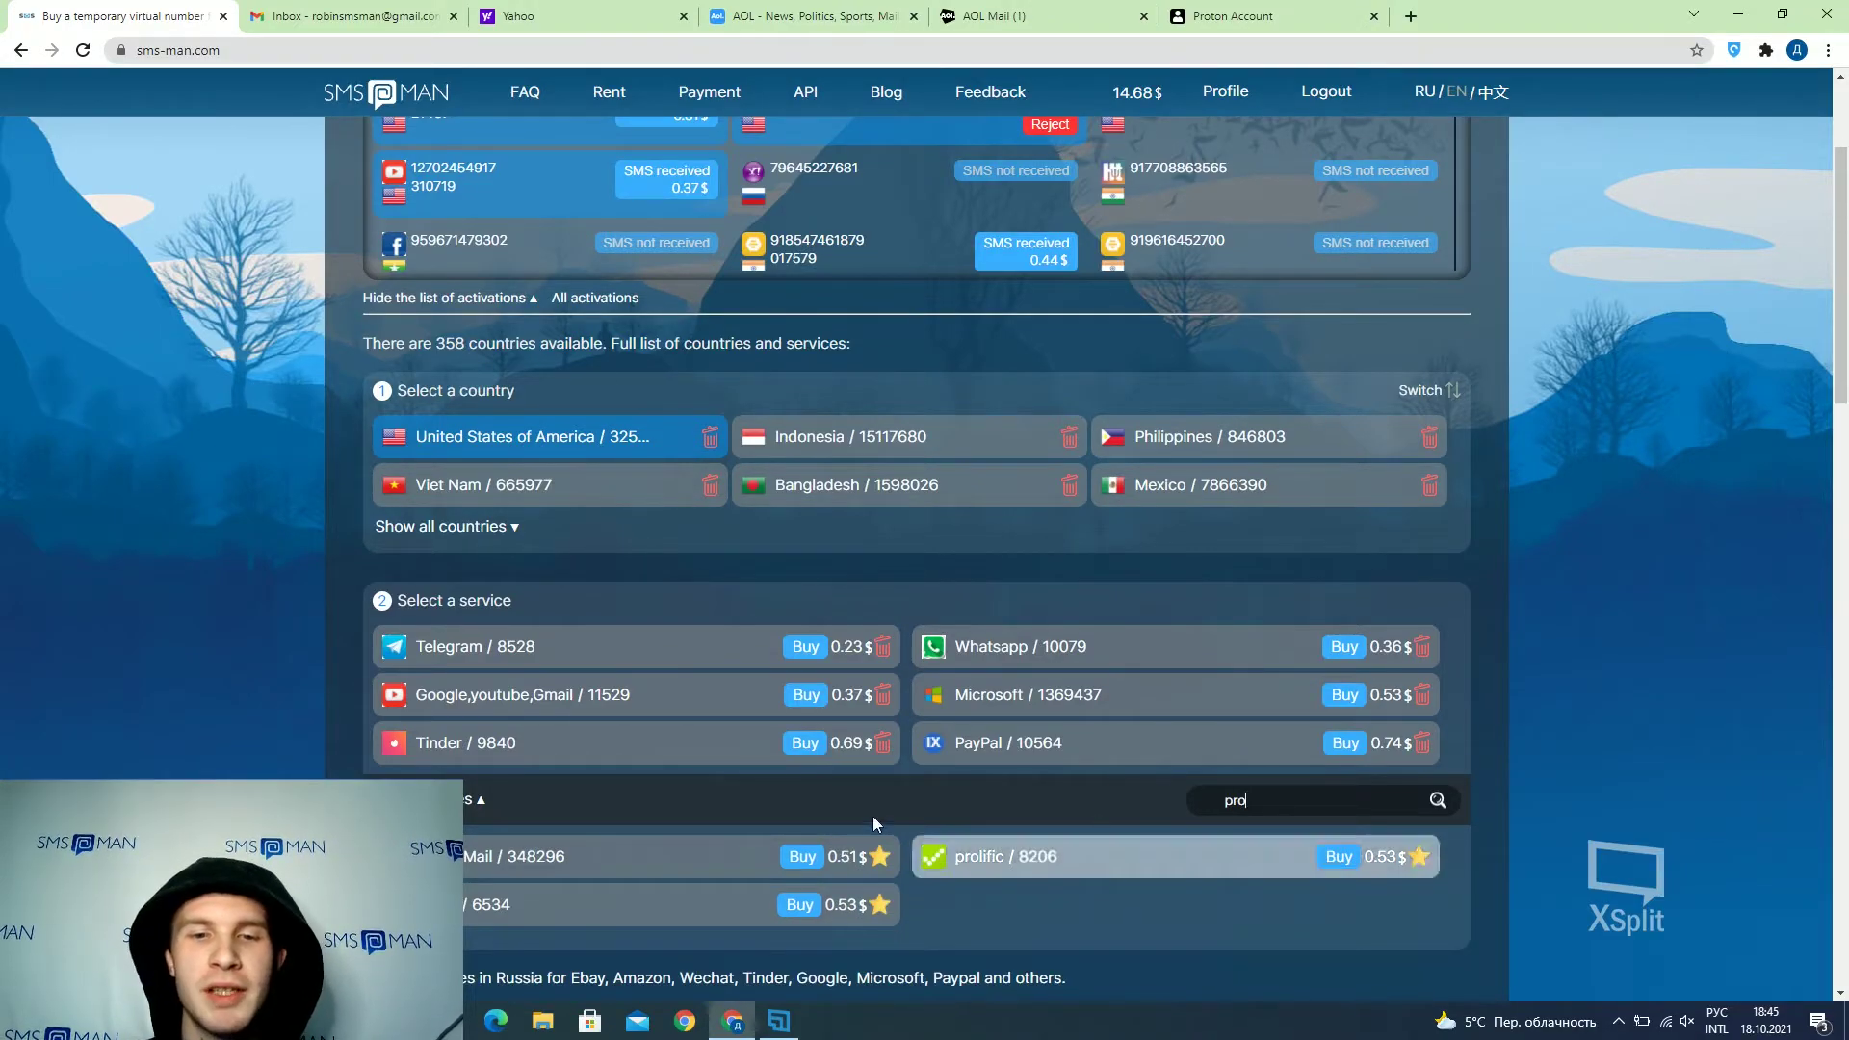
left_click(802, 856)
scroll(679, 693, "up", 1)
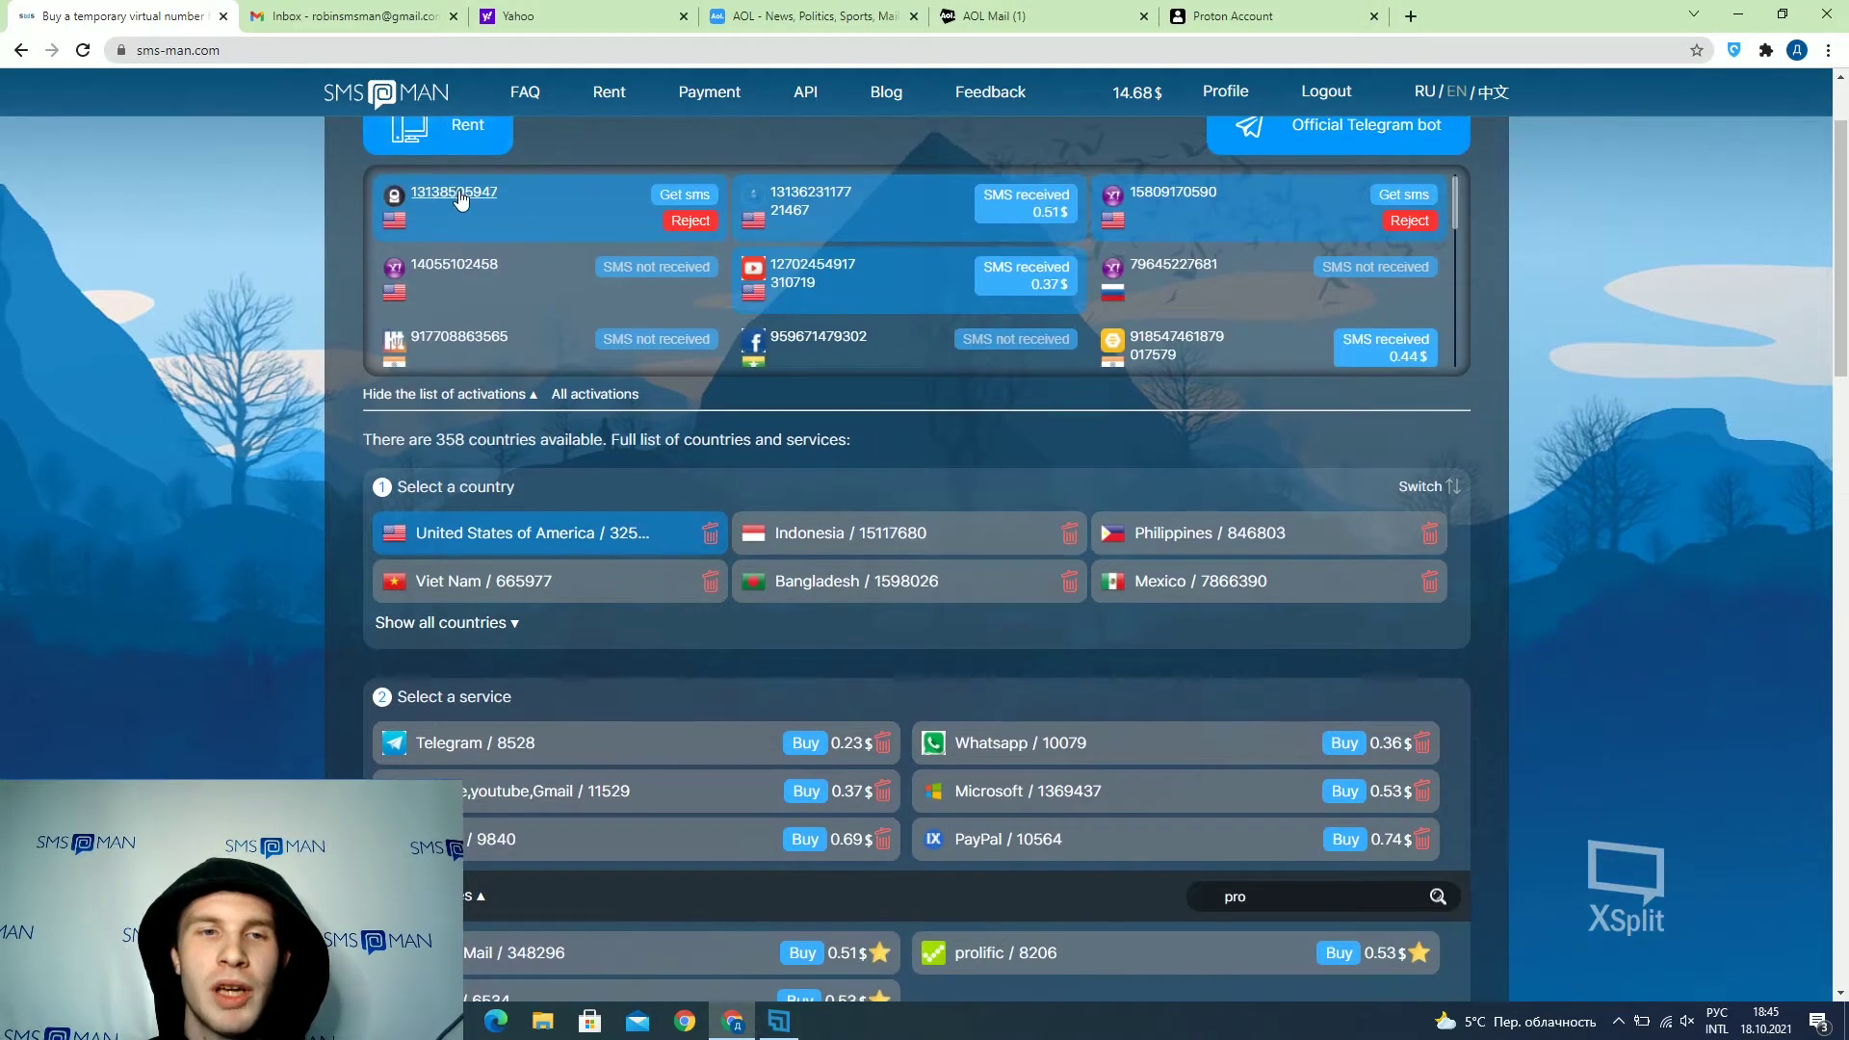
- Enter the copied SMS-Man number as ProtonMail's recovery phone
left_click(1231, 16)
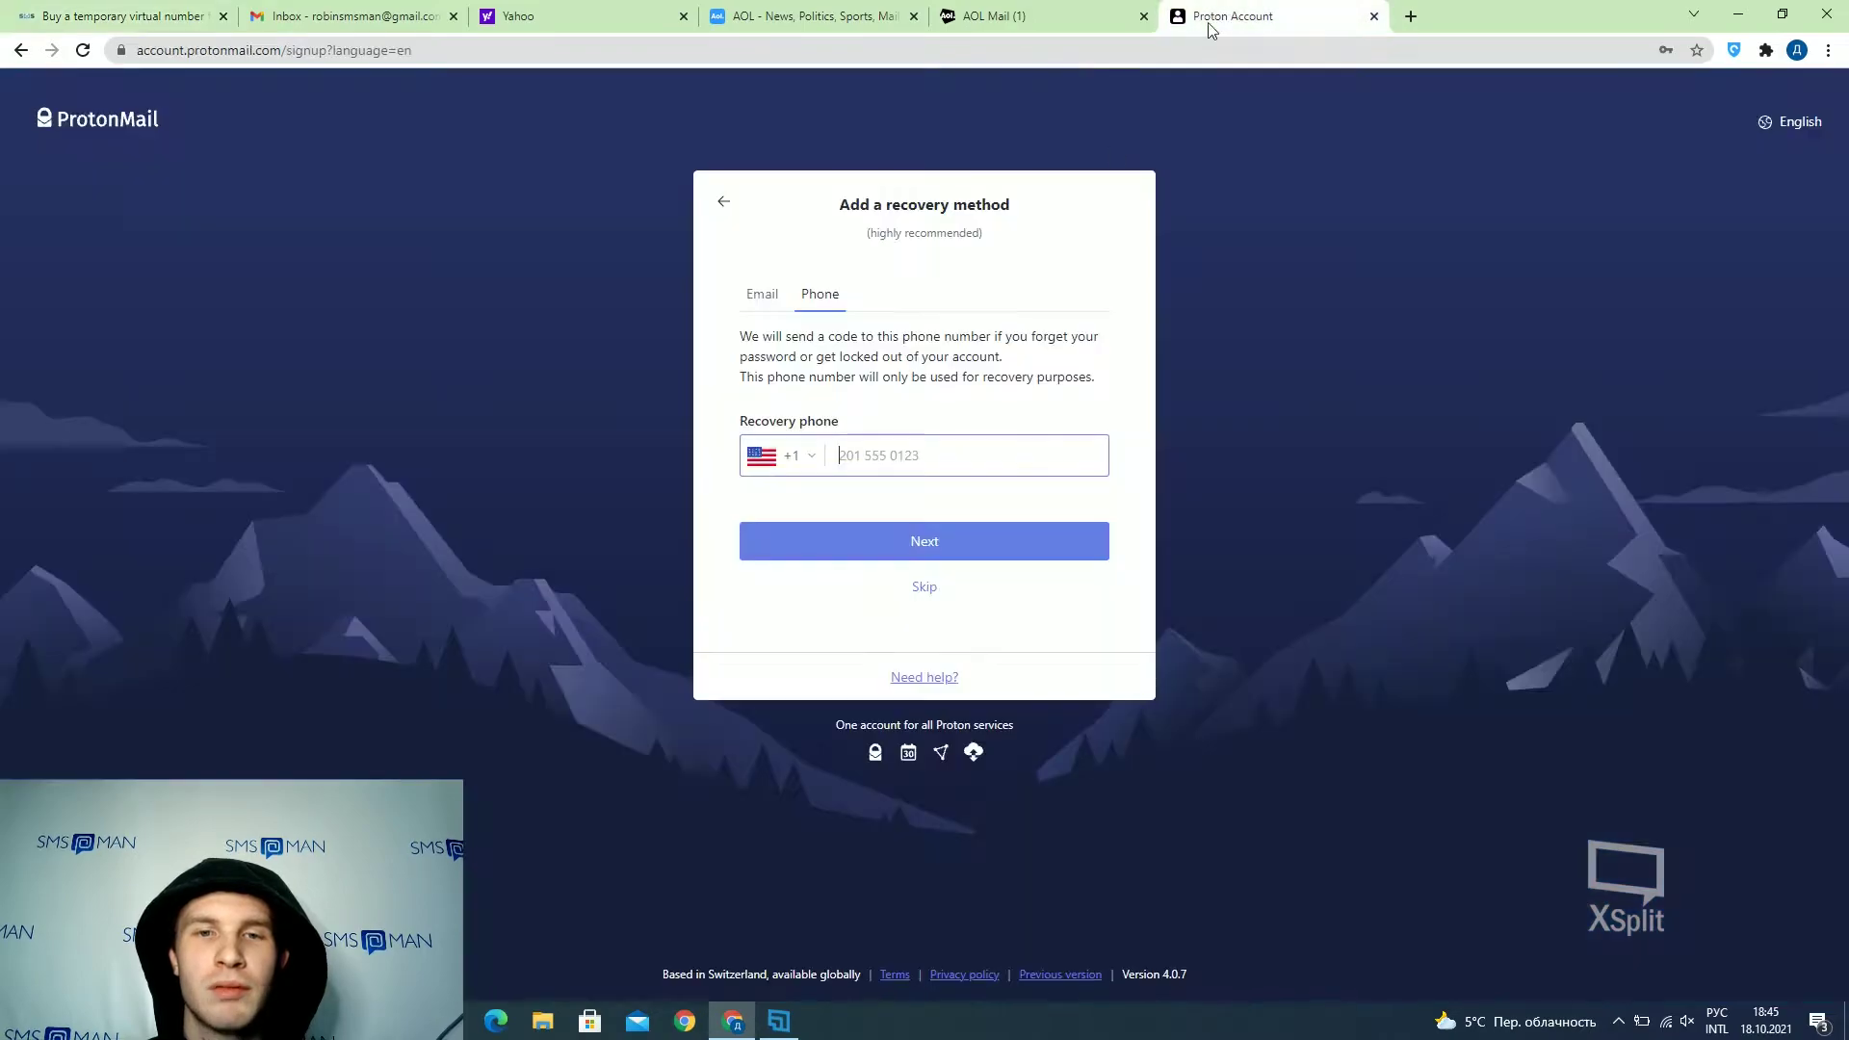
left_click(857, 458)
key("ctrl+v")
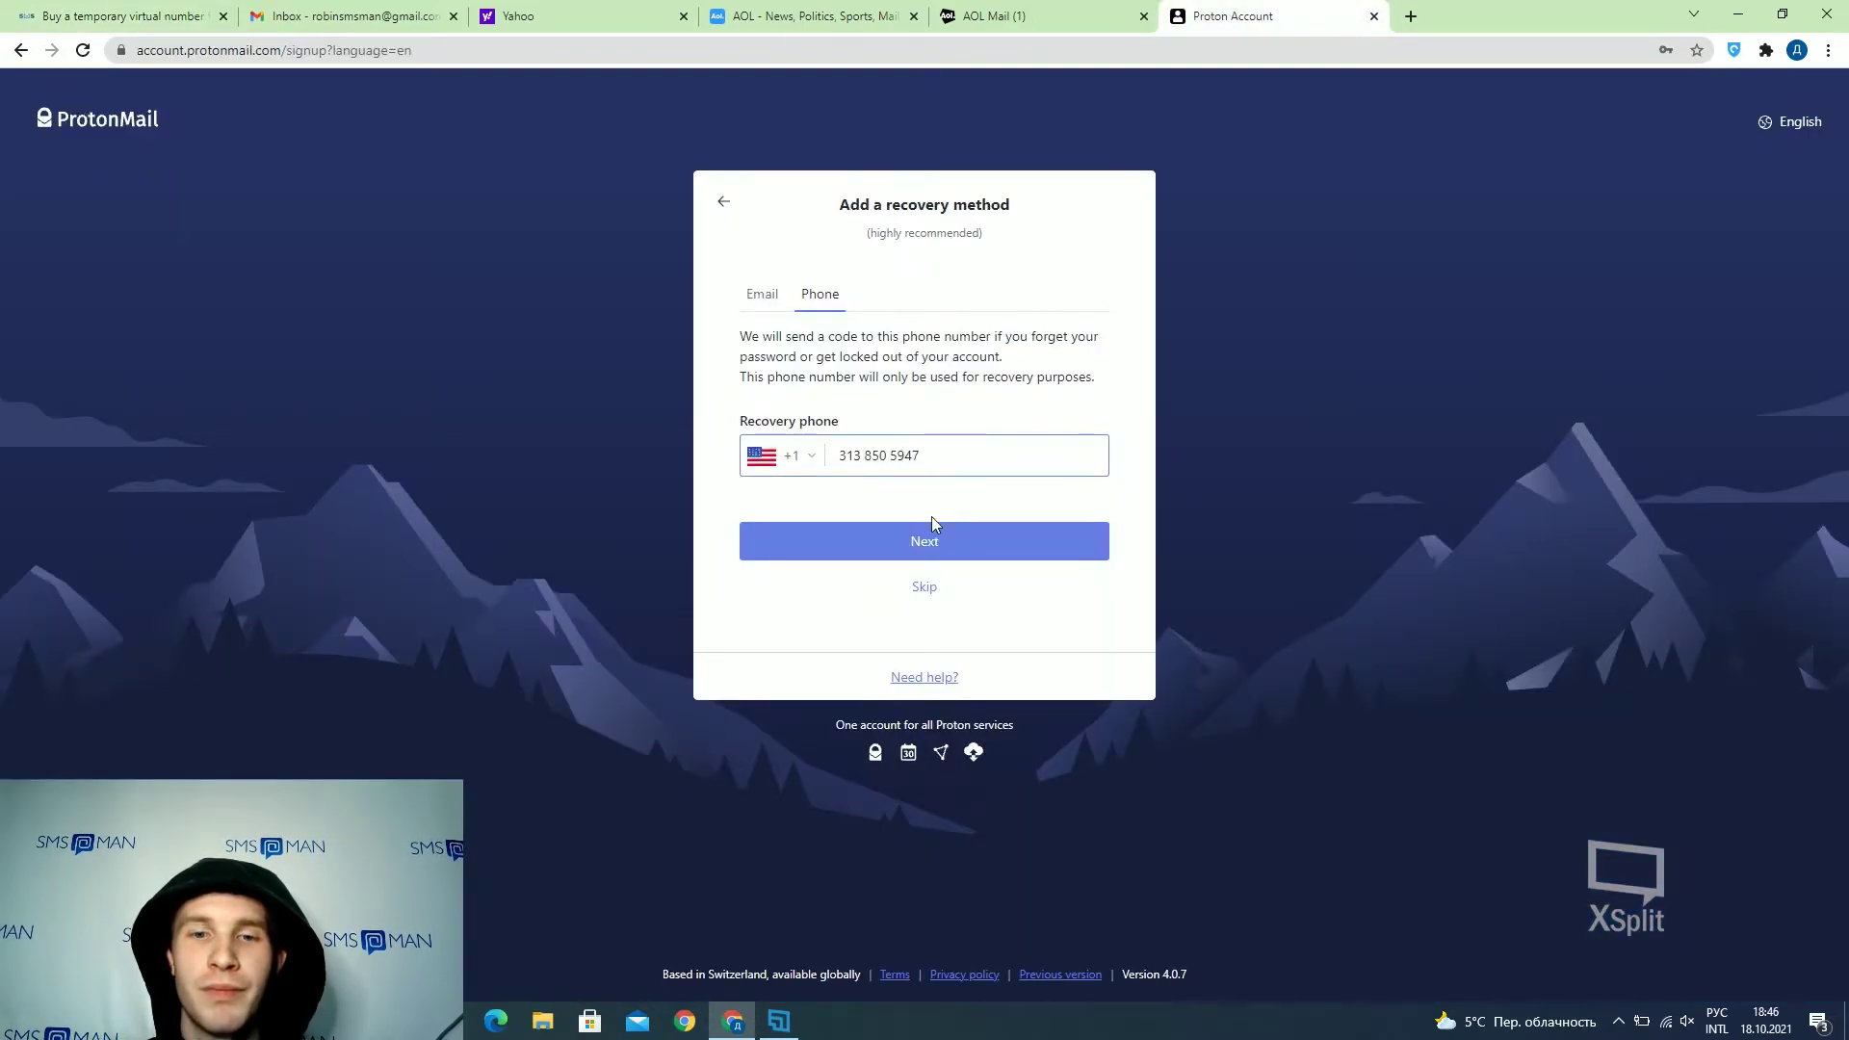
left_click(936, 544)
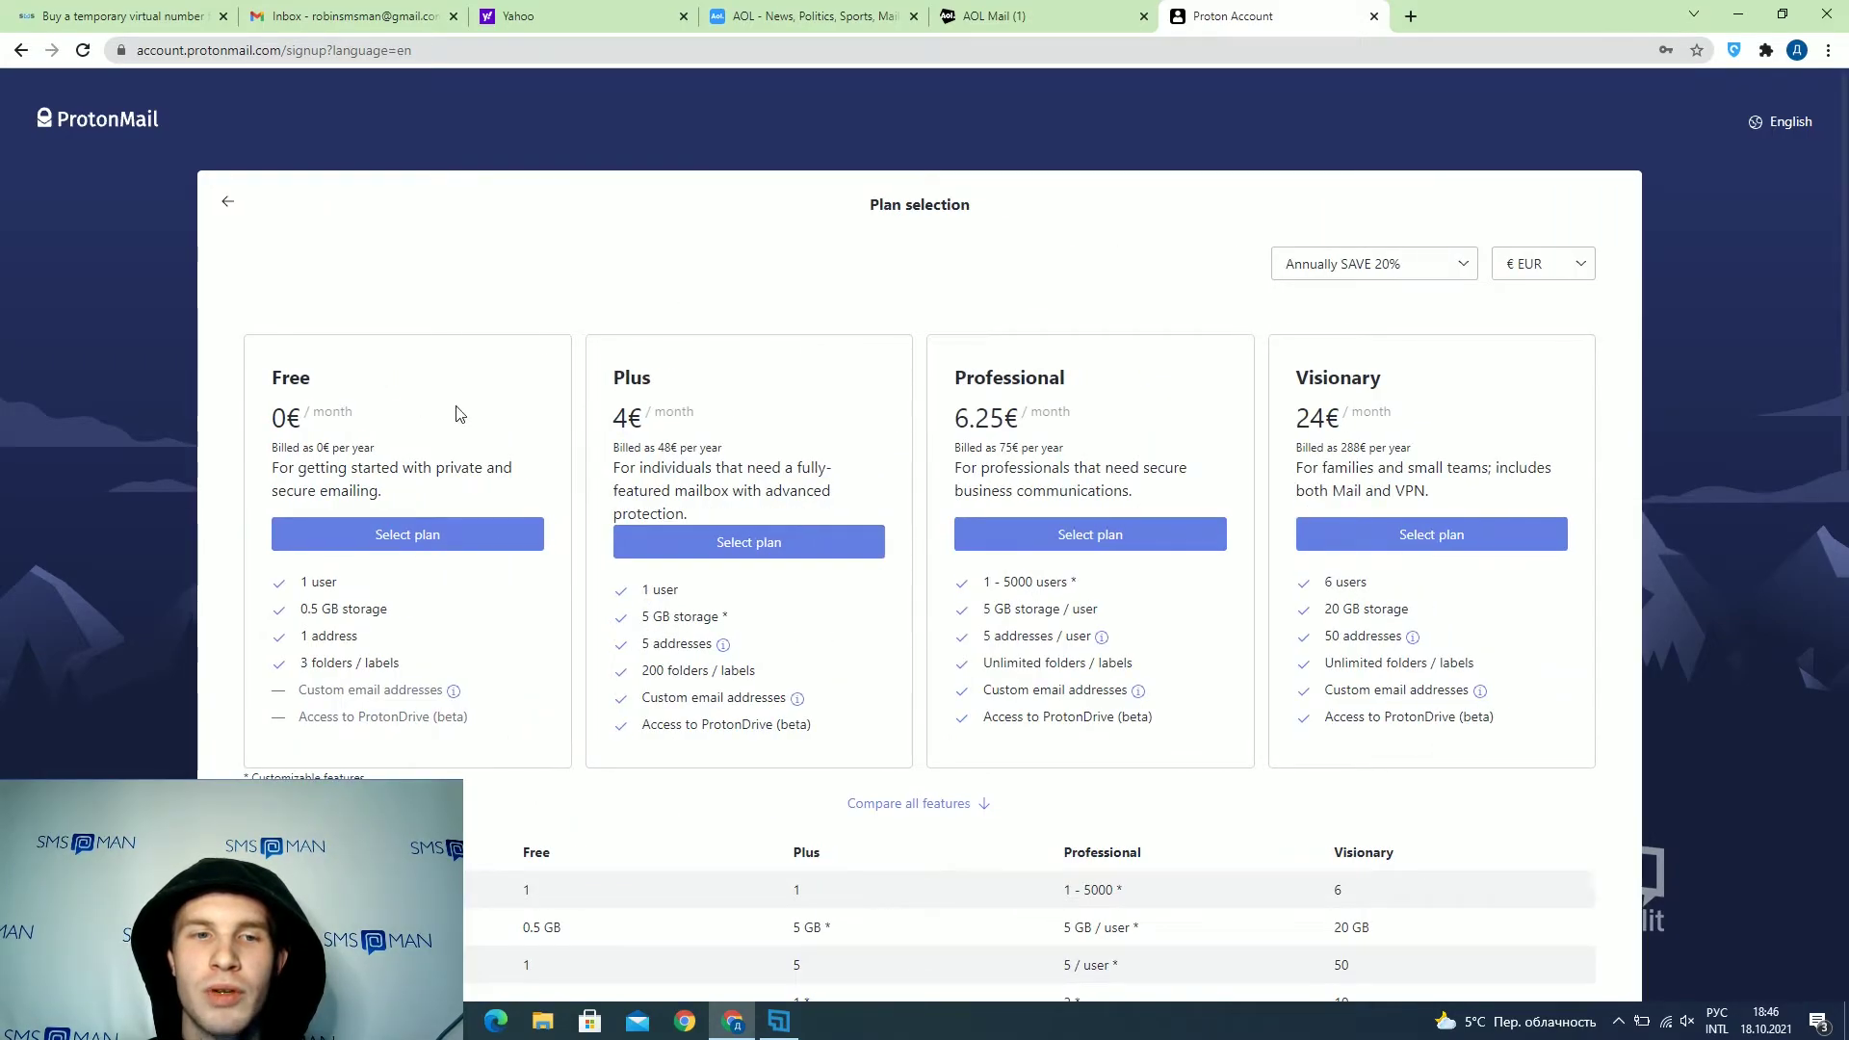
- Choose the Free plan and SMS human verification, send the code, and check SMS-Man for it
left_click(441, 546)
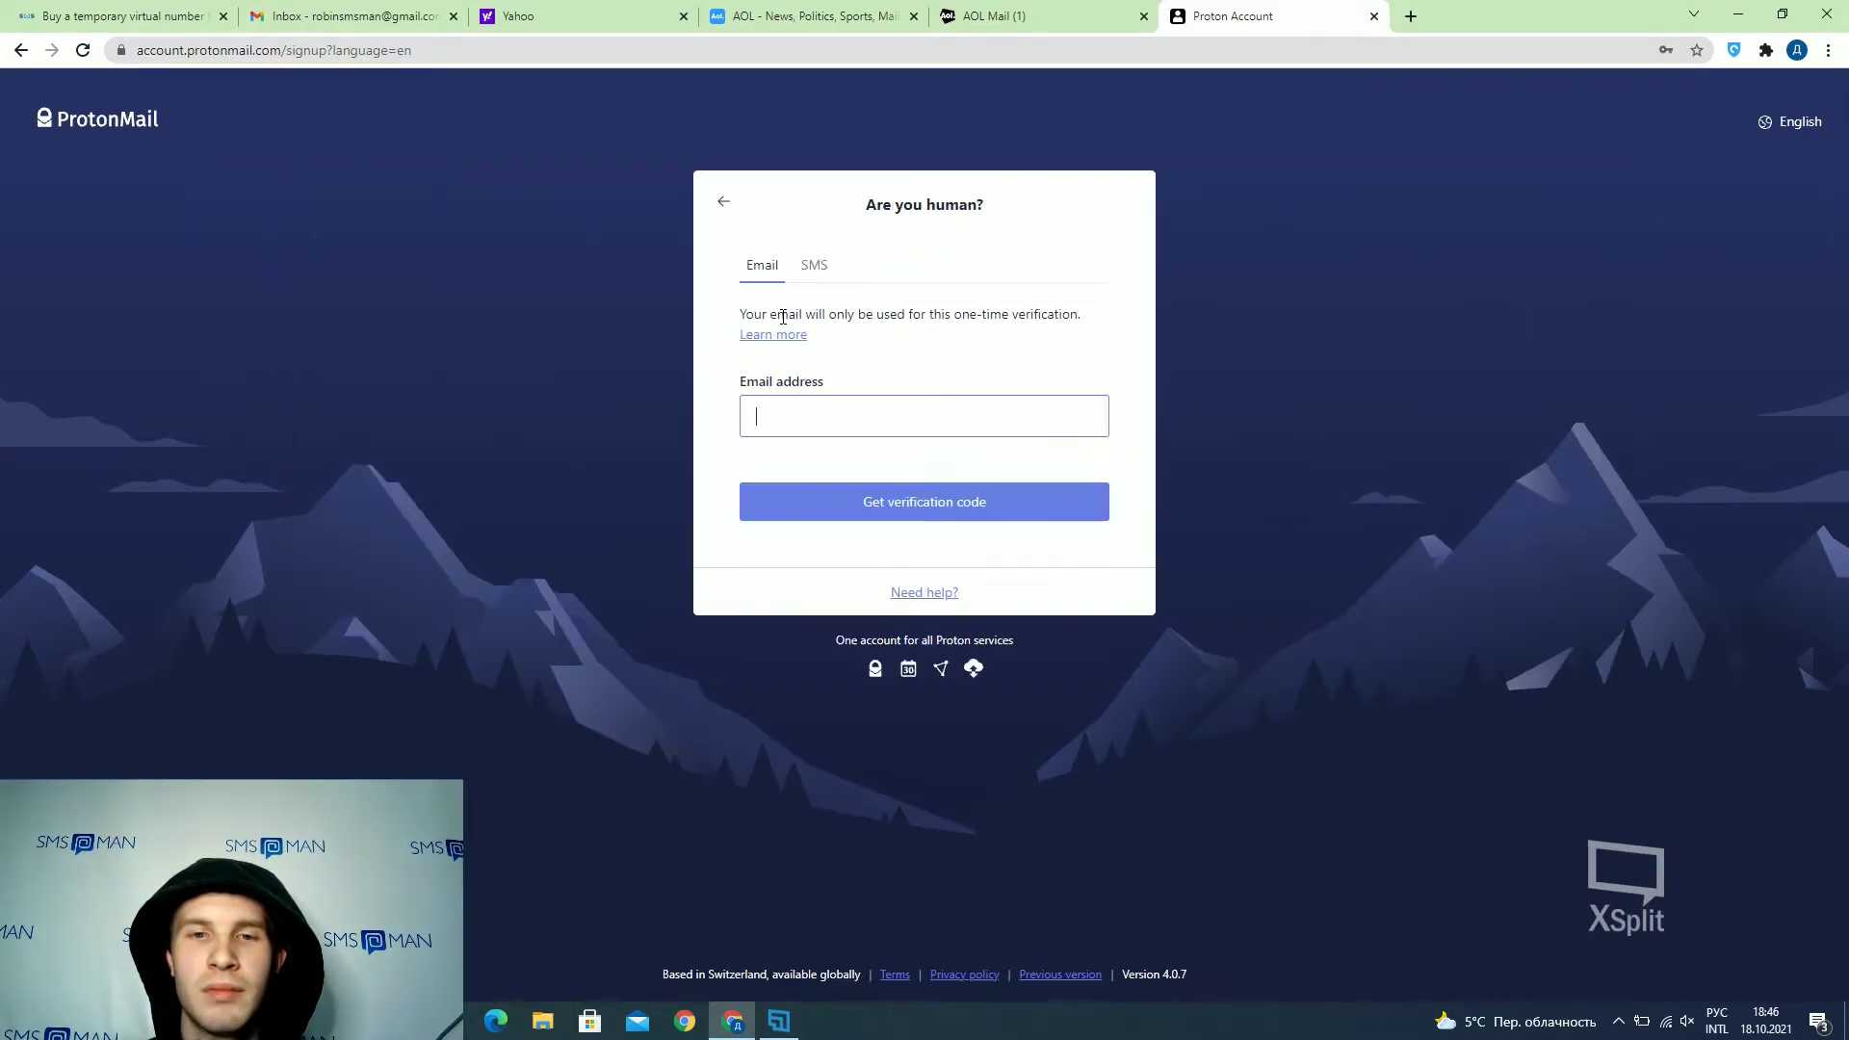
left_click(814, 267)
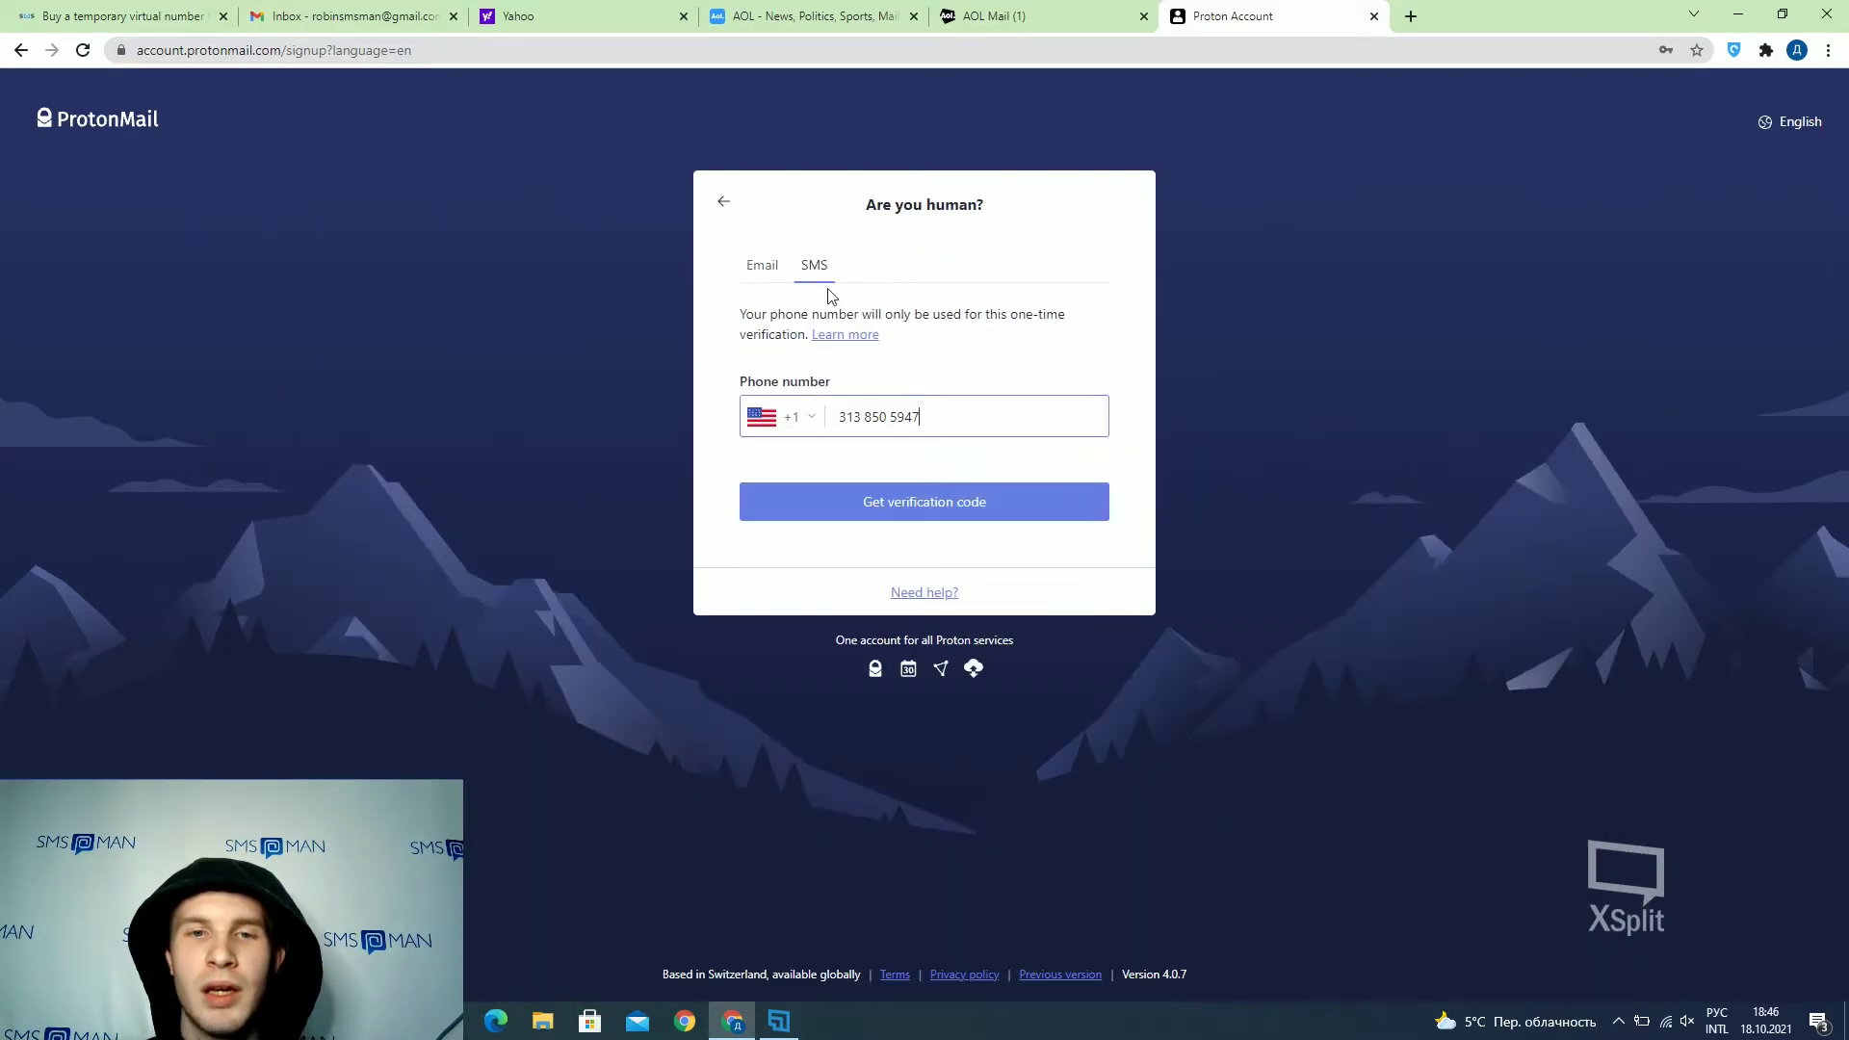
left_click(912, 509)
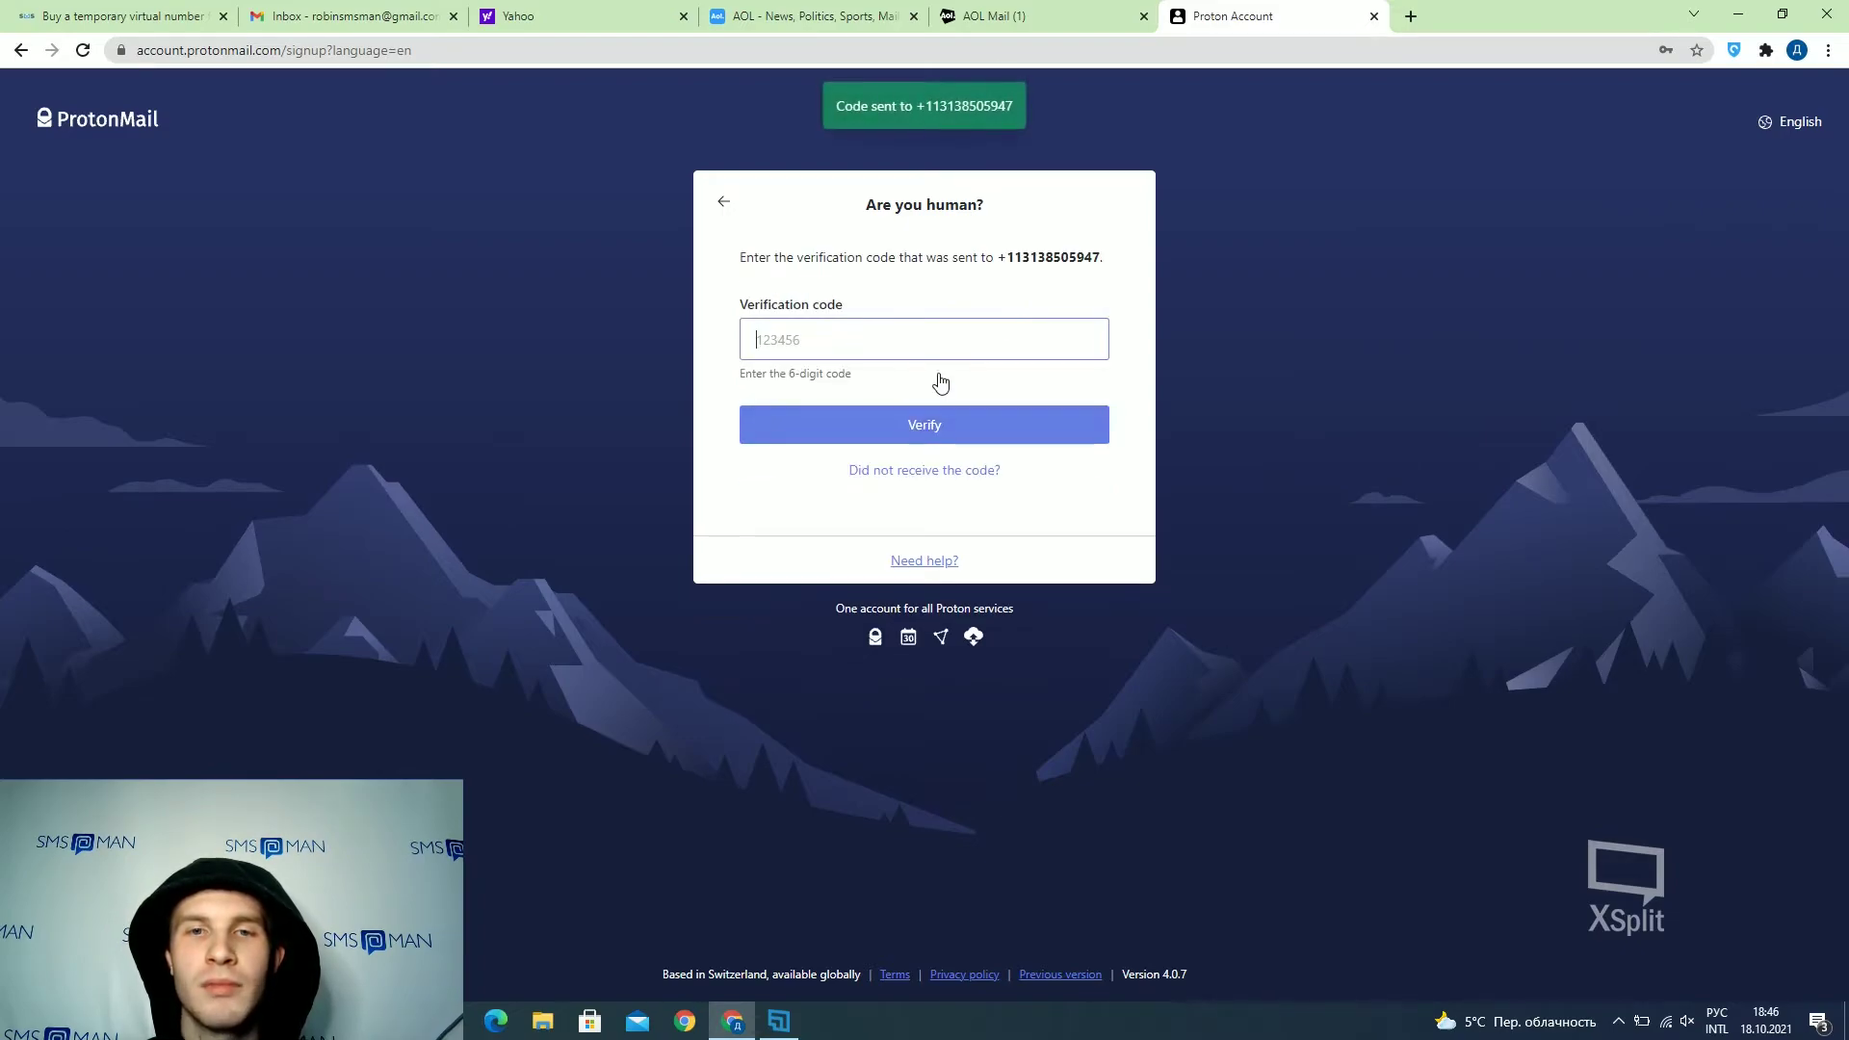
left_click(184, 20)
left_click(698, 194)
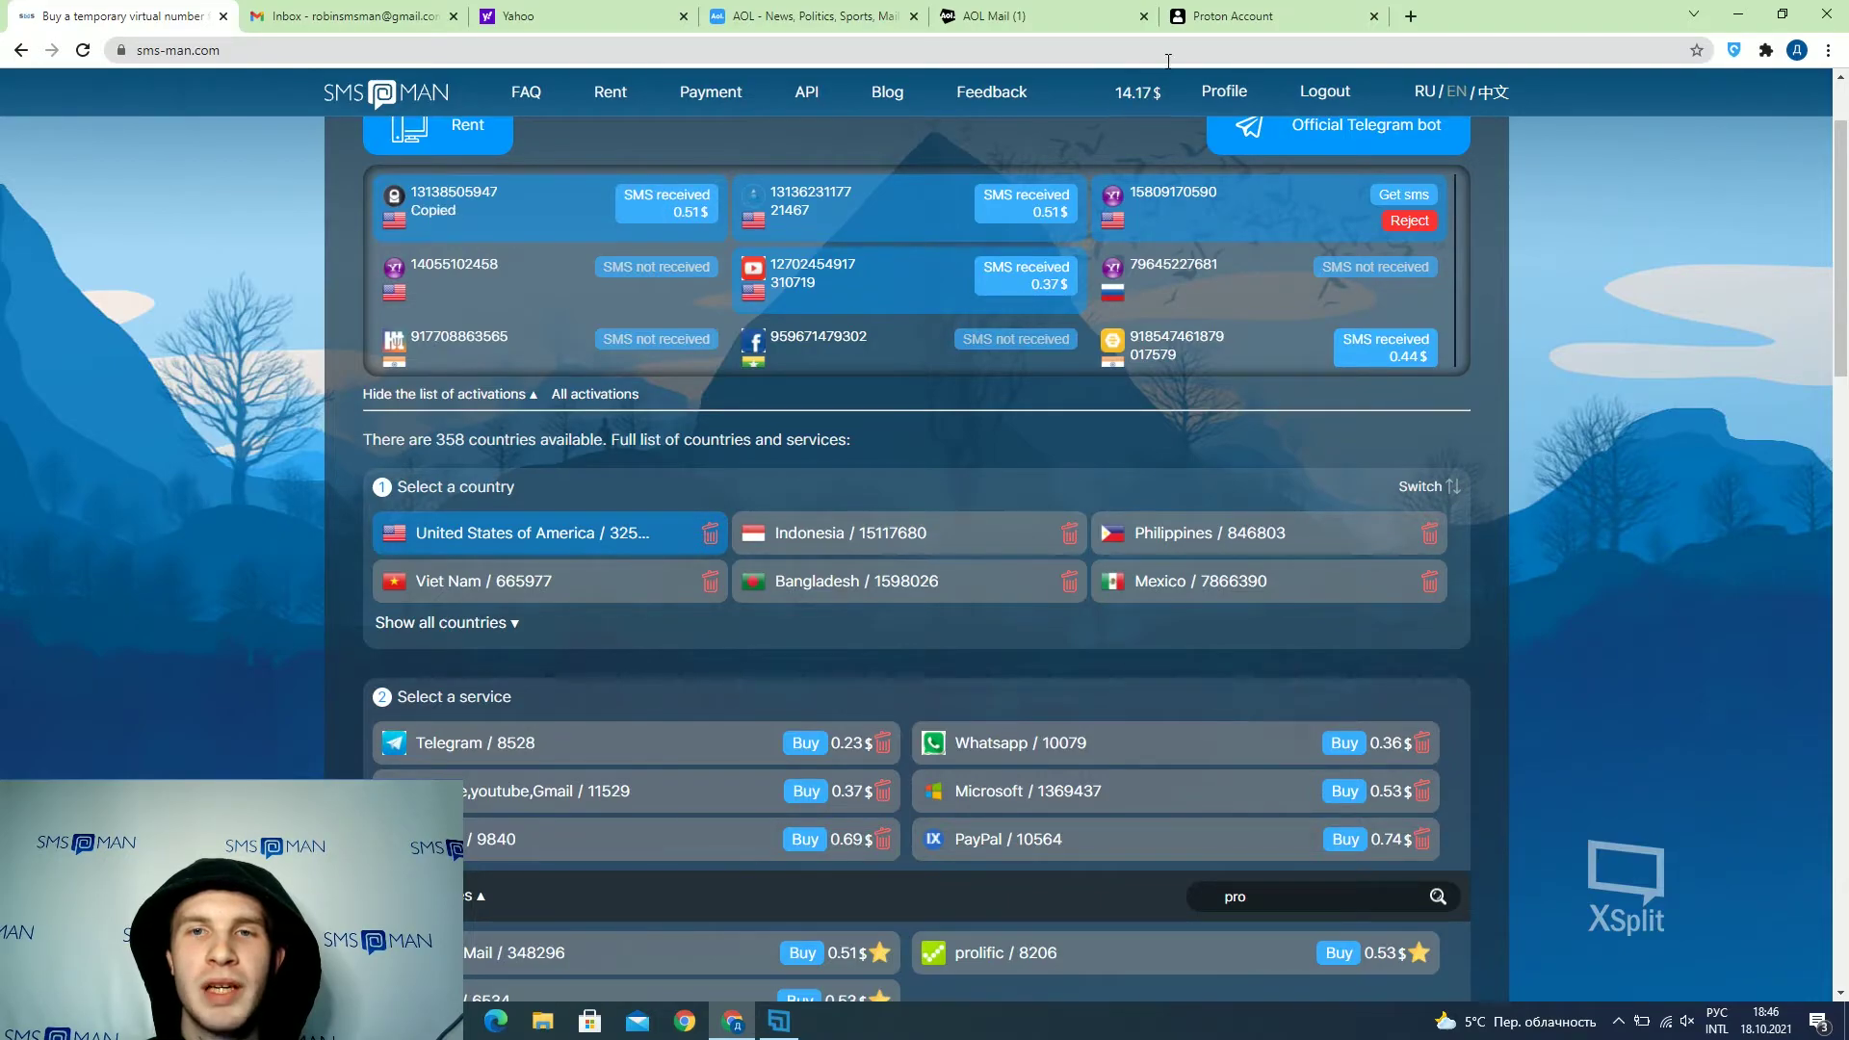
left_click(1234, 17)
left_click(769, 334)
left_click(929, 425)
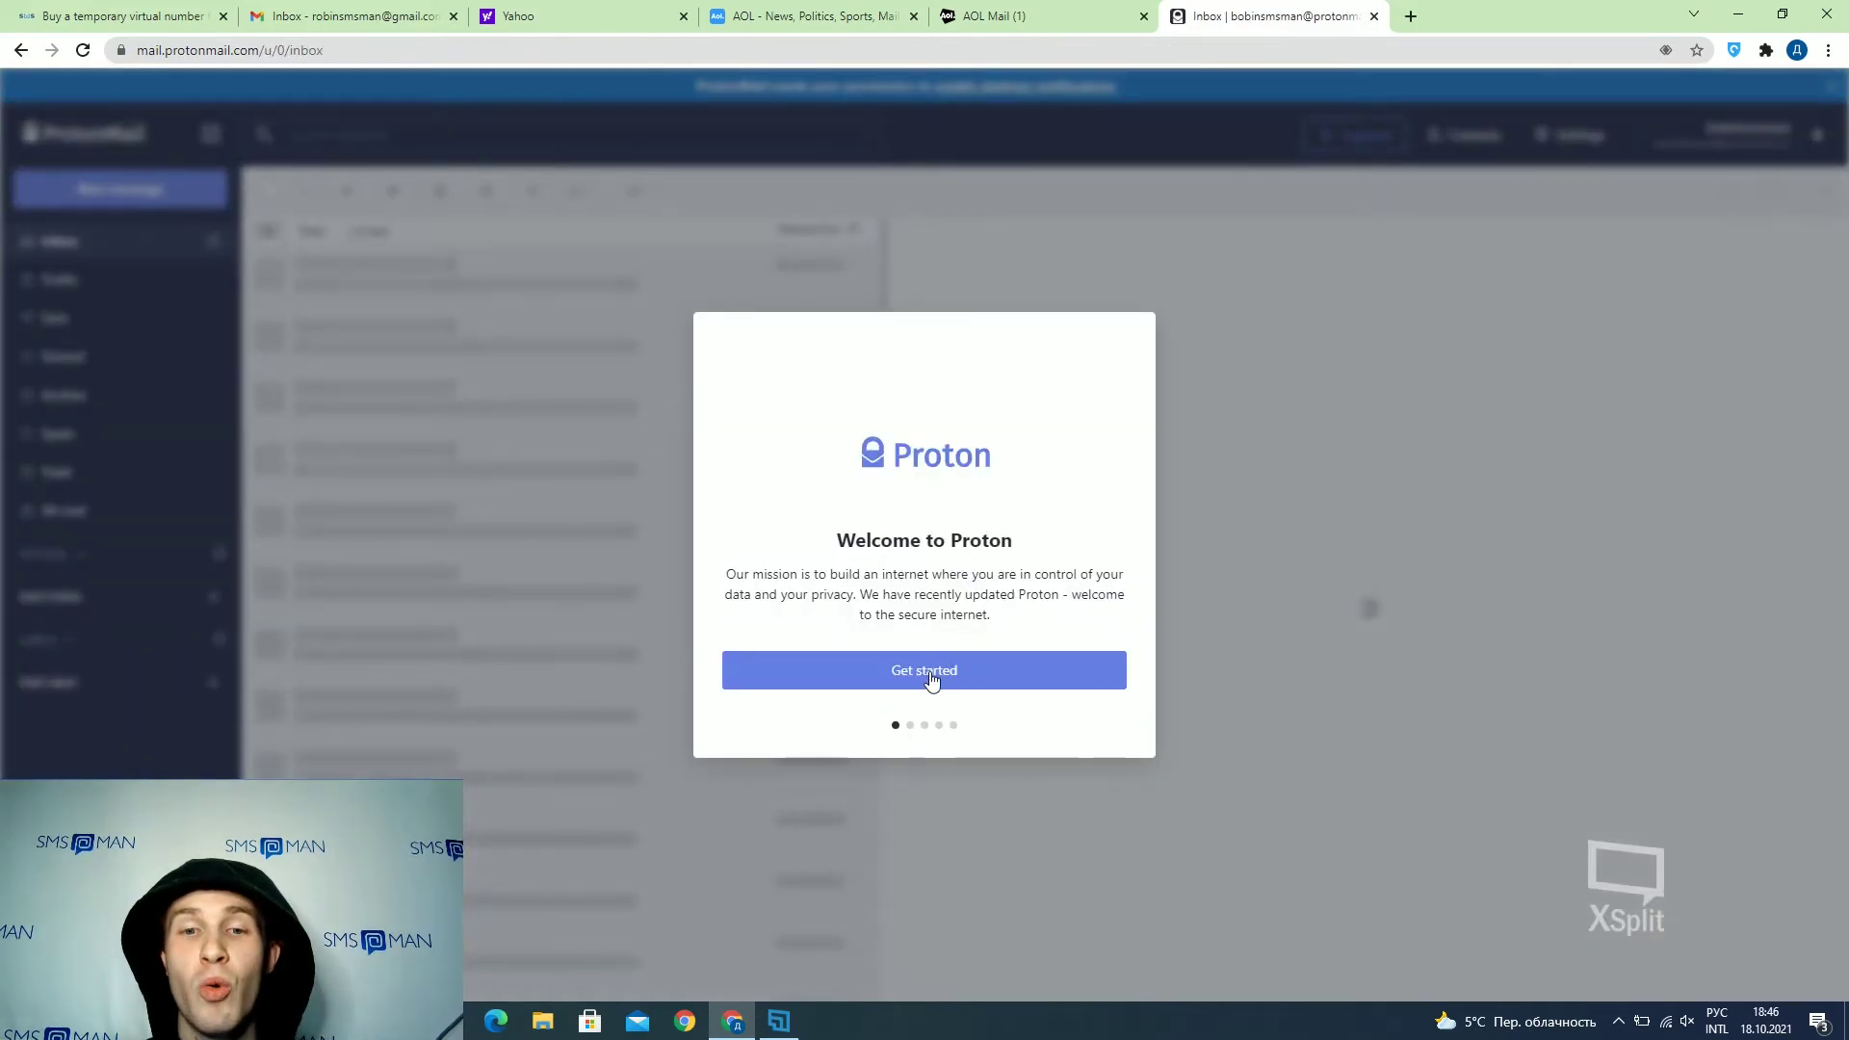
- Finish Proton's welcome walkthrough with default name and theme, then return to SMS-Man
left_click(929, 680)
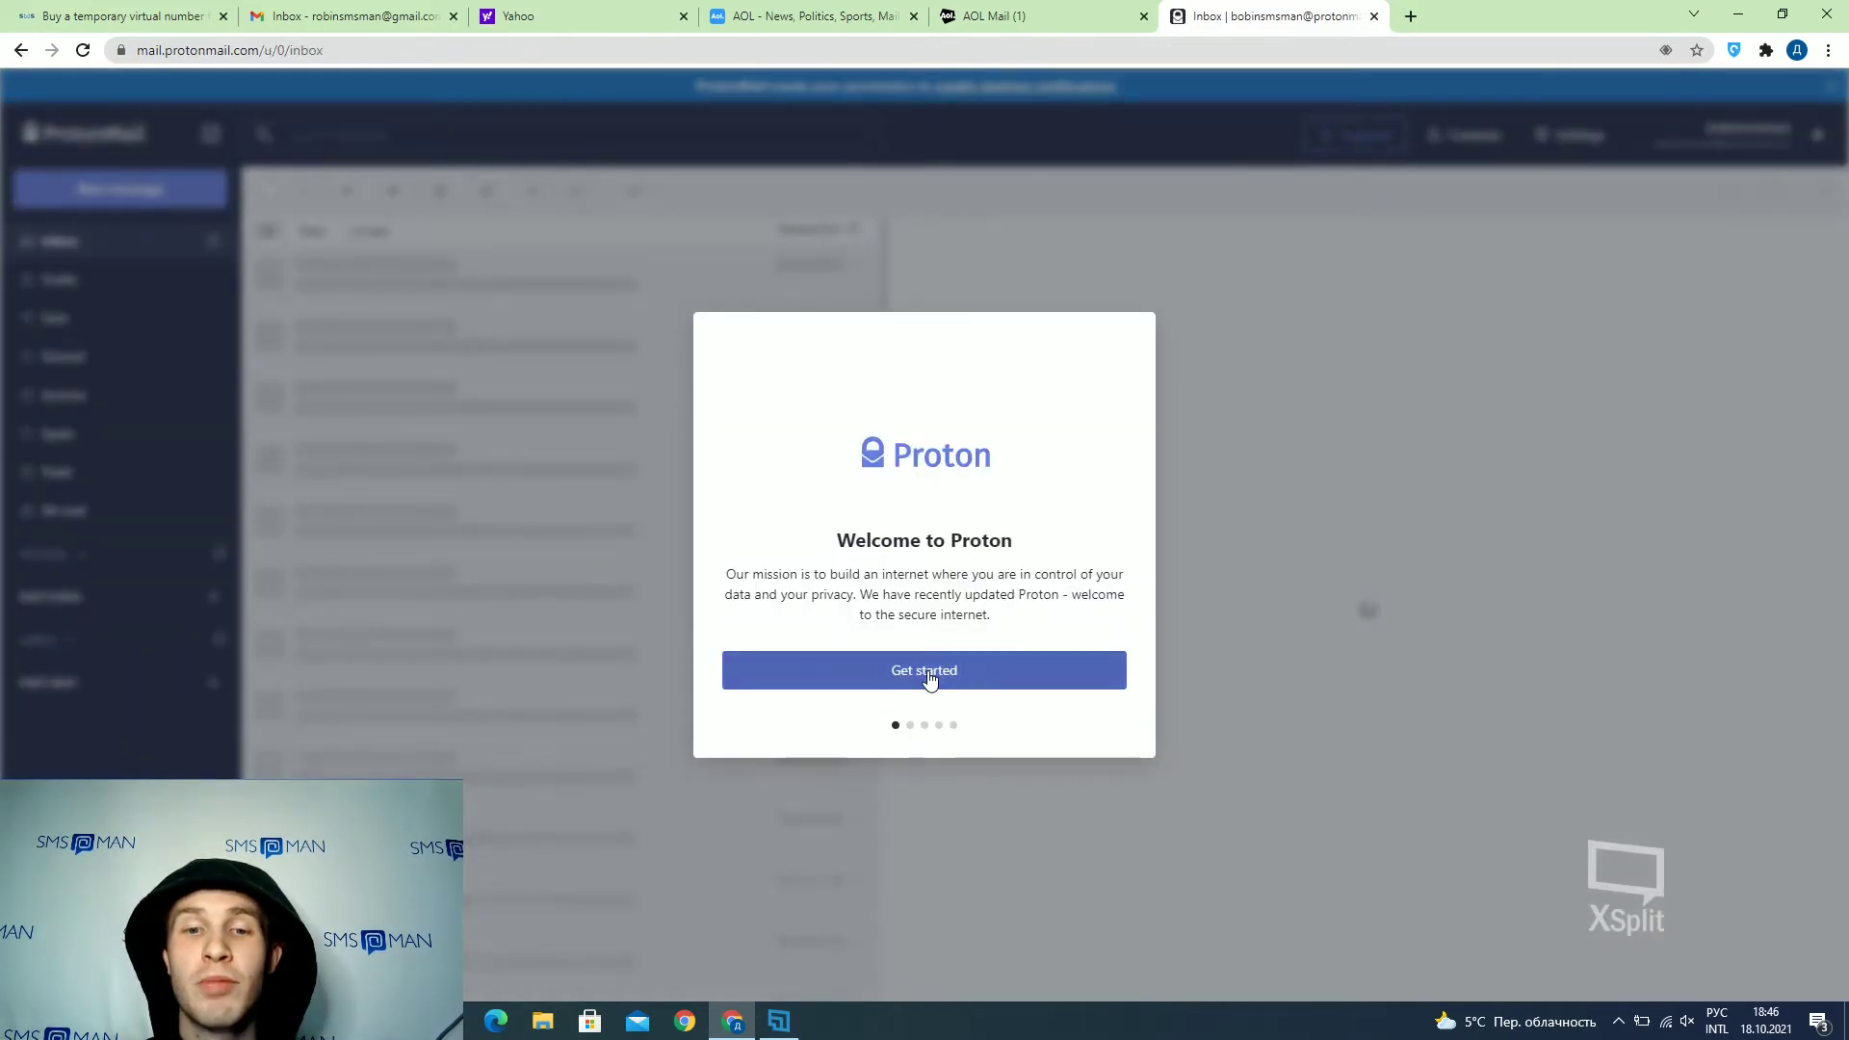
left_click(928, 679)
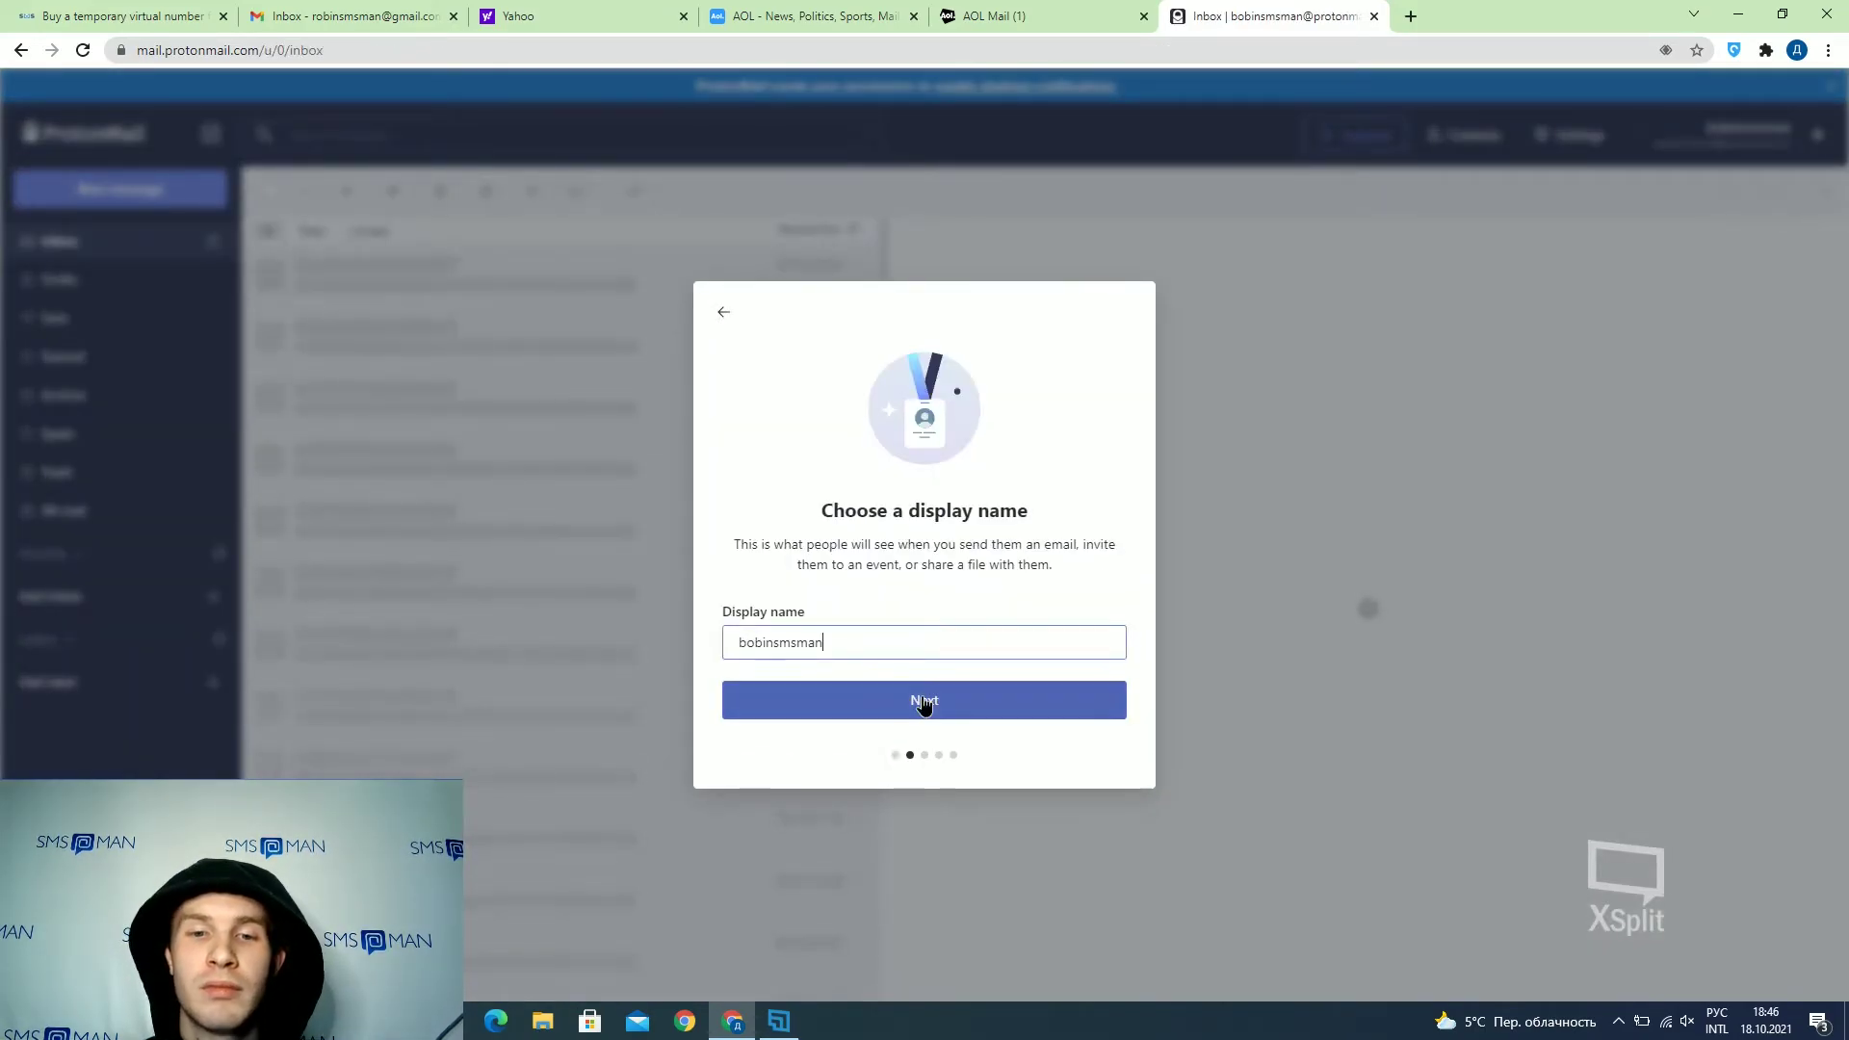
left_click(924, 702)
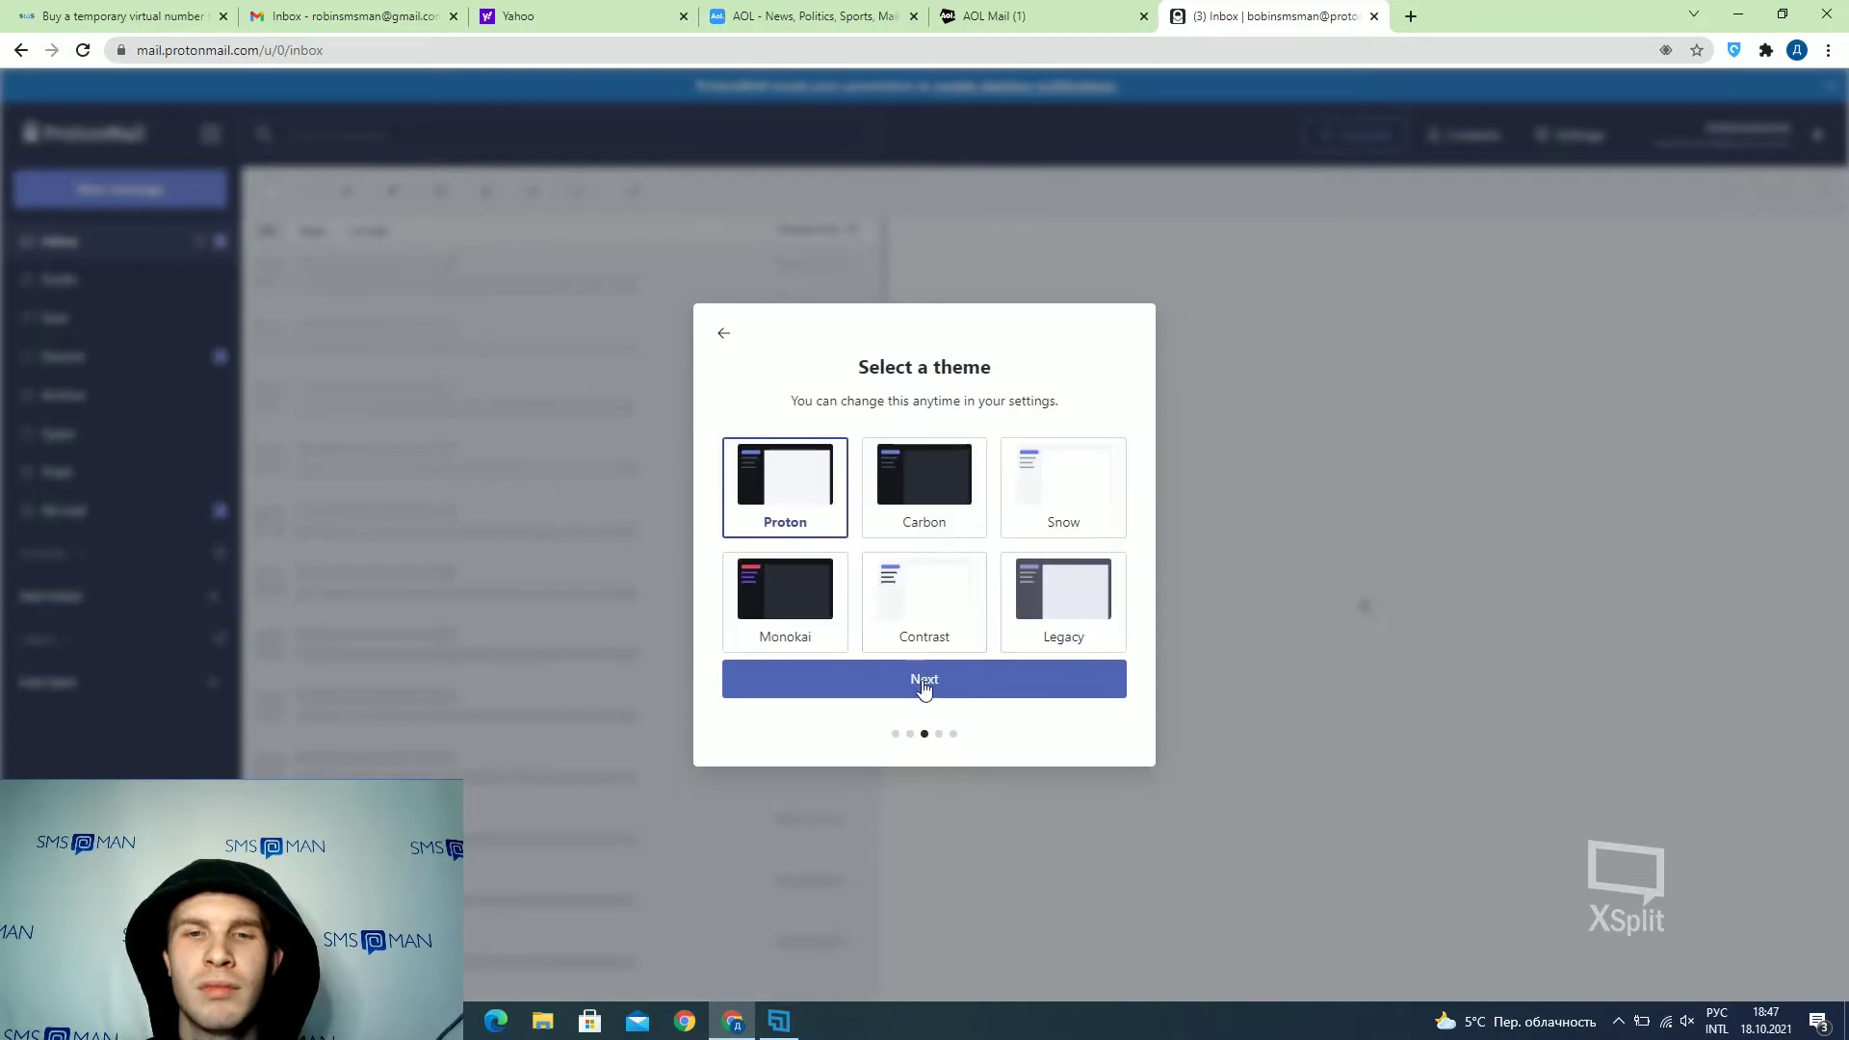
left_click(923, 683)
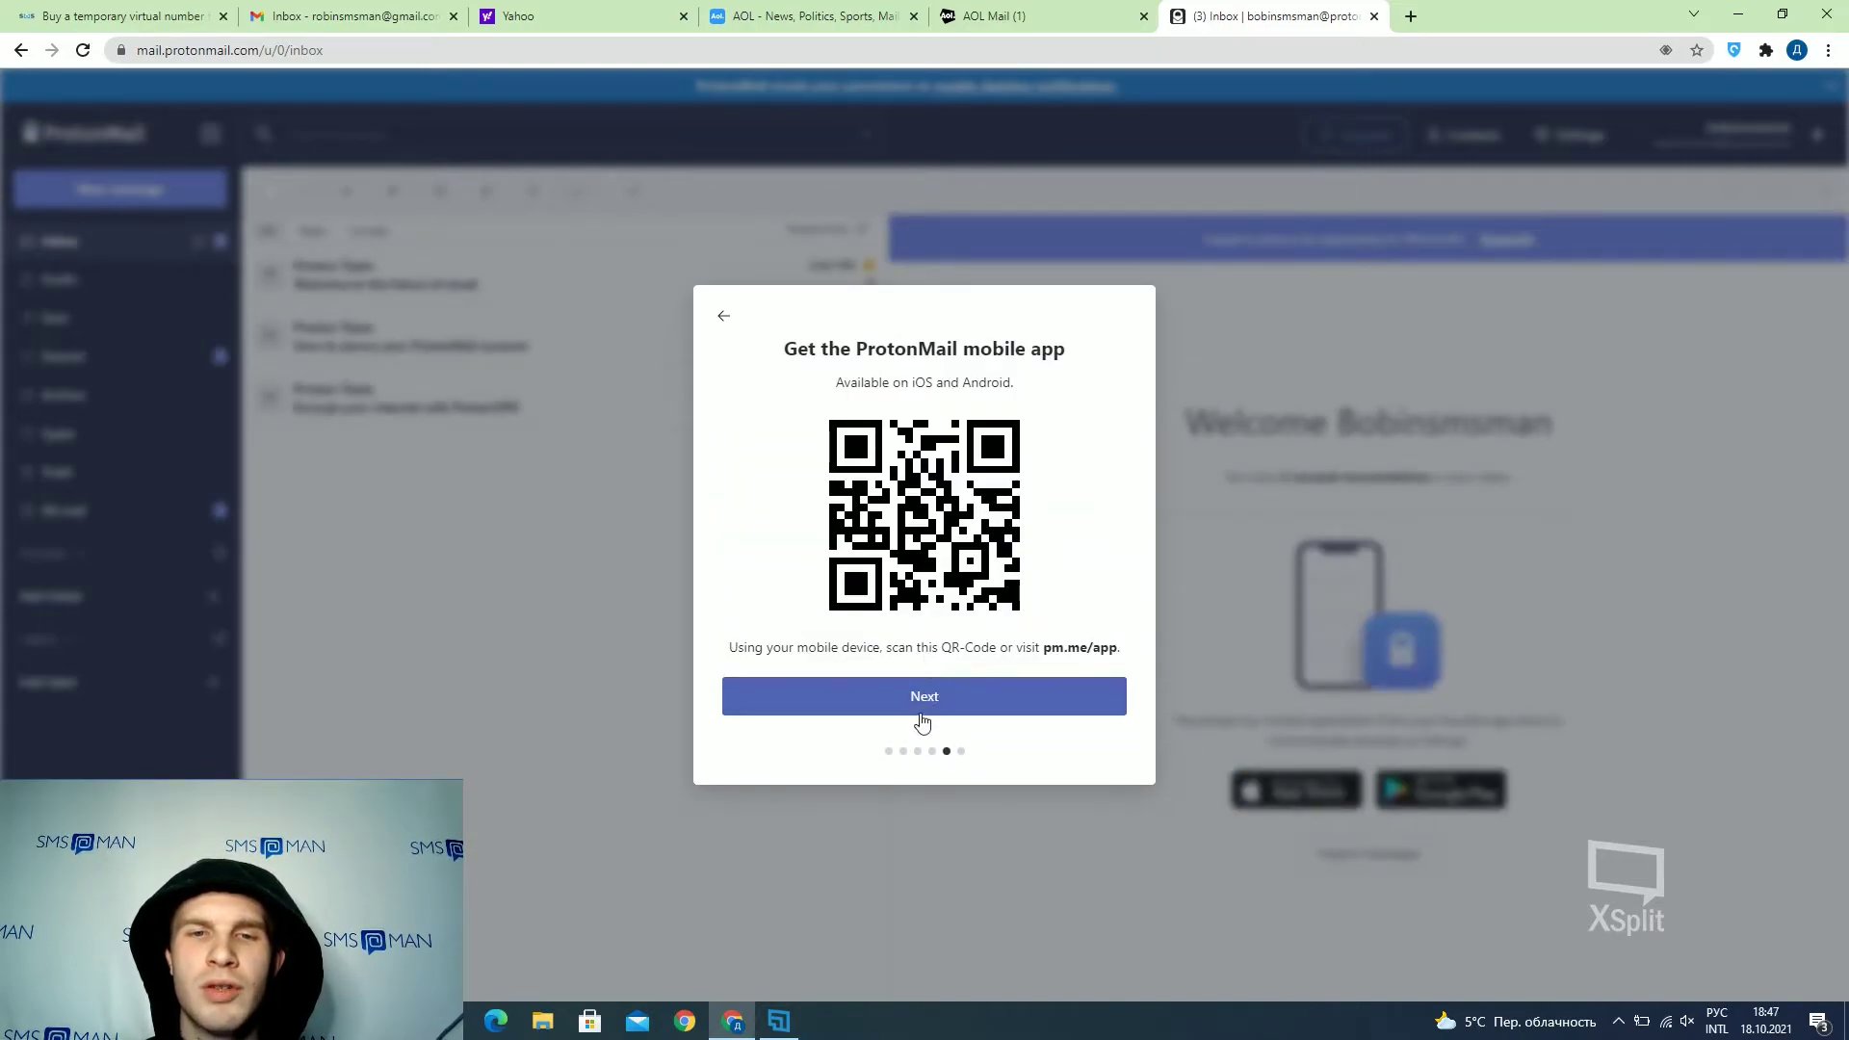
left_click(922, 699)
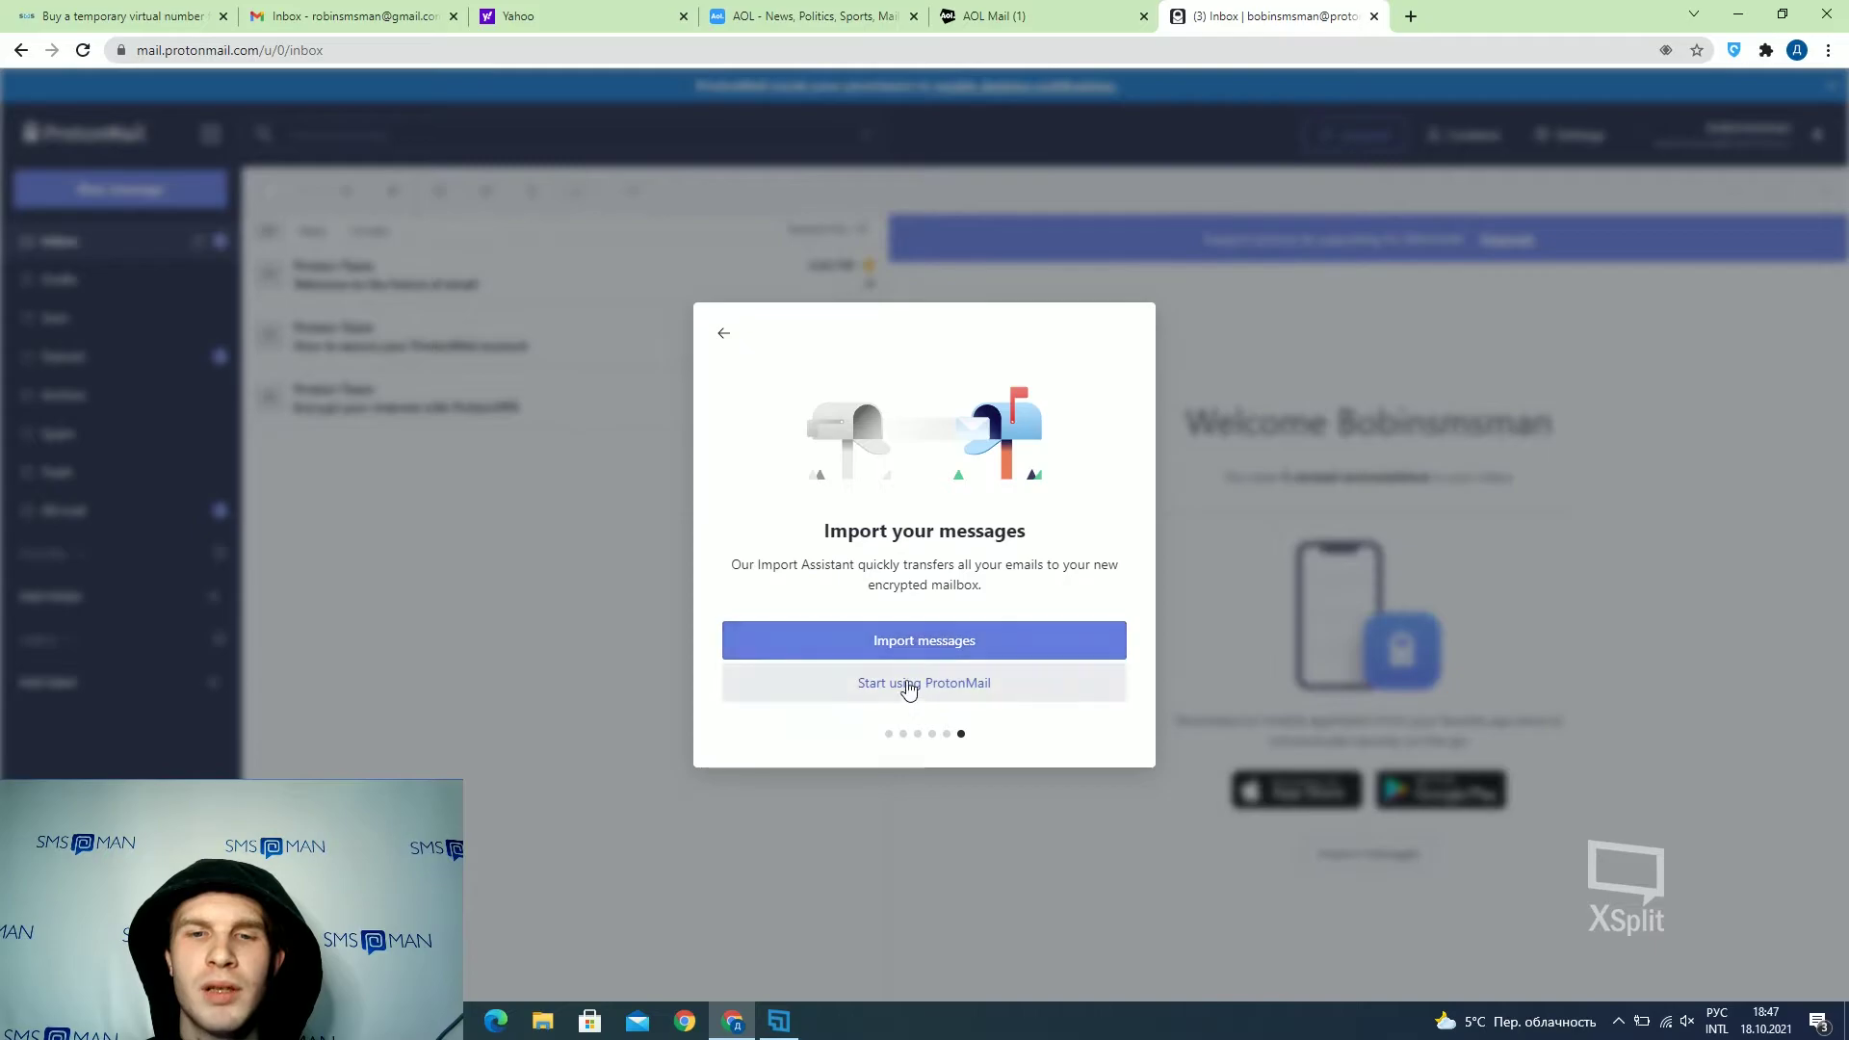
left_click(906, 678)
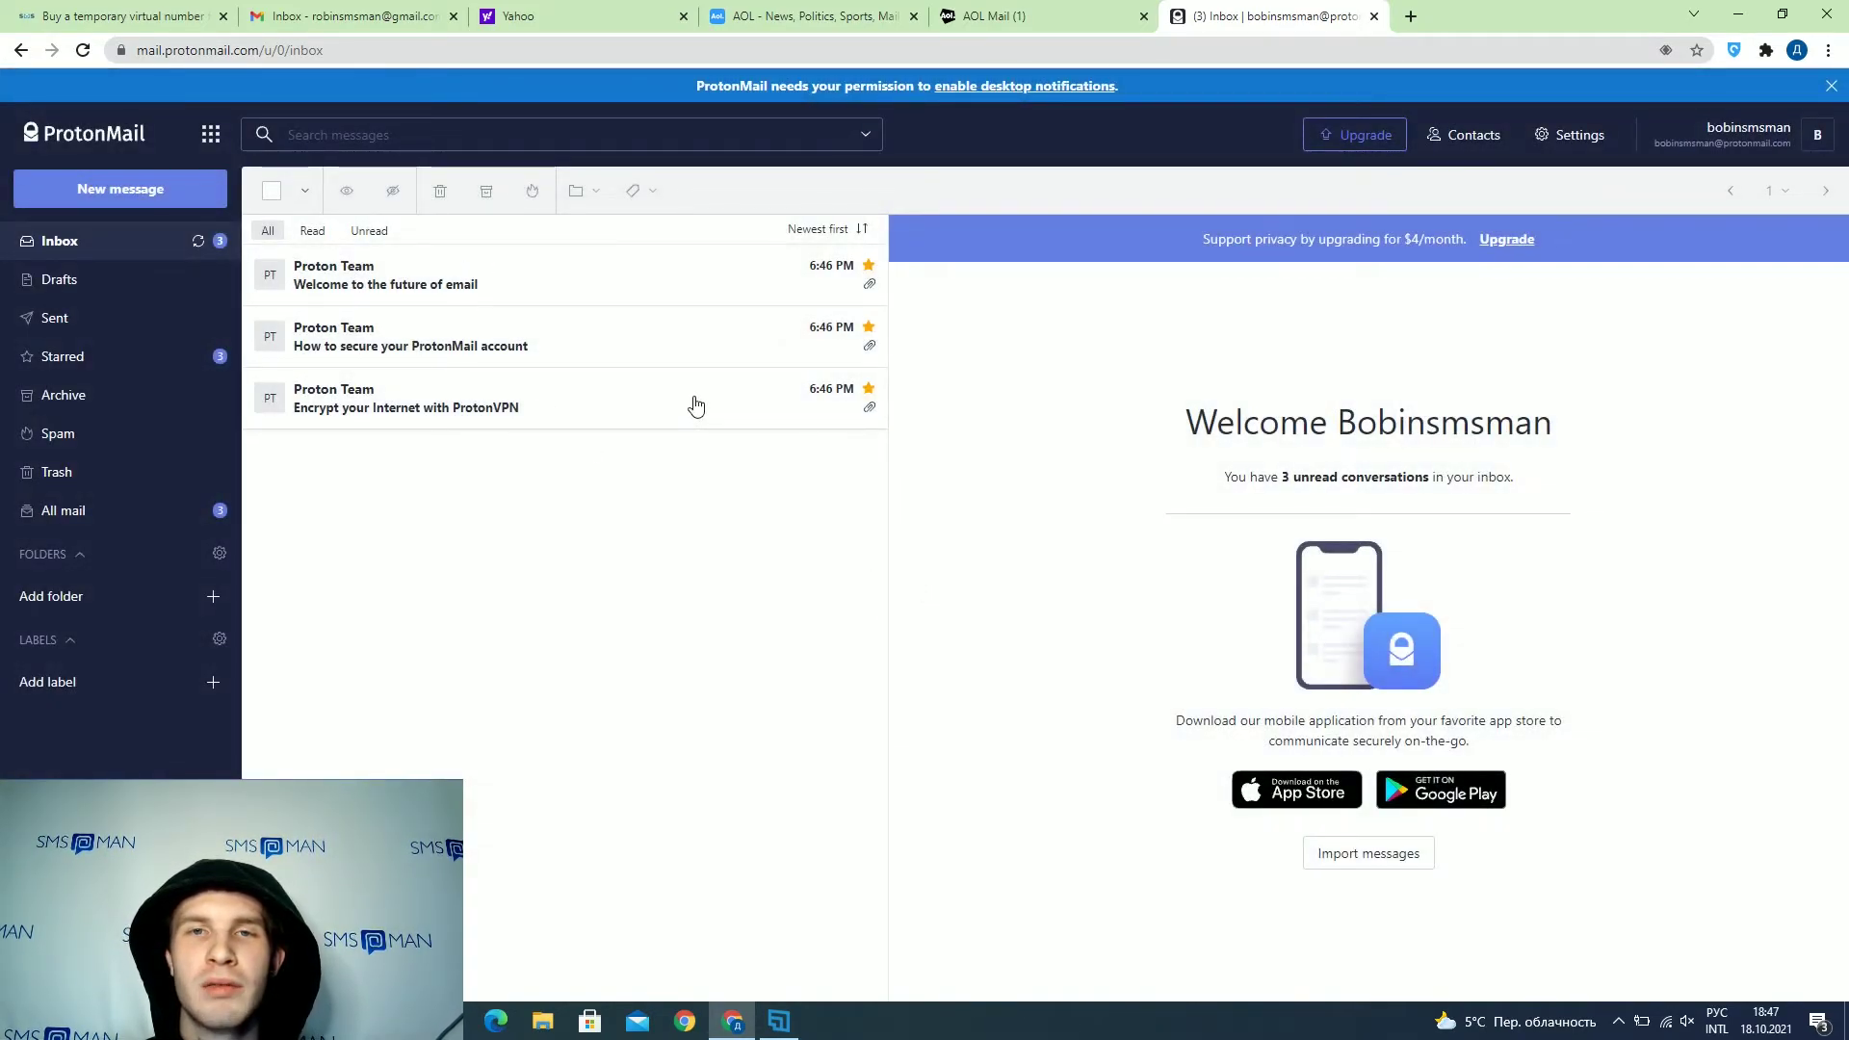
left_click(124, 16)
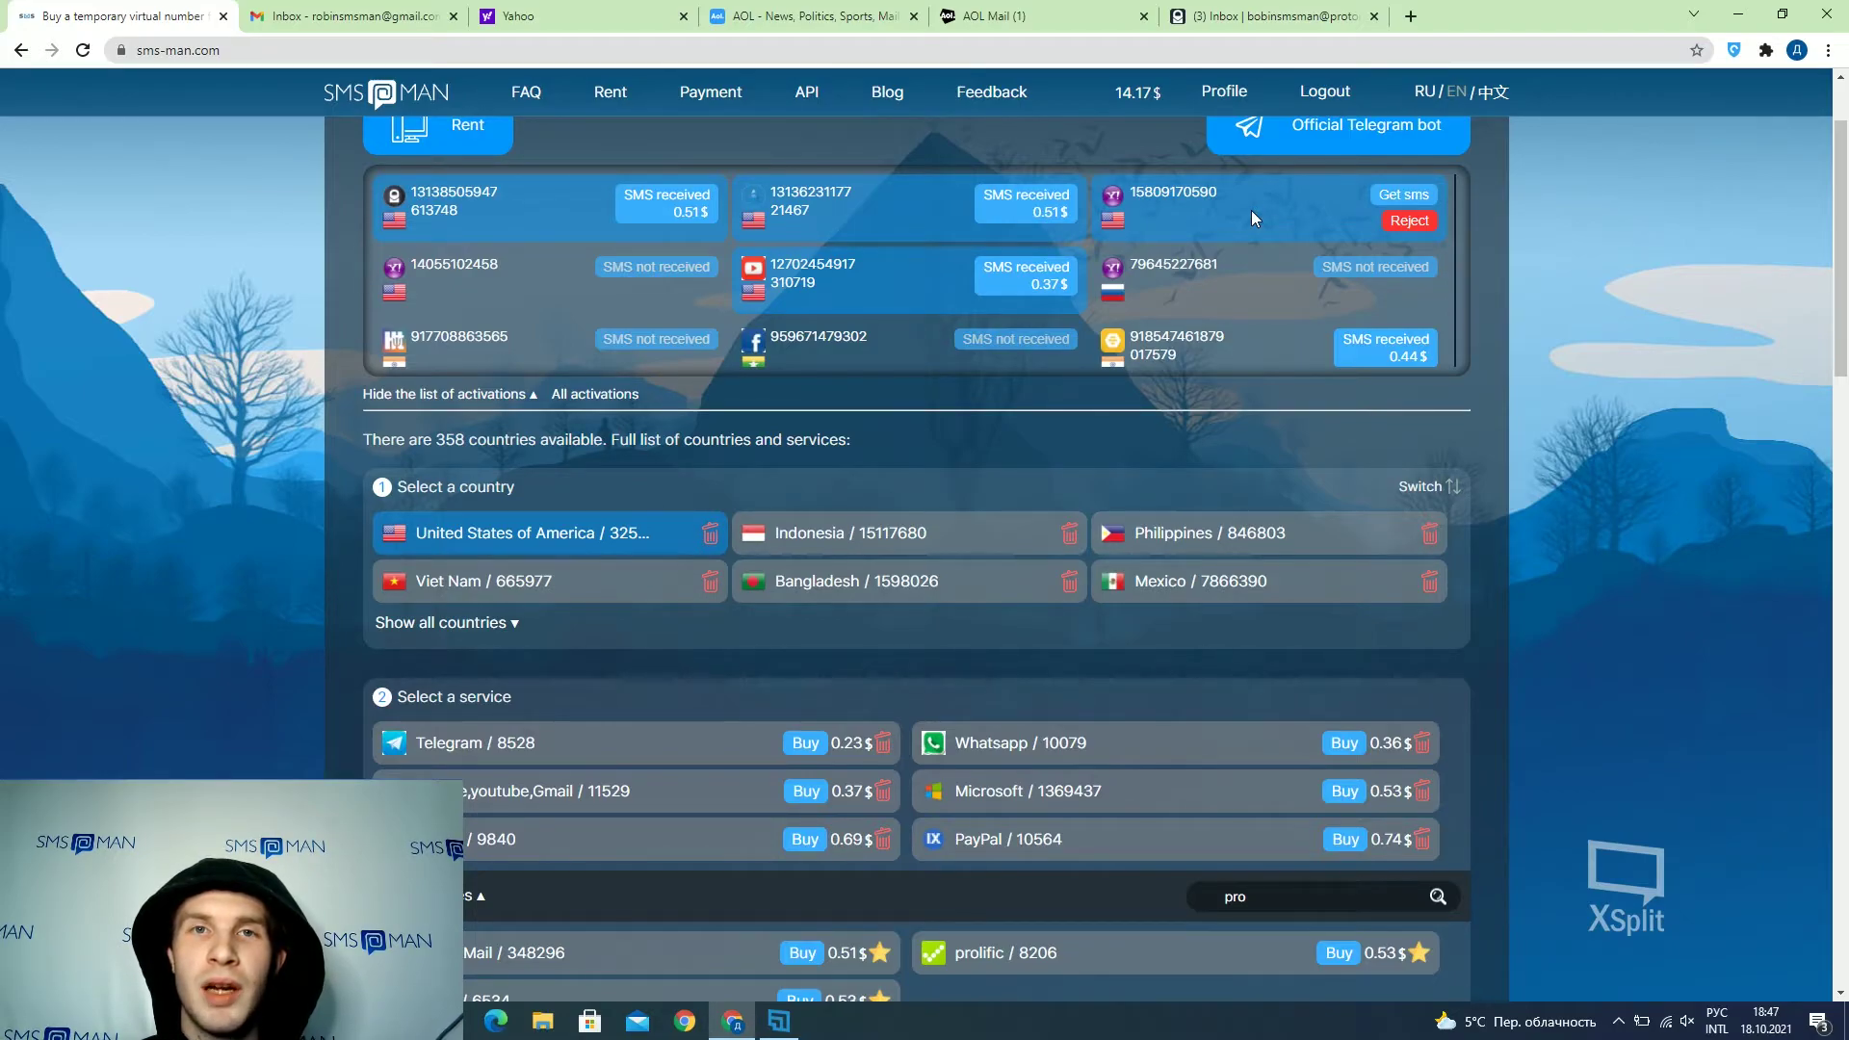
left_click(1411, 18)
type("out")
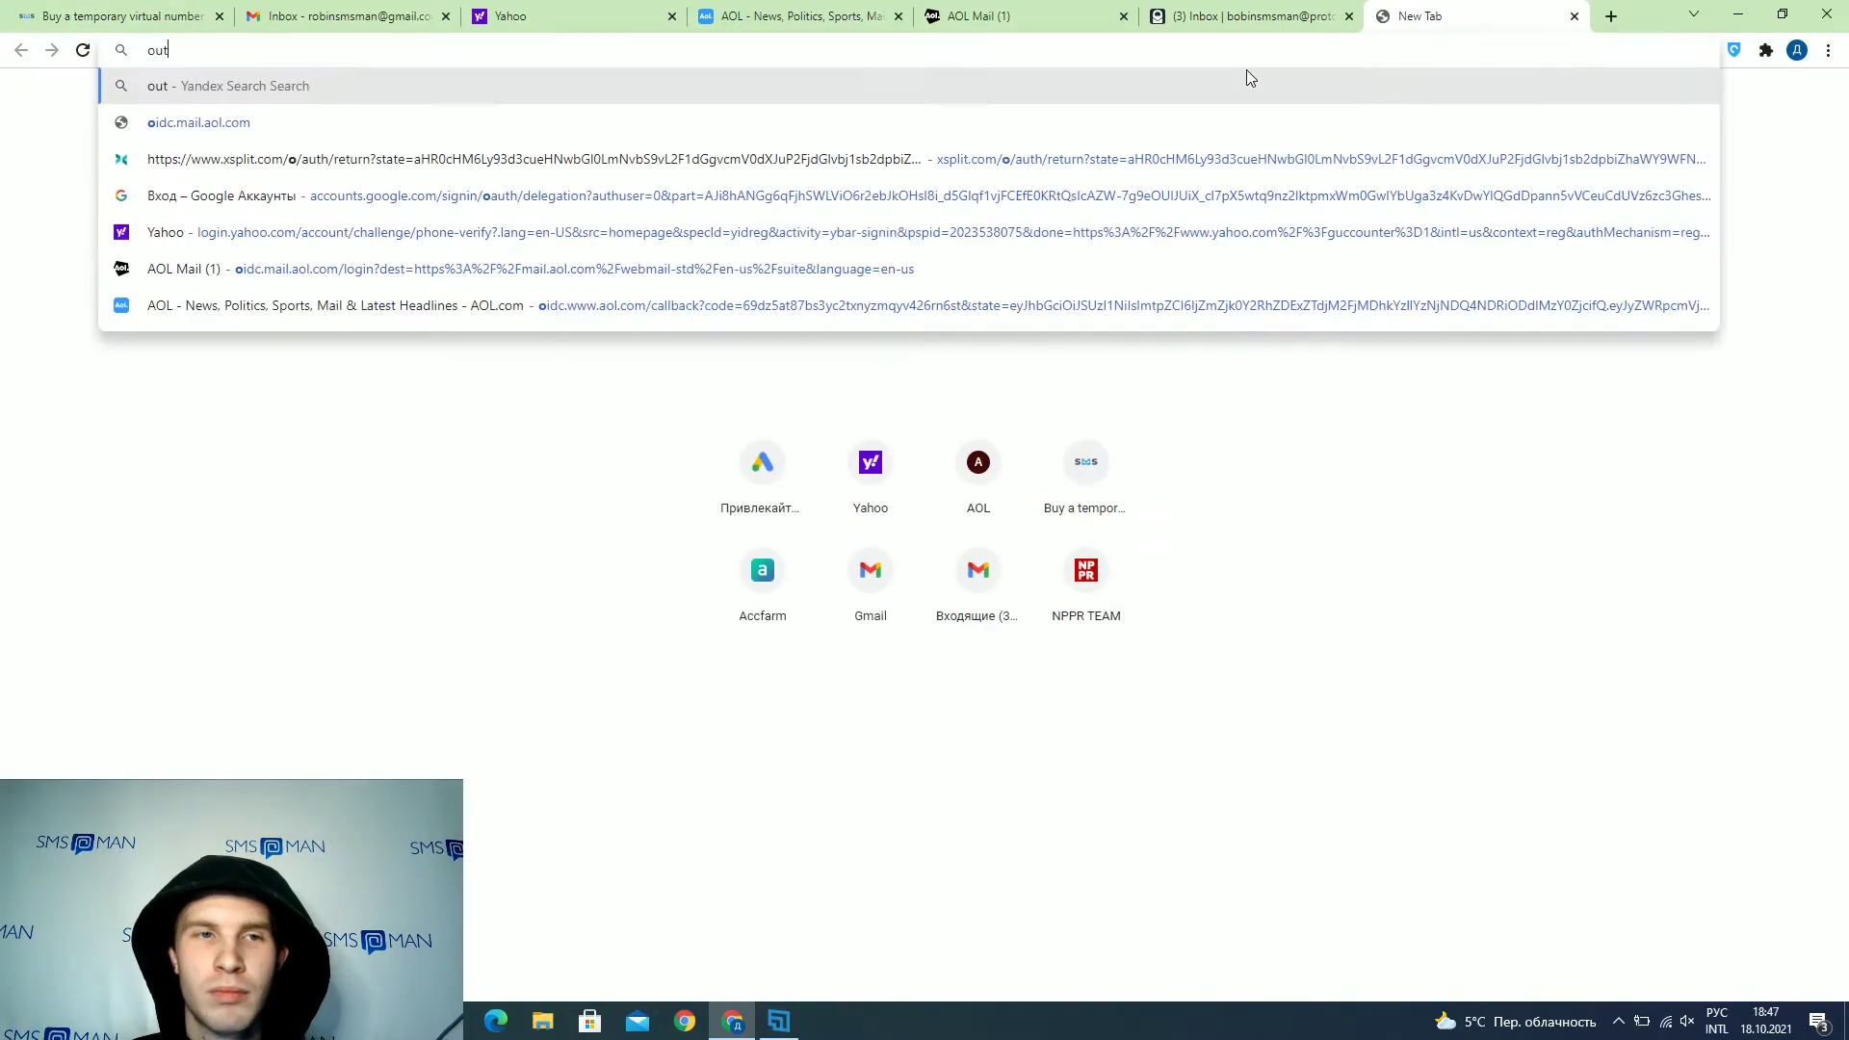
type("look.com")
key("Return")
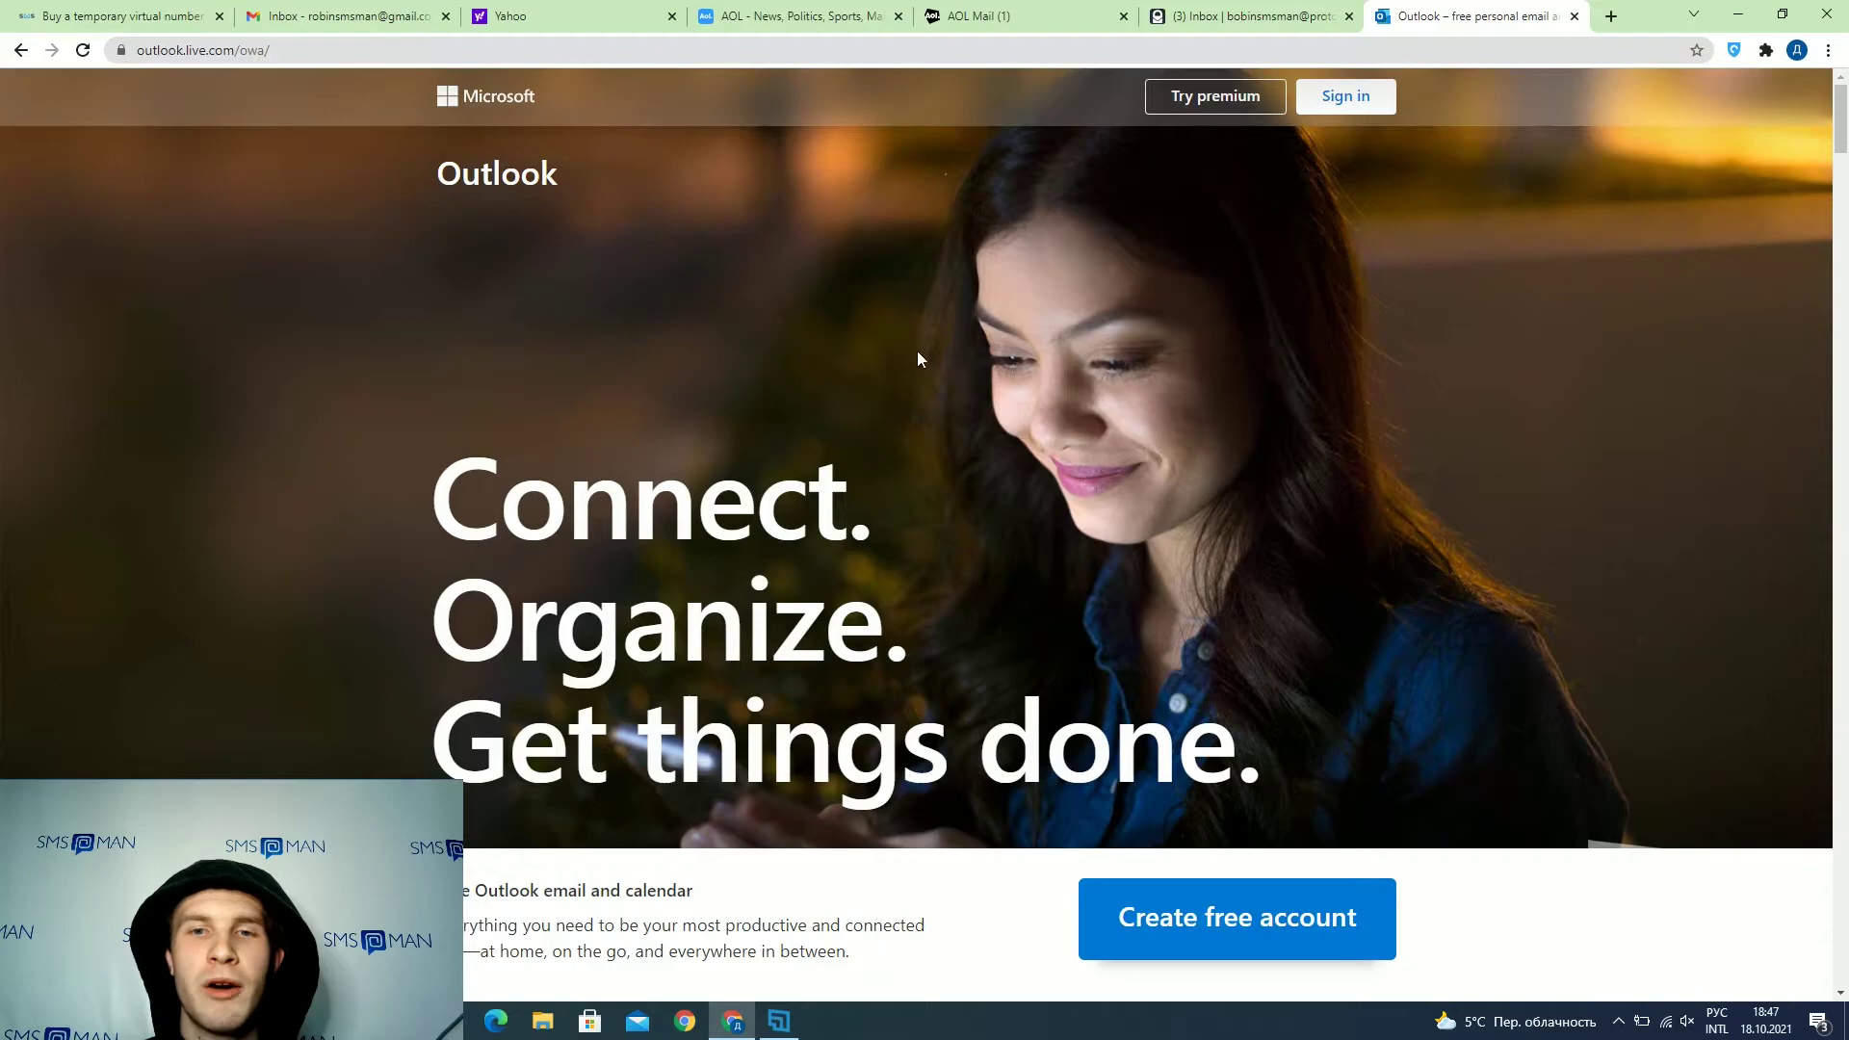
left_click(1229, 939)
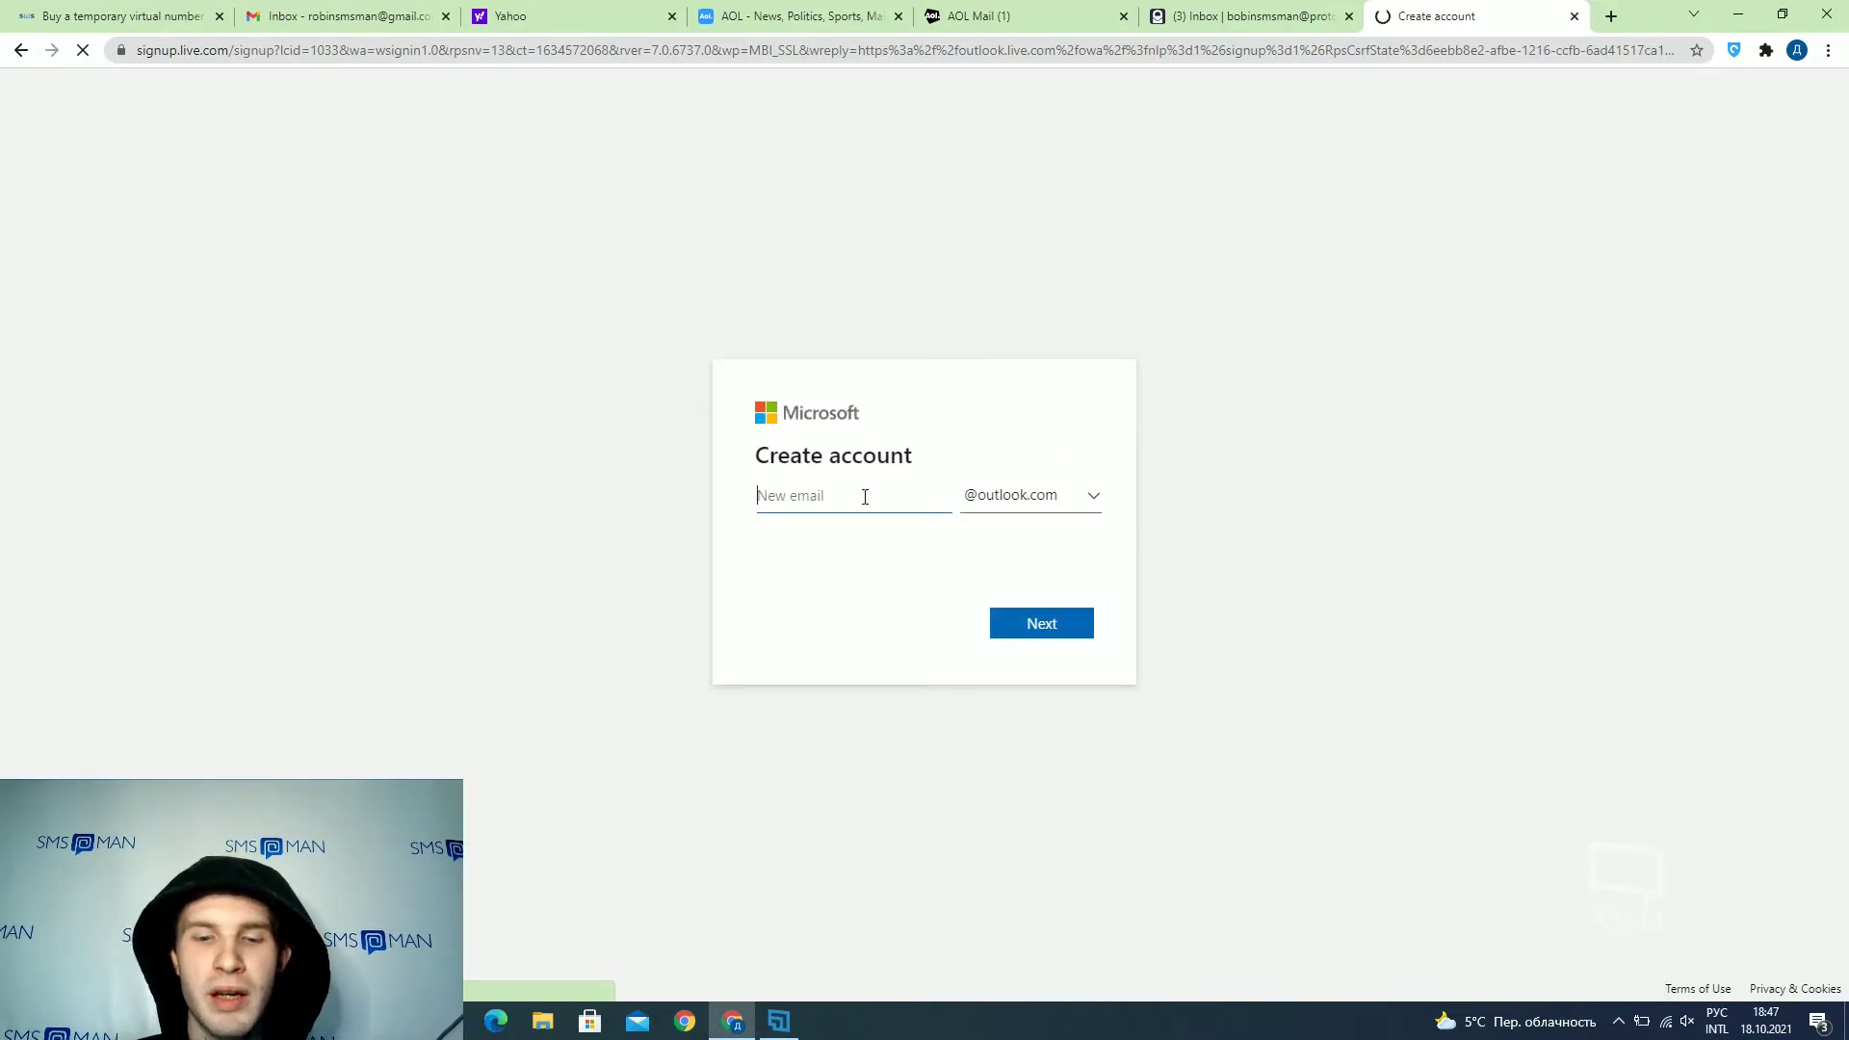
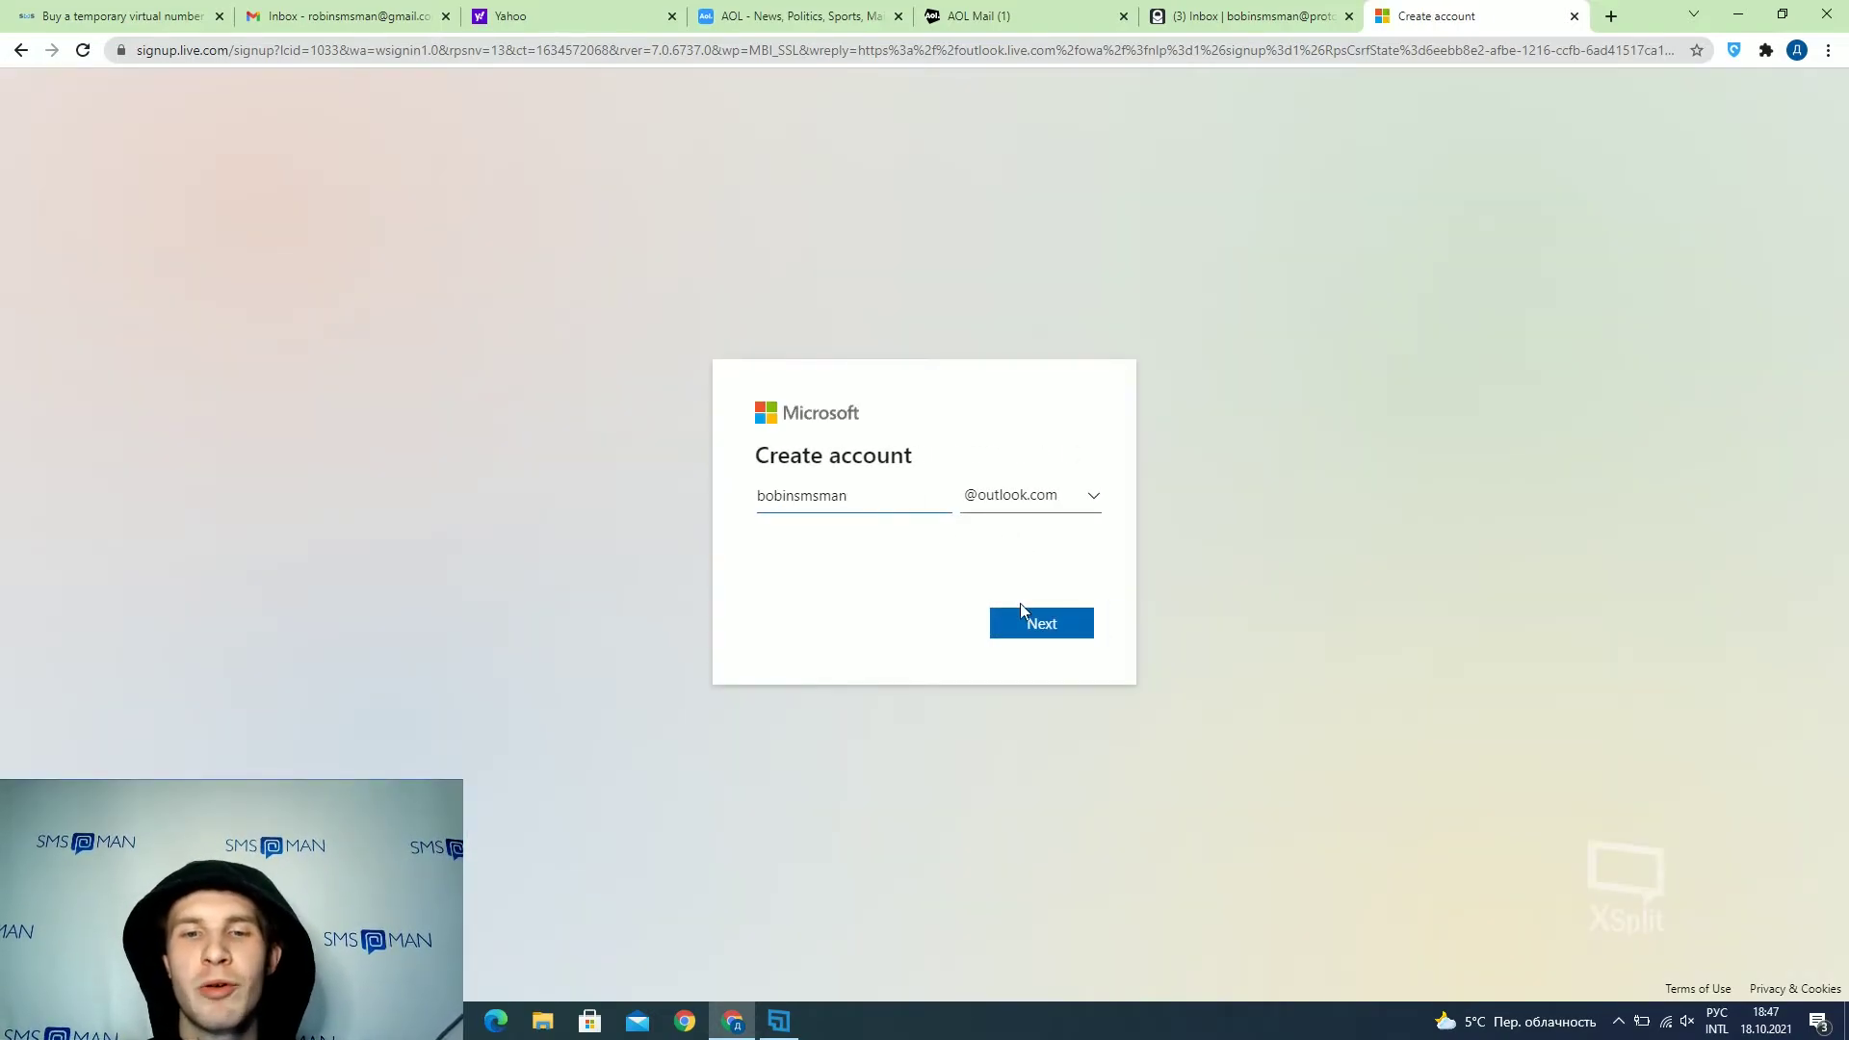
left_click(1033, 630)
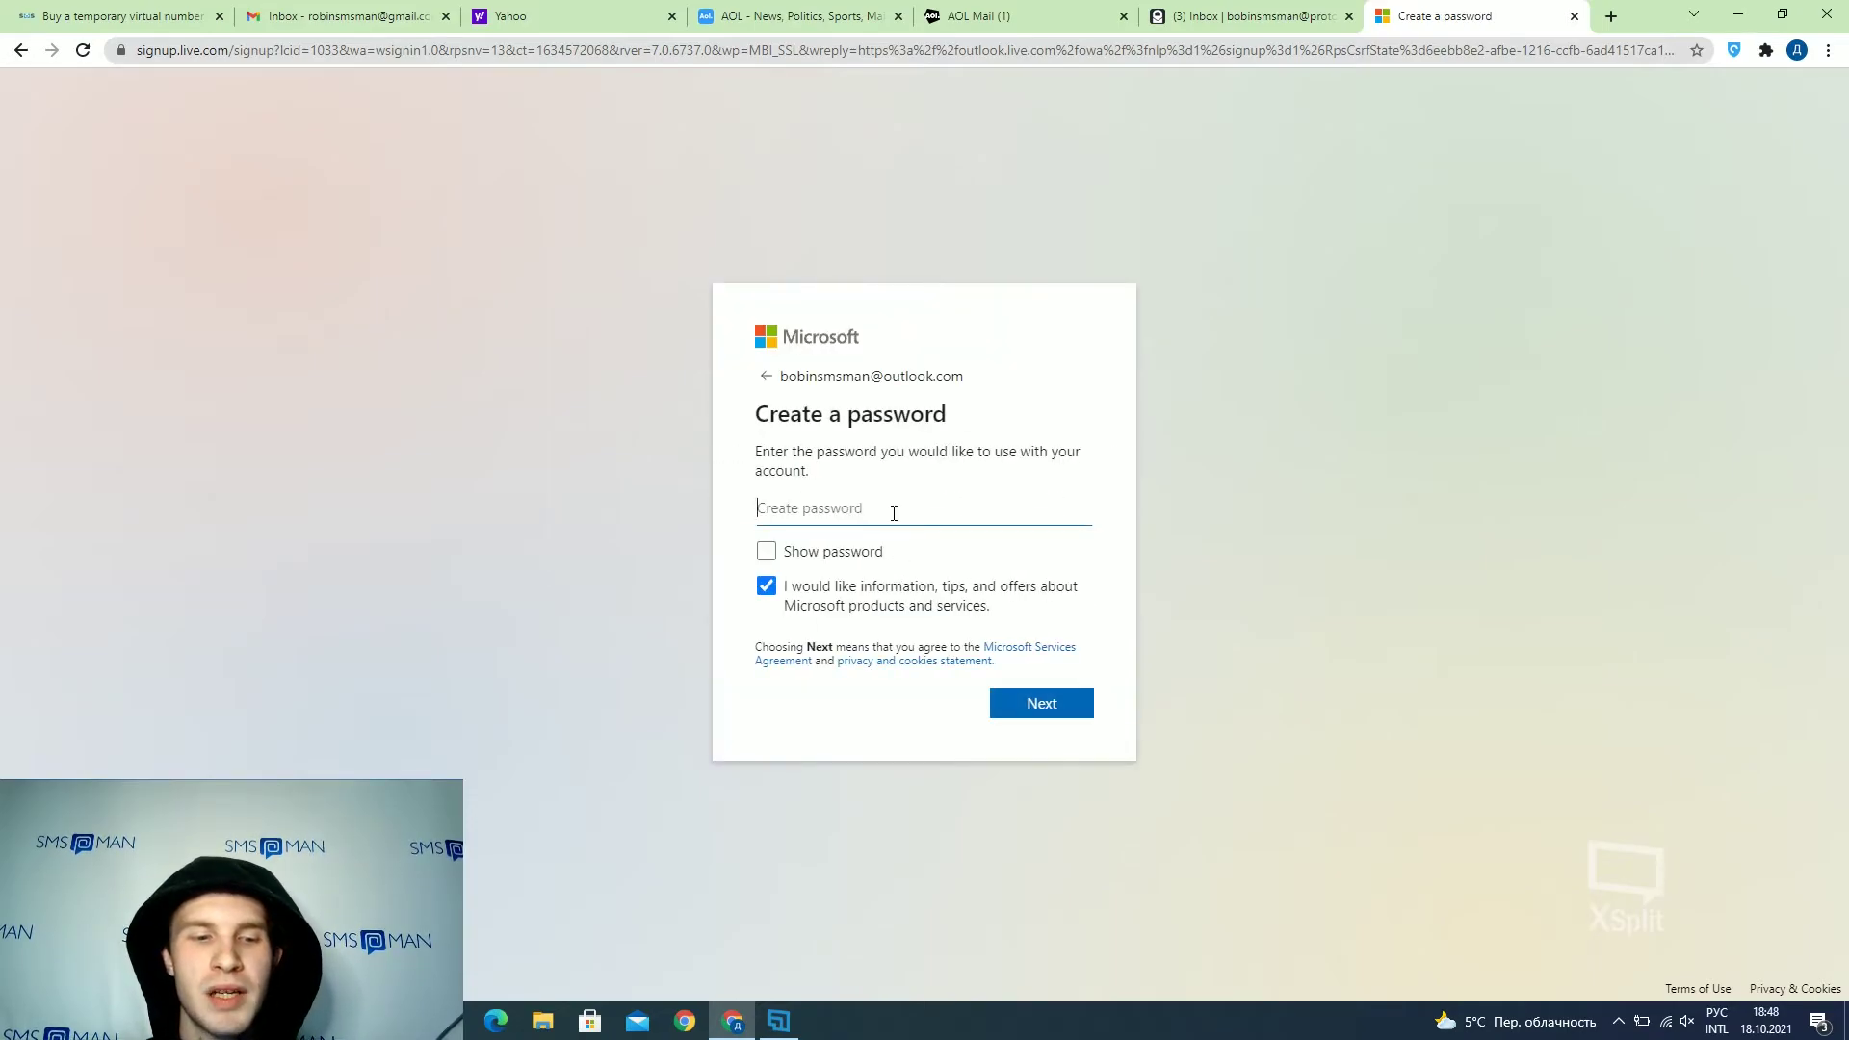
type("•••••••")
key("Return")
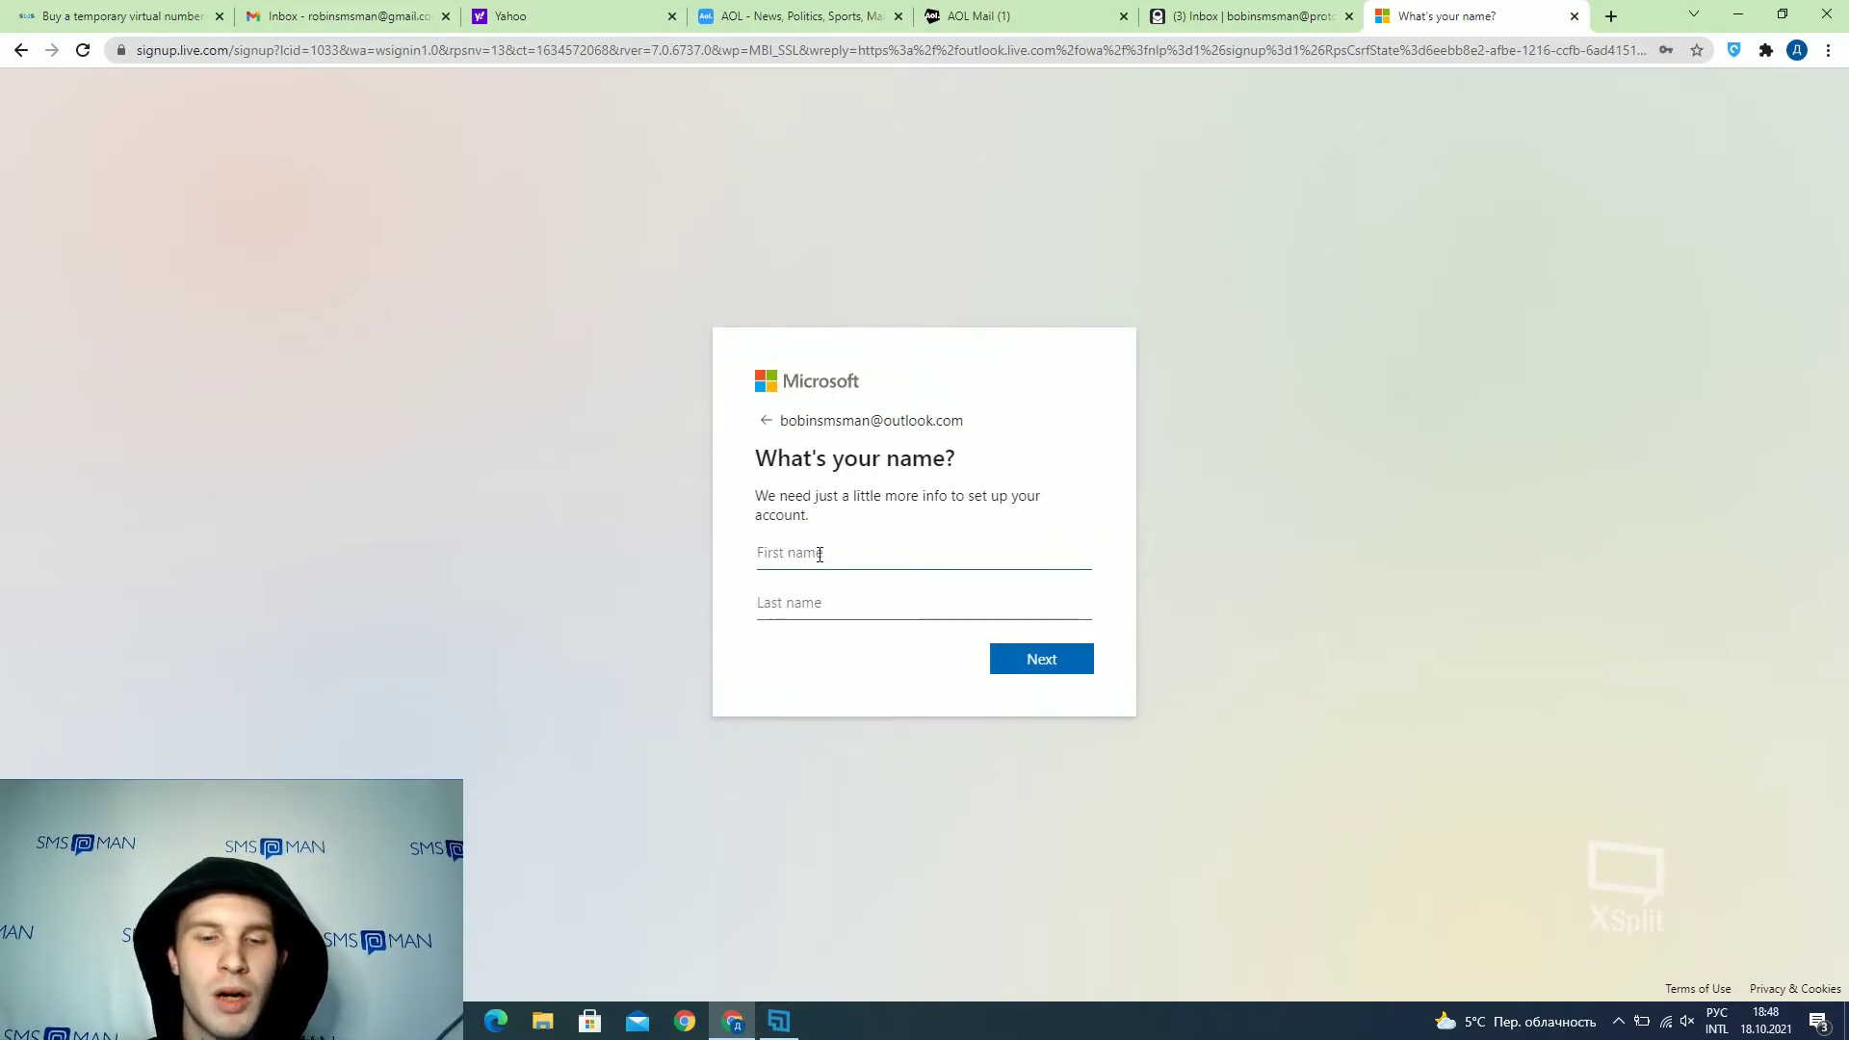
key("Tab")
key("Return")
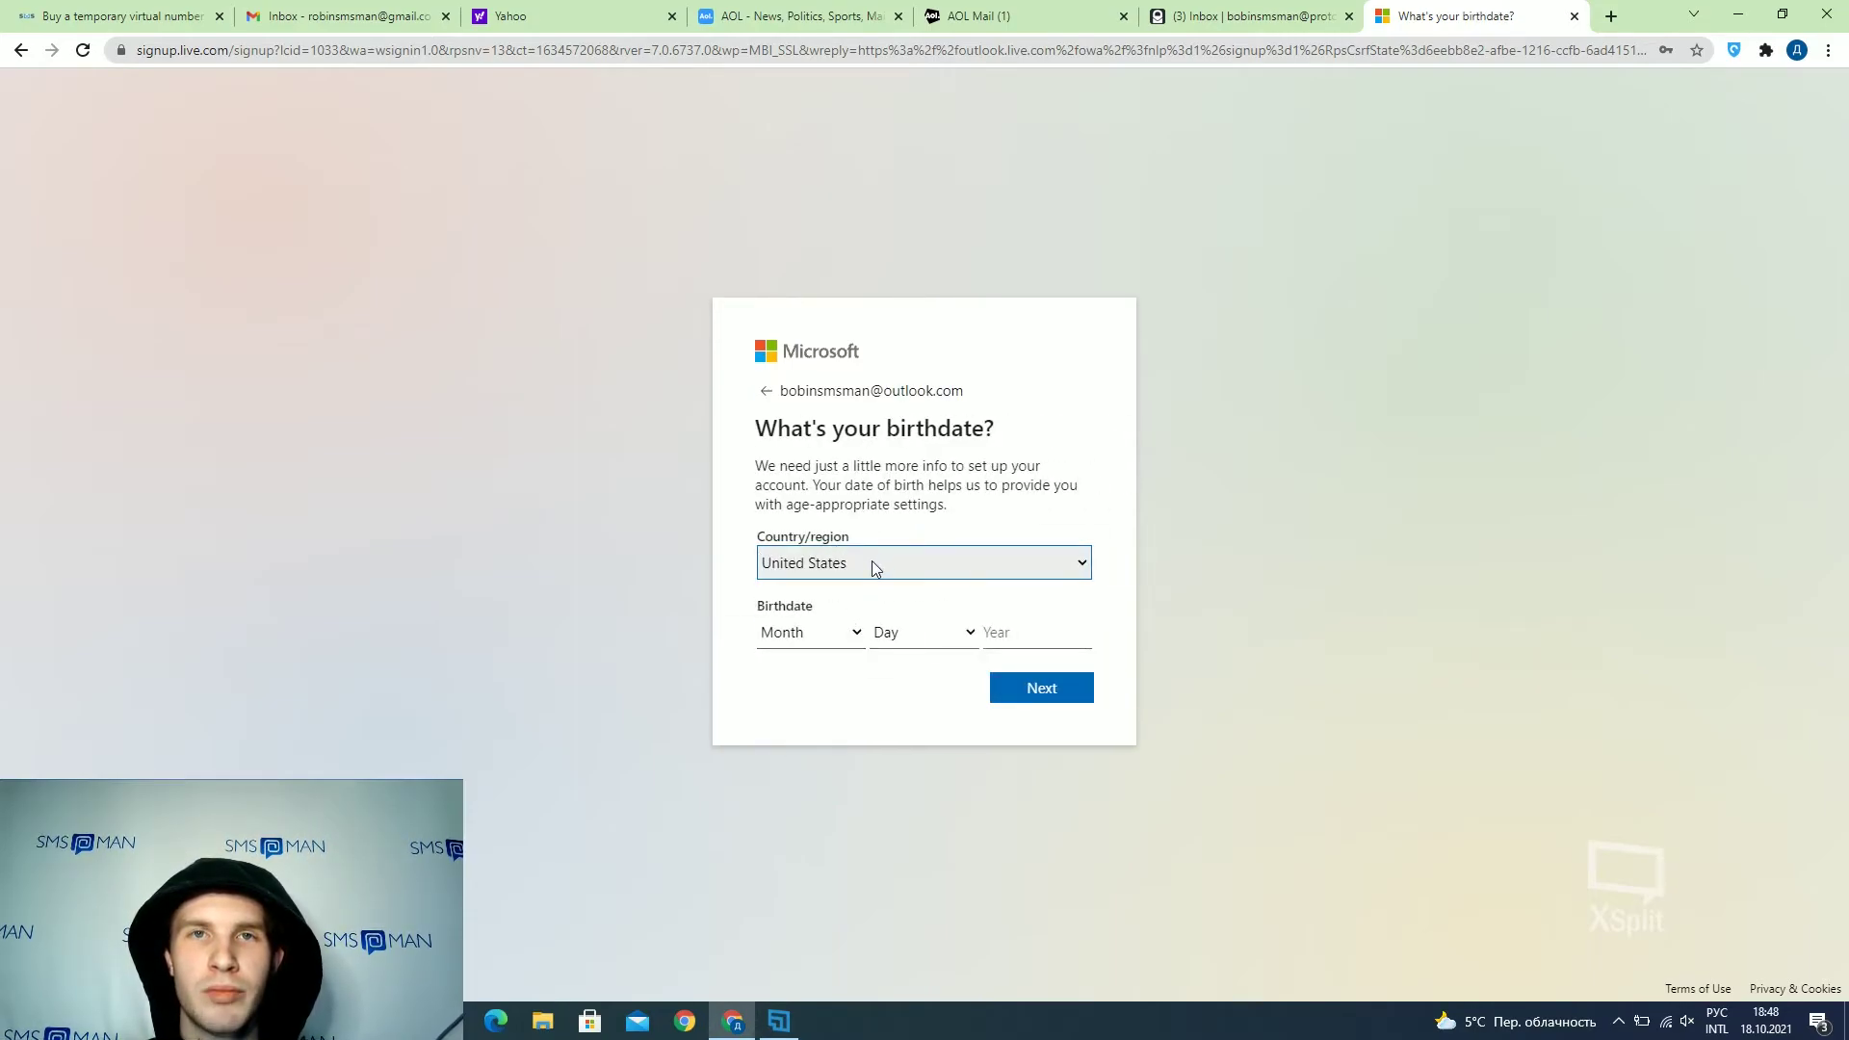
- Enter a June 16 birthdate and birth year, then submit the country and birthdate
left_click(852, 629)
left_click(863, 777)
left_click(928, 649)
left_click(883, 542)
left_click(990, 629)
type("1998")
left_click(1047, 690)
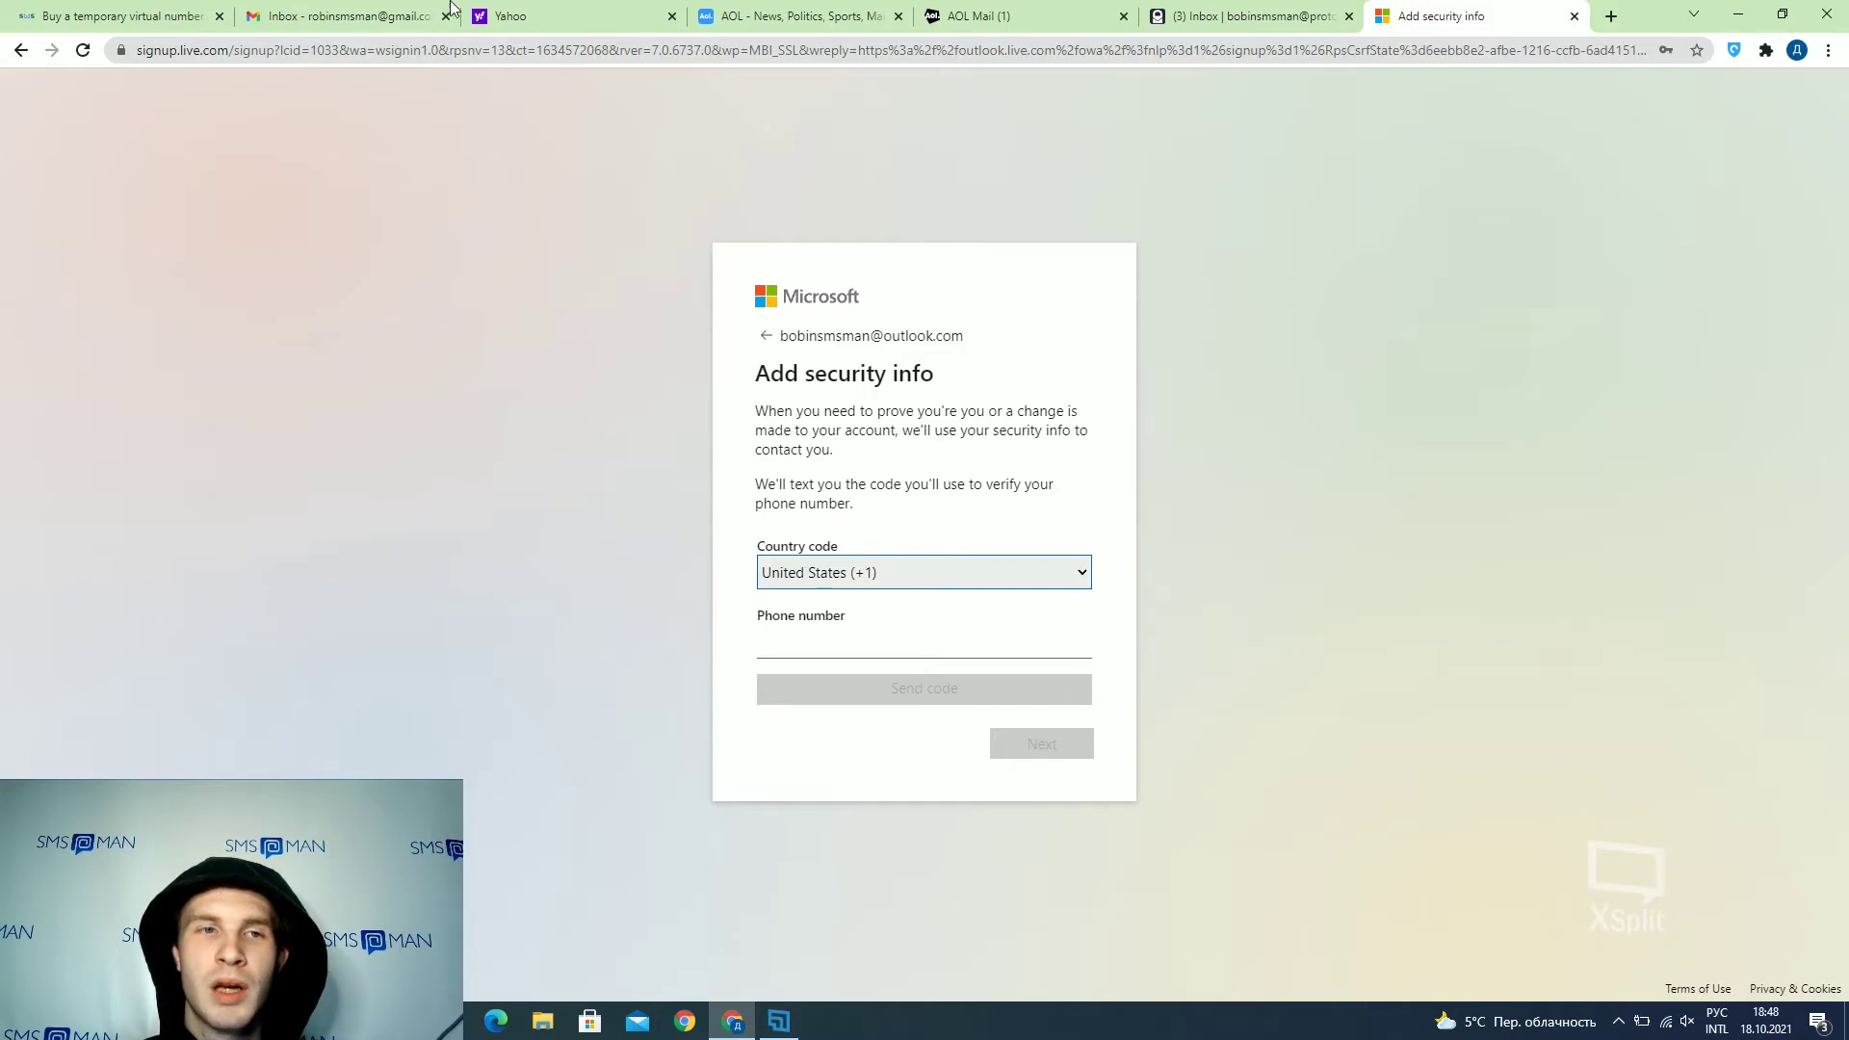
- Reject the unused SMS-Man activation and send an Outlook code to the new number
left_click(170, 16)
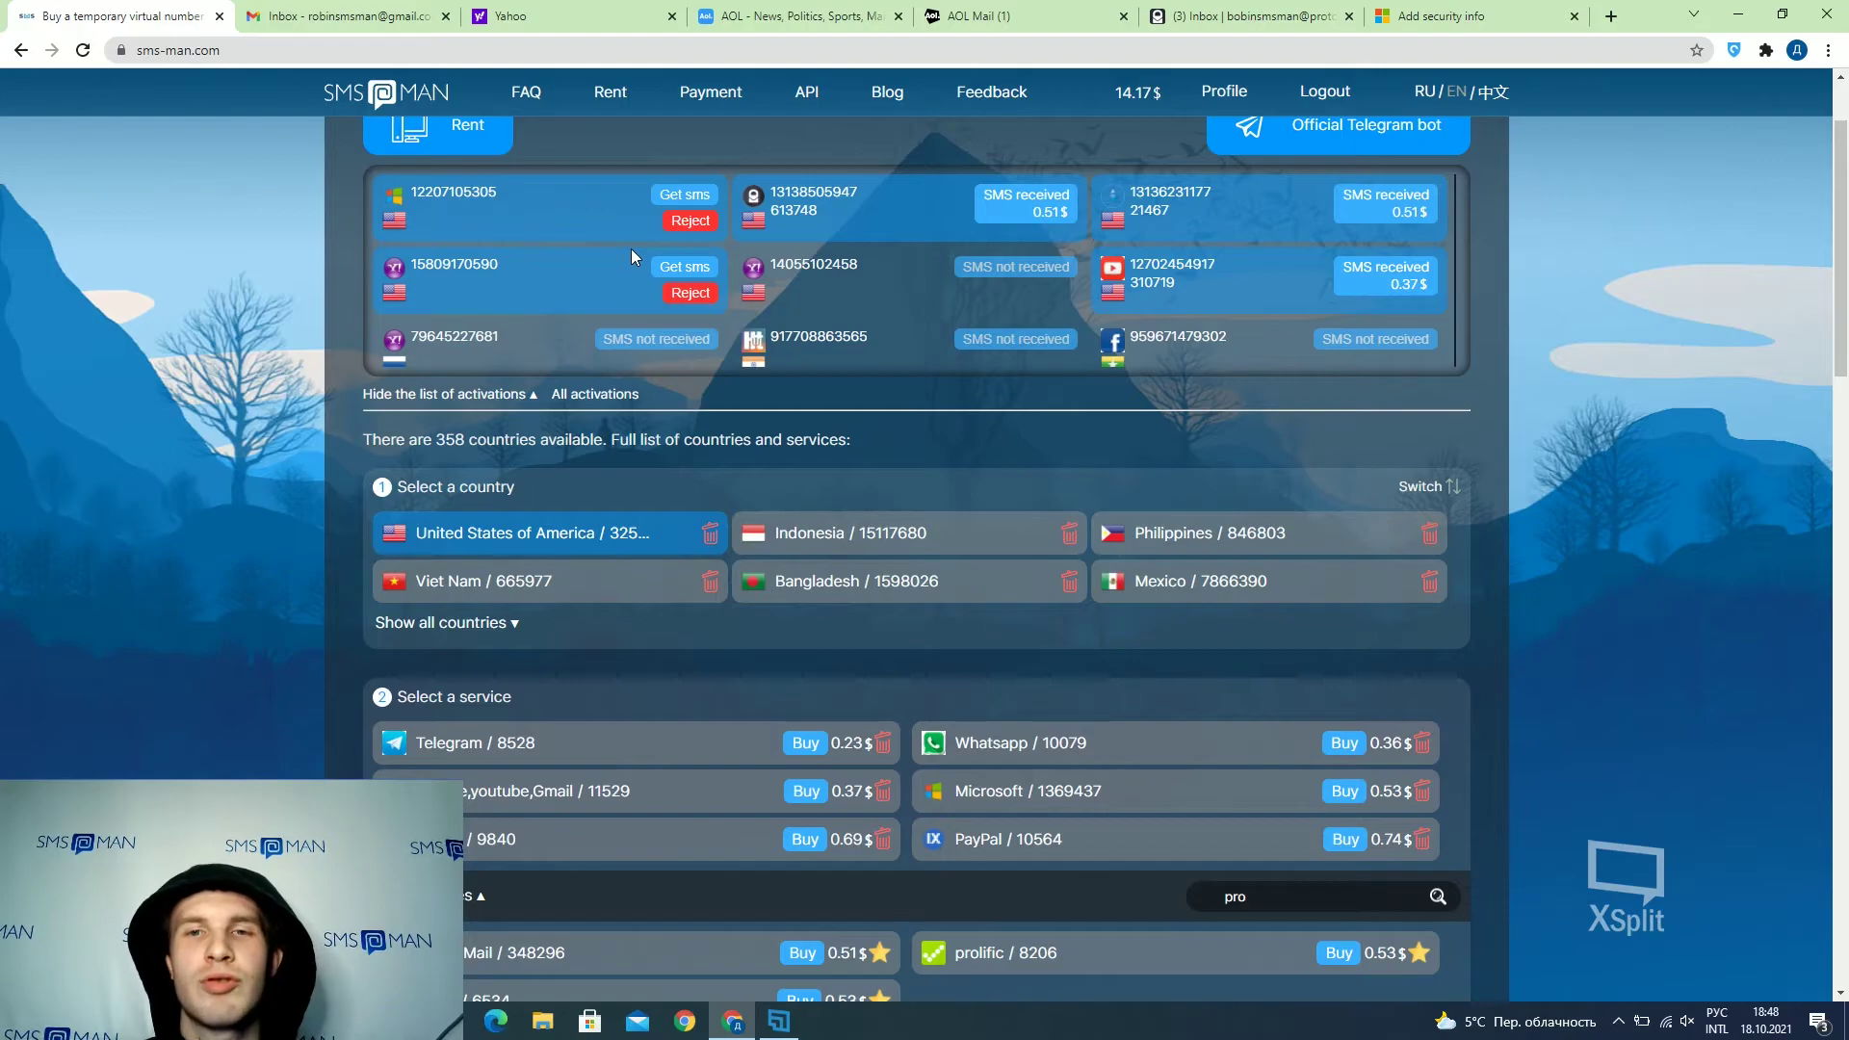
left_click(678, 295)
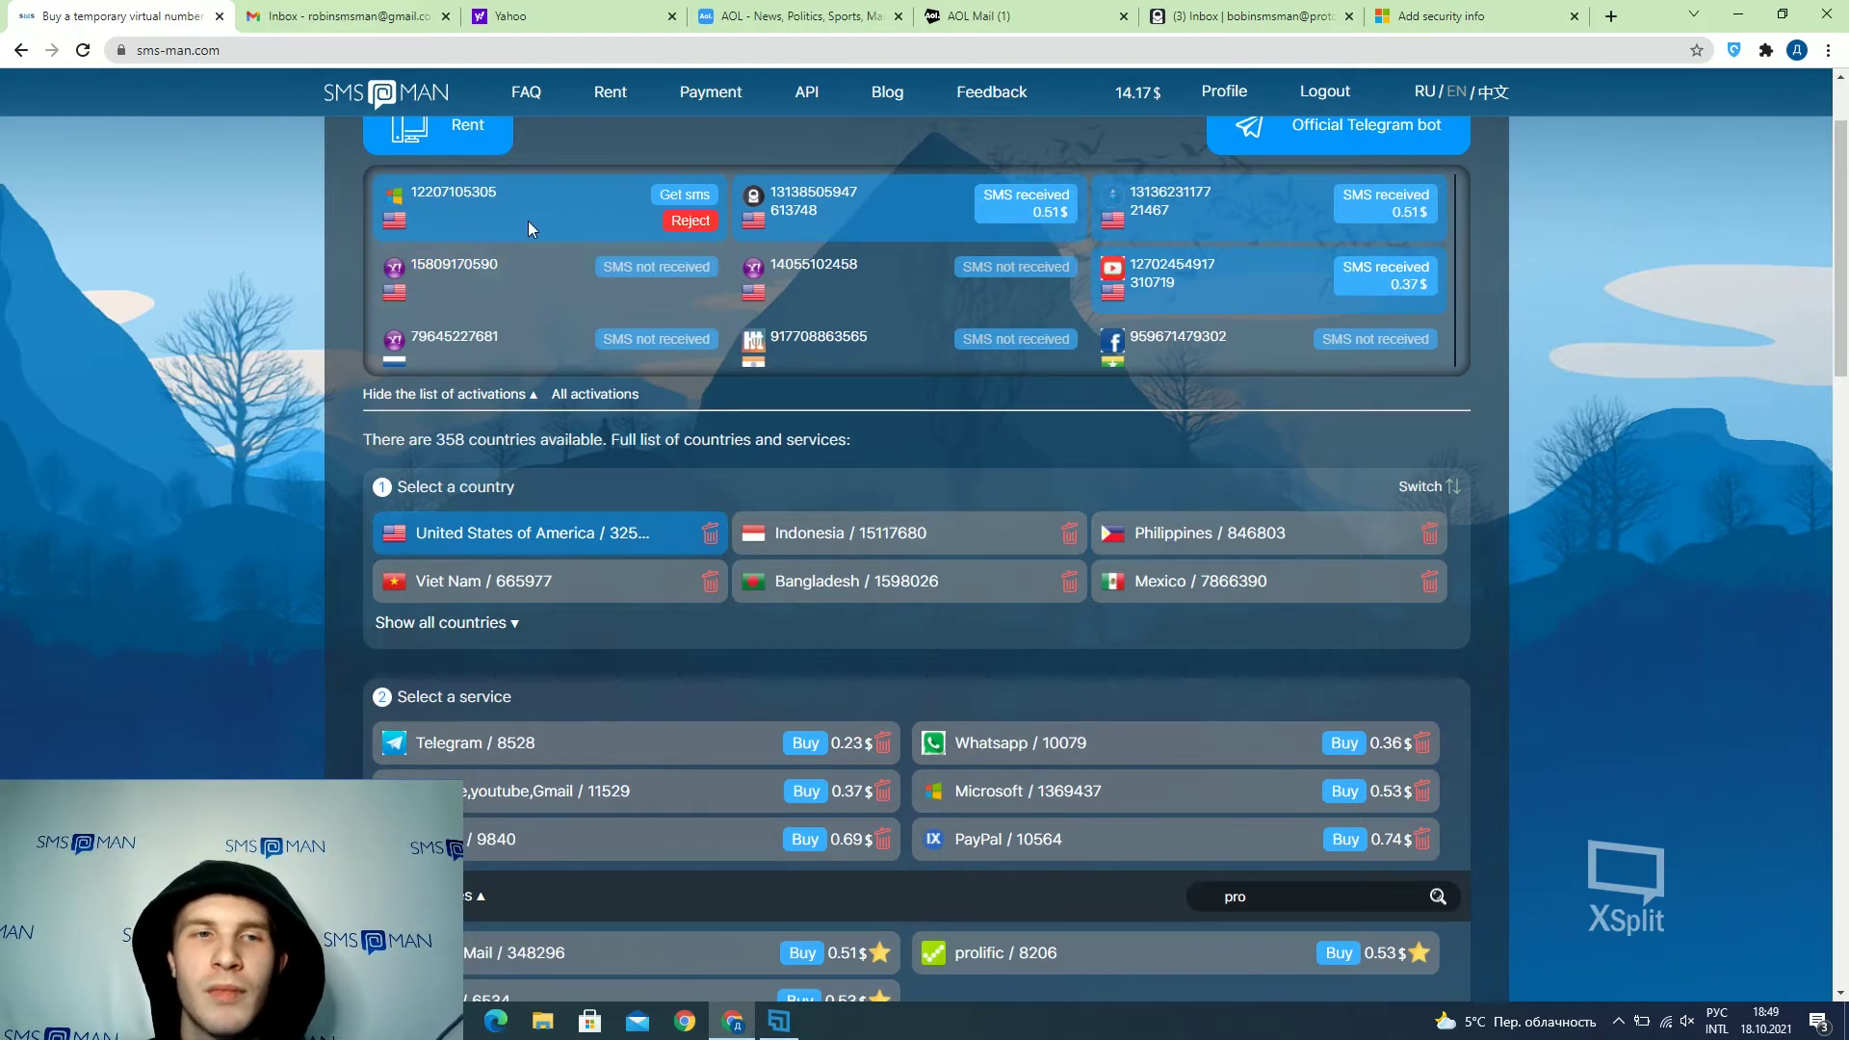
left_click(1445, 16)
left_click(871, 647)
key("ctrl+v")
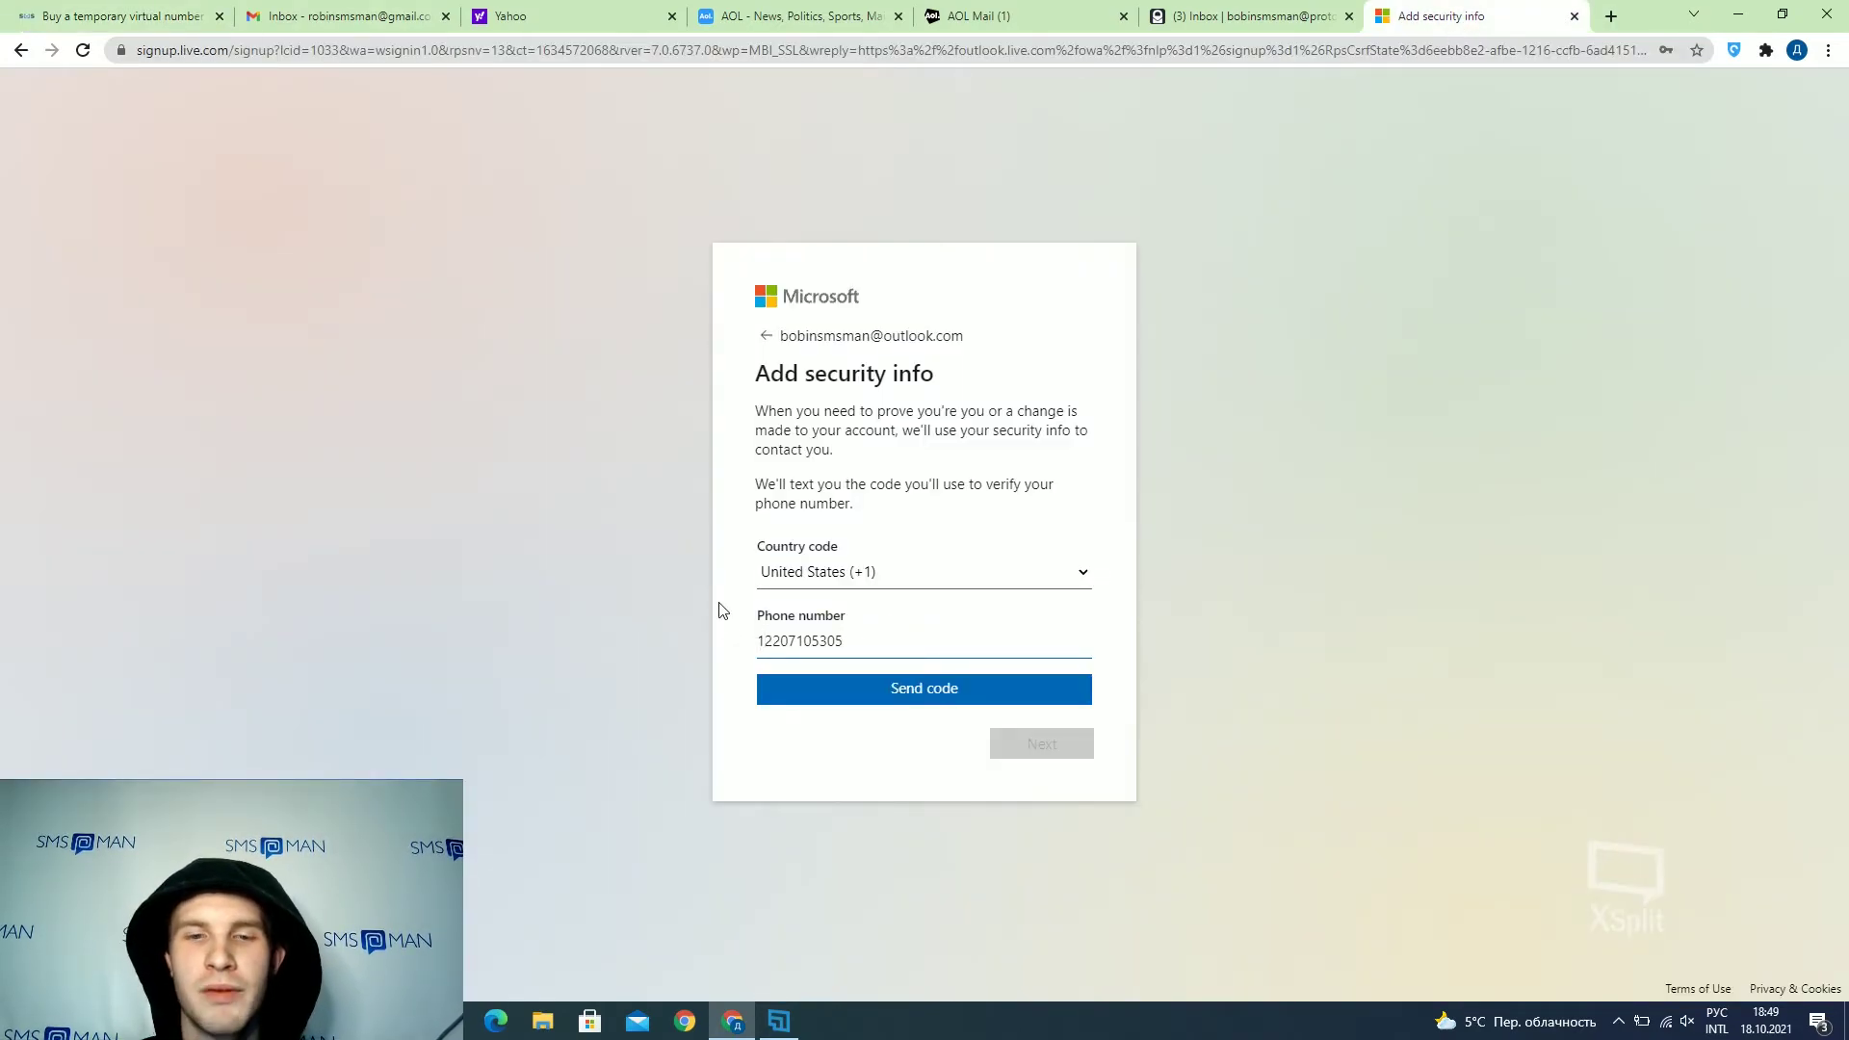
key("BackSpace")
left_click(948, 698)
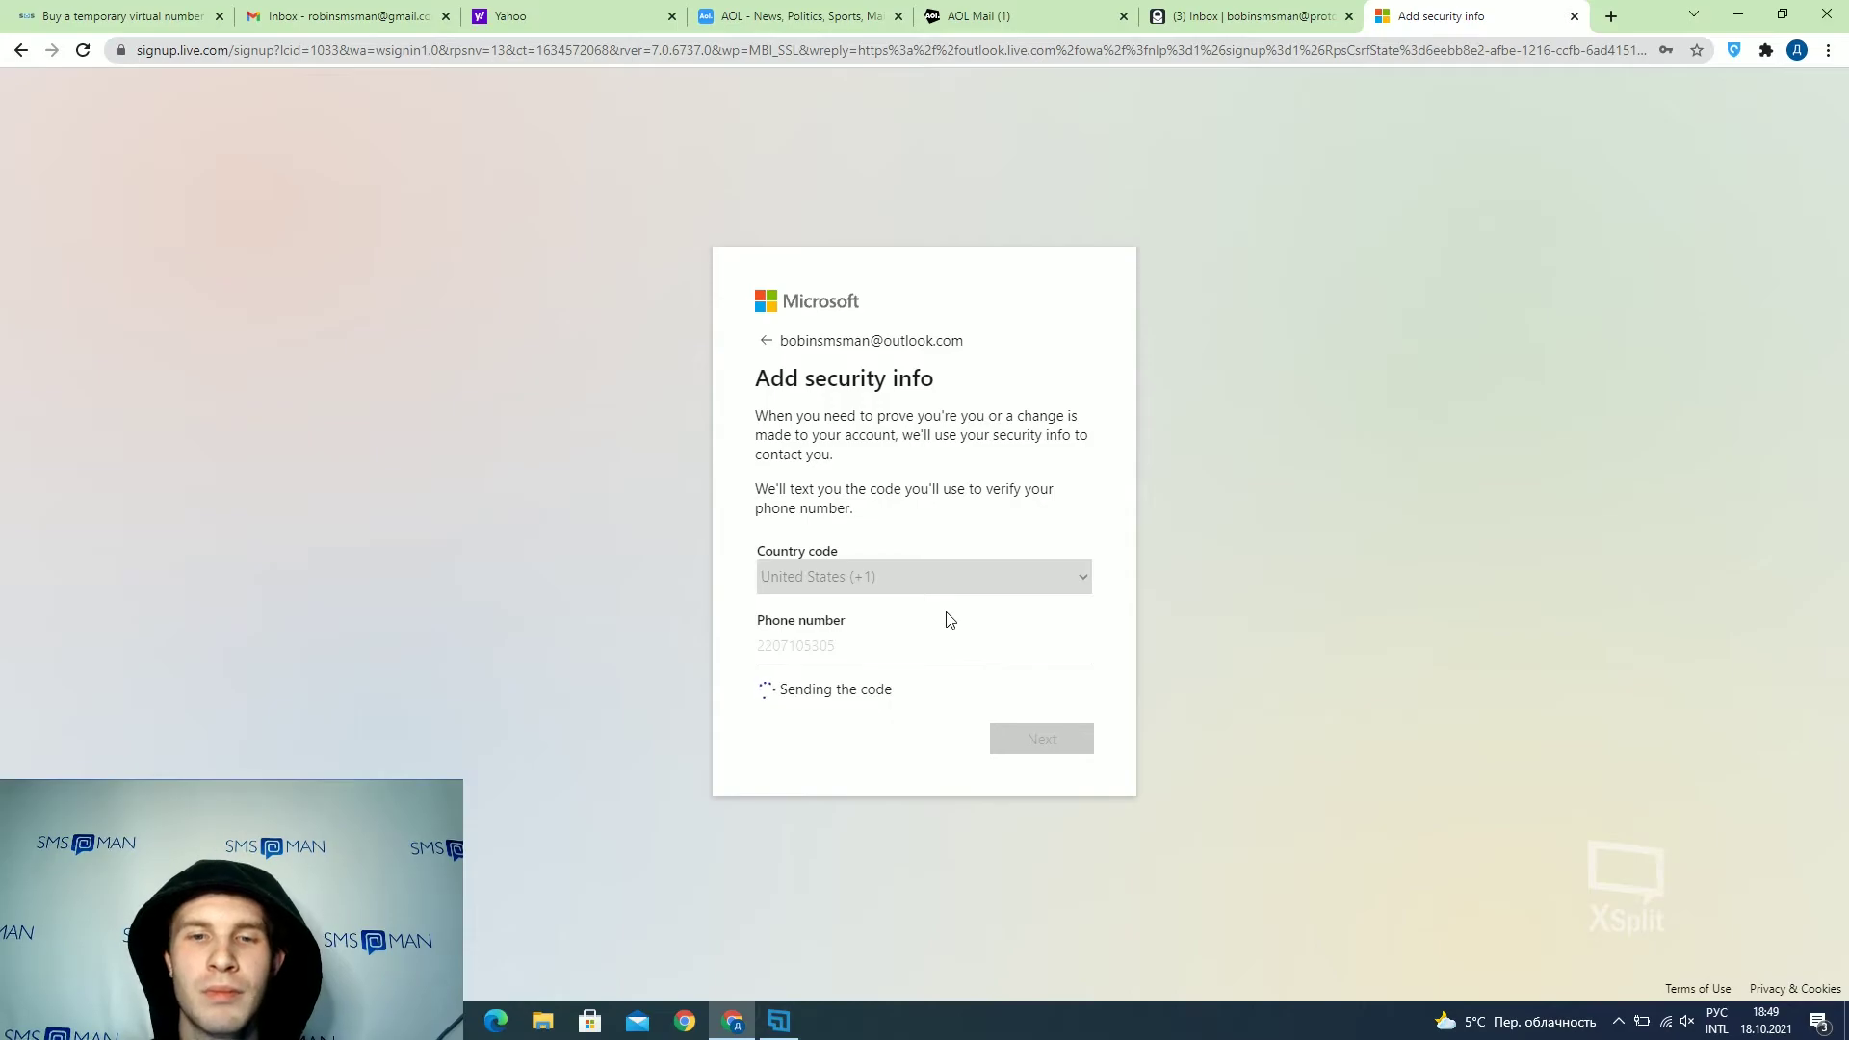
- Submit the SMS-Man code to finish Outlook verification and stay signed in
left_click(139, 19)
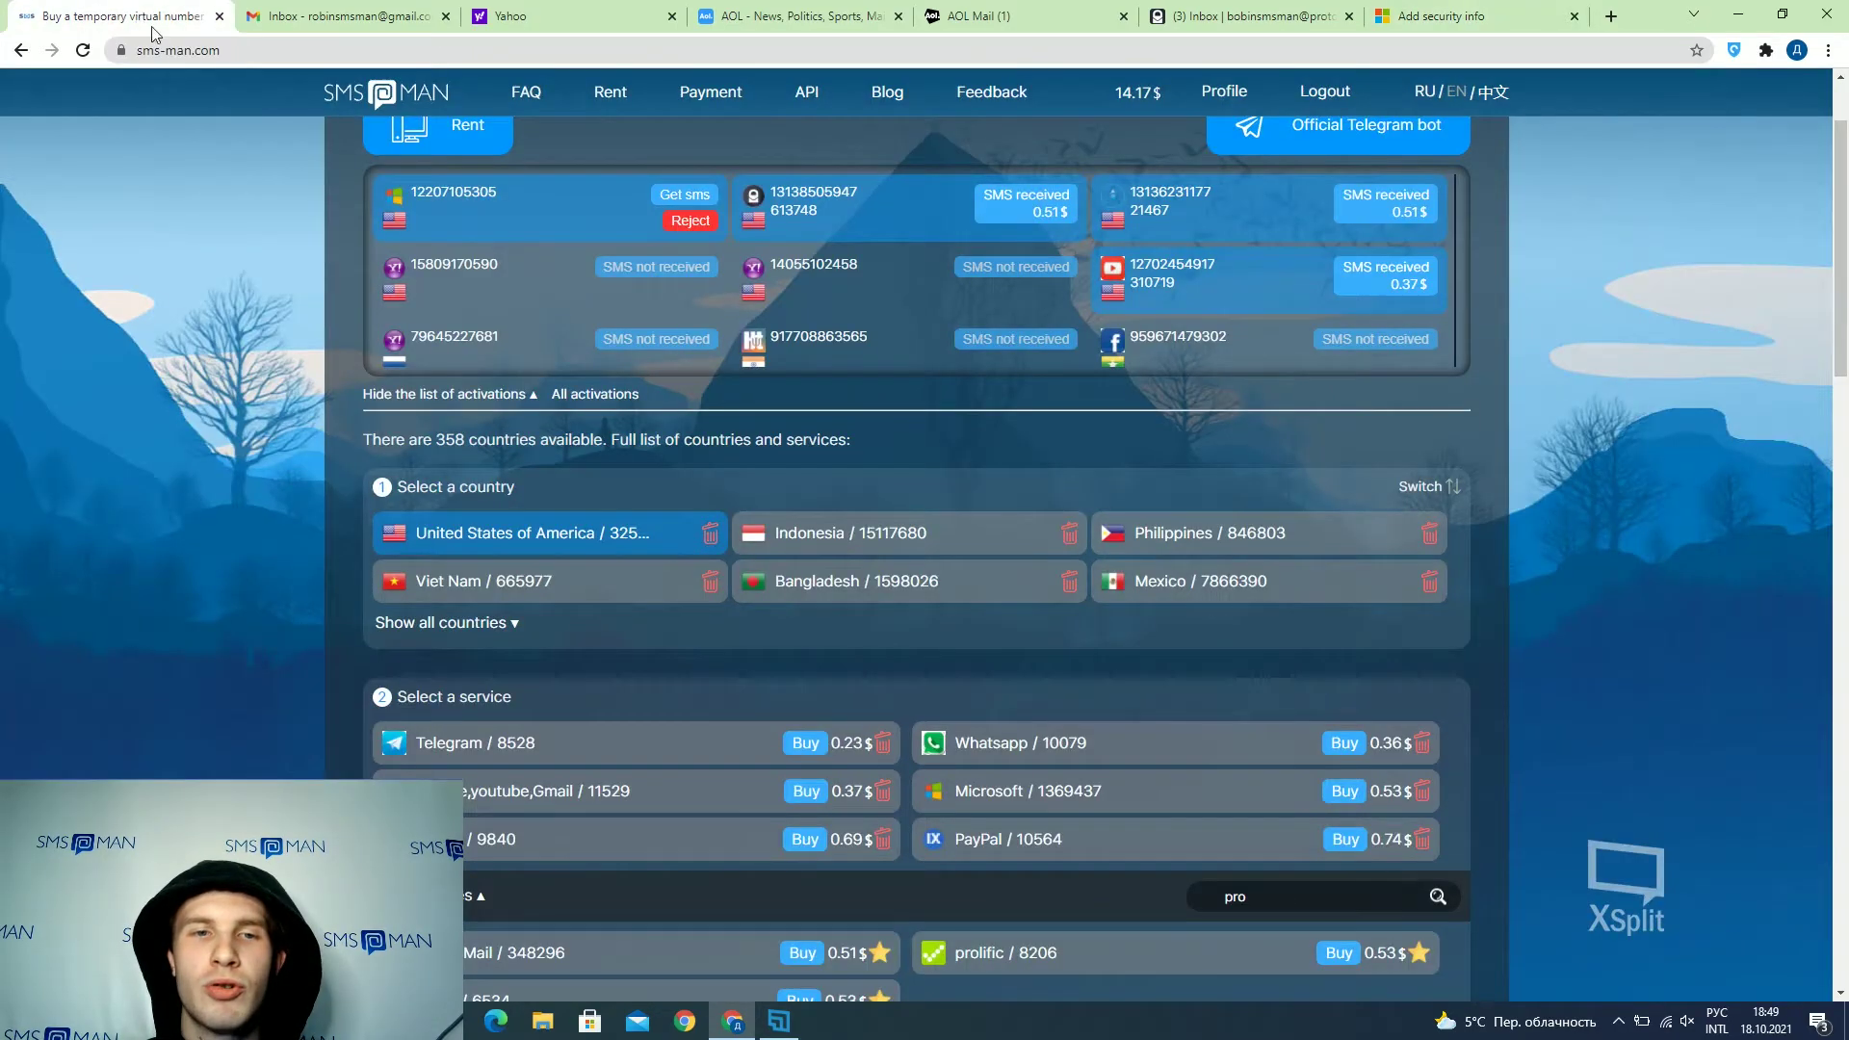
left_click(667, 200)
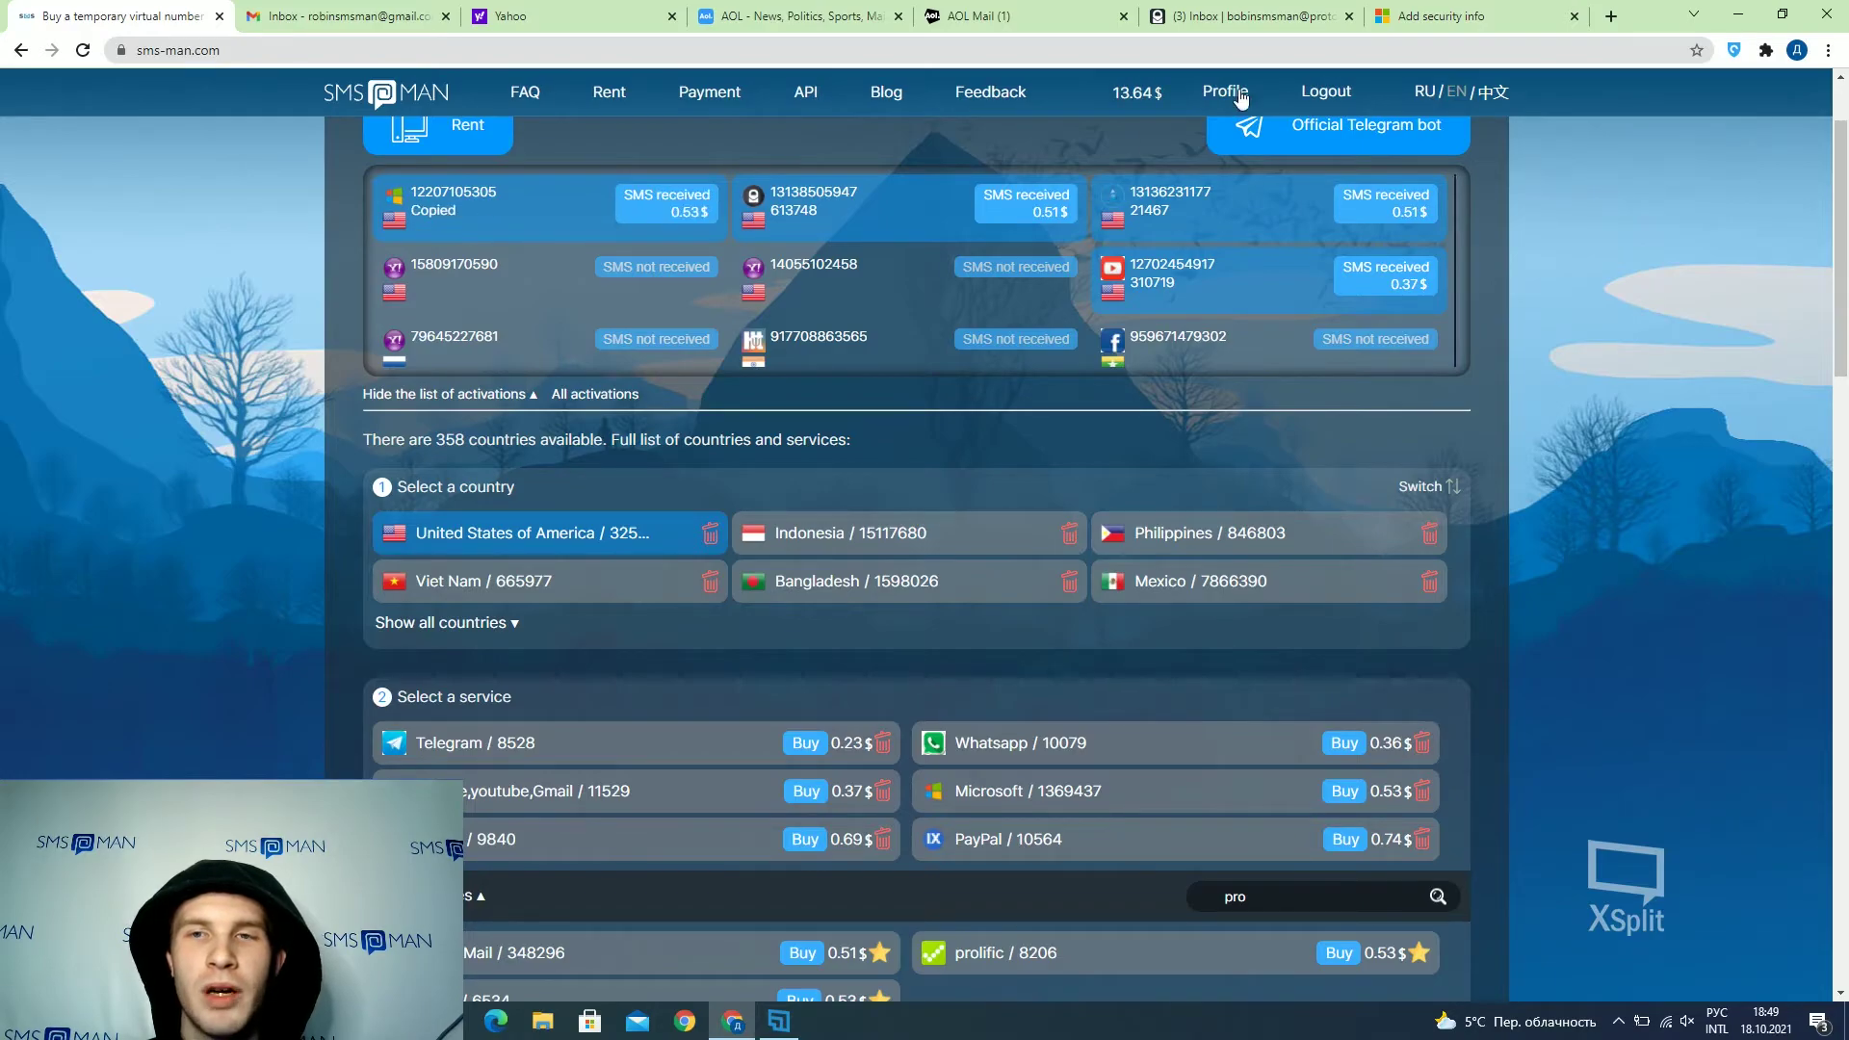
left_click(1440, 16)
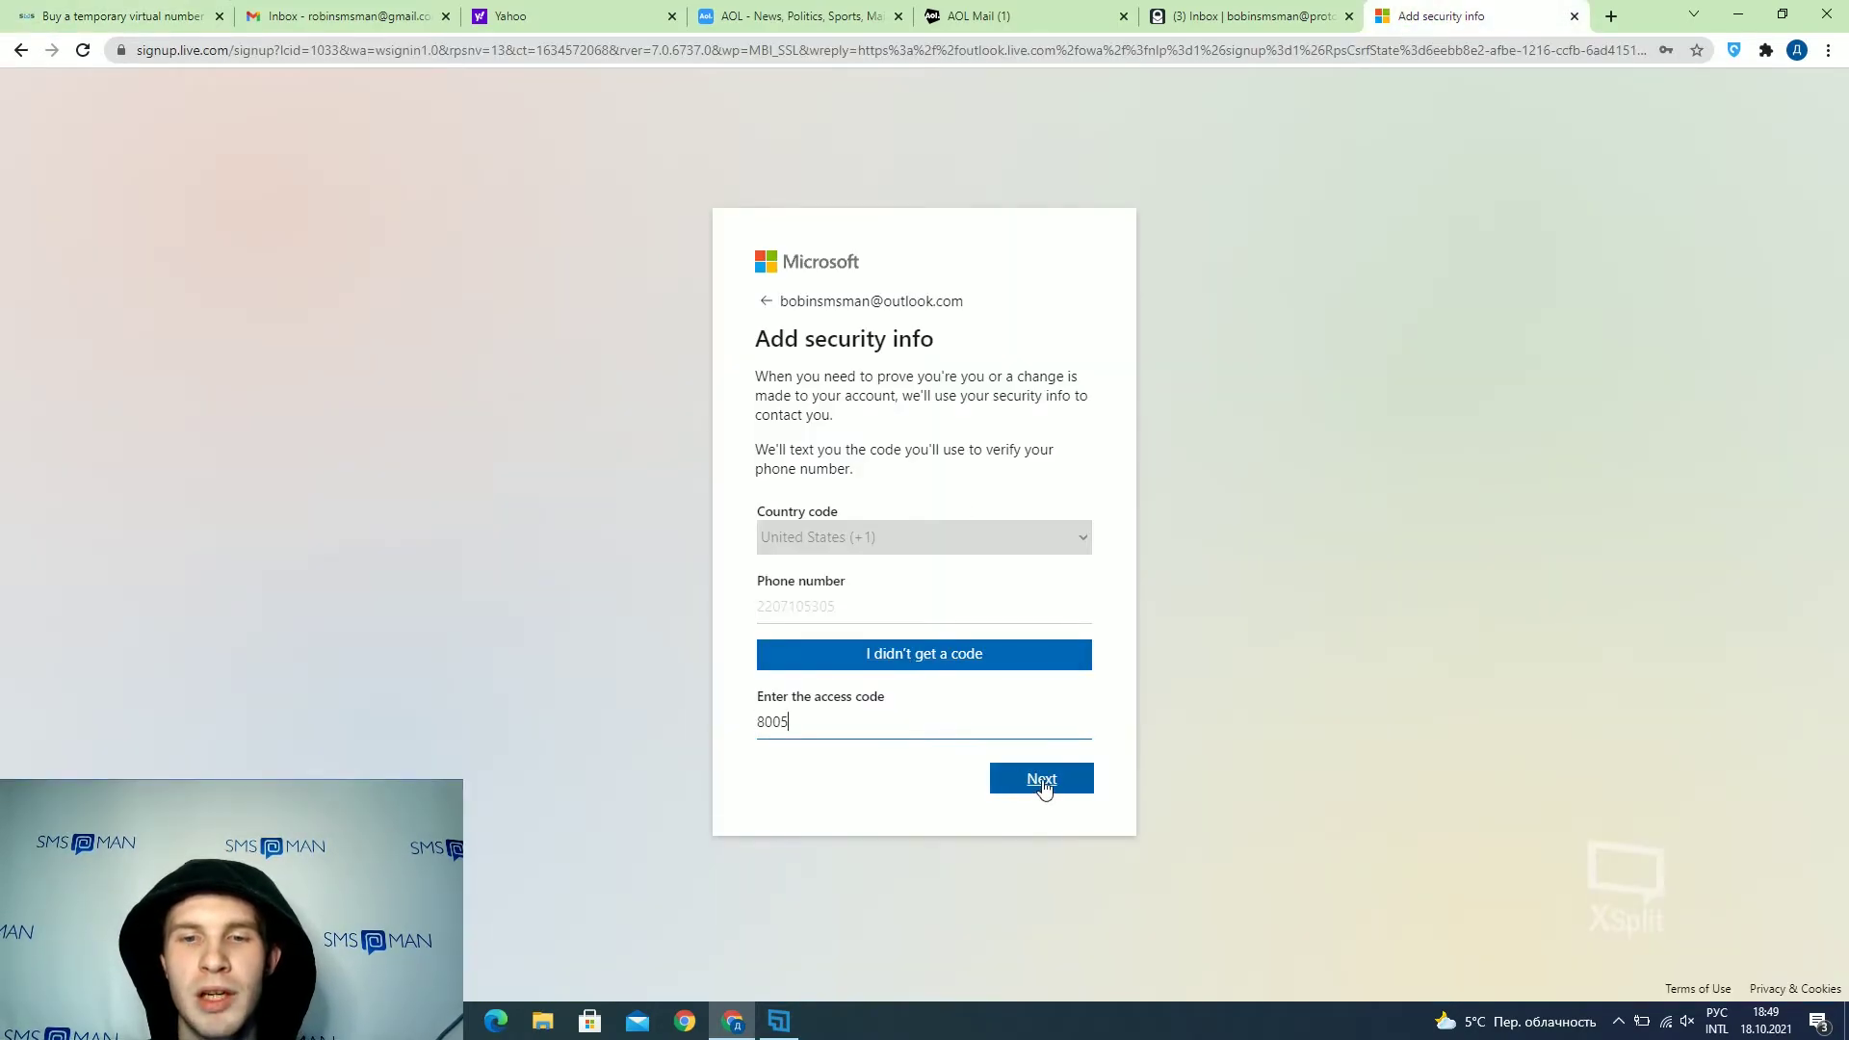
left_click(1041, 780)
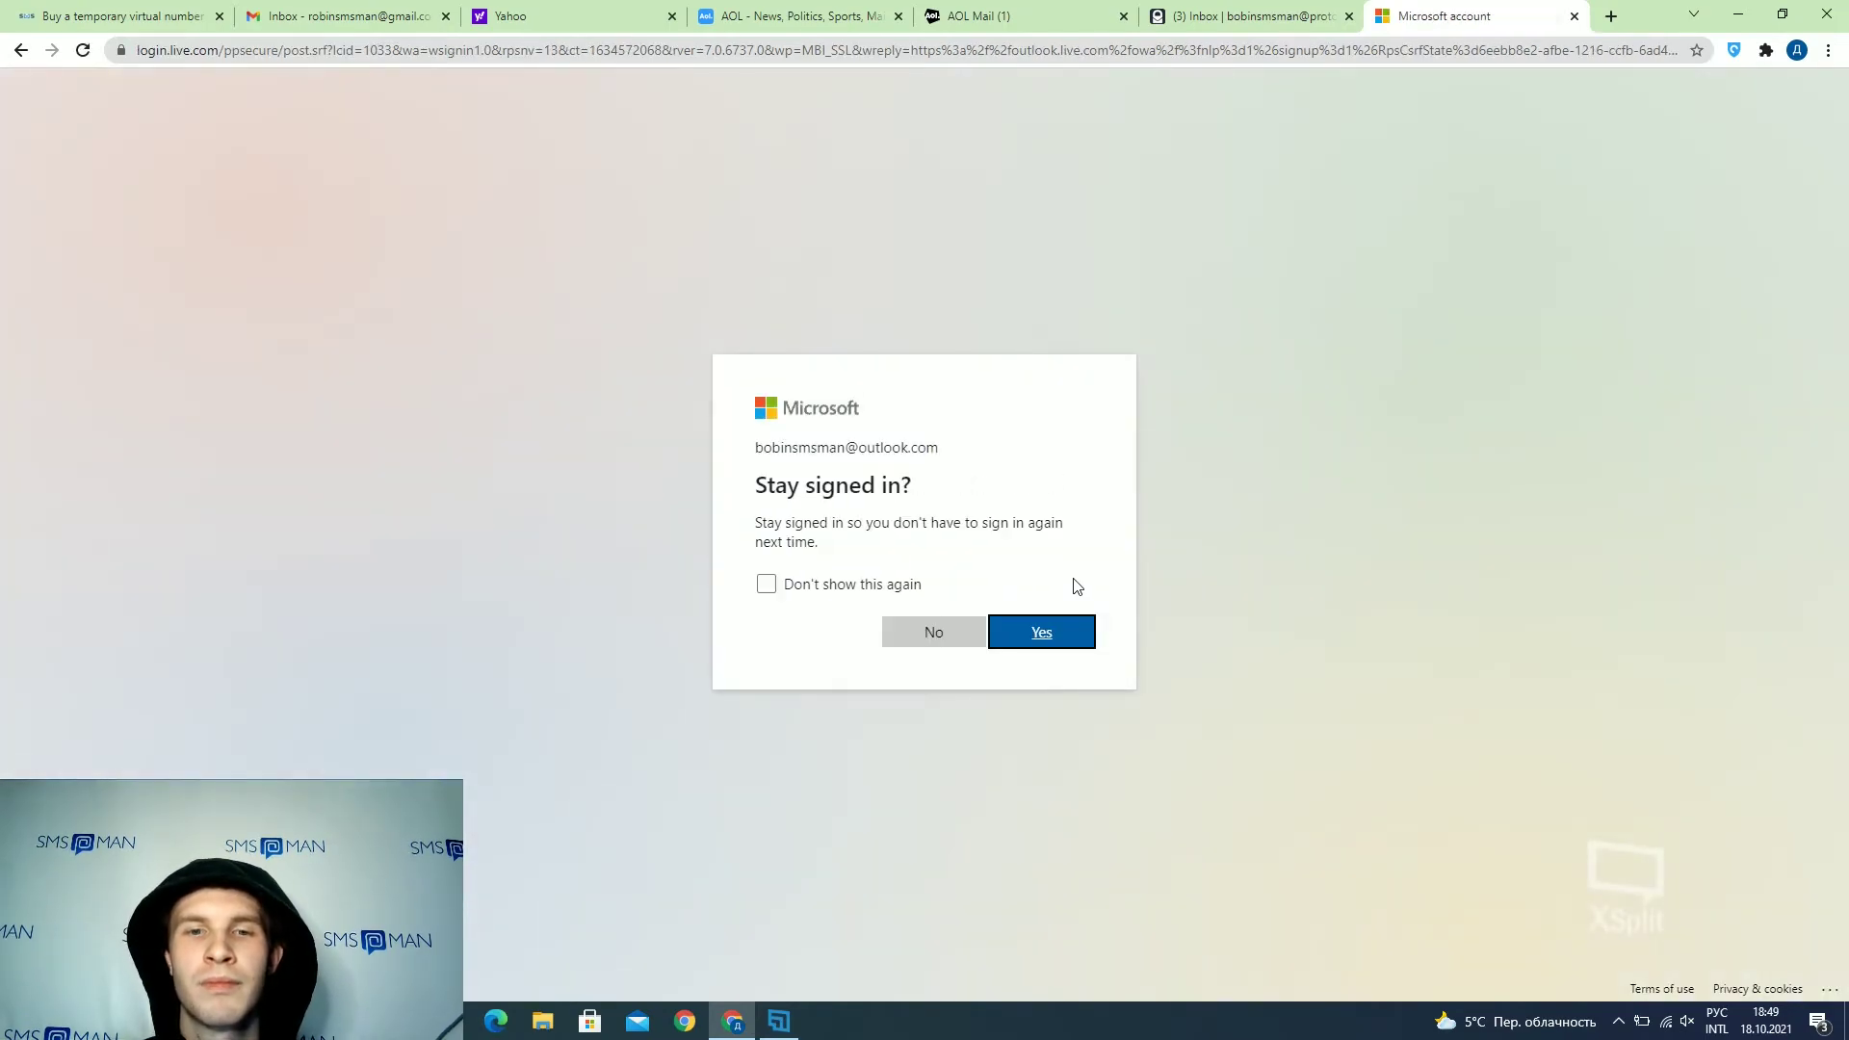
left_click(893, 586)
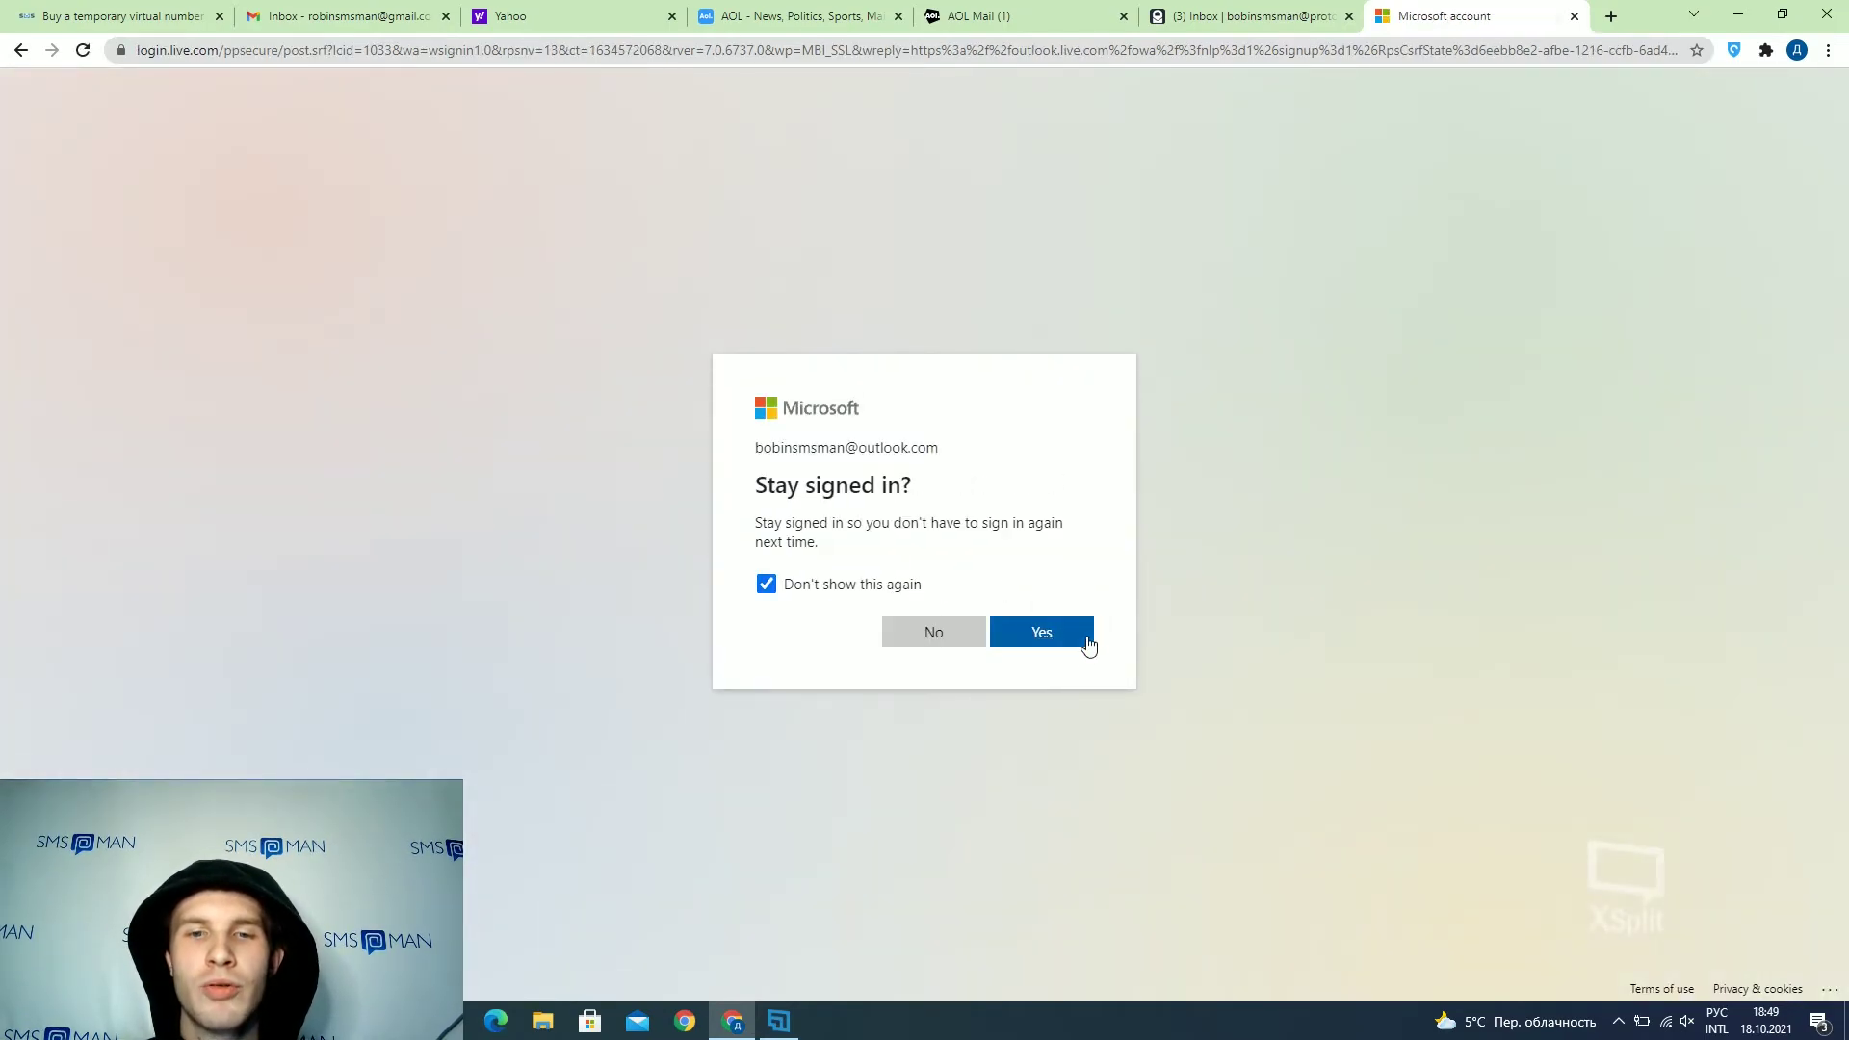
left_click(1055, 641)
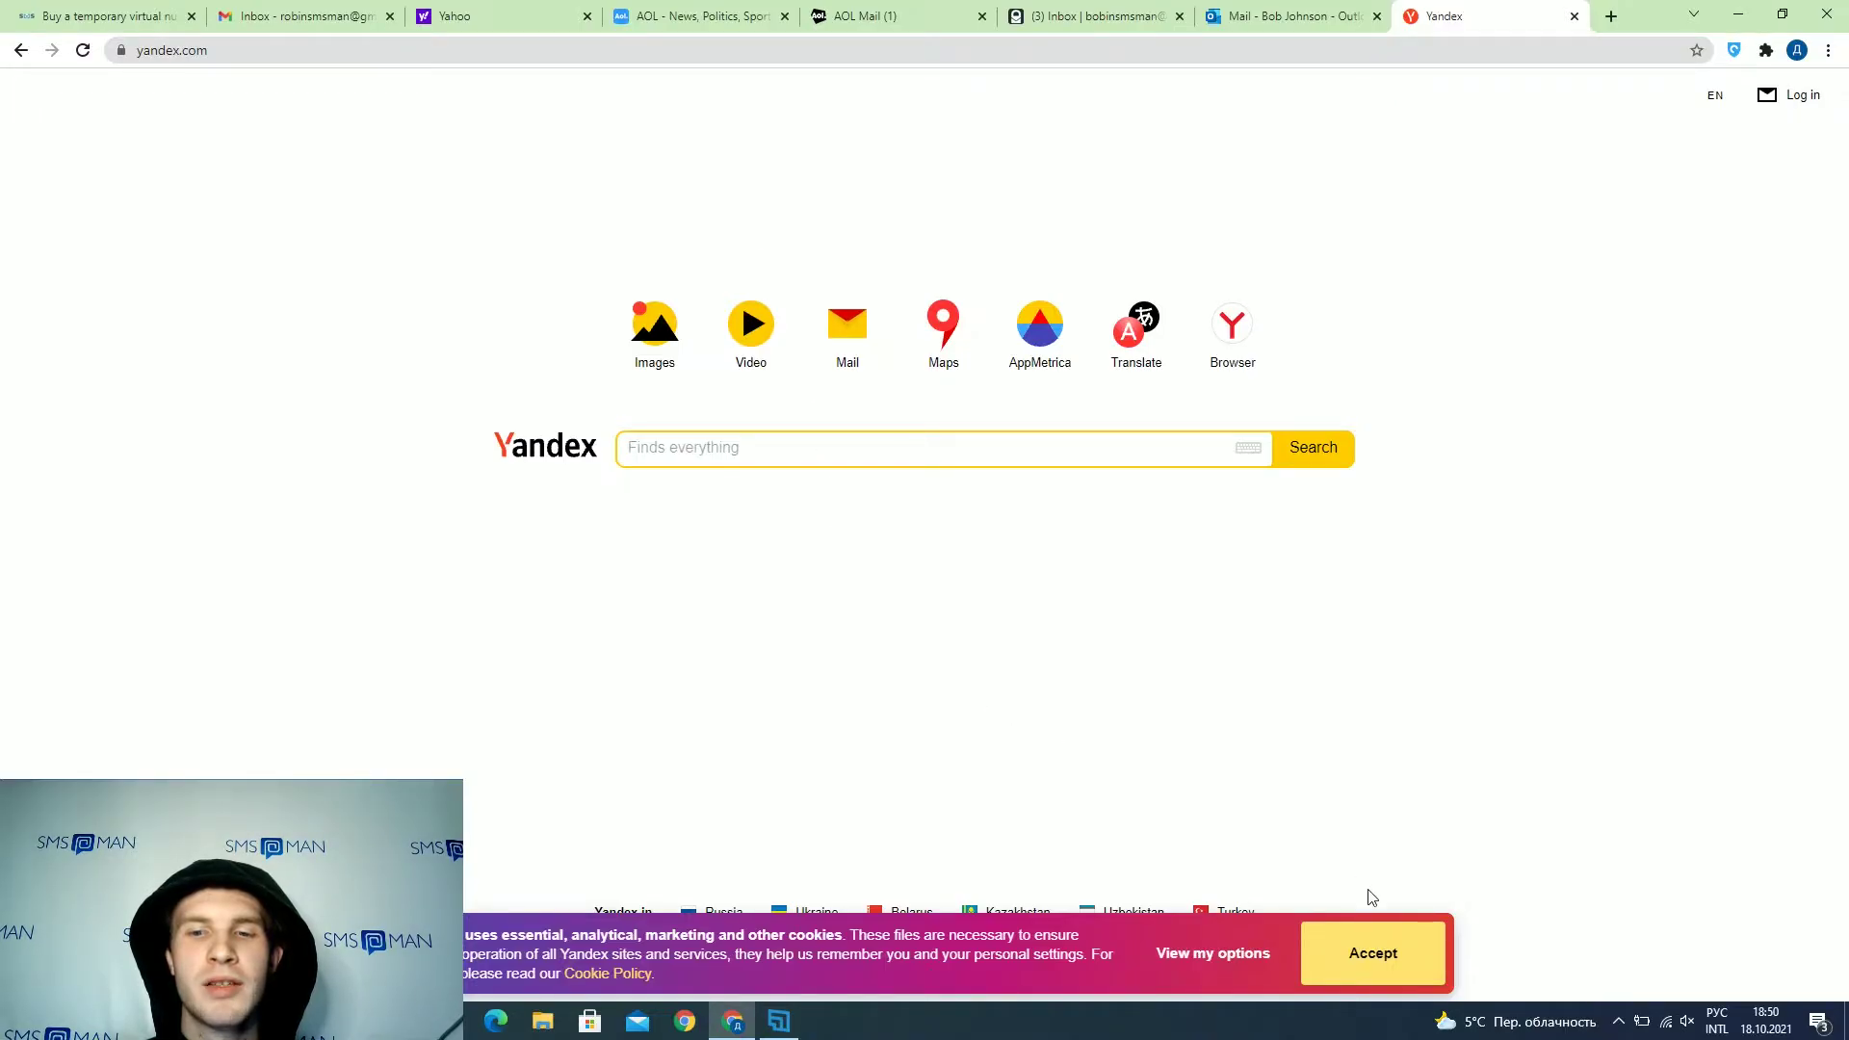
- Dismiss Yandex's cookie notice and start creating a new Yandex Mail account
left_click(1372, 953)
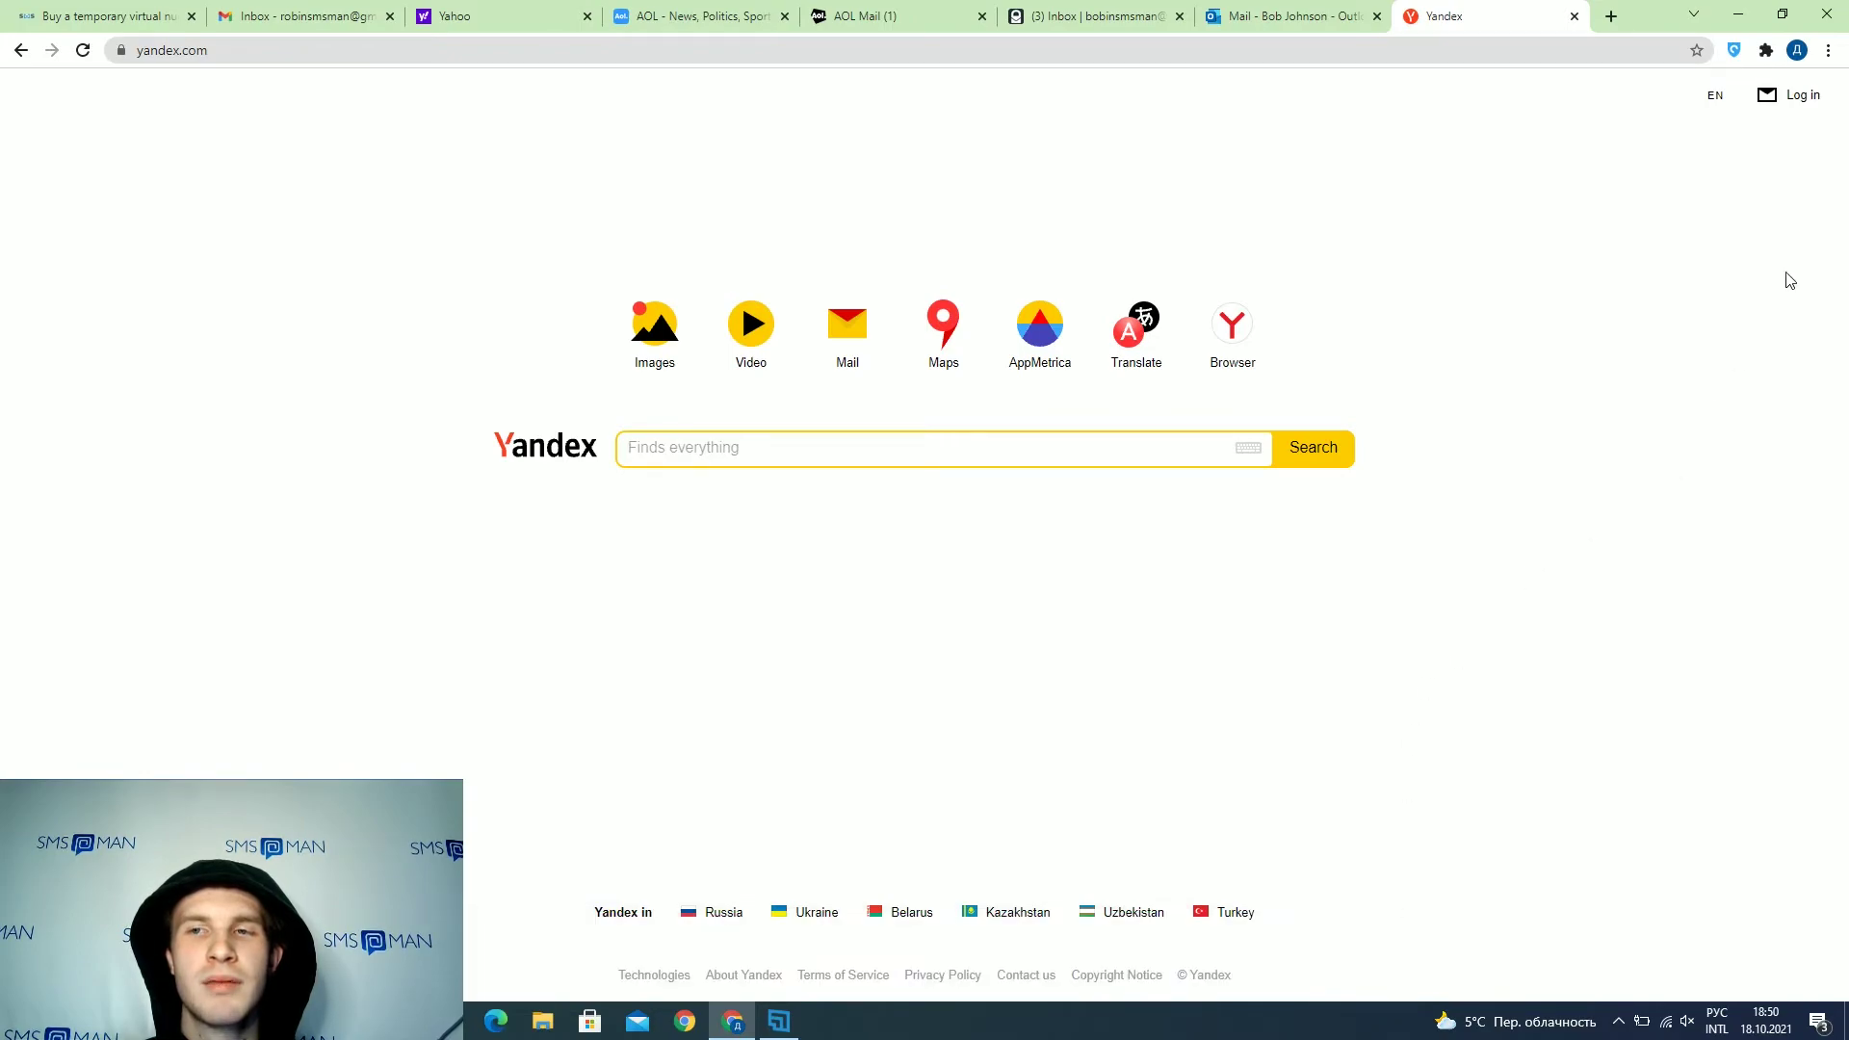
left_click(1799, 98)
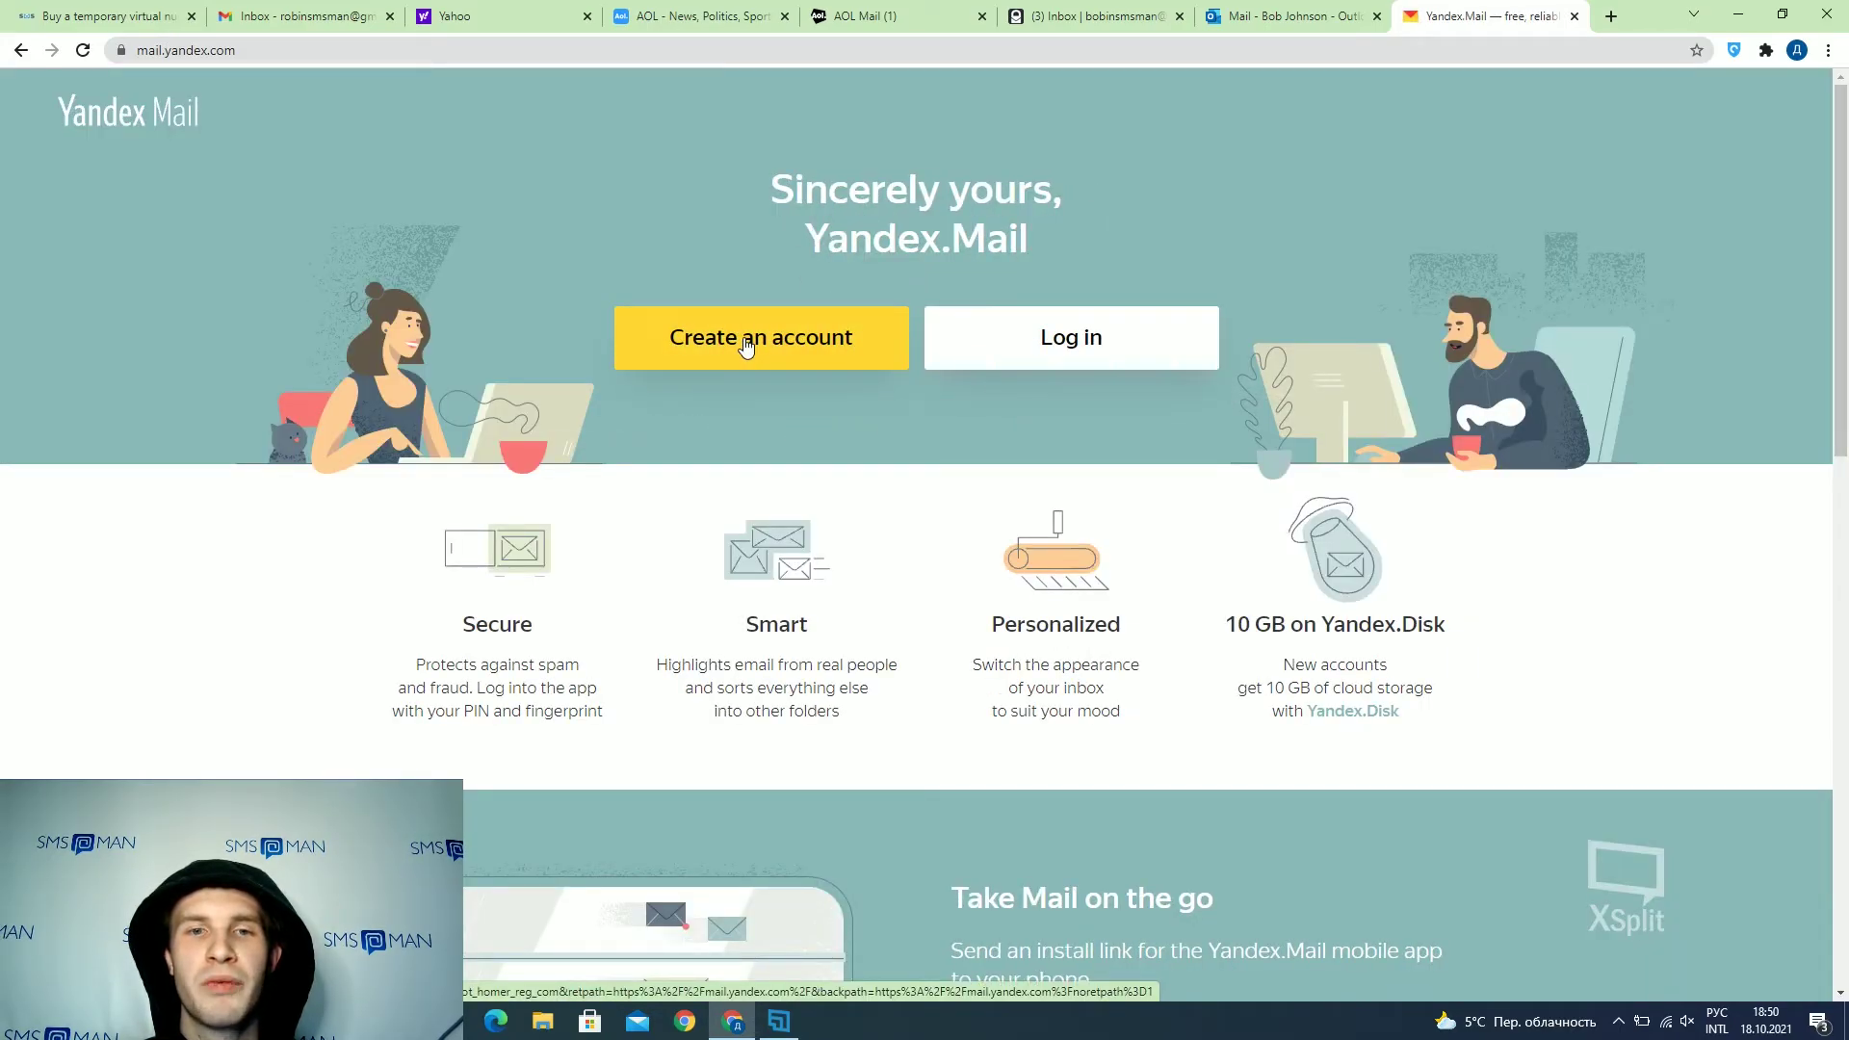
left_click(746, 346)
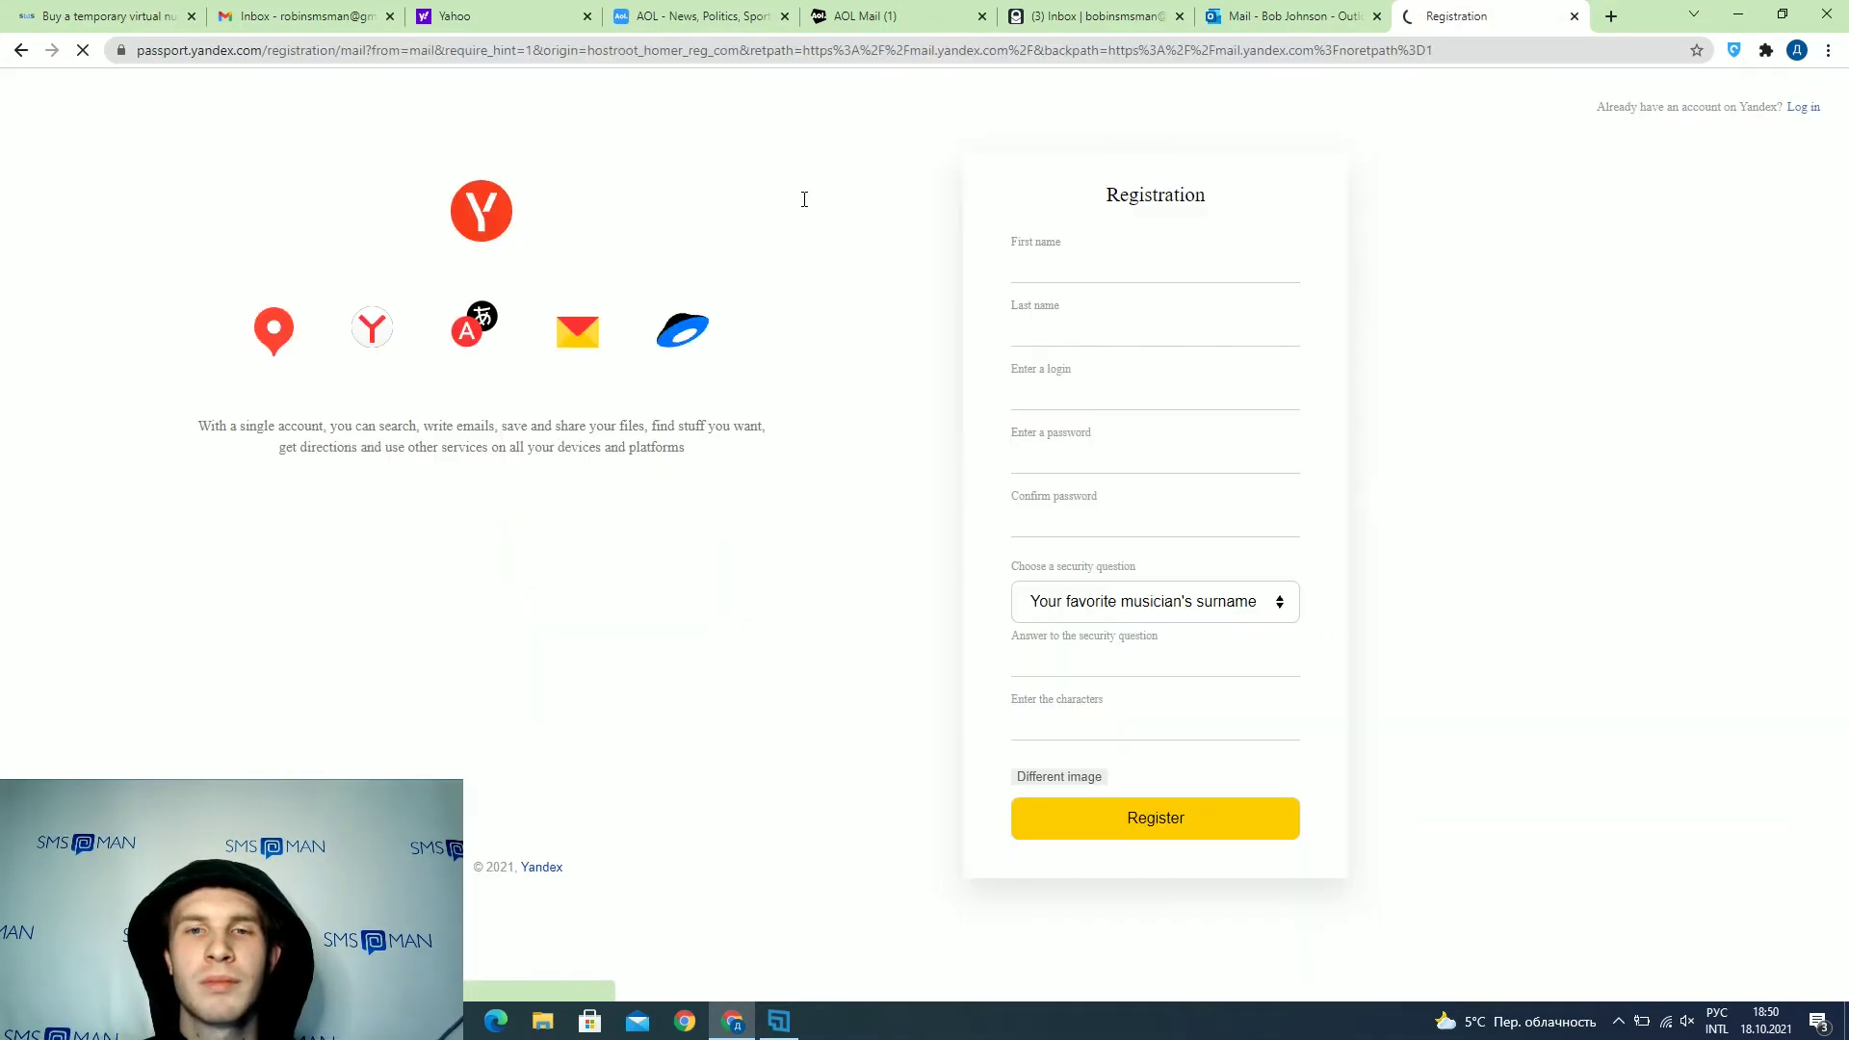
- Fill in first name, last name, login bobinsmsman and a confirmed password
left_click(1072, 269)
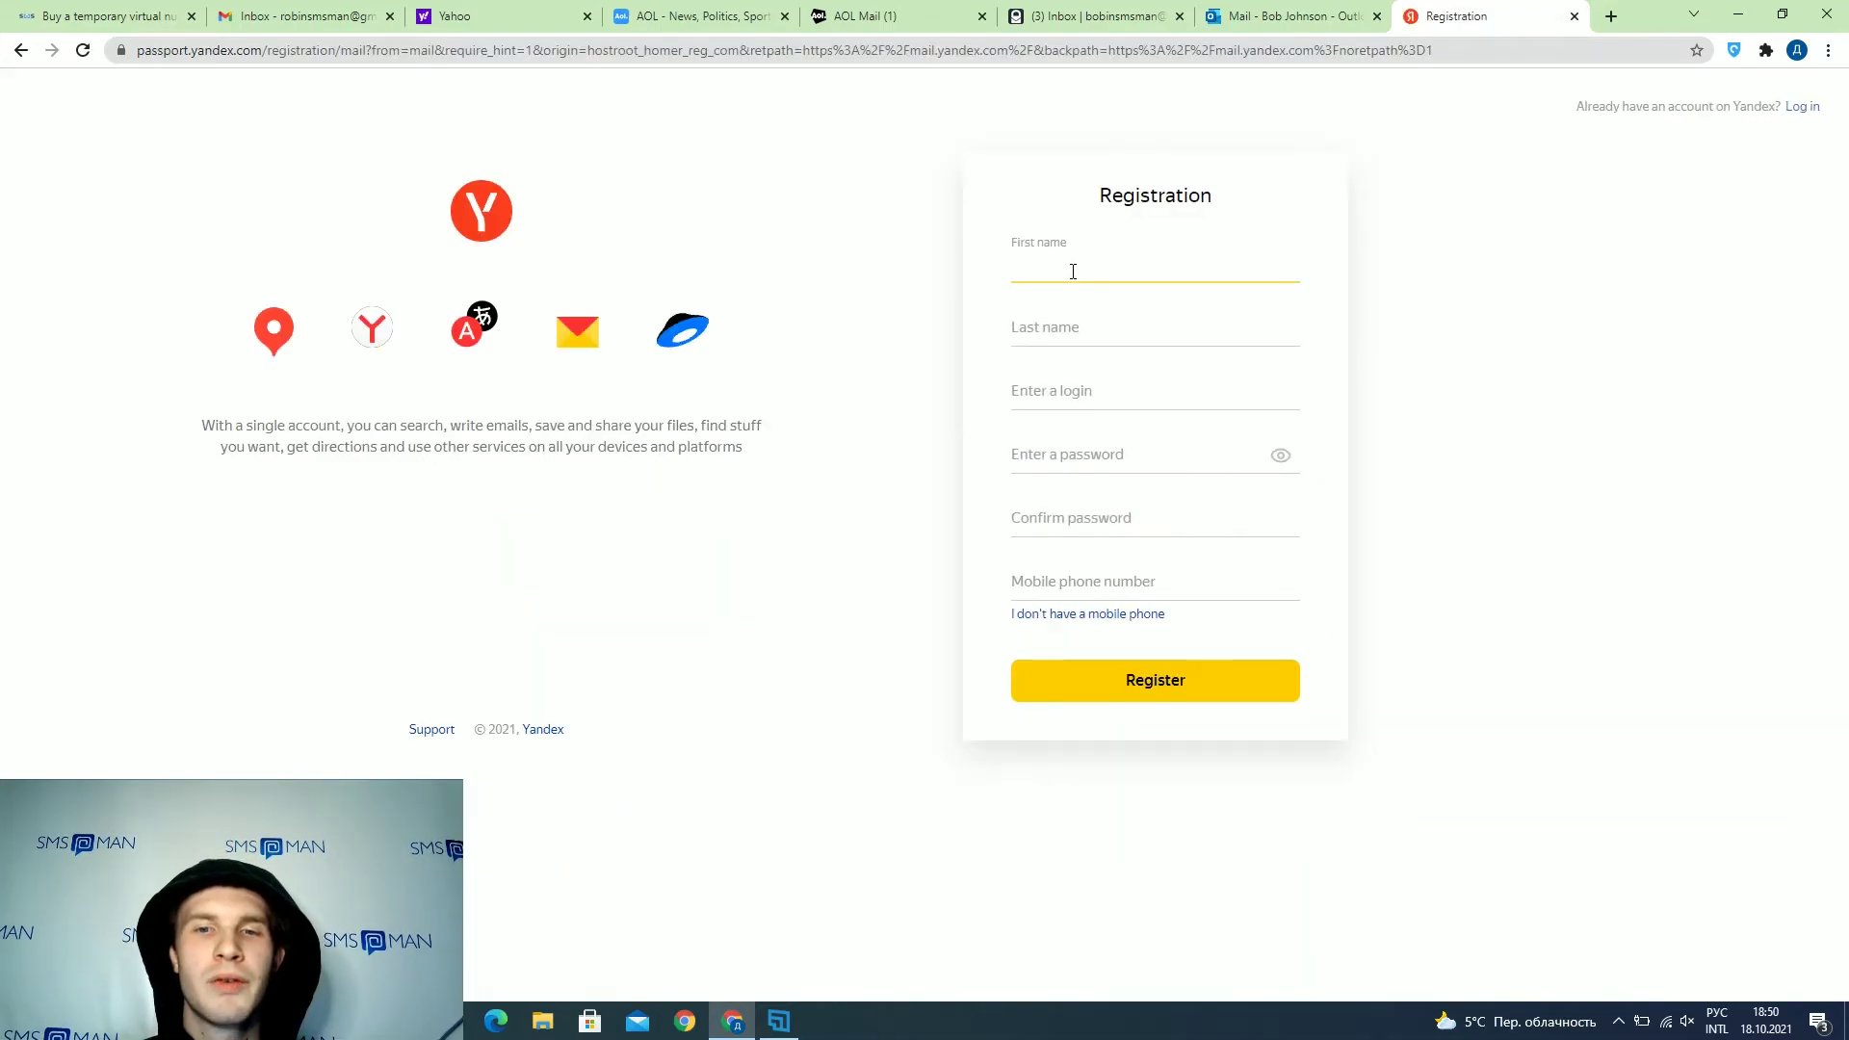
key("Tab")
key("Tab")
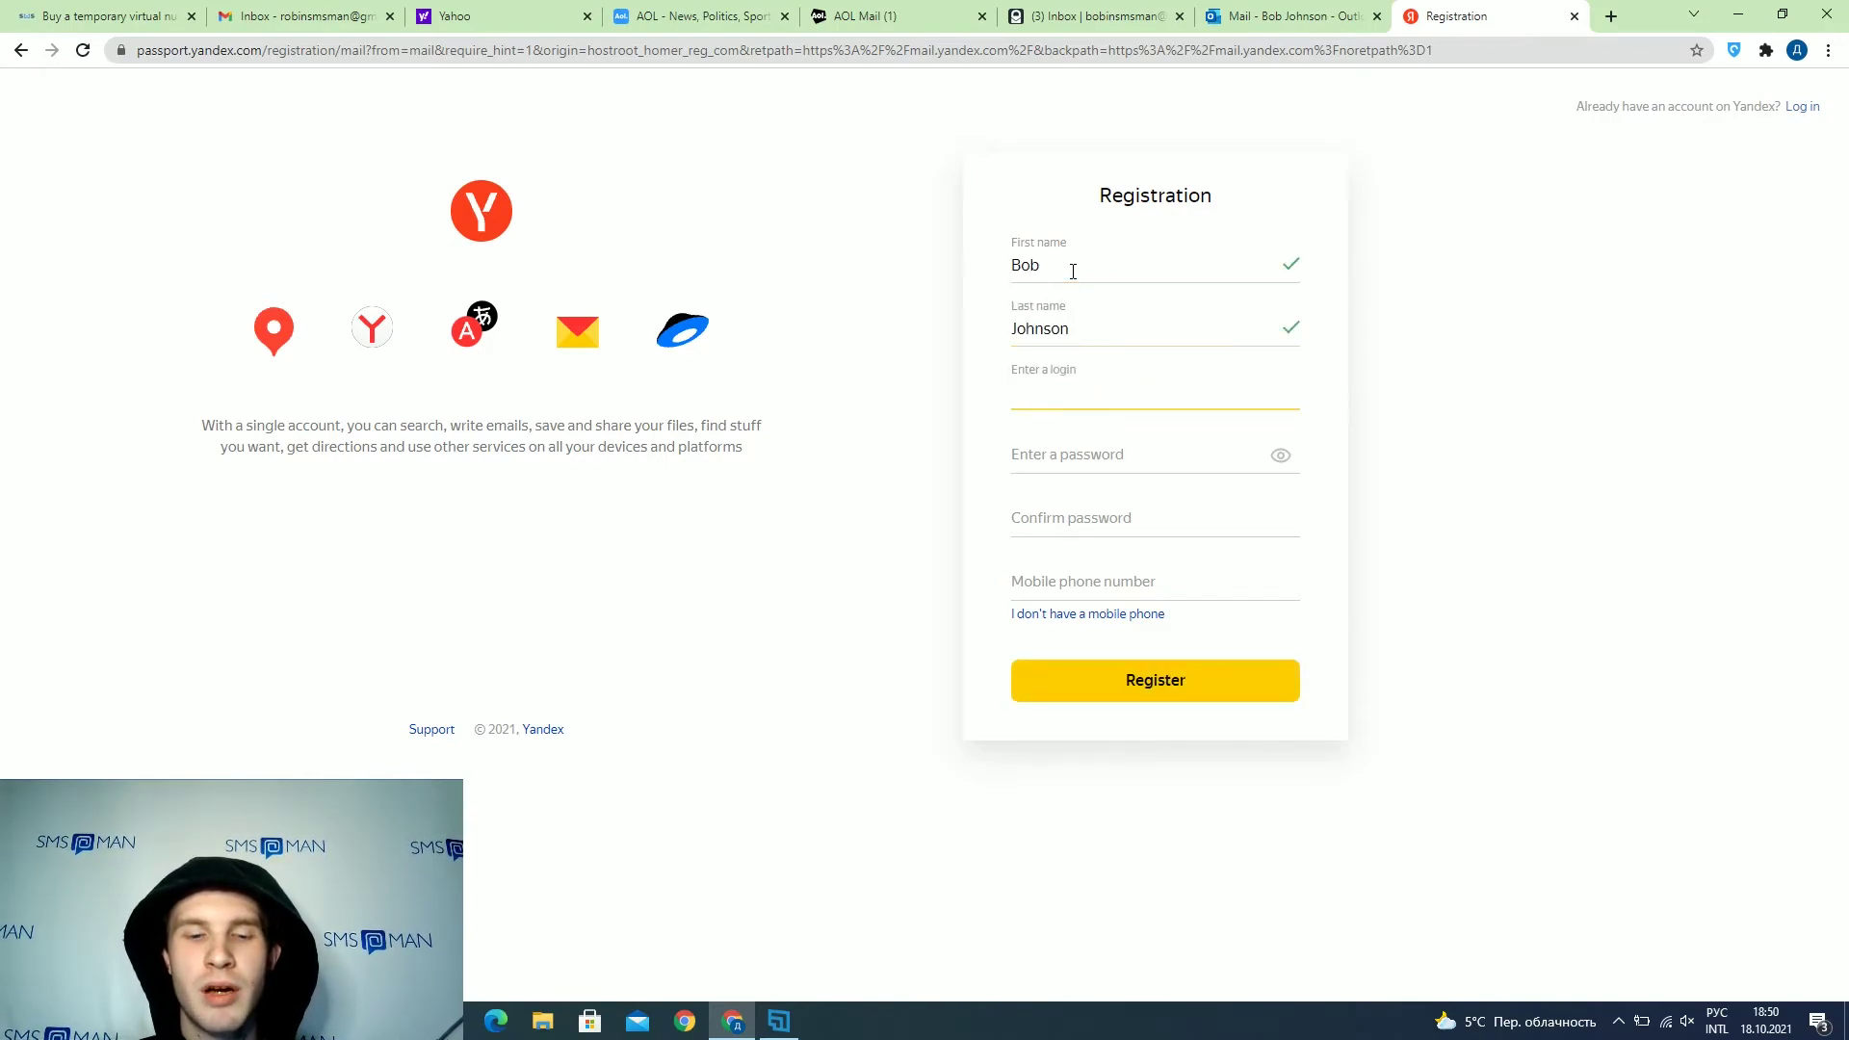
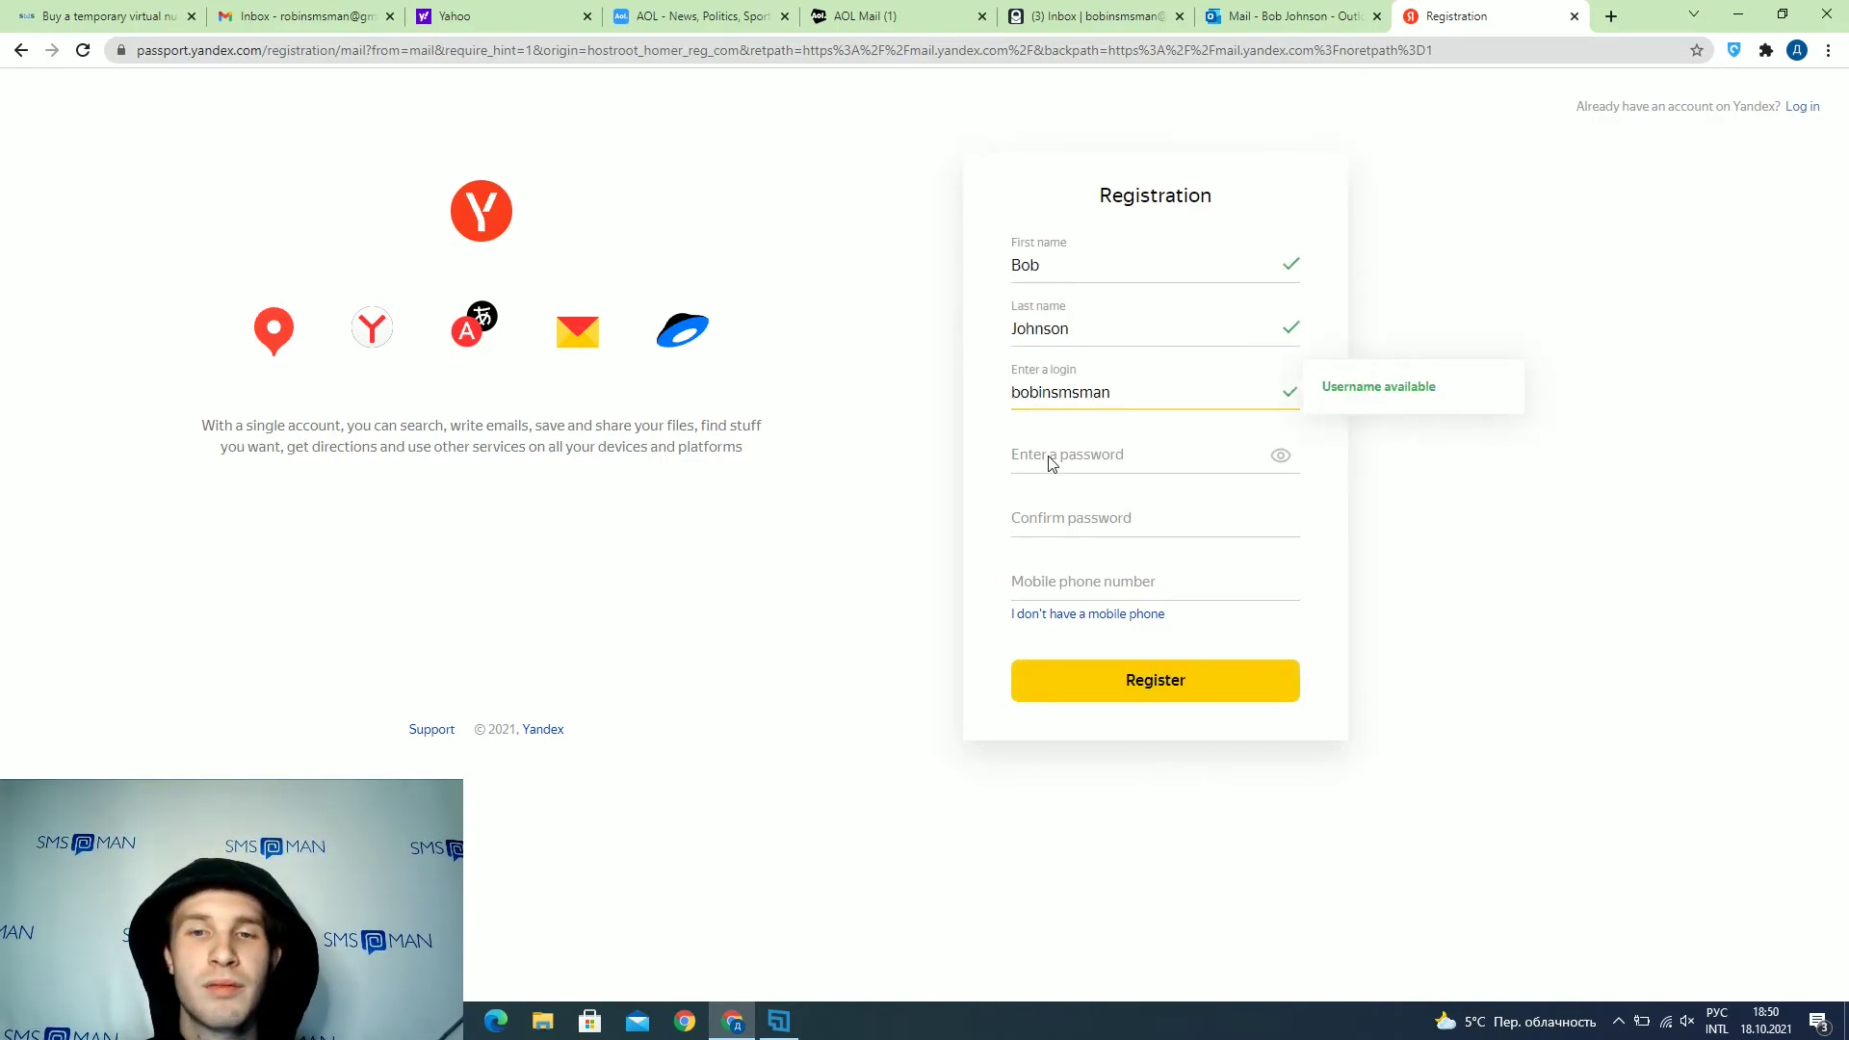
left_click(1032, 462)
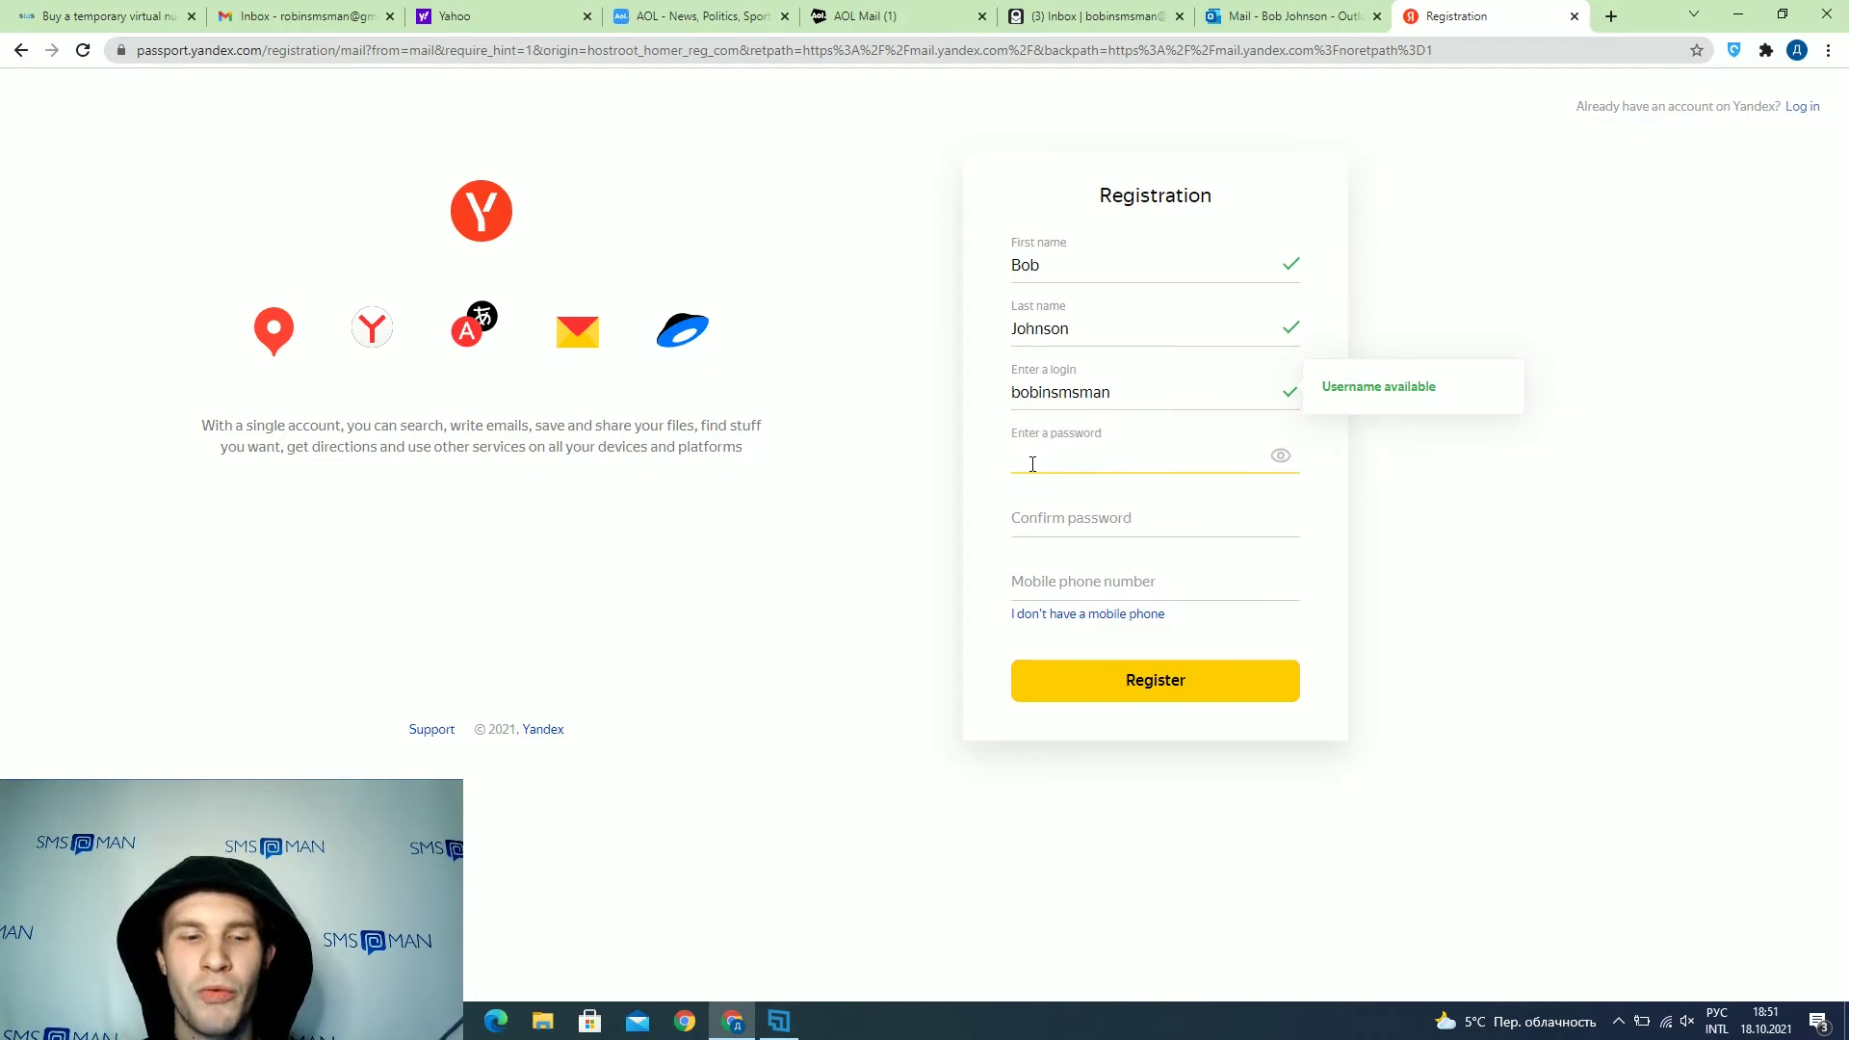
type("axxxxxx")
left_click(1052, 516)
type("xxxxxxxxx")
left_click(1048, 581)
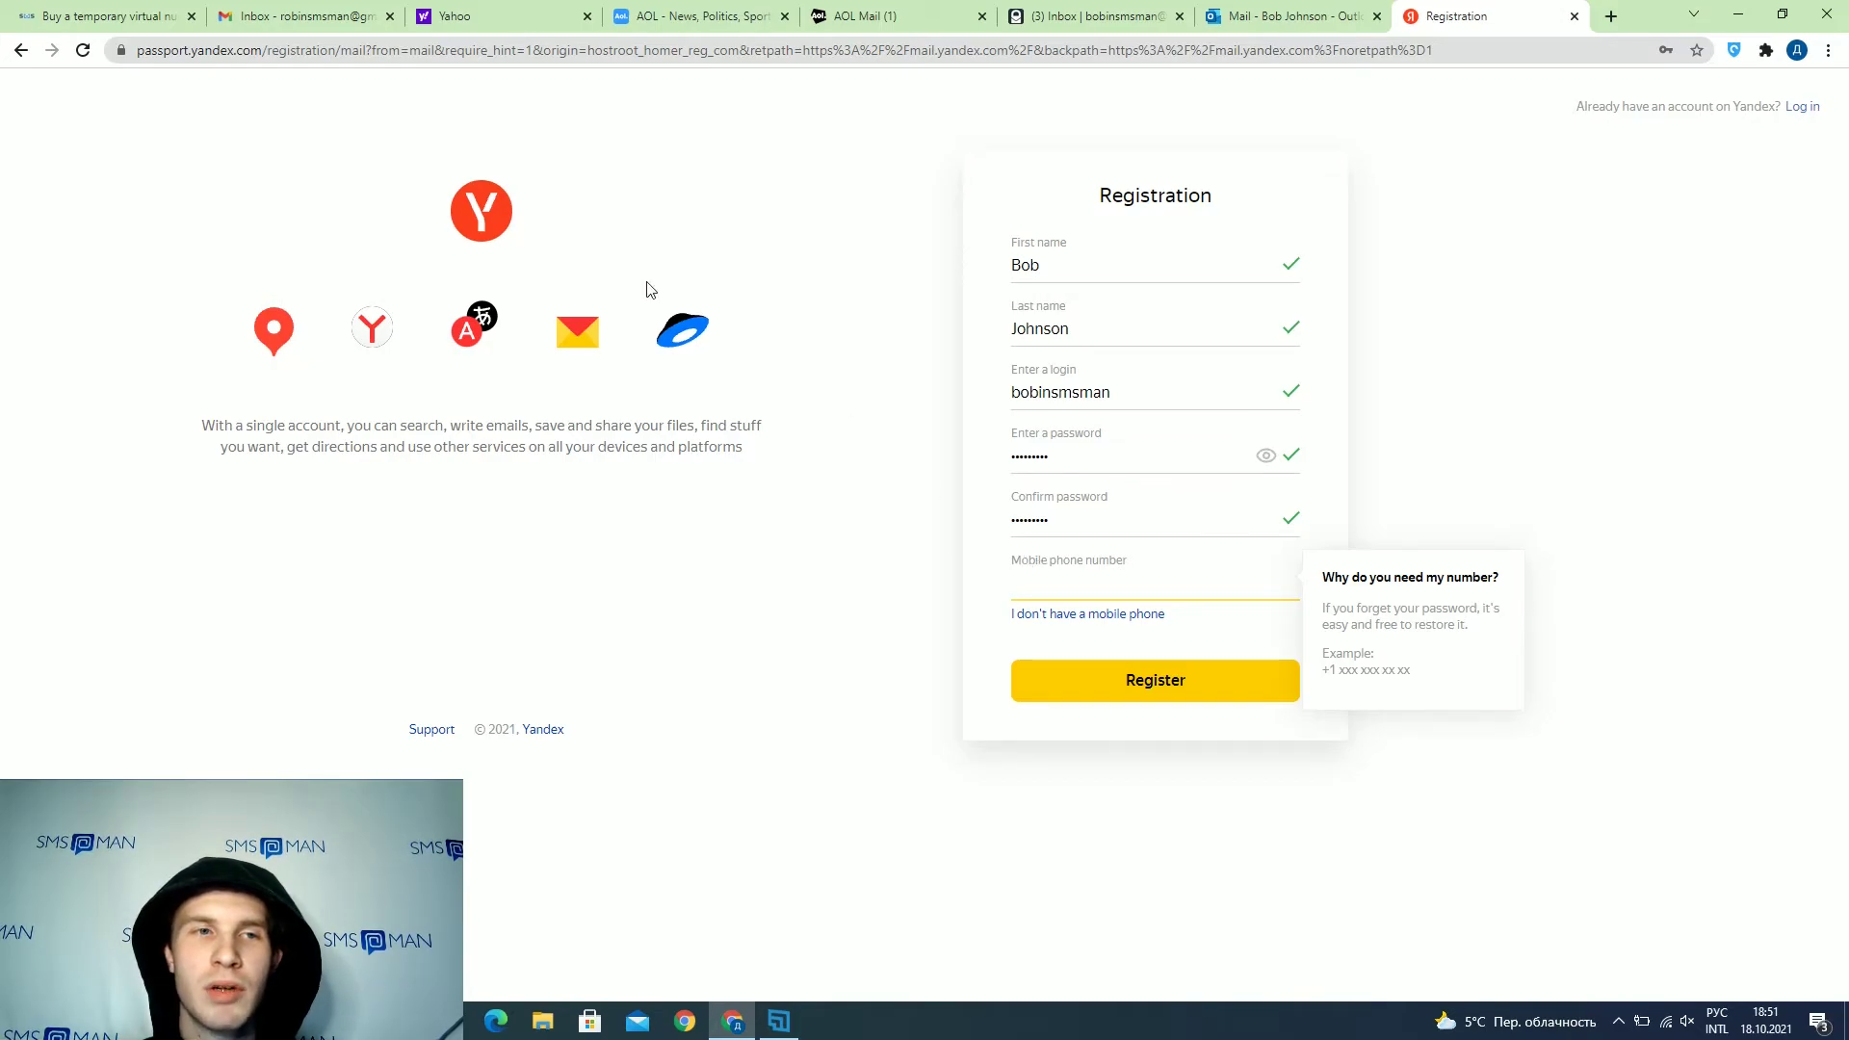
- Buy a US virtual number for Yandex in SMS-Man
left_click(123, 16)
scroll(1102, 693, "down", 1)
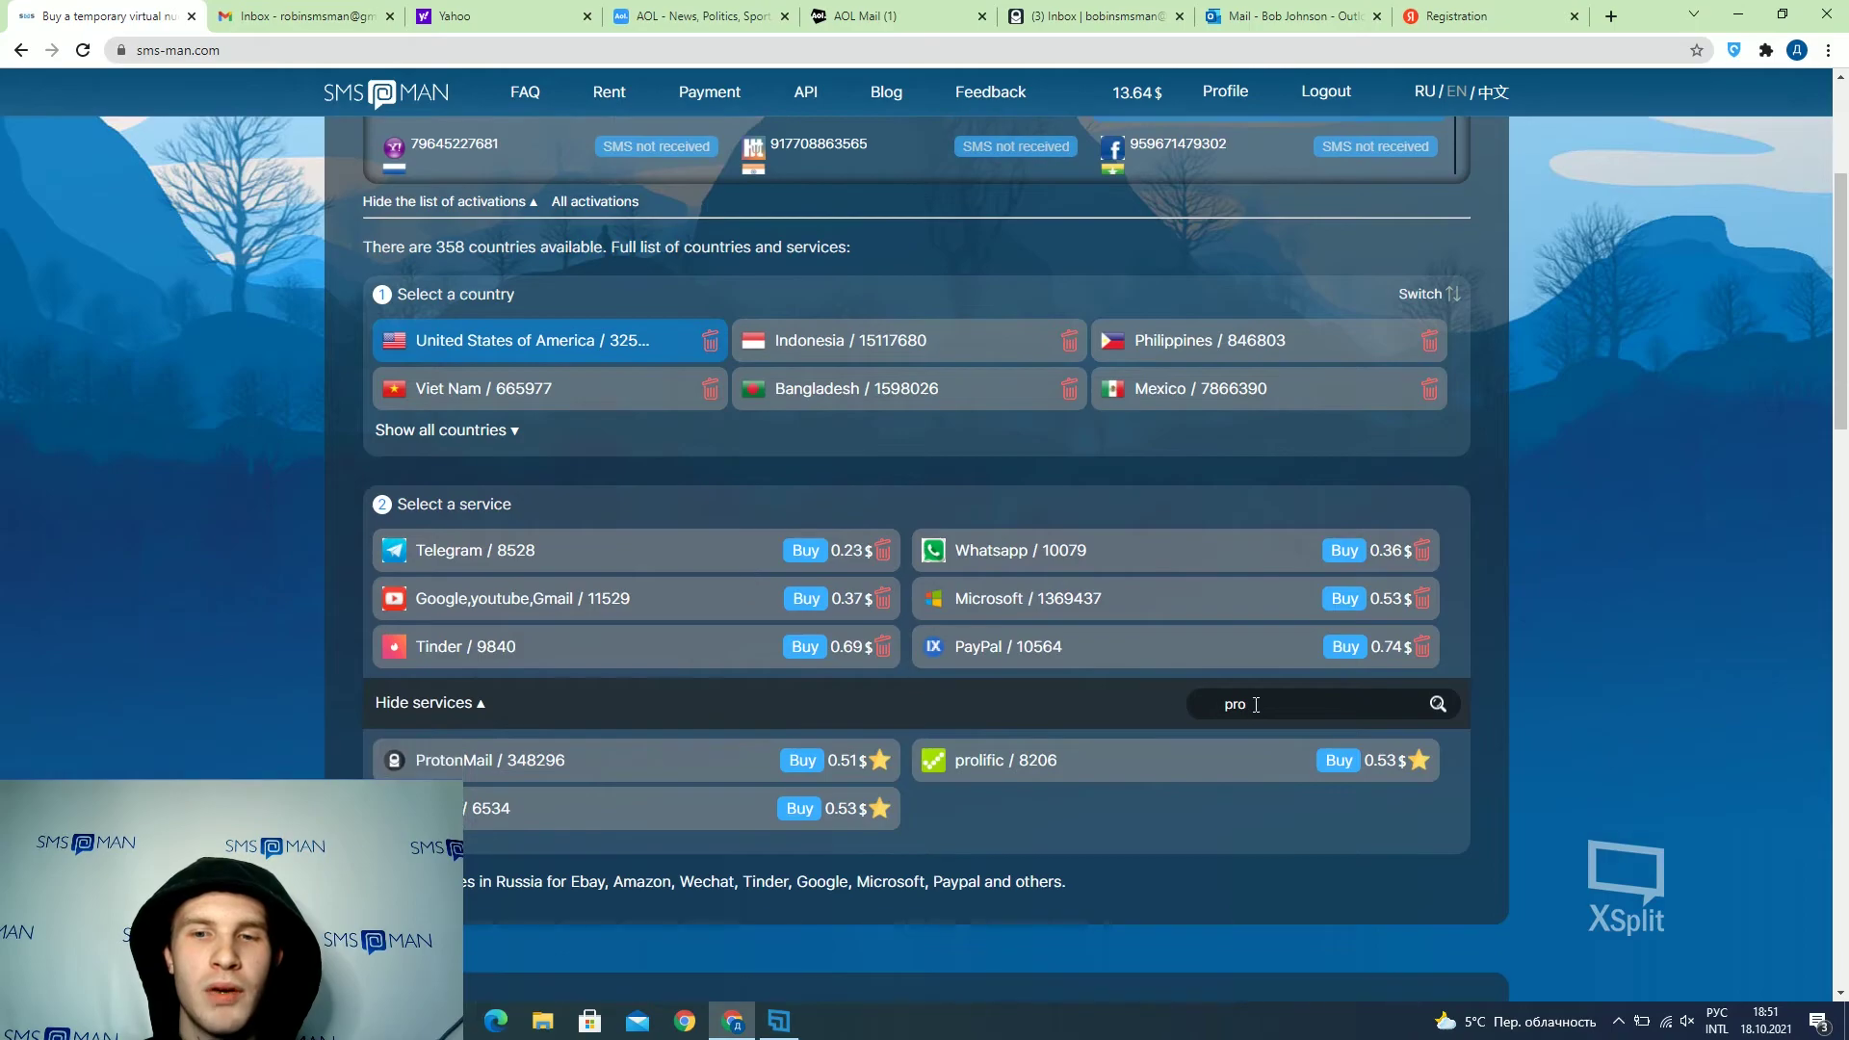
key("ctrl+a")
type("ya")
left_click(1331, 761)
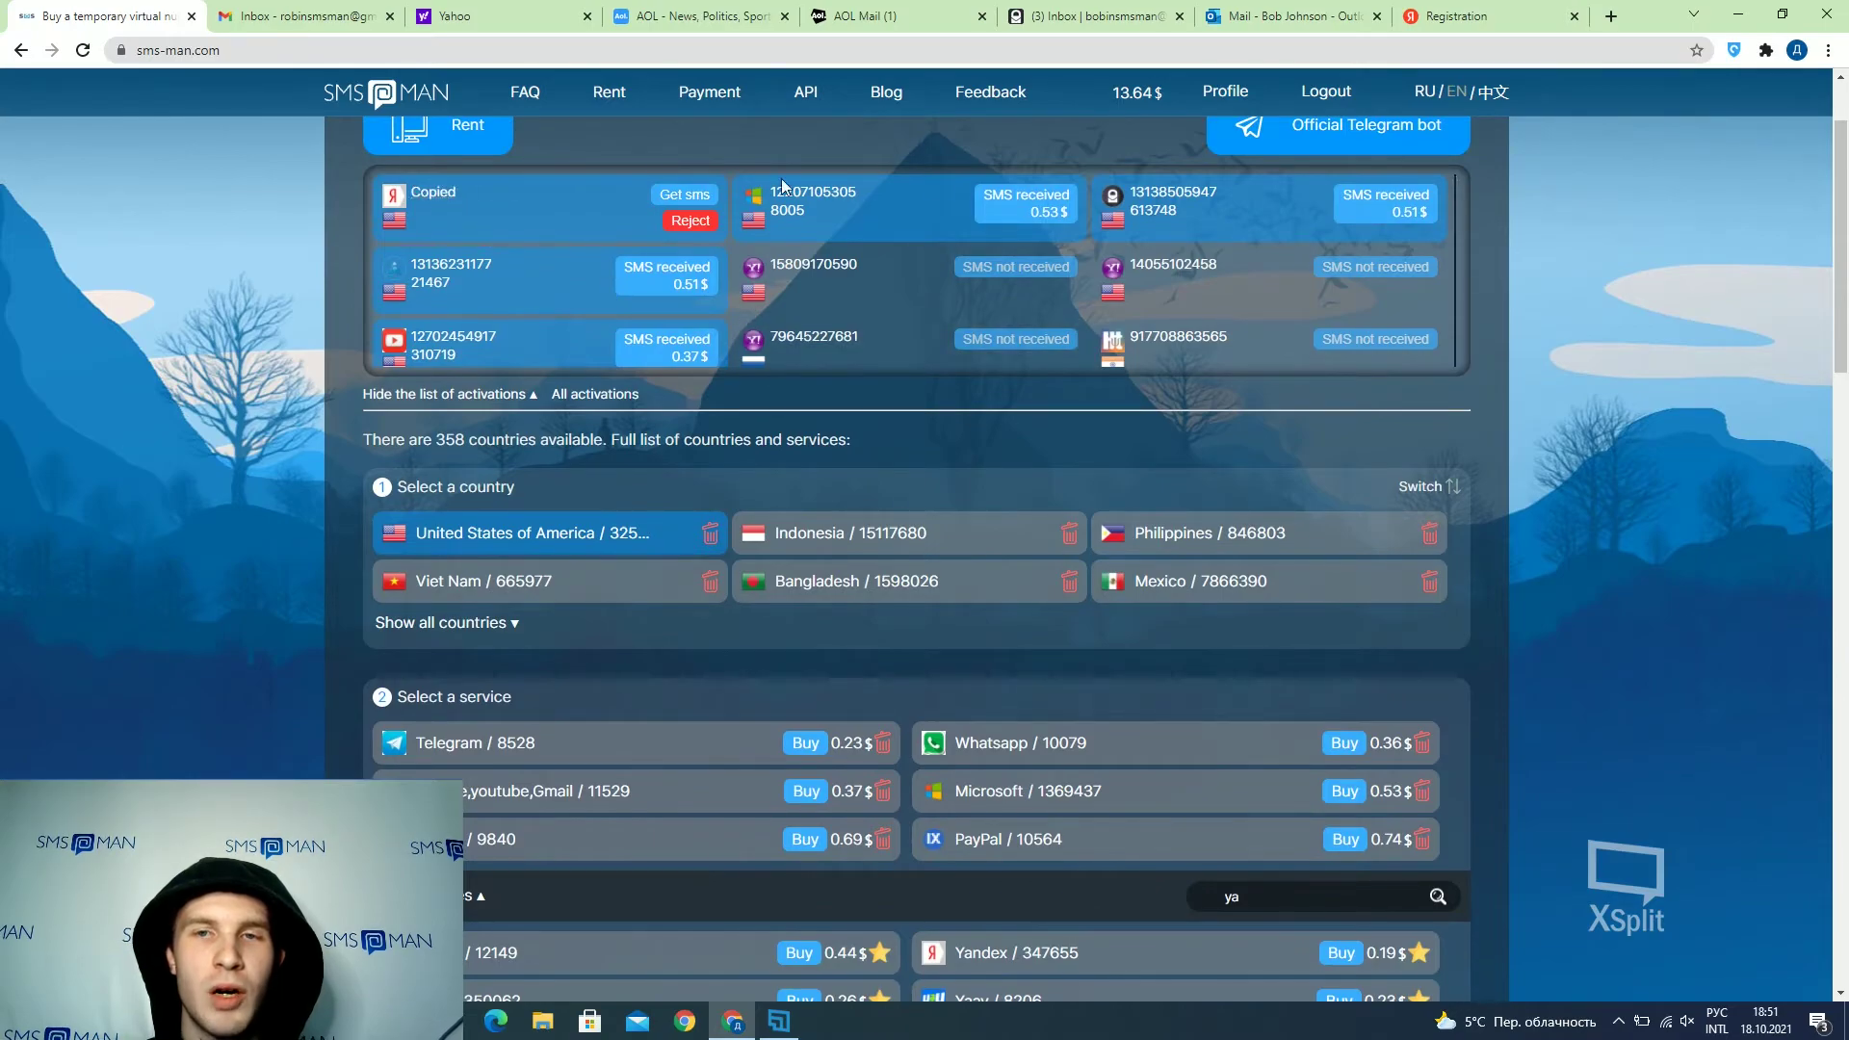
- Have Yandex send a code to the purchased number, then check SMS-Man for it
left_click(1451, 17)
key("ctrl+v")
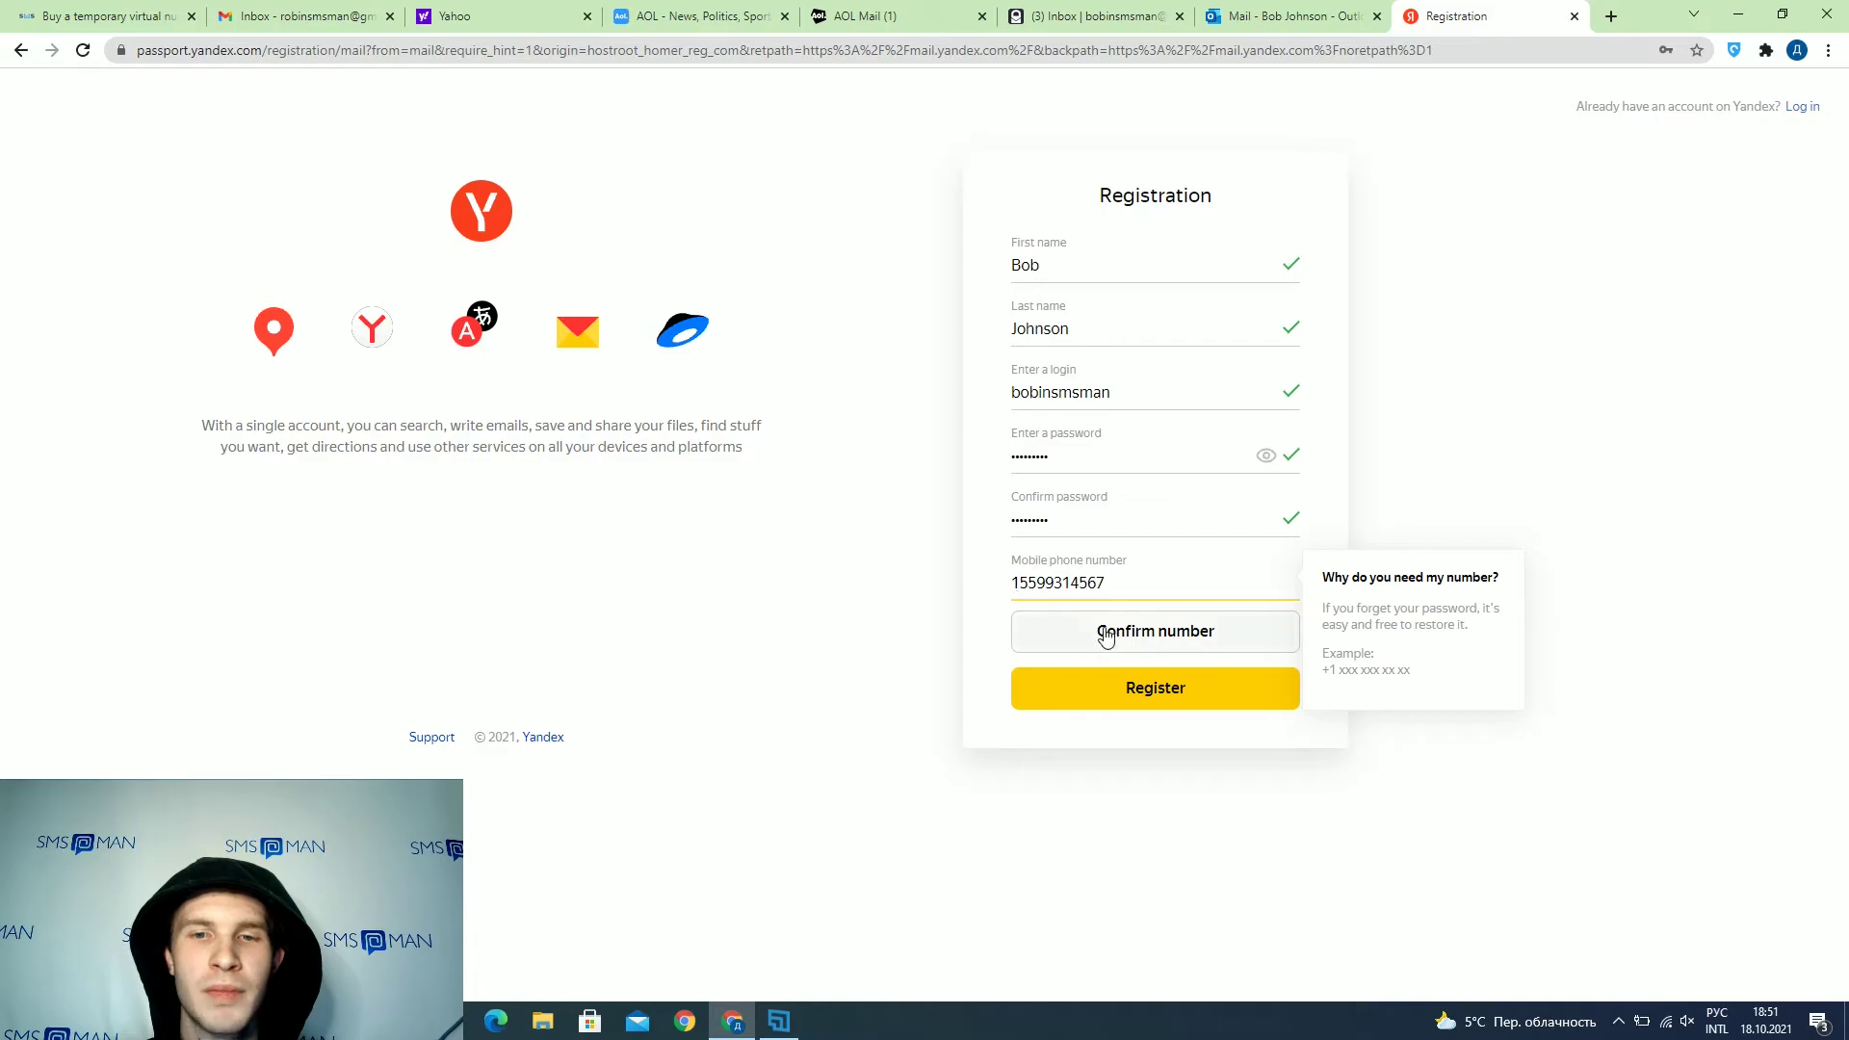
left_click(1107, 630)
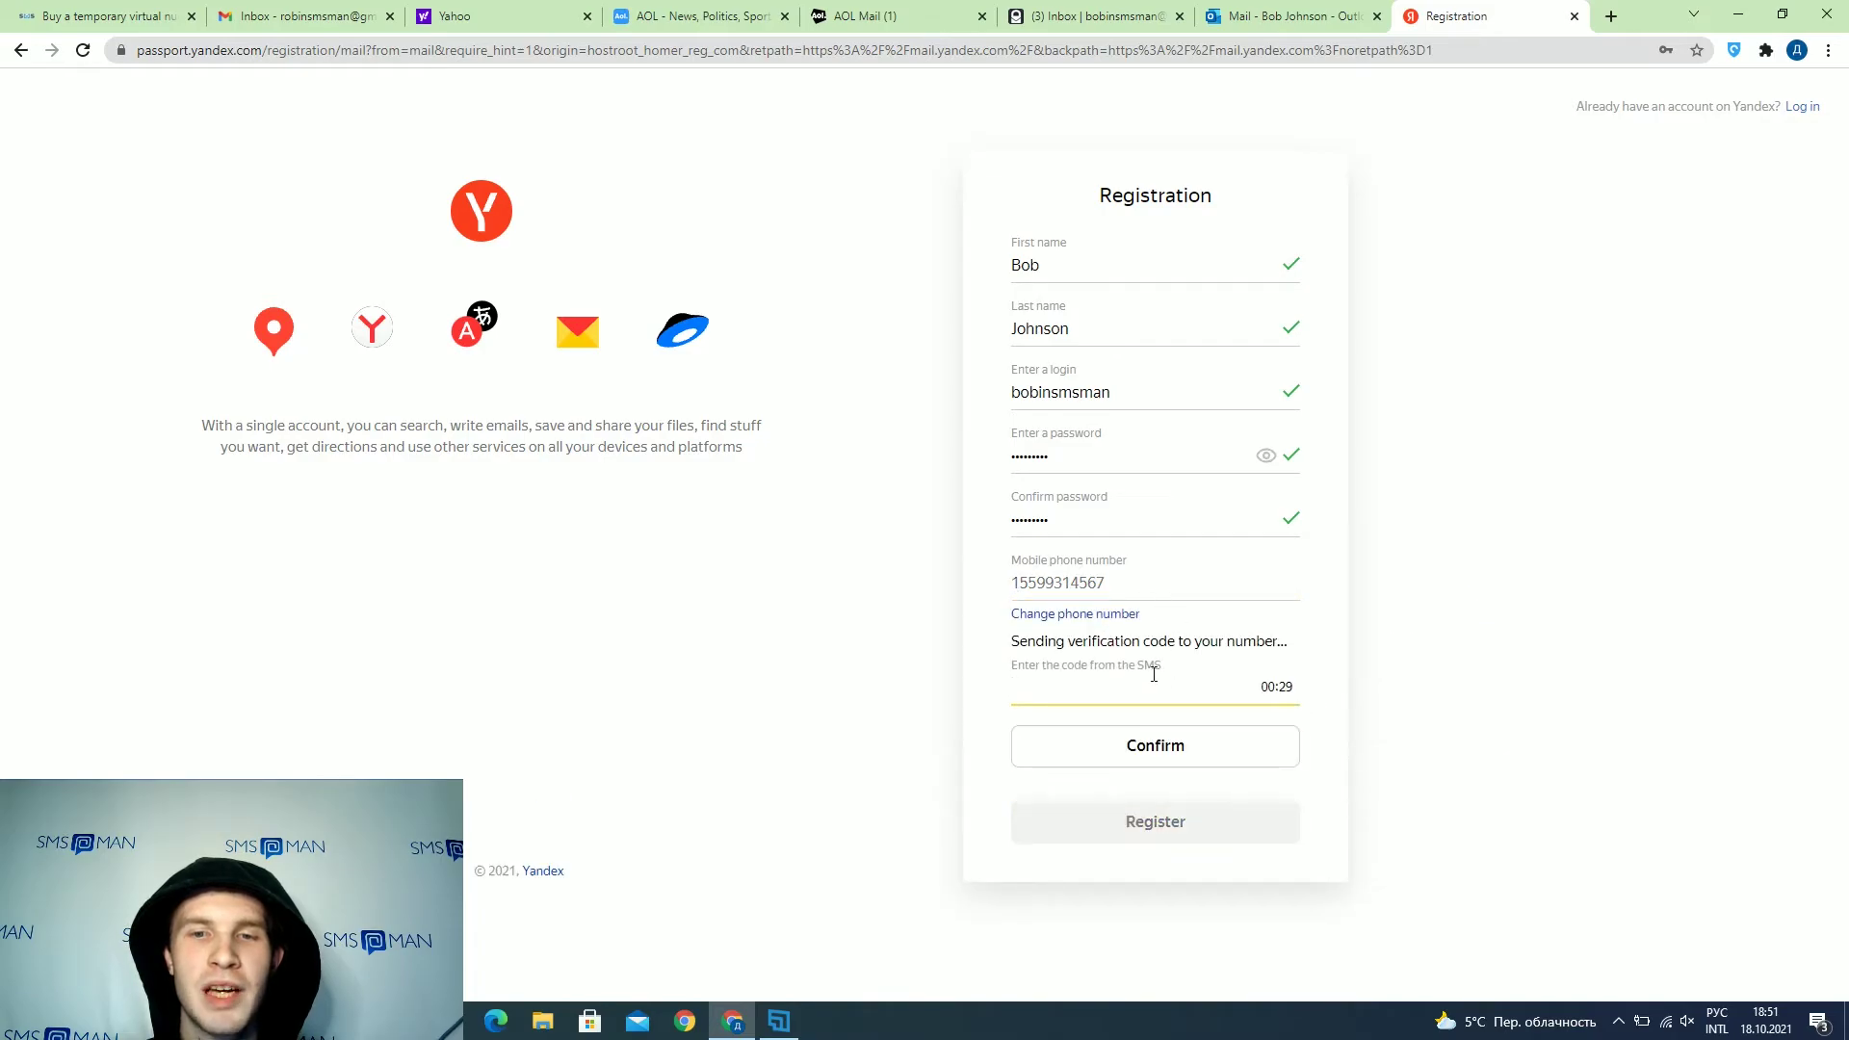
left_click(130, 22)
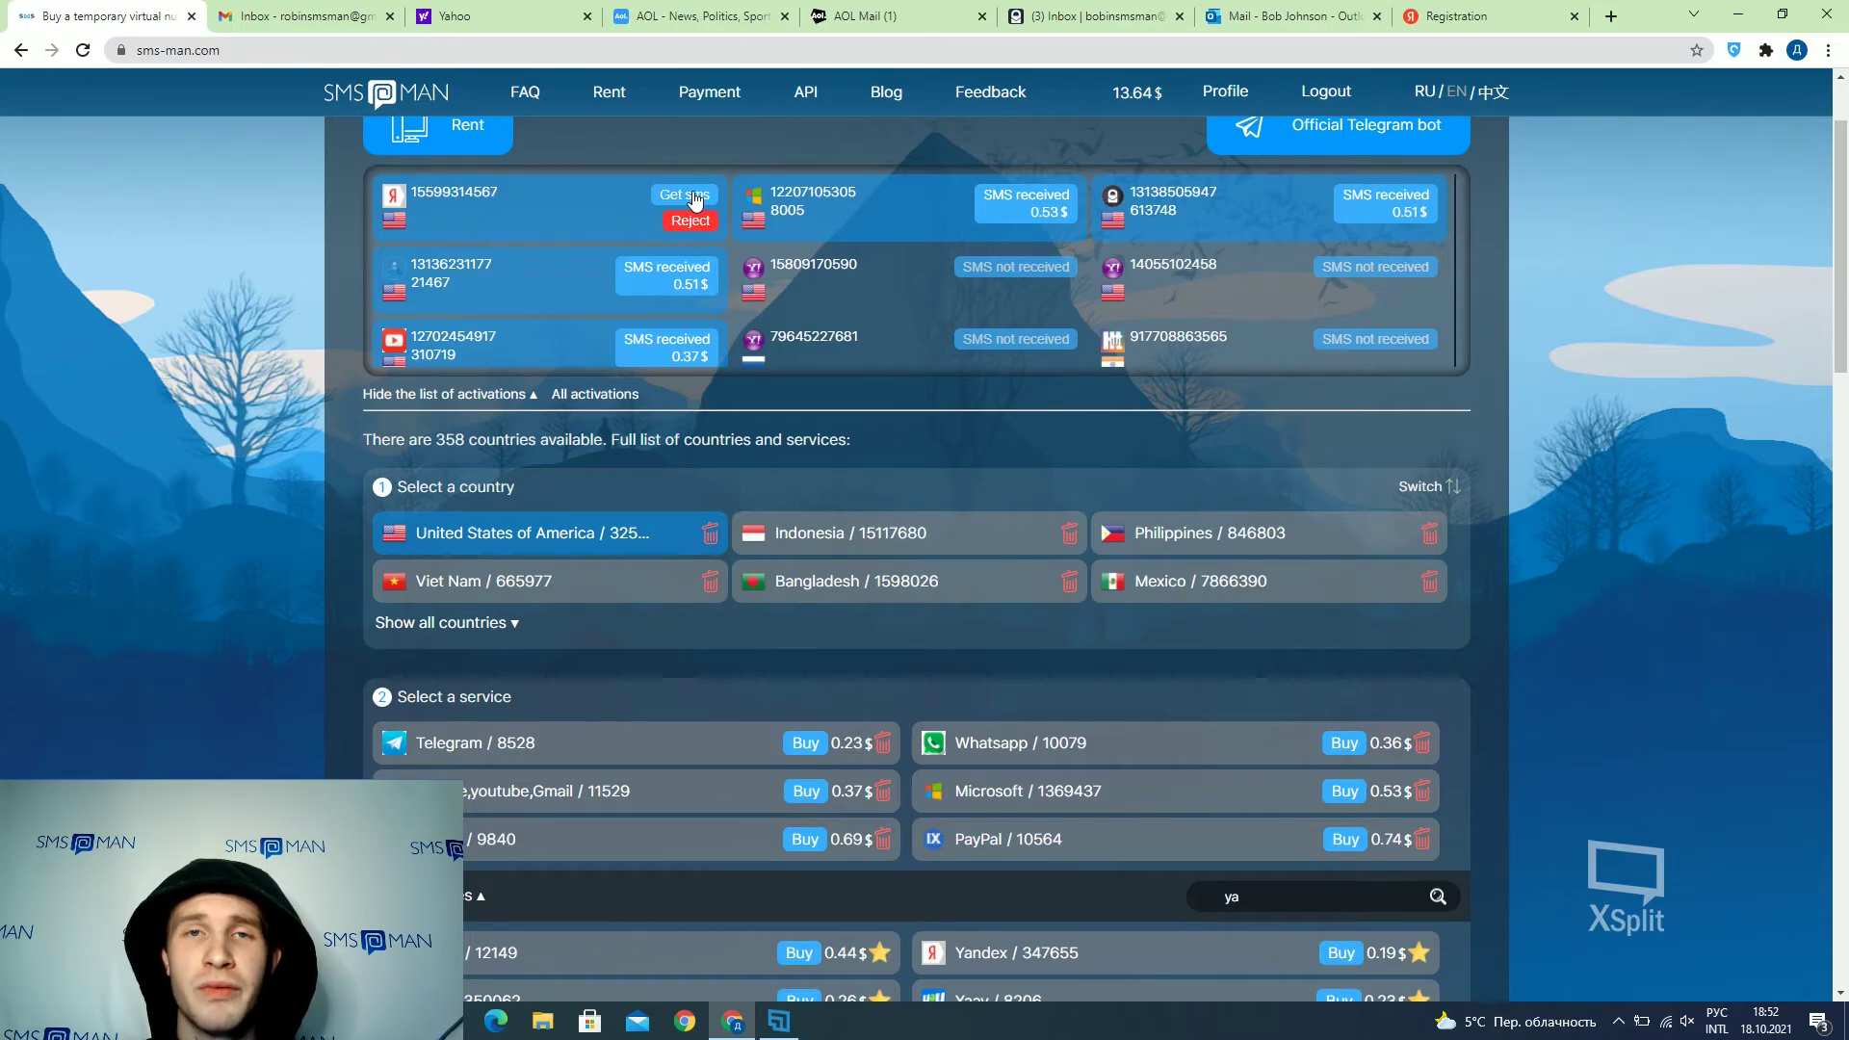
left_click(694, 201)
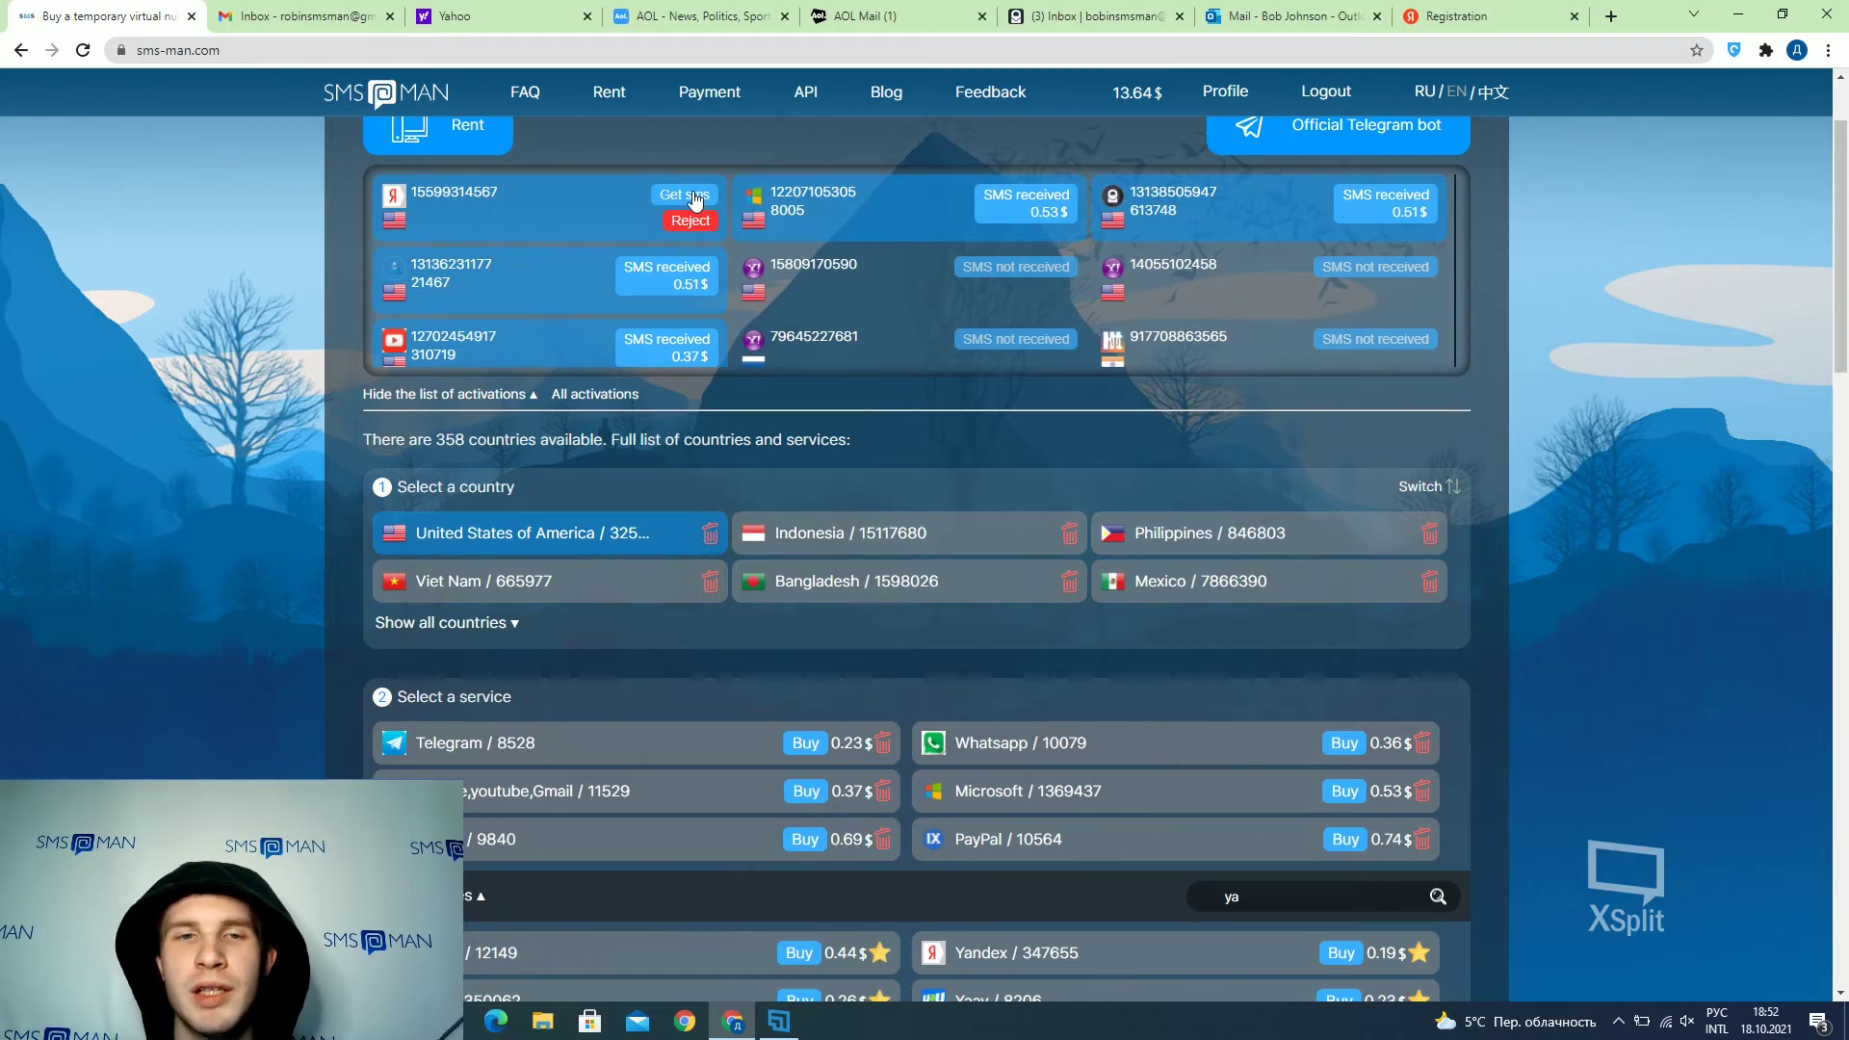
left_click(687, 223)
scroll(687, 615, "down", 2)
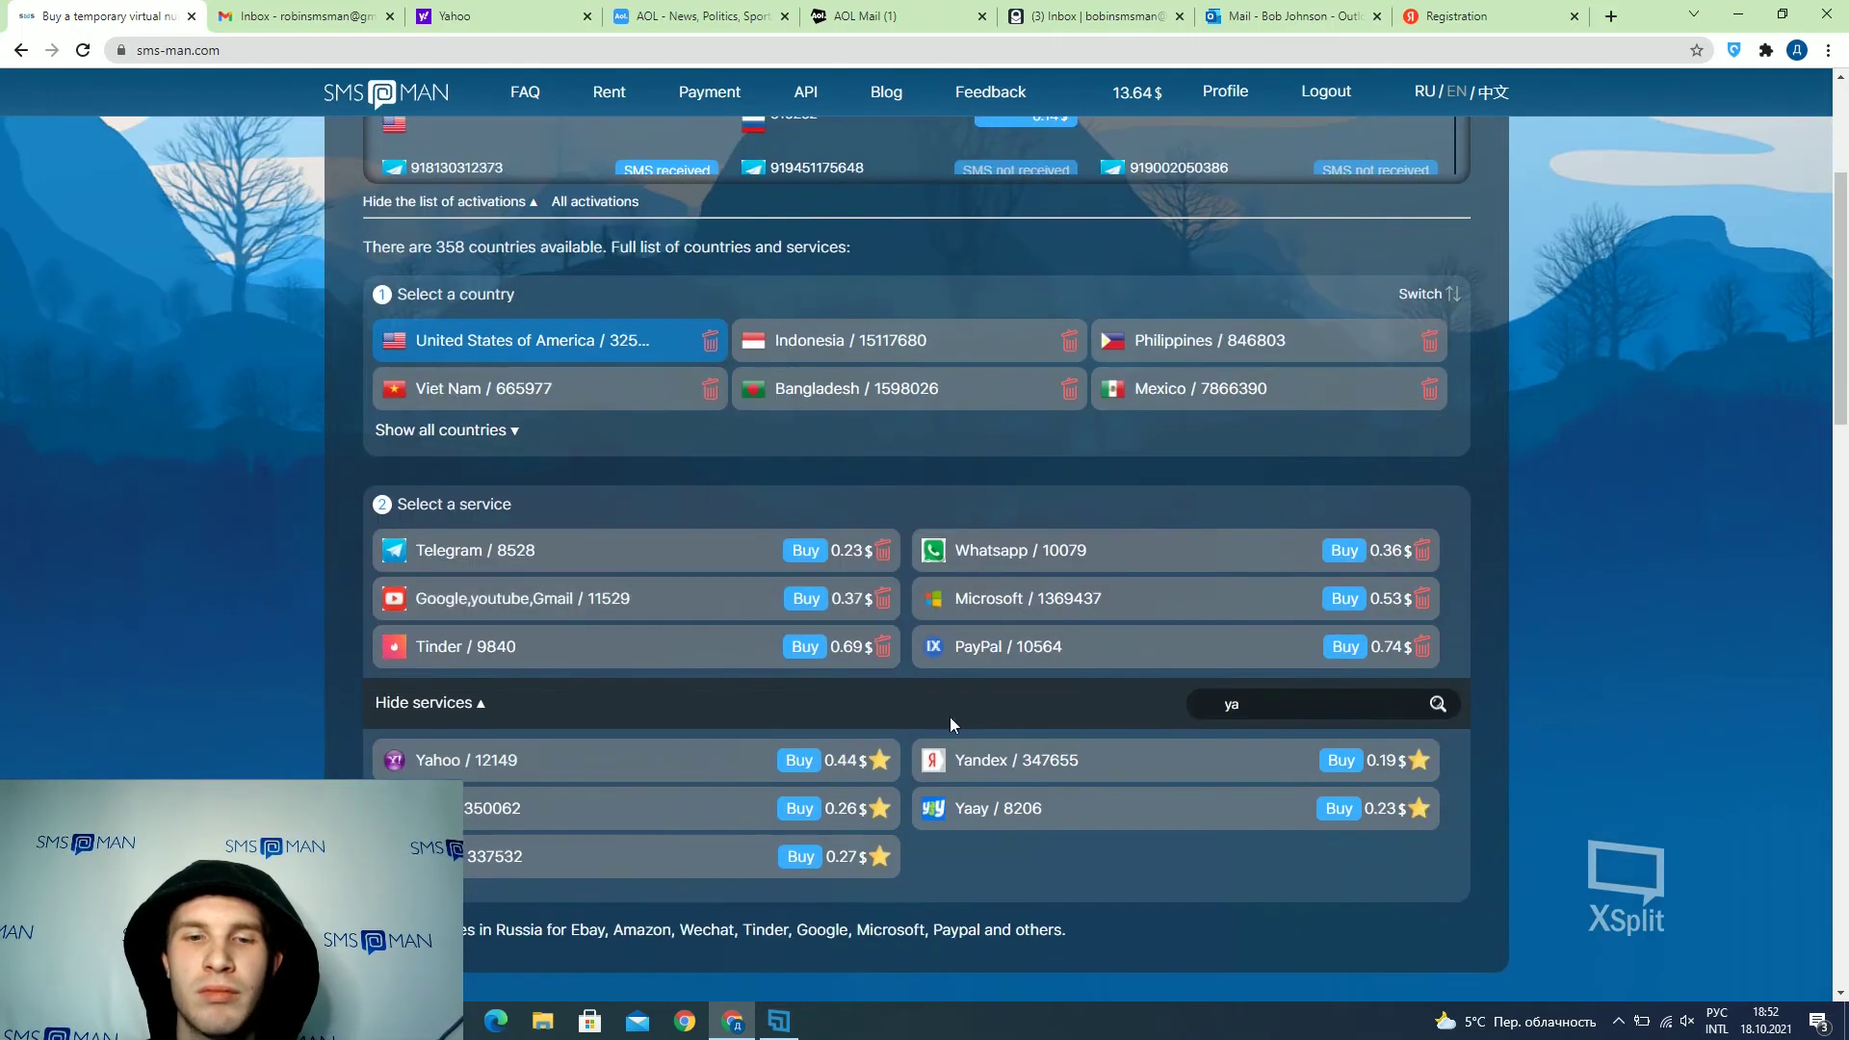
scroll(1019, 693, "up", 2)
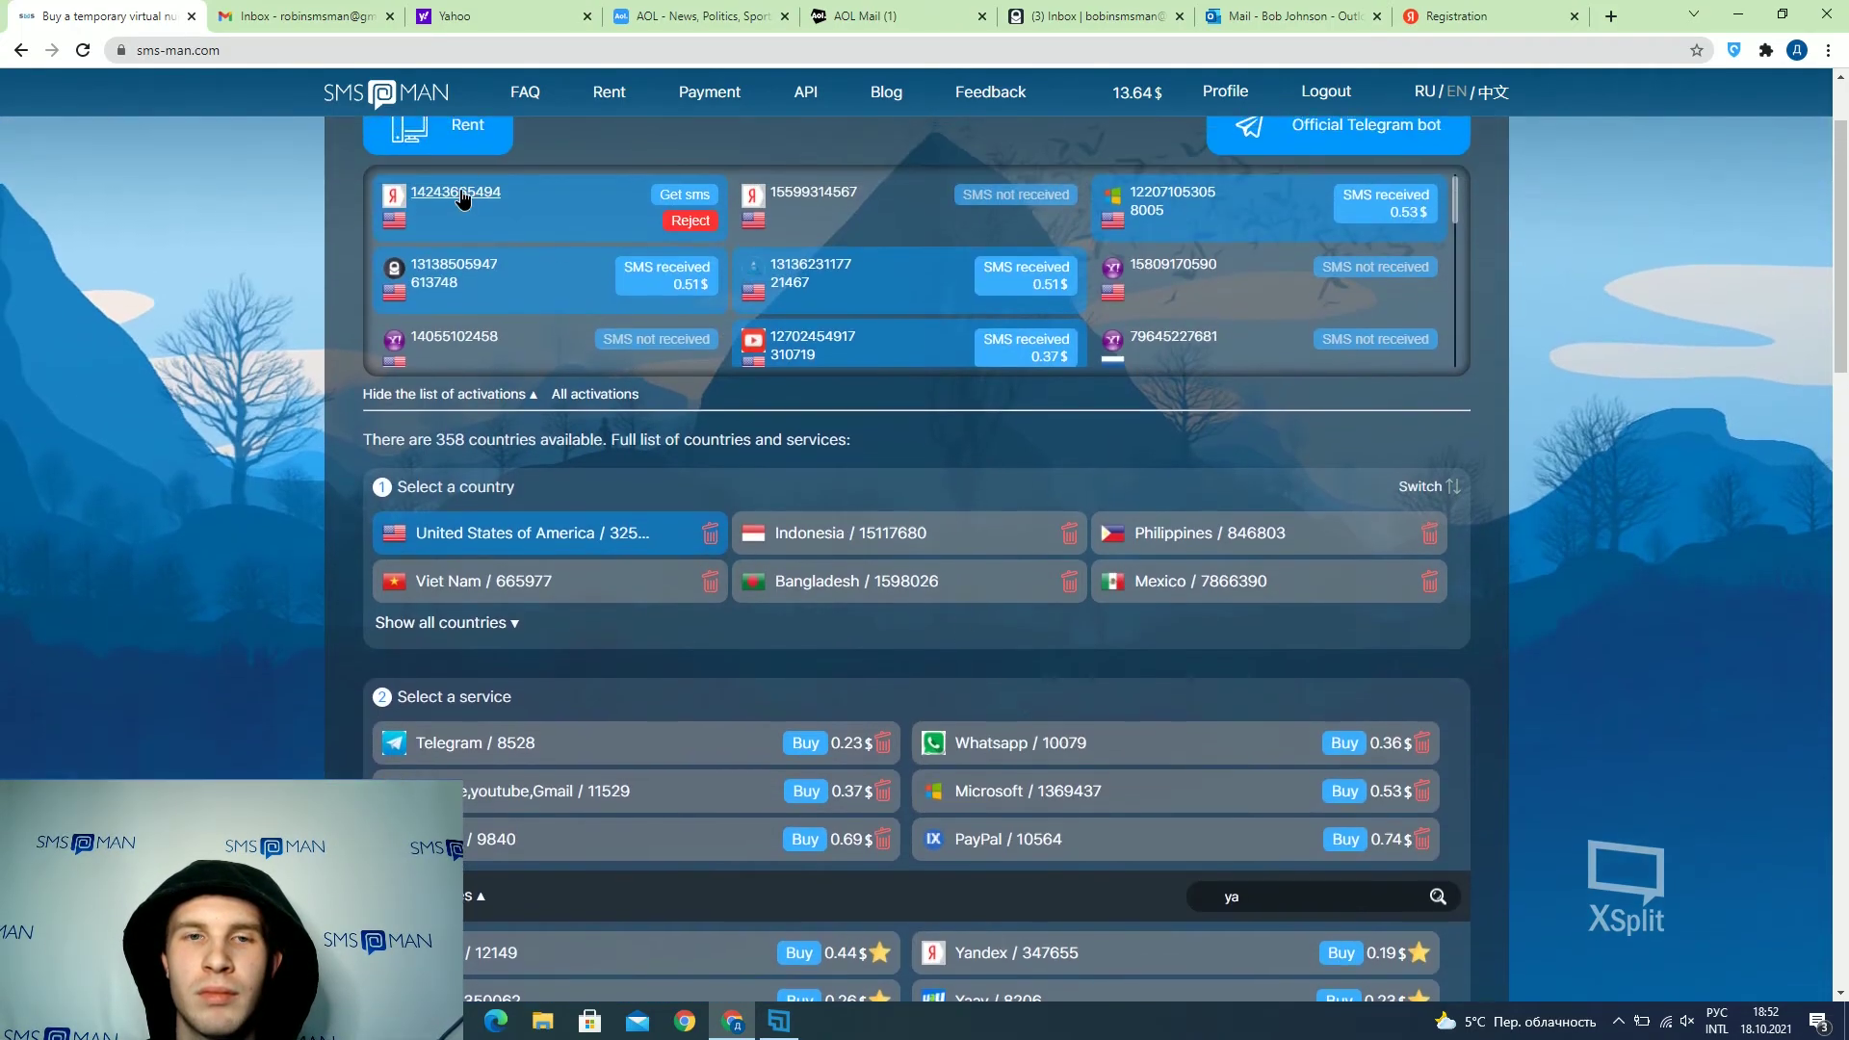
left_click(1457, 16)
left_click(1047, 621)
key("ctrl+v")
left_click(1026, 584)
key("BackSpace")
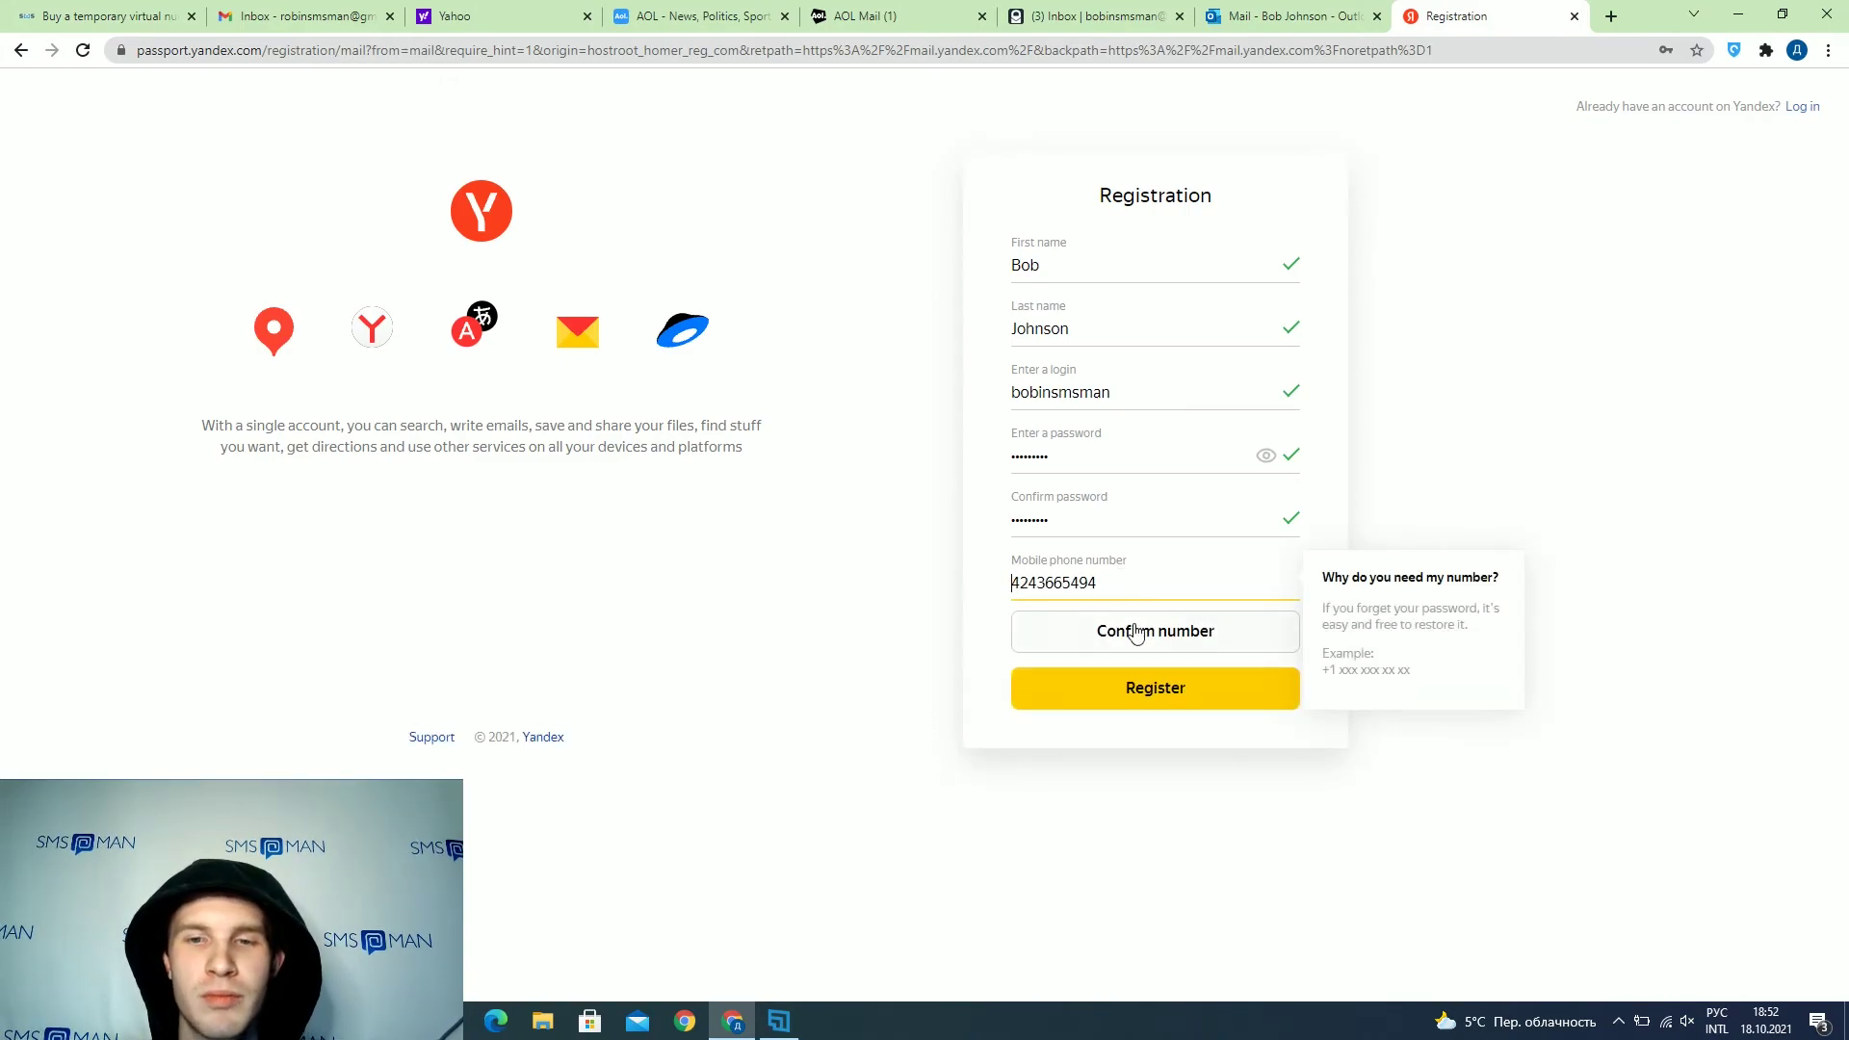
left_click(1136, 635)
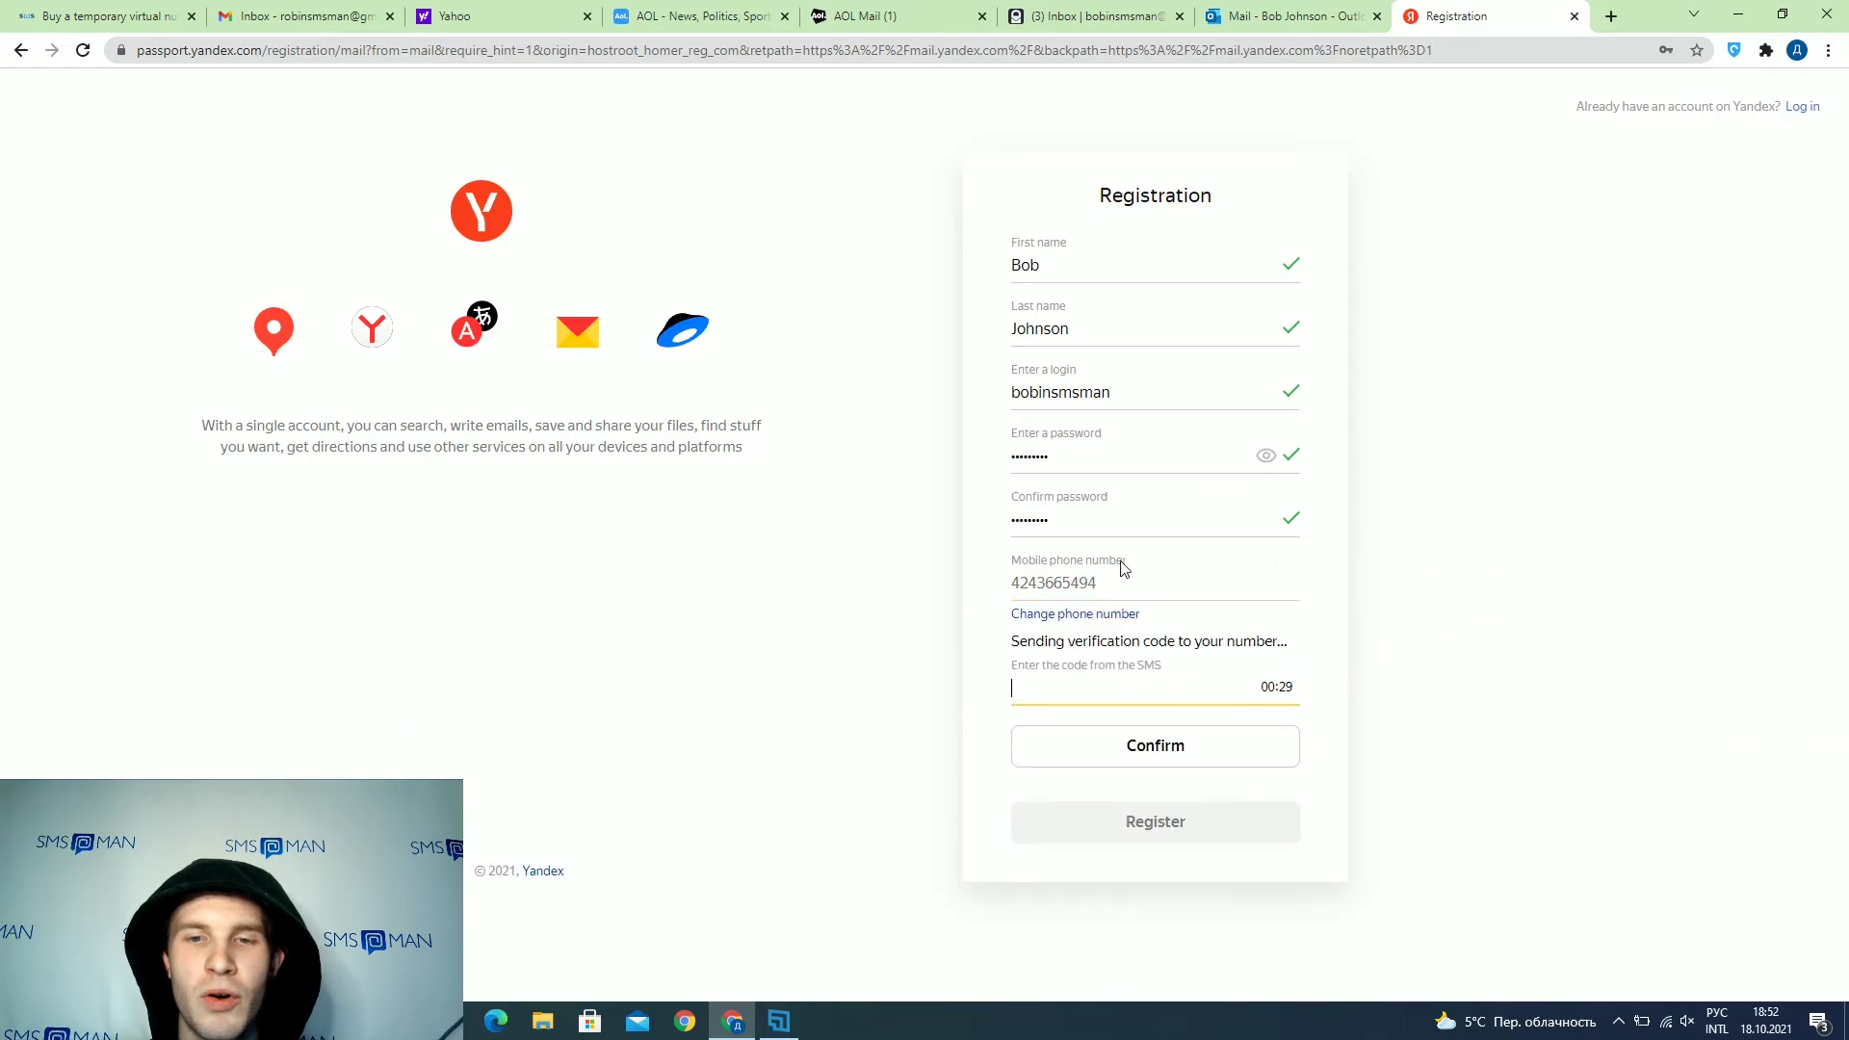
left_click(145, 20)
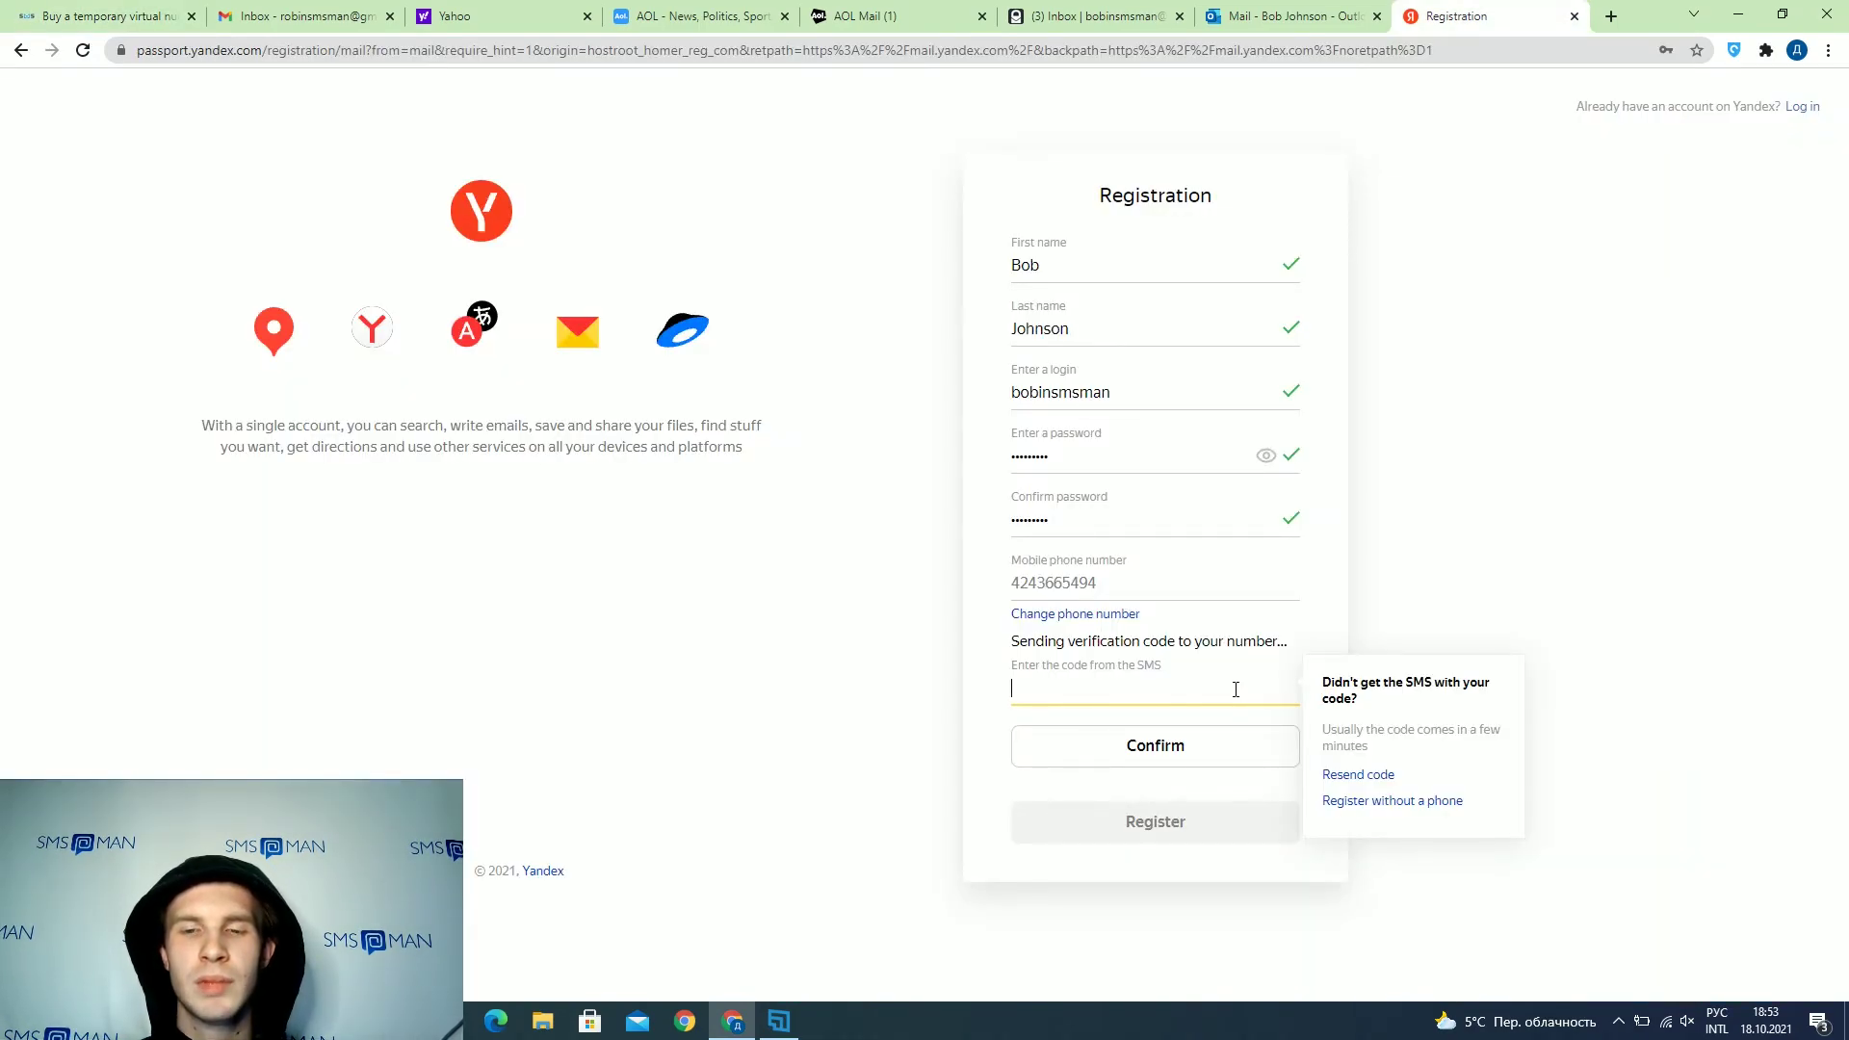
- Switch to registering without a phone, entering a security answer and captcha
left_click(1358, 804)
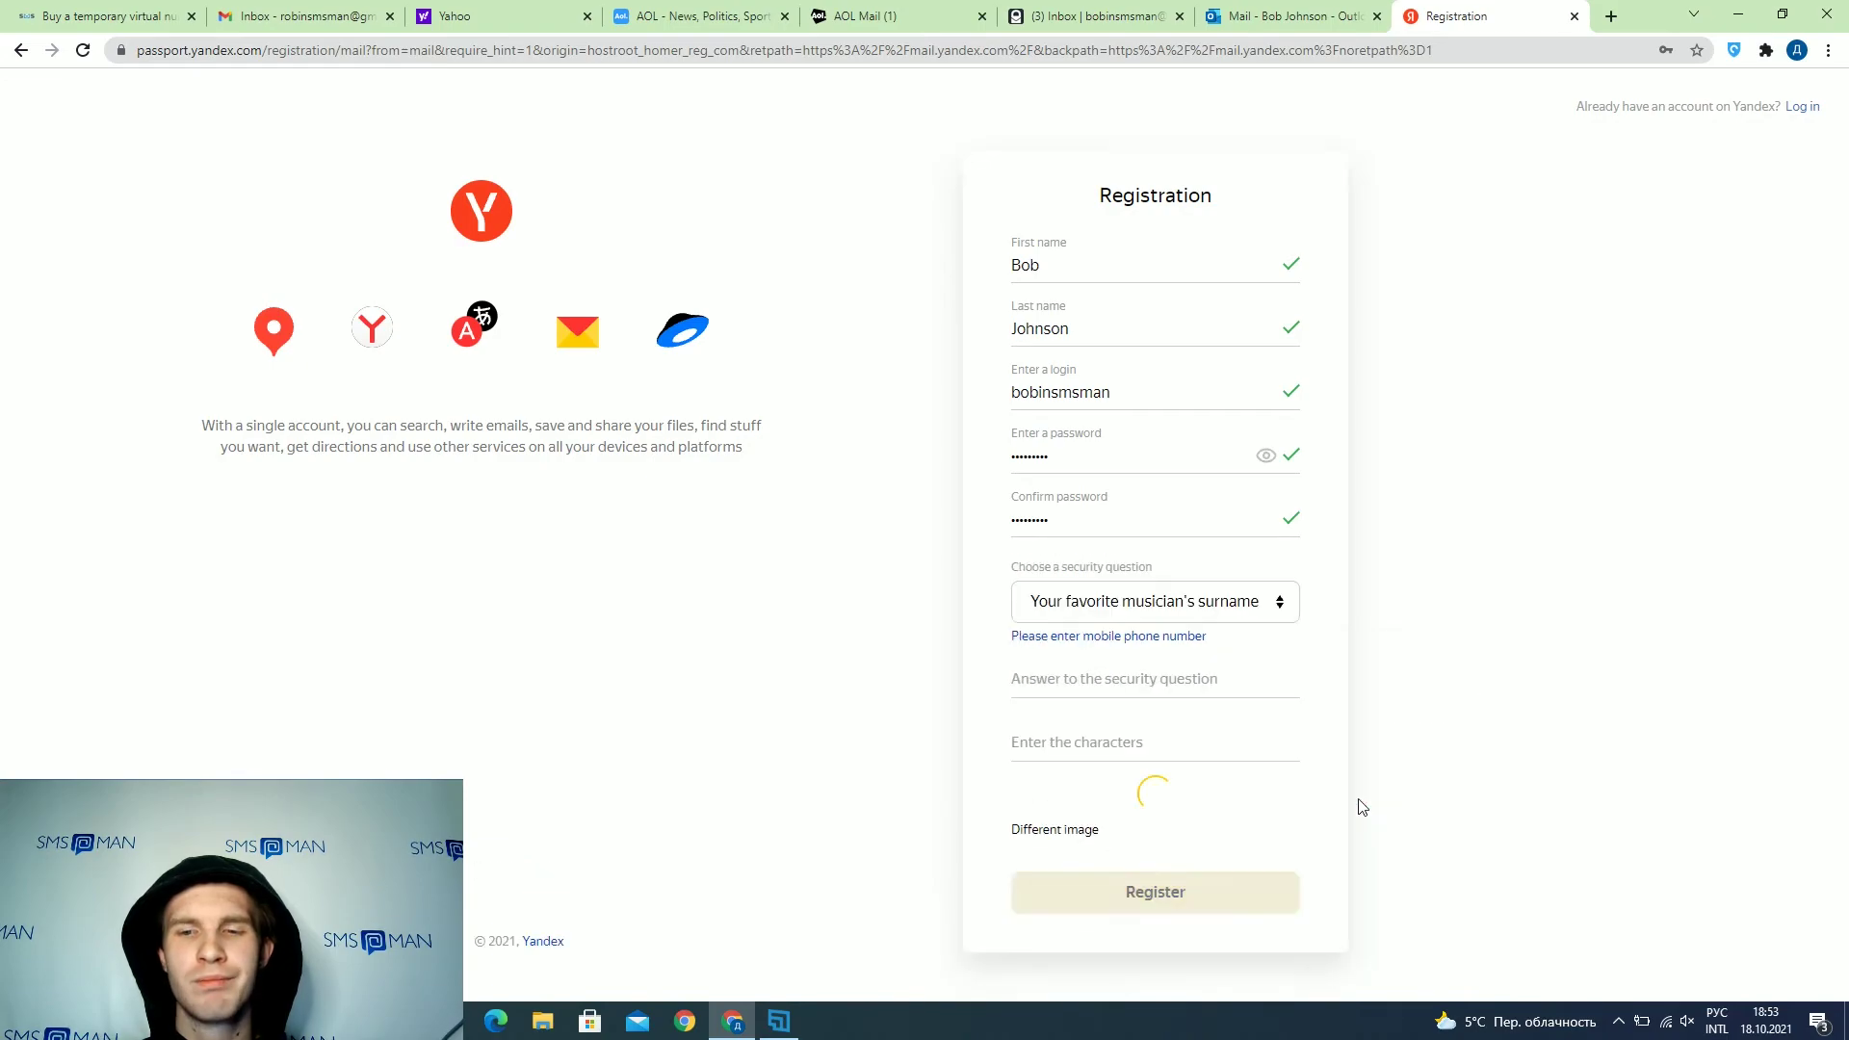
left_click(1150, 685)
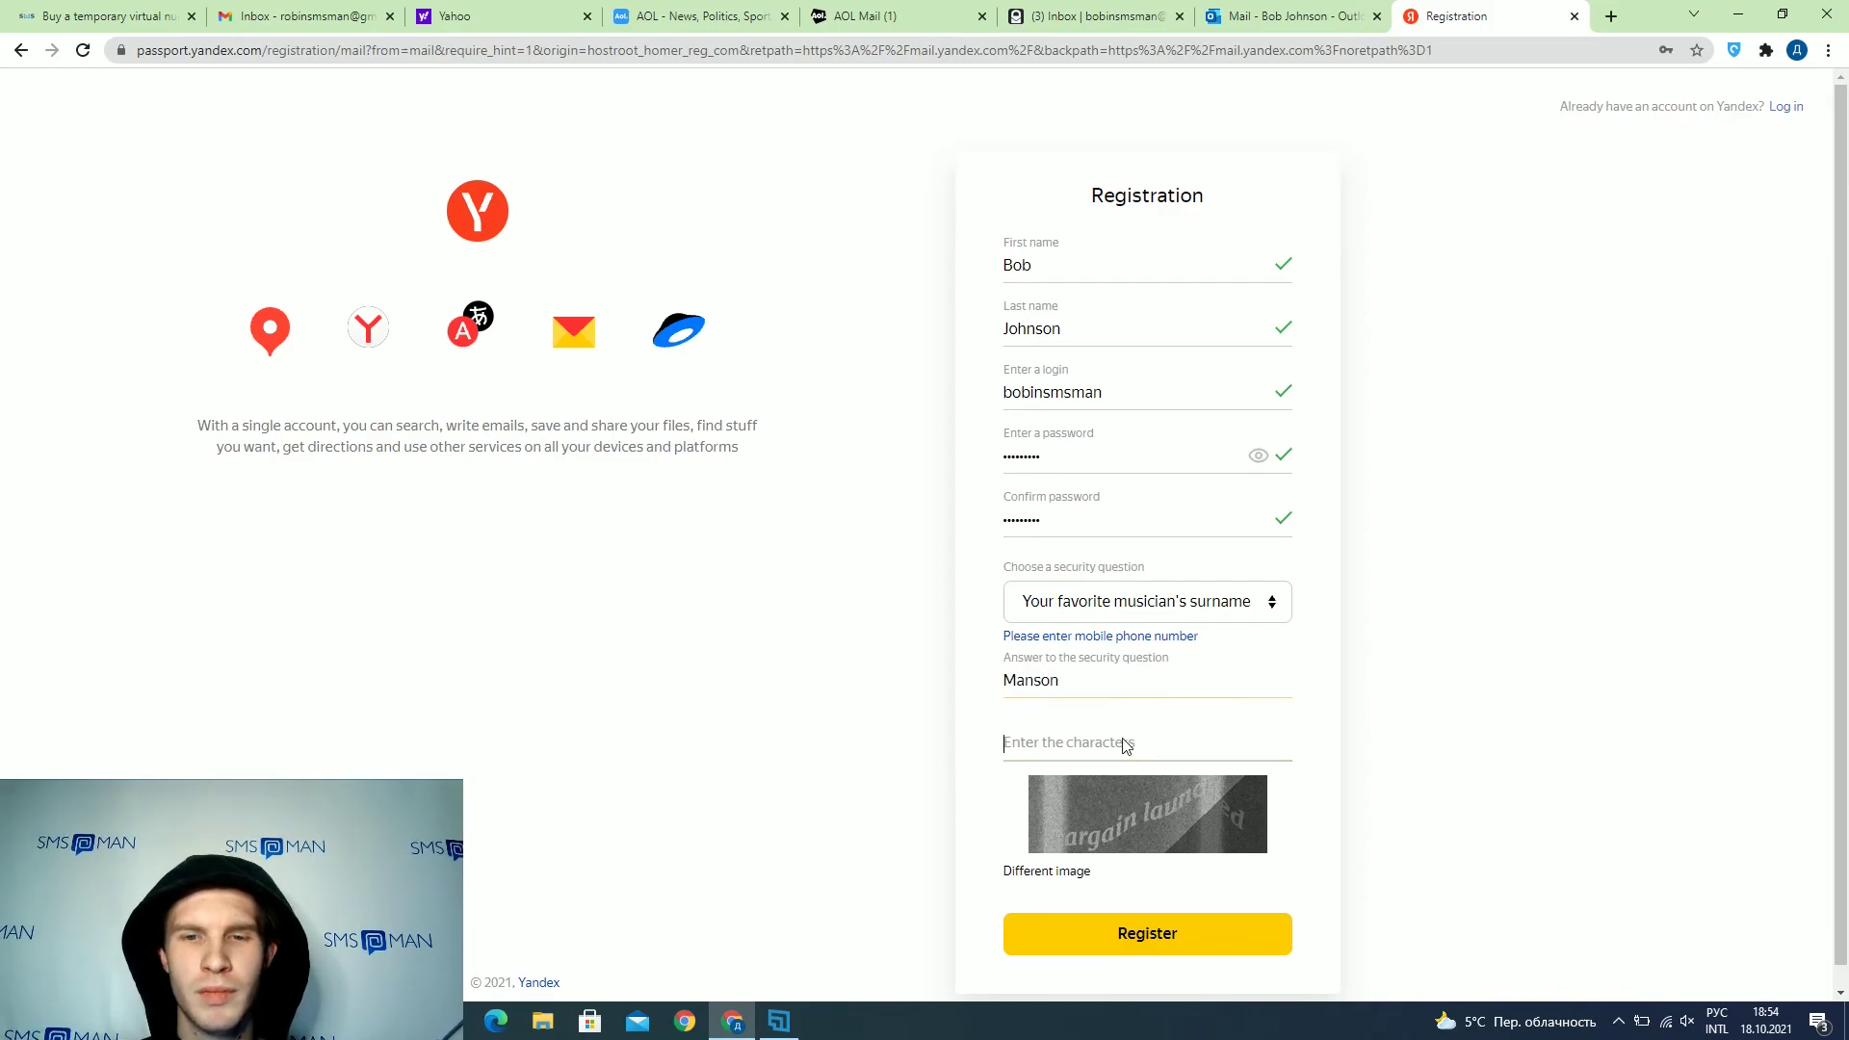
left_click(1123, 747)
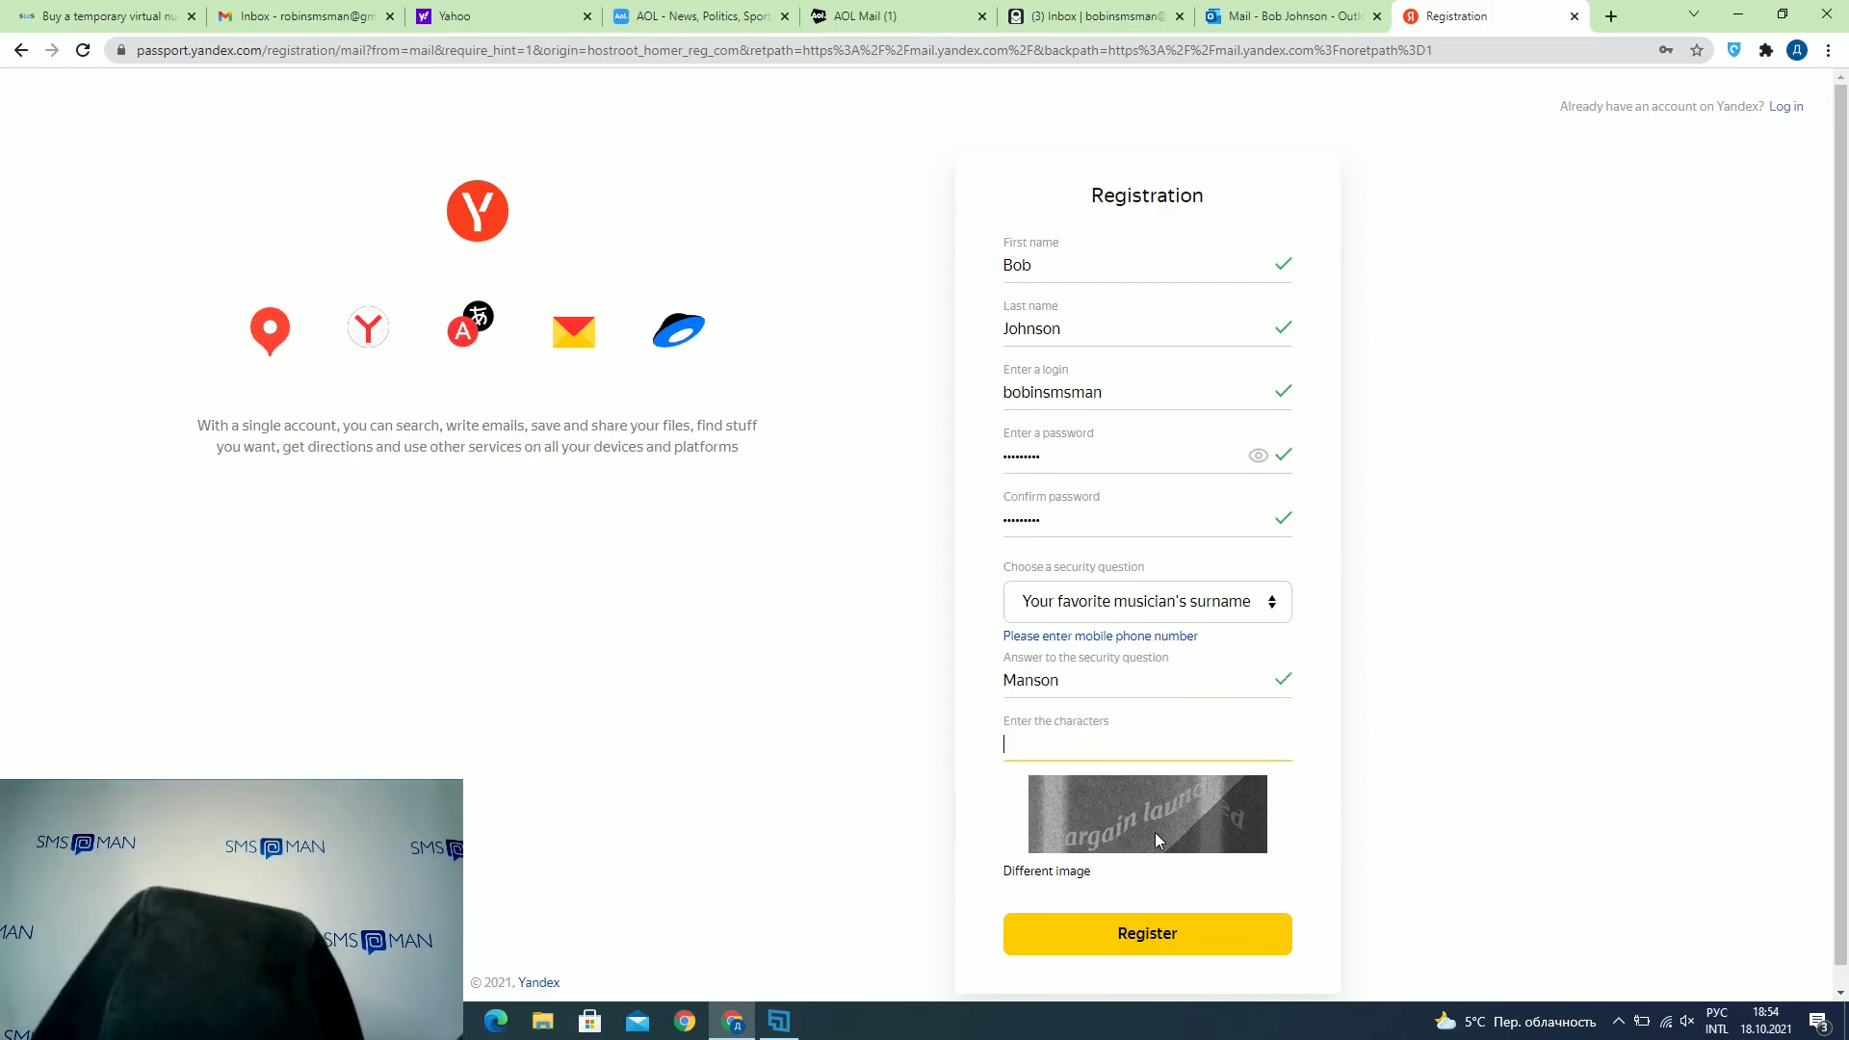
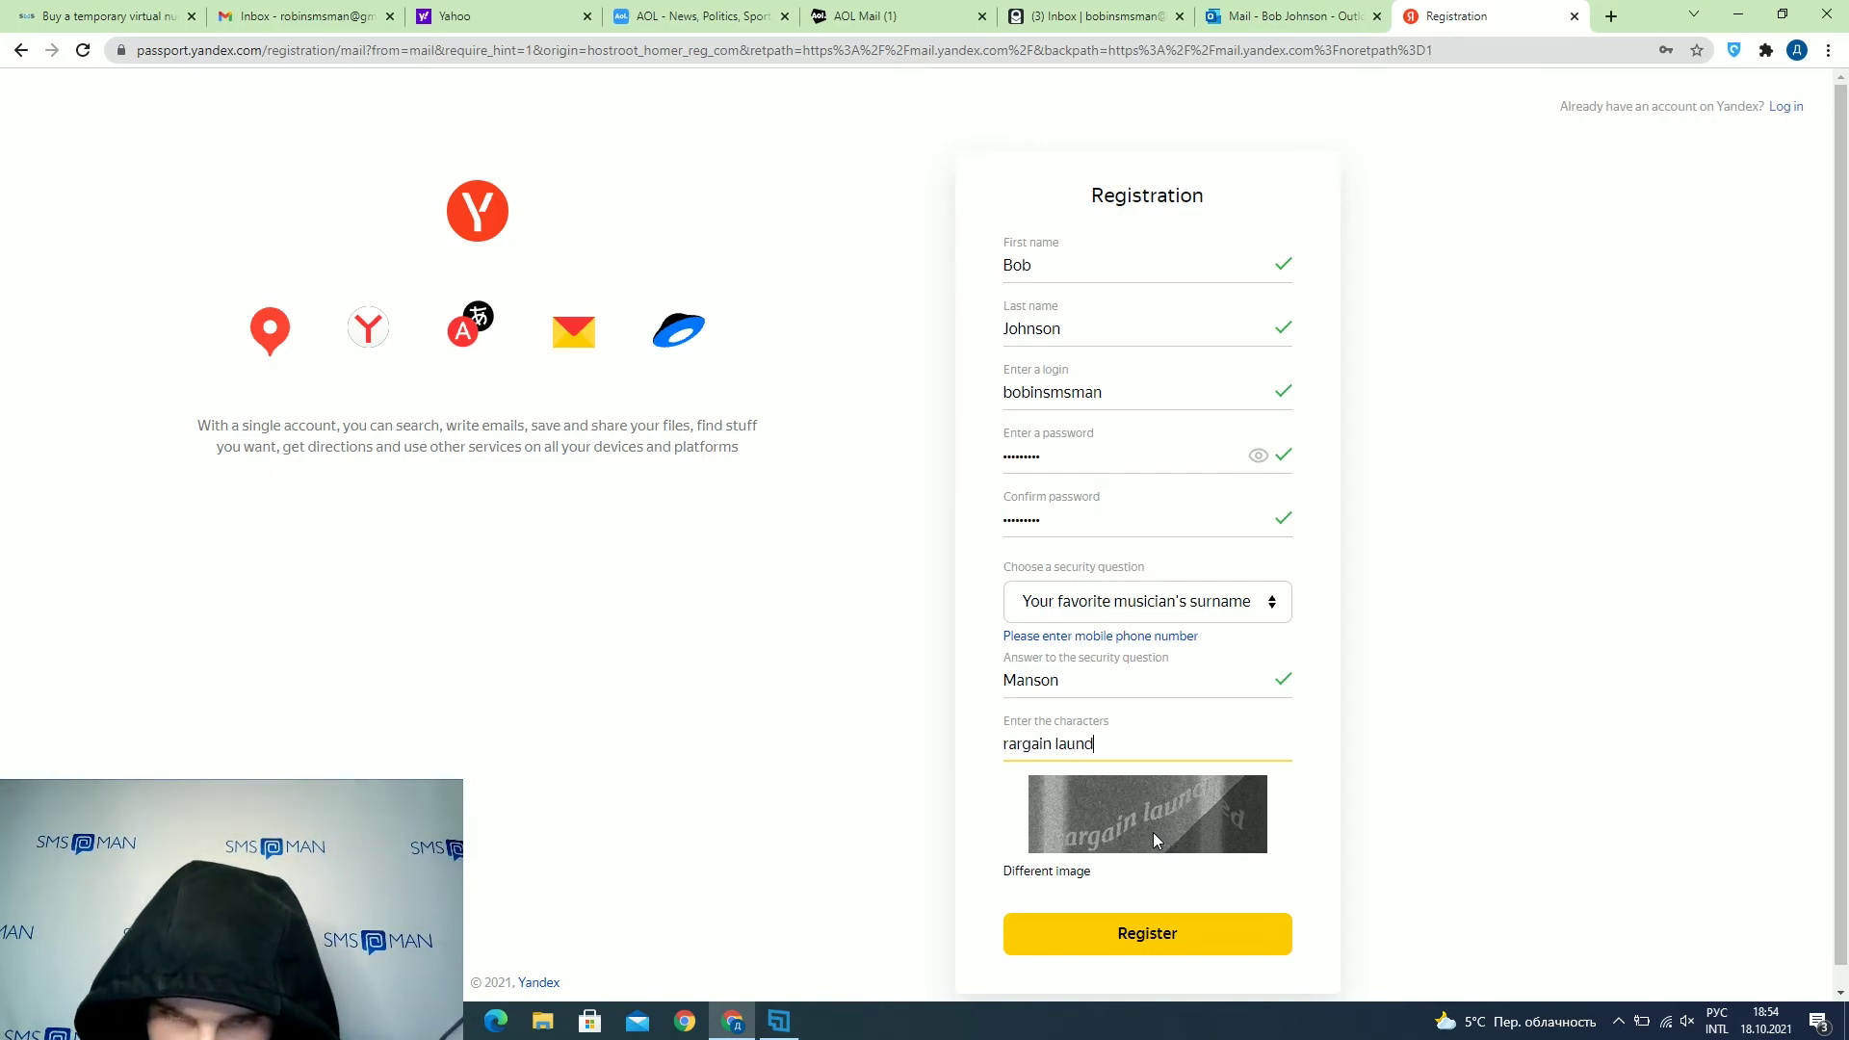
key("Return")
- Accept the privacy terms and resubmit the registration with corrected captcha text
left_click(1034, 899)
left_click(1152, 947)
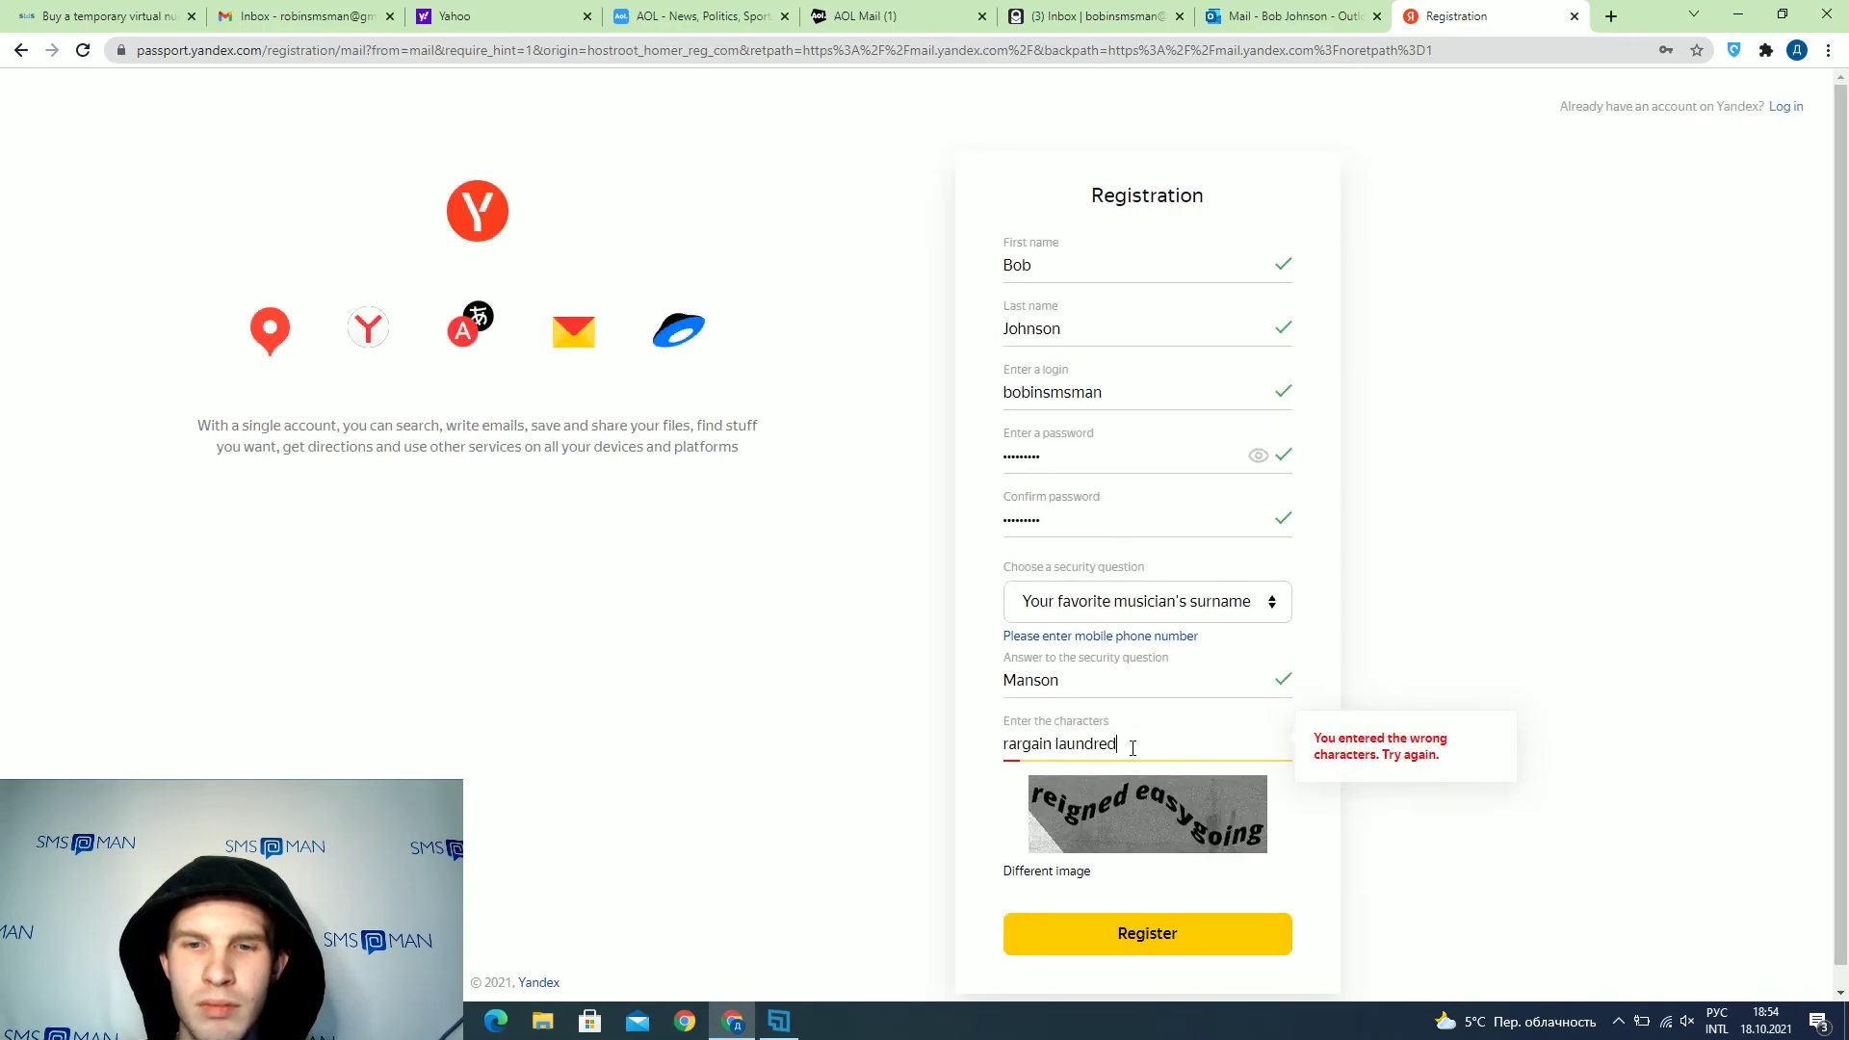
left_click_drag(1117, 746, 991, 767)
type("reigned easygoing")
key("Return")
key("Return")
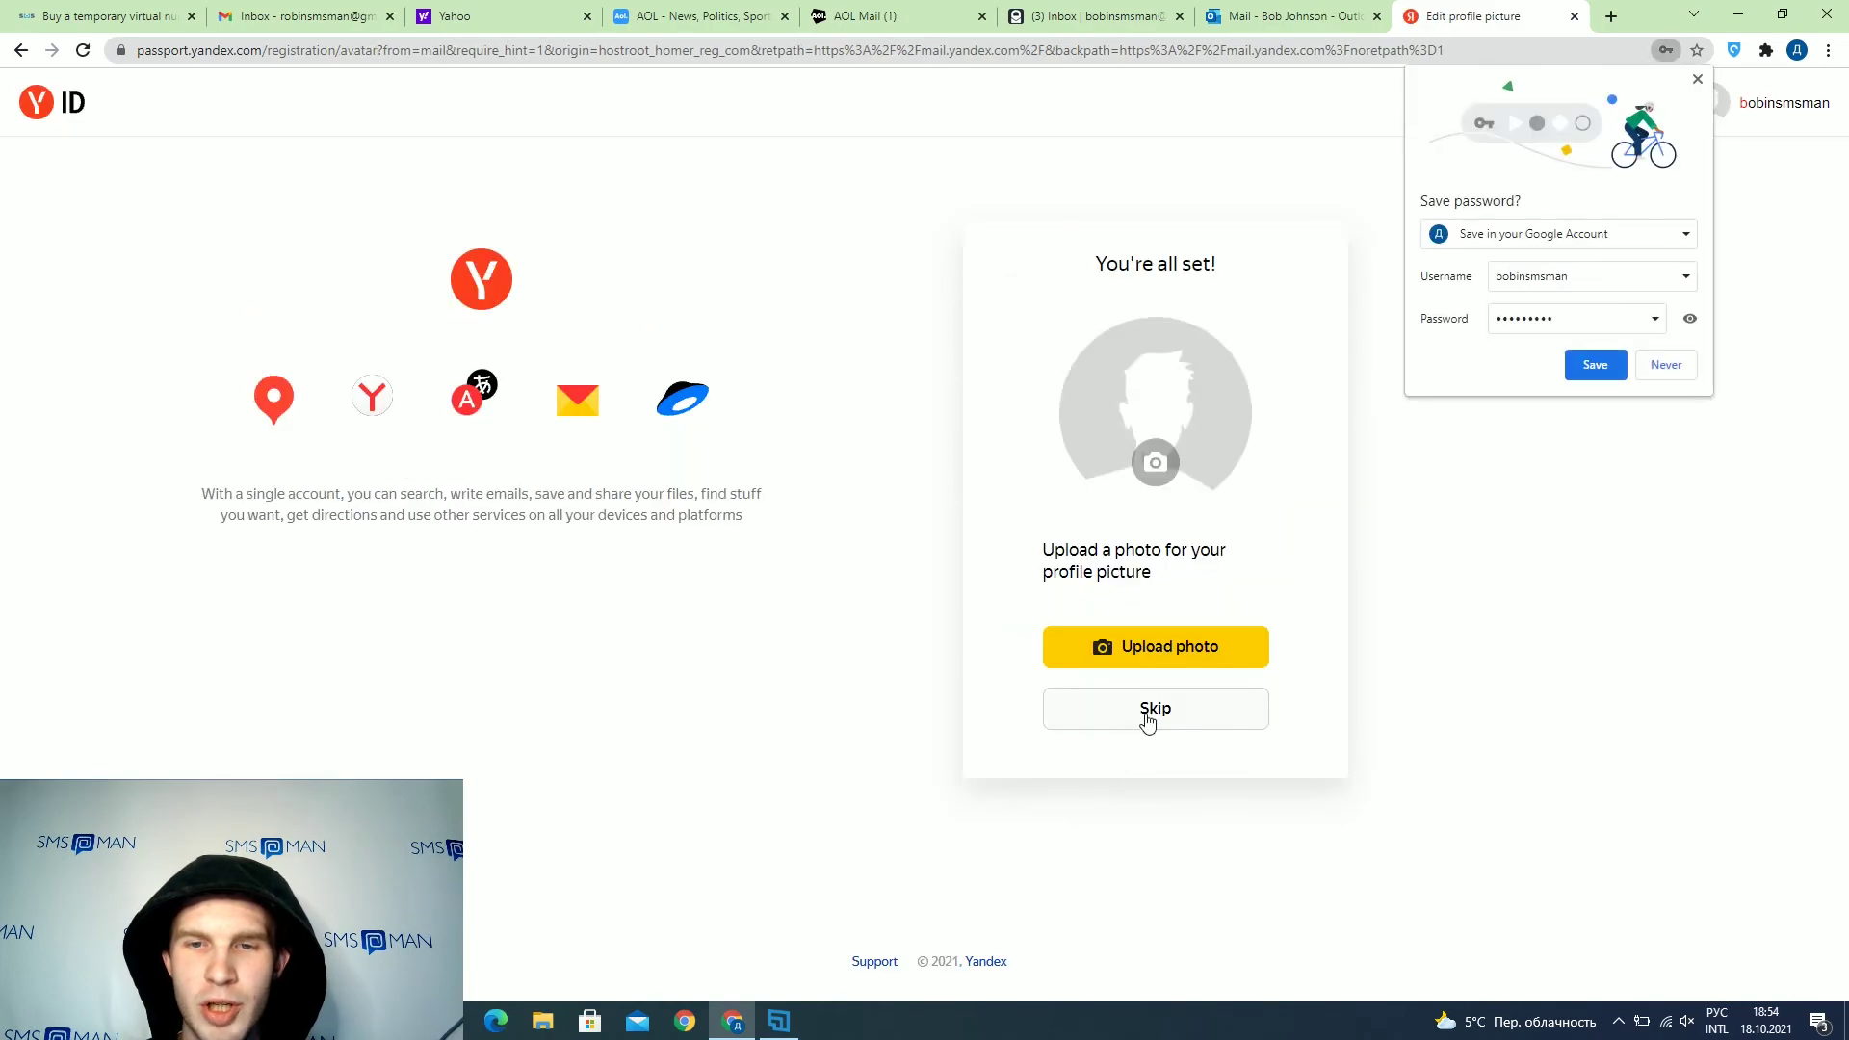
- Save the new password in Chrome and skip the profile photo
left_click(1594, 363)
left_click(1212, 704)
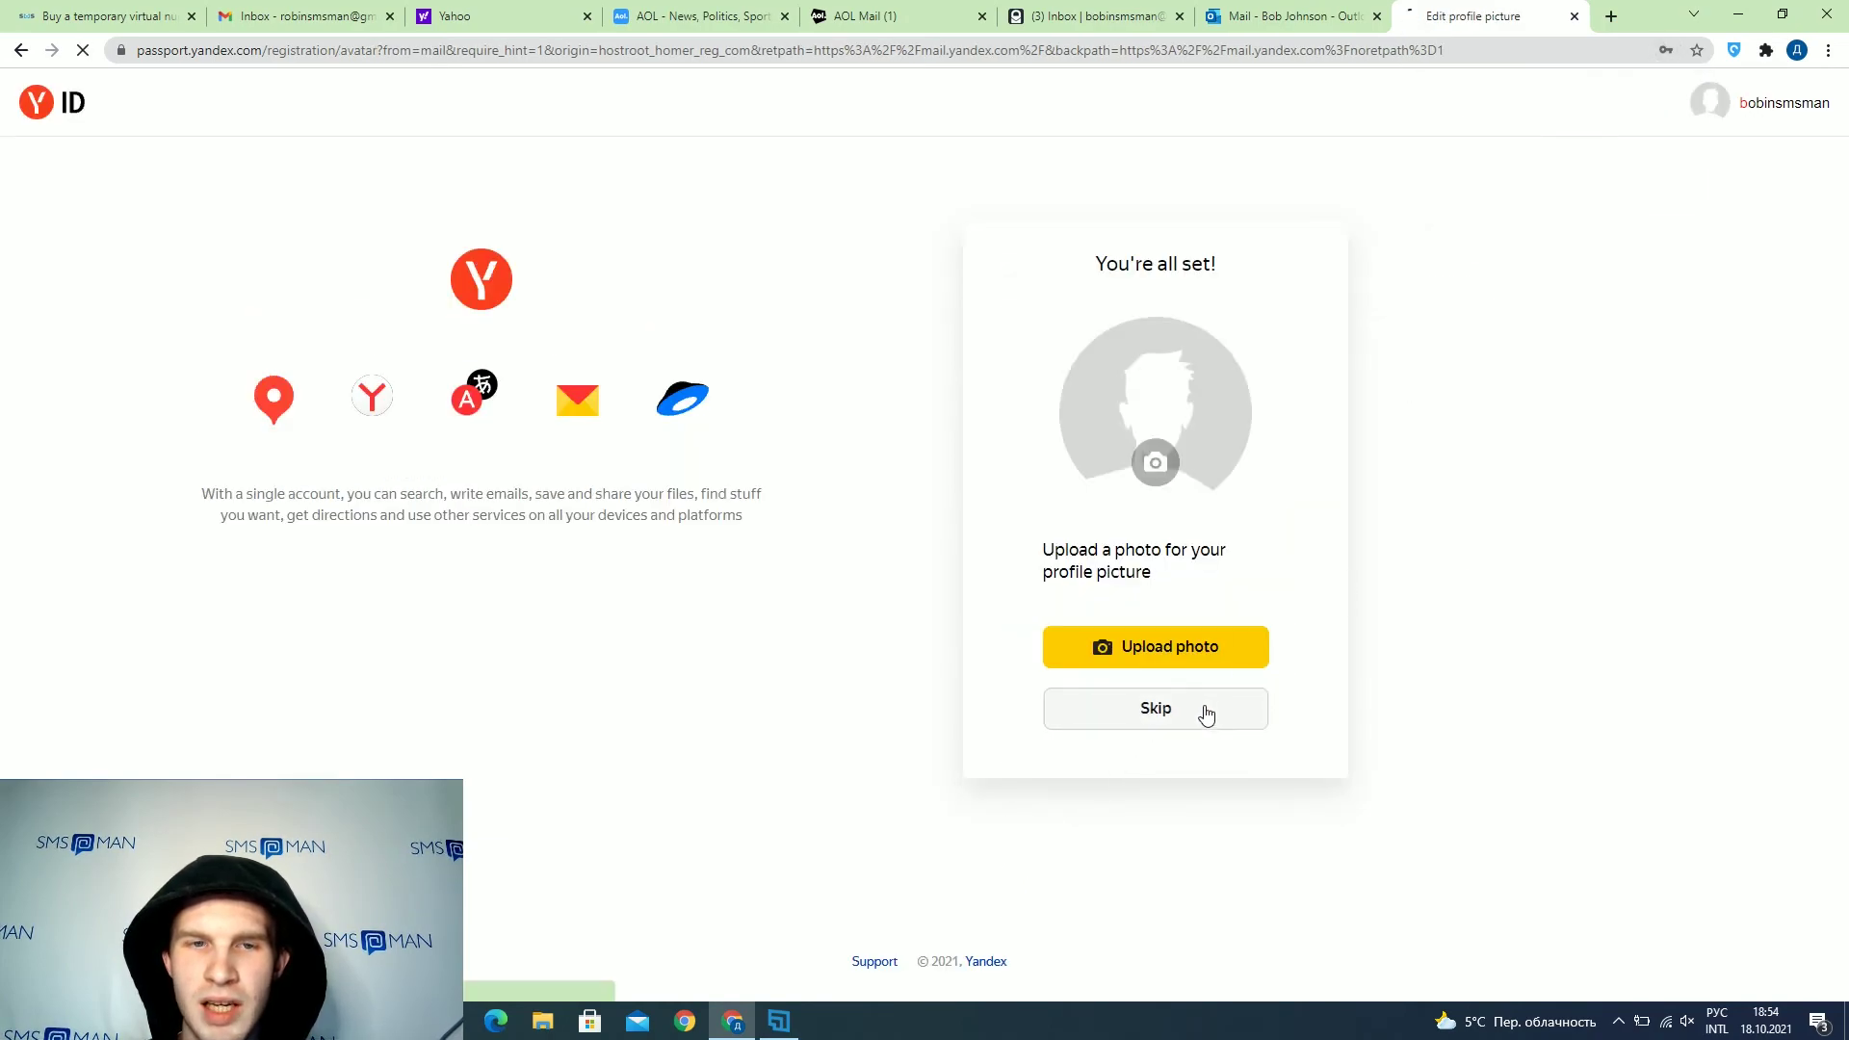